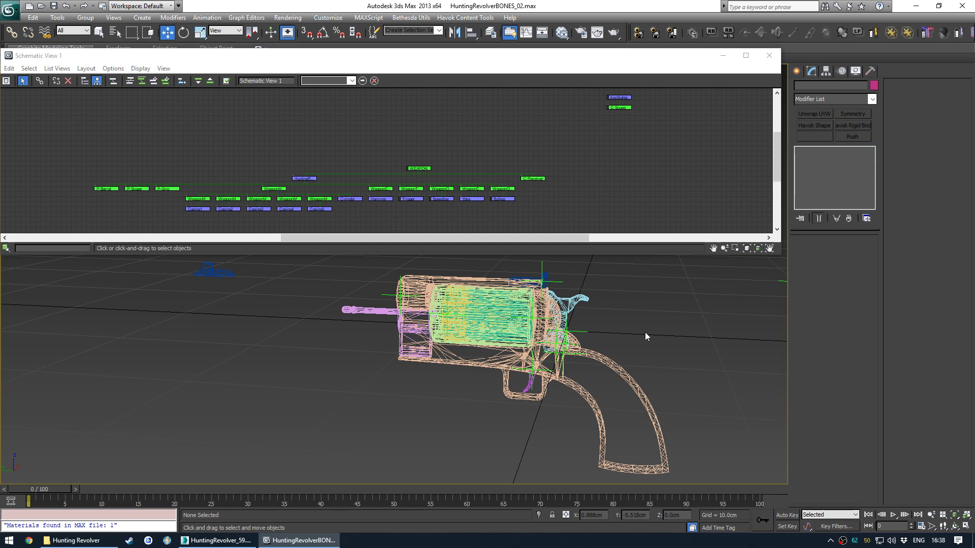
Step: Examine the IronSights and C-Scope nodes in the schematic and the iron sights on top of the revolver
middle_drag(429, 134, 477, 107)
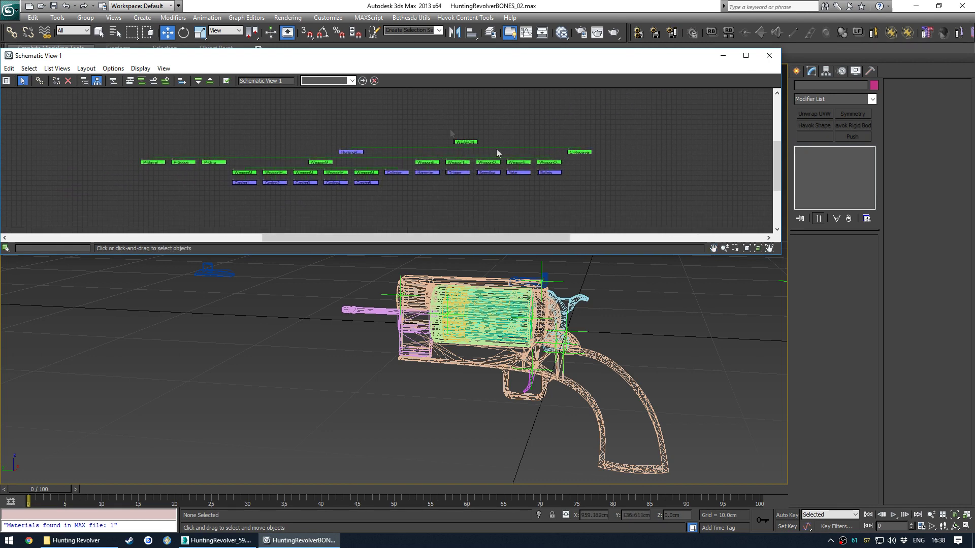
scroll(406, 154, up, 6)
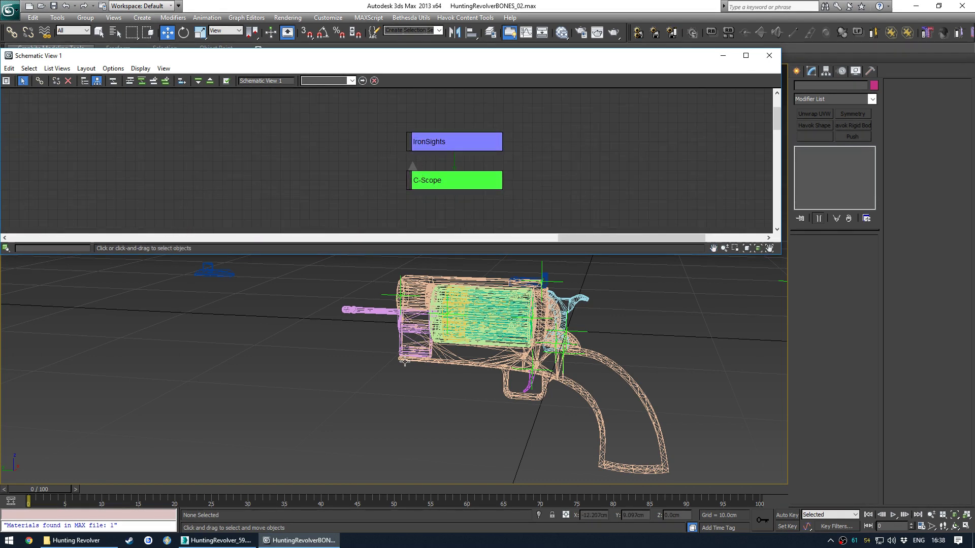
middle_drag(416, 358, 402, 378)
scroll(402, 378, up, 4)
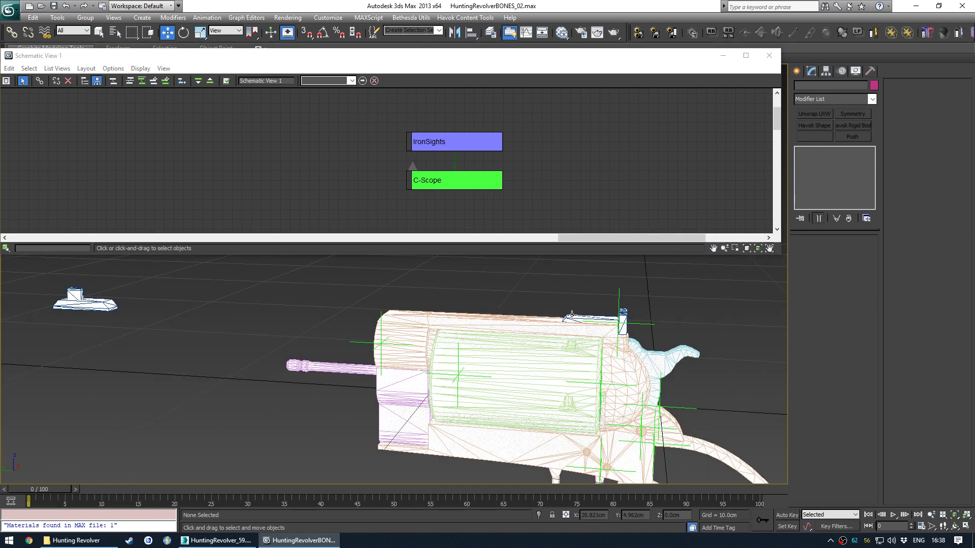
middle_drag(505, 339, 467, 323)
click(604, 293)
click(577, 304)
Step: Open the Slate Material Editor, pick the material from the iron sights and show the Receiver material's parameters
key(m)
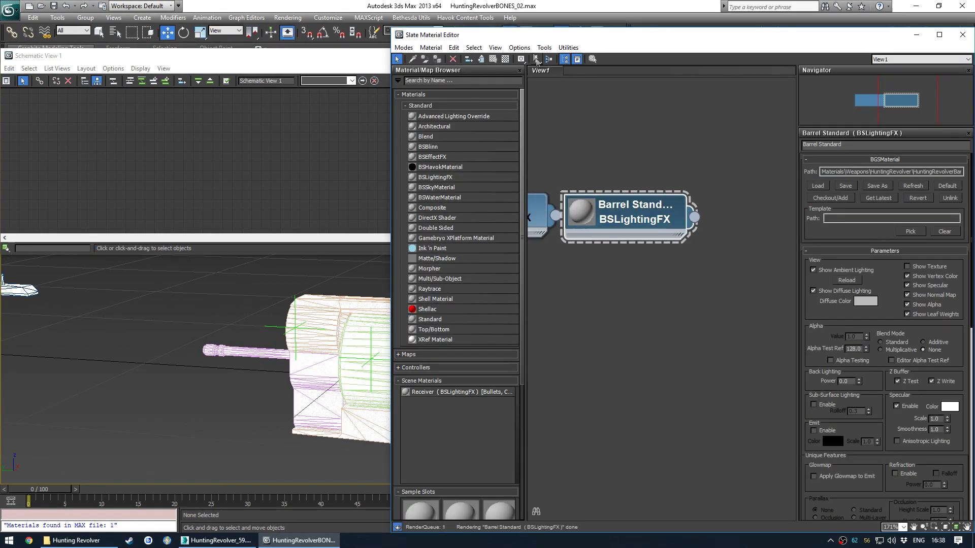
drag(424, 38, 588, 68)
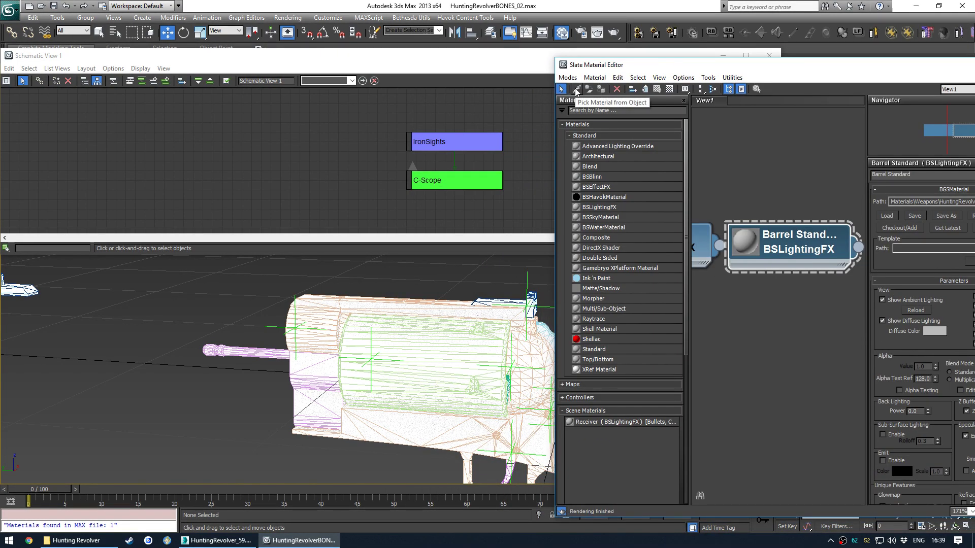
click(577, 89)
click(522, 286)
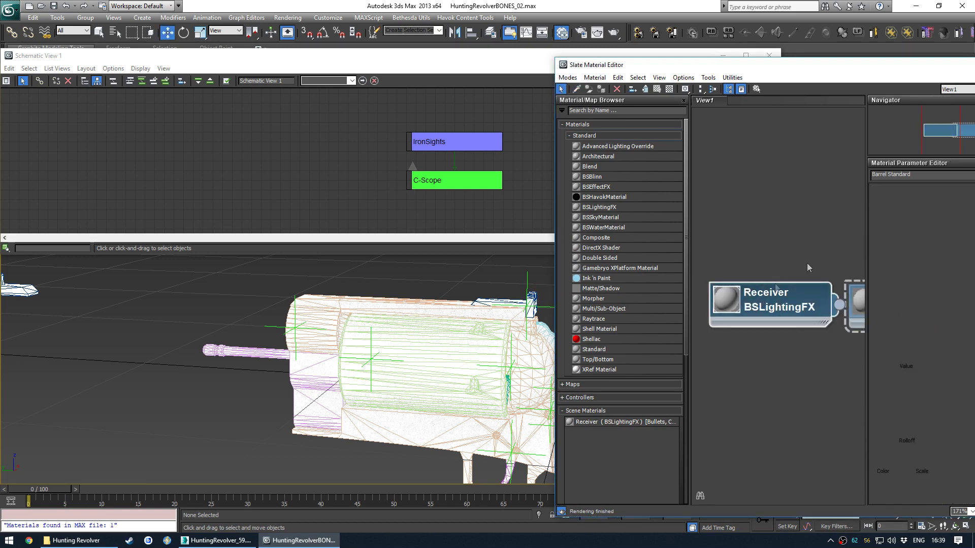
click(751, 302)
scroll(747, 288, down, 2)
middle_drag(746, 288, 648, 300)
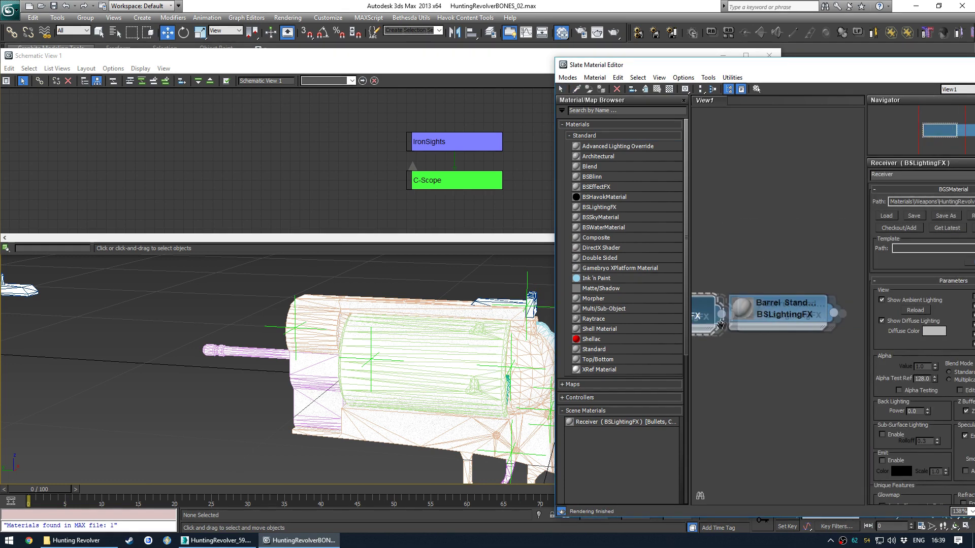
Step: Delete the Barrel Standard material node from the material view and close the Slate Material Editor
click(751, 316)
key(Delete)
middle_drag(749, 343, 857, 332)
scroll(755, 306, up, 2)
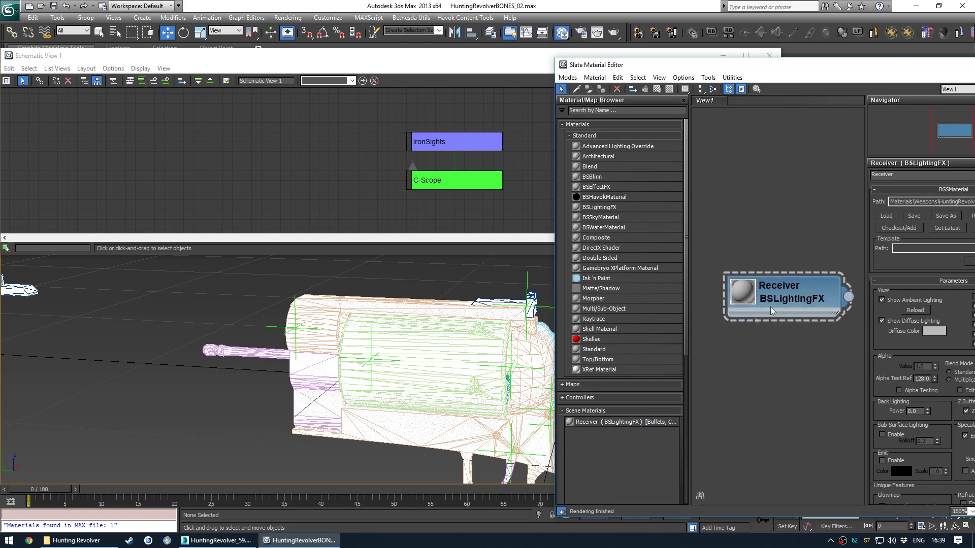
scroll(746, 208, down, 2)
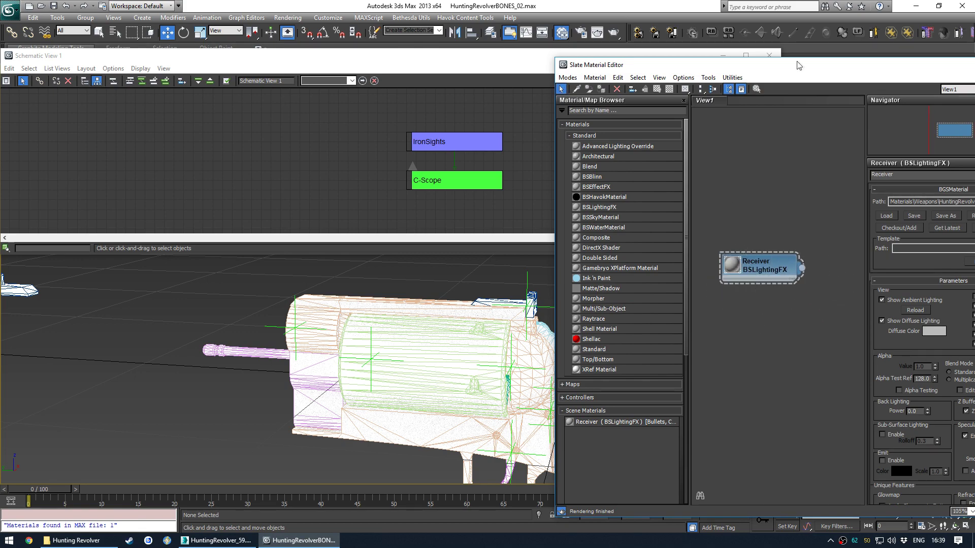
drag(791, 70, 710, 57)
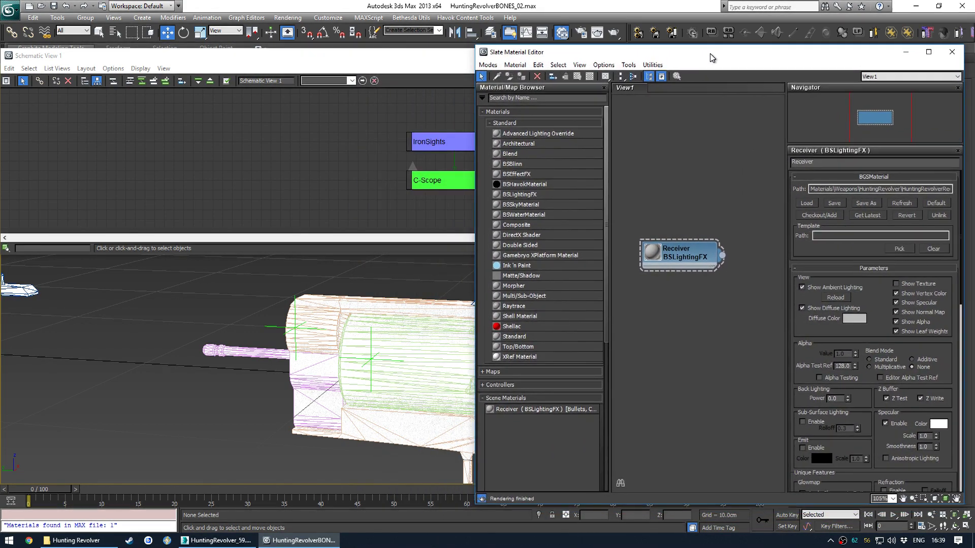
click(949, 52)
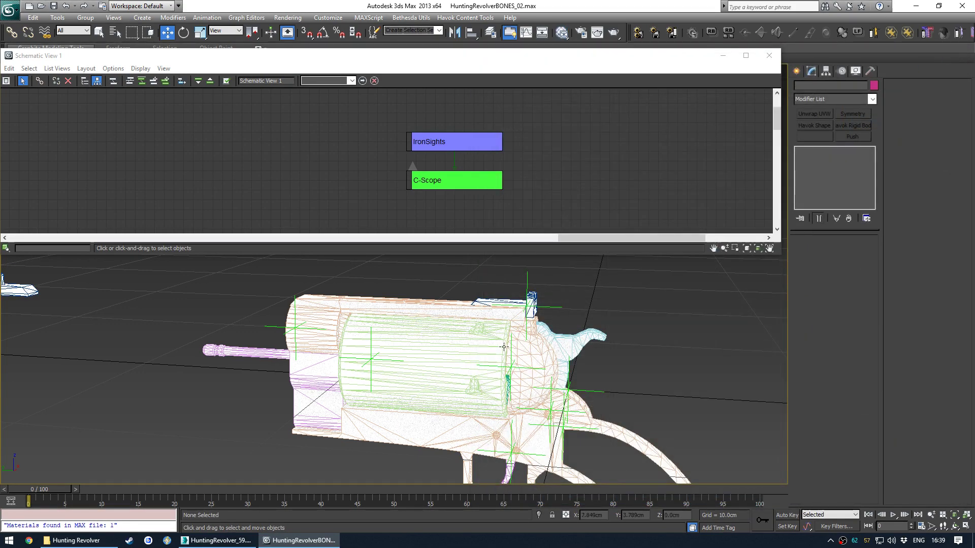
Step: Select the C-Scope and P-Scope helpers together in the schematic
scroll(486, 333, down, 4)
middle_drag(462, 366, 472, 347)
key(F3)
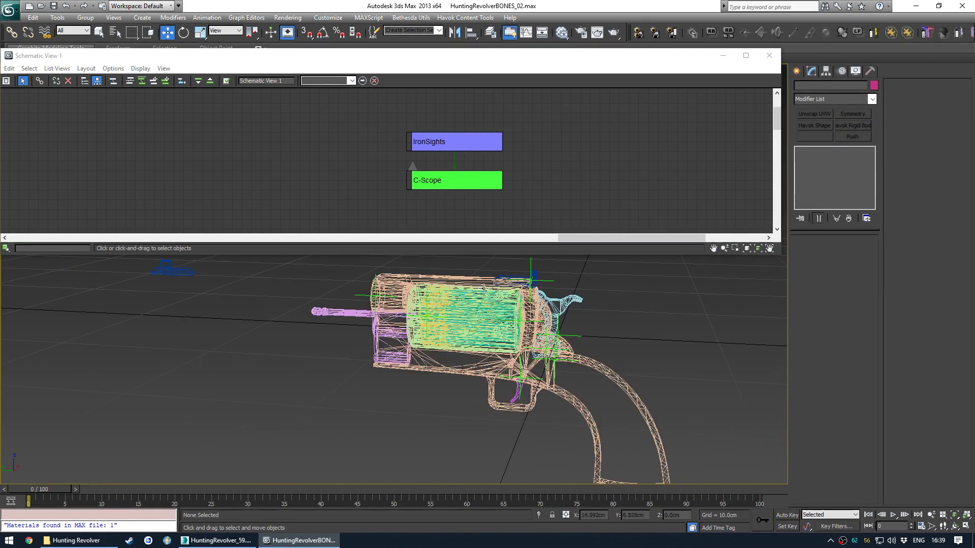
middle_drag(436, 306, 496, 331)
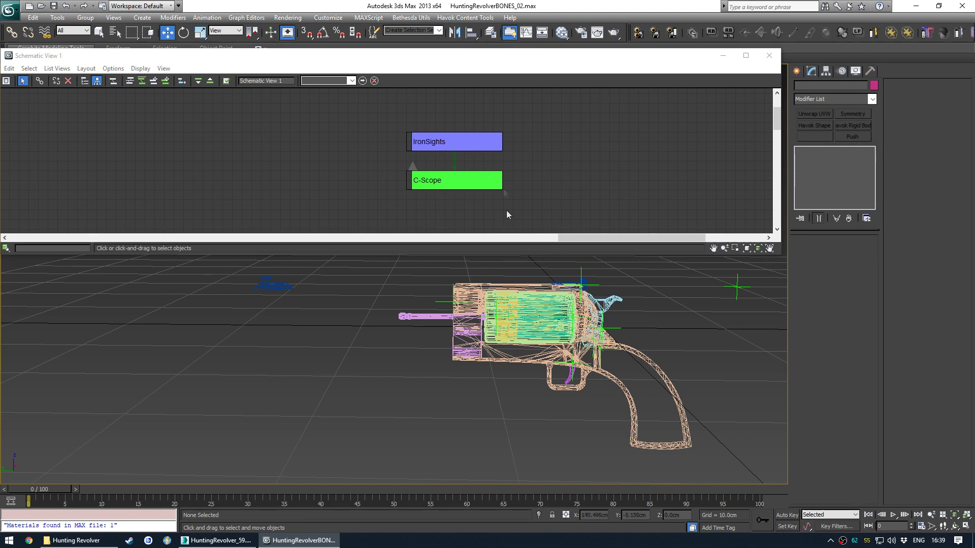
click(426, 183)
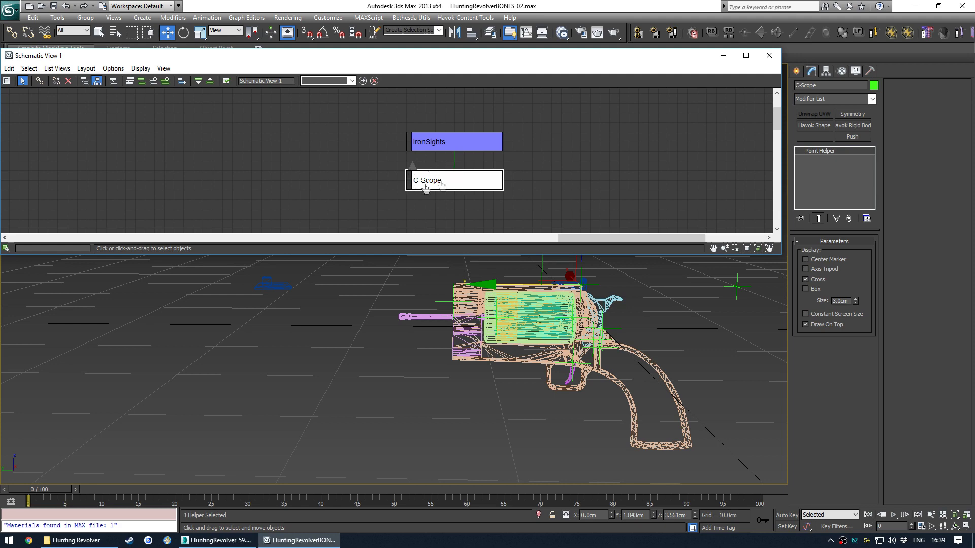
scroll(440, 183, down, 2)
scroll(440, 183, down, 3)
middle_drag(420, 206, 537, 142)
middle_drag(394, 191, 491, 172)
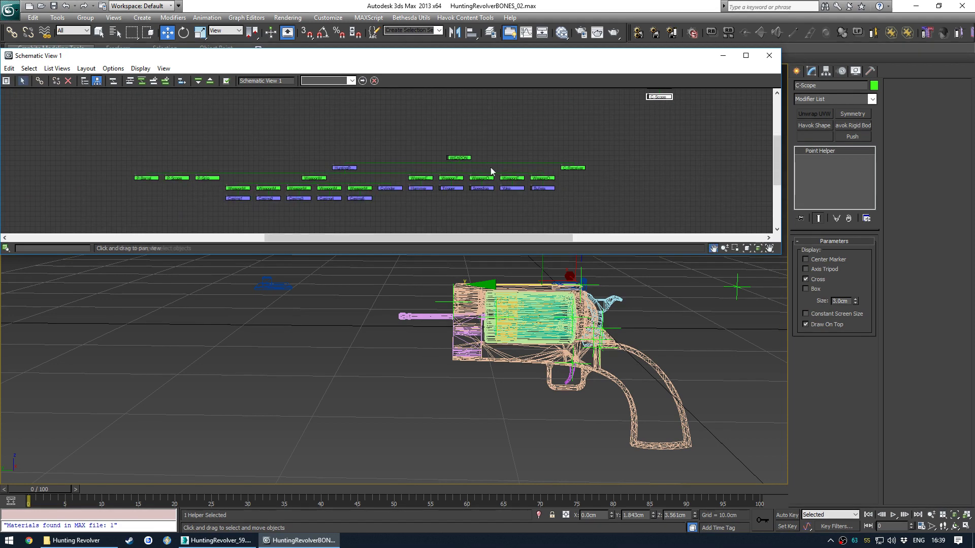
scroll(397, 176, up, 2)
middle_drag(304, 189, 361, 183)
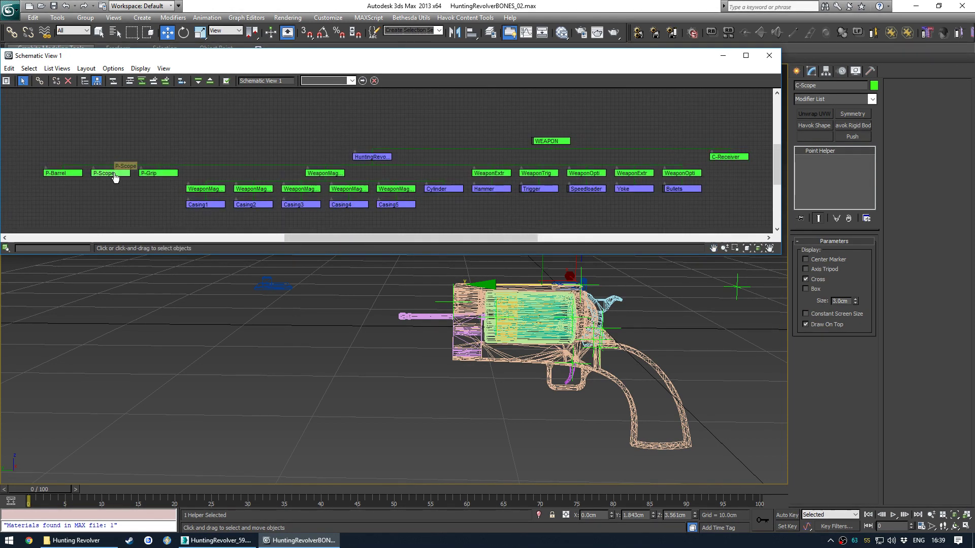
ctrl+click(116, 175)
Step: Isolate the two selected scope helpers to compare their positions, and exit isolation to show the whole revolver again
middle_drag(573, 346, 411, 342)
scroll(403, 348, up, 2)
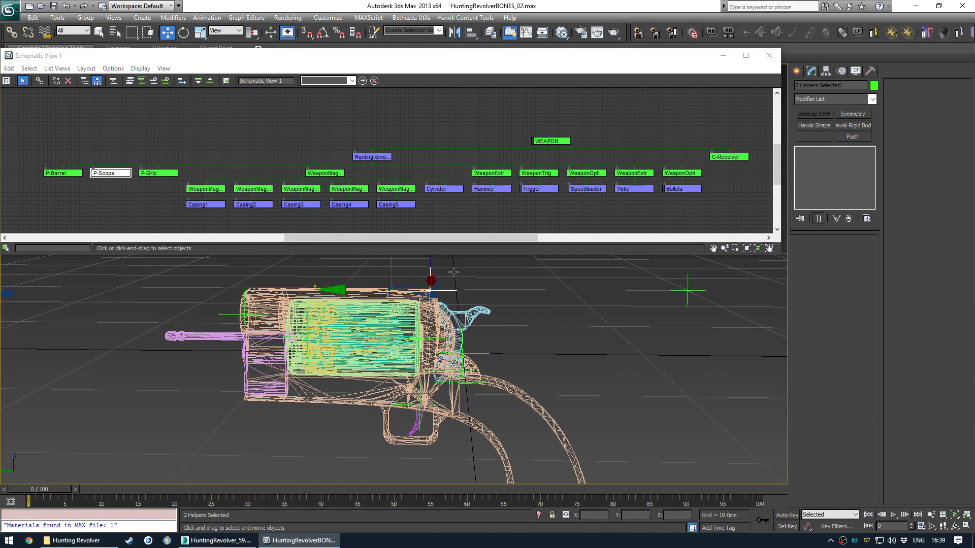
middle_drag(539, 151, 439, 181)
key(alt+q)
middle_drag(416, 315, 446, 353)
click(437, 344)
scroll(430, 337, up, 4)
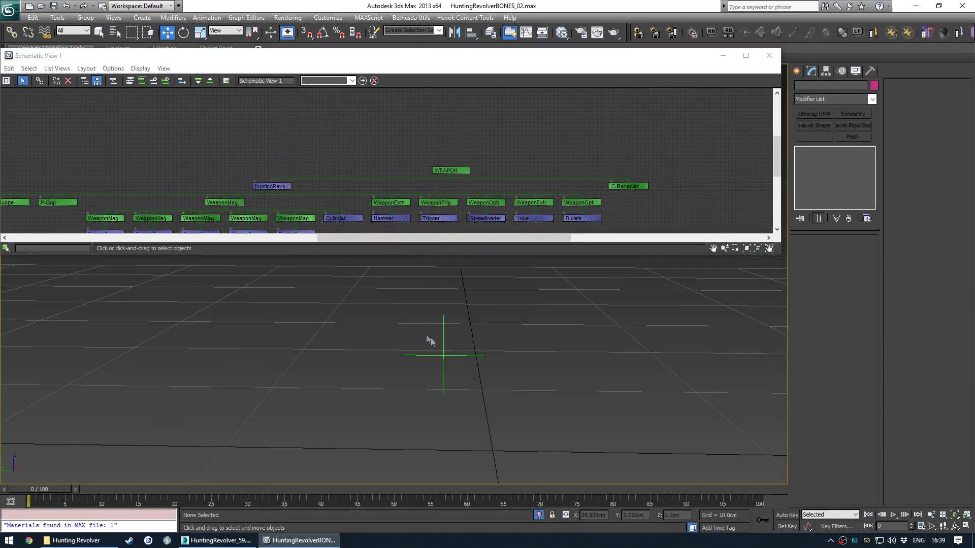
key(z)
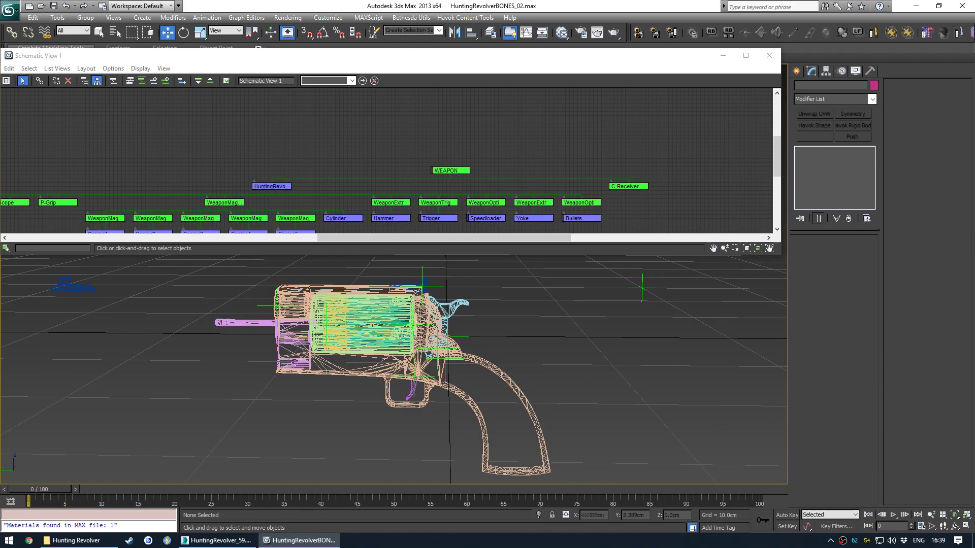
Step: Try moving the iron sights mesh and the C-Scope helper slightly away from their place on the frame
scroll(426, 302, up, 4)
click(483, 294)
scroll(477, 304, down, 3)
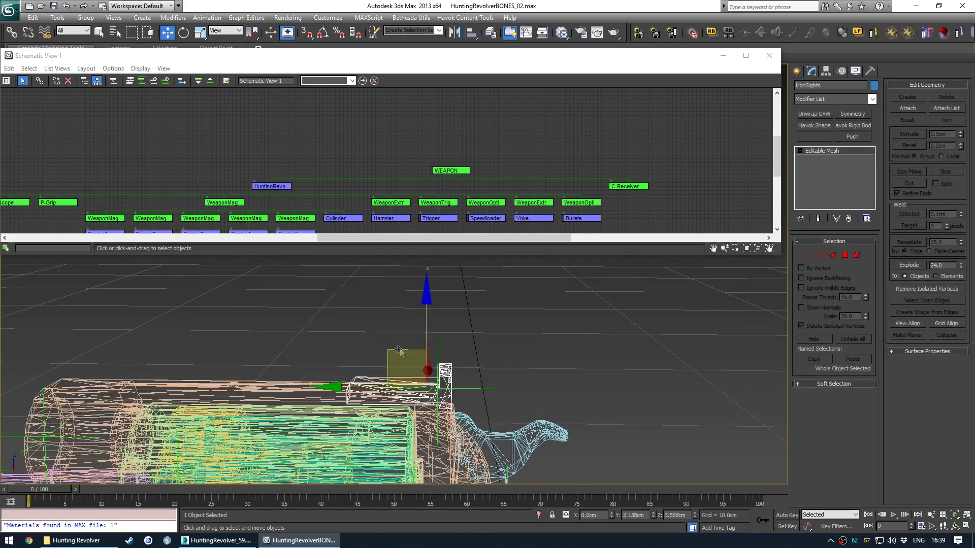
mouse_move(406, 345)
mouse_down()
mouse_move(436, 335)
mouse_move(447, 348)
mouse_move(439, 328)
mouse_move(417, 350)
mouse_up()
click(463, 352)
scroll(533, 137, down, 3)
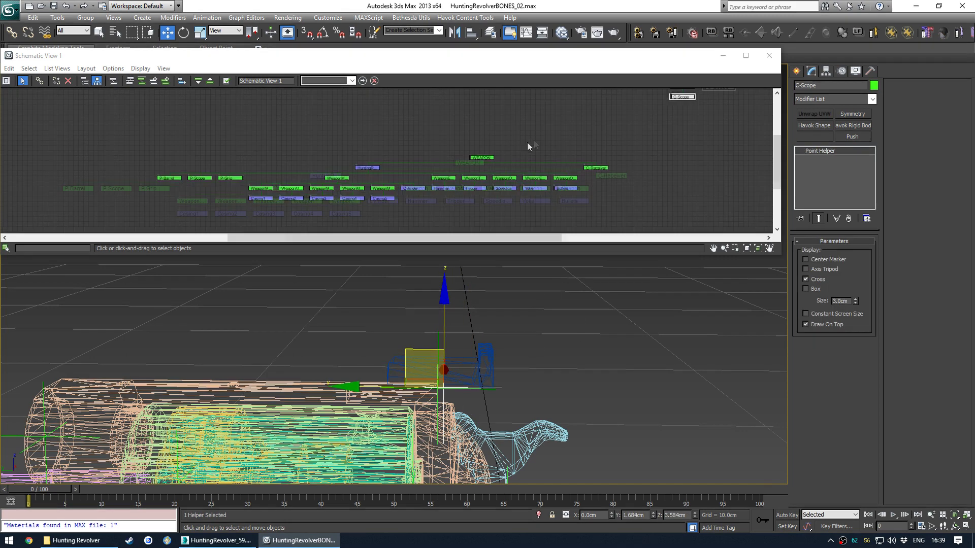
Step: Place the C-Scope node above the IronSights node in the schematic
middle_drag(569, 140, 419, 186)
scroll(490, 152, up, 7)
middle_drag(578, 124, 526, 161)
click(573, 160)
drag(511, 175, 520, 99)
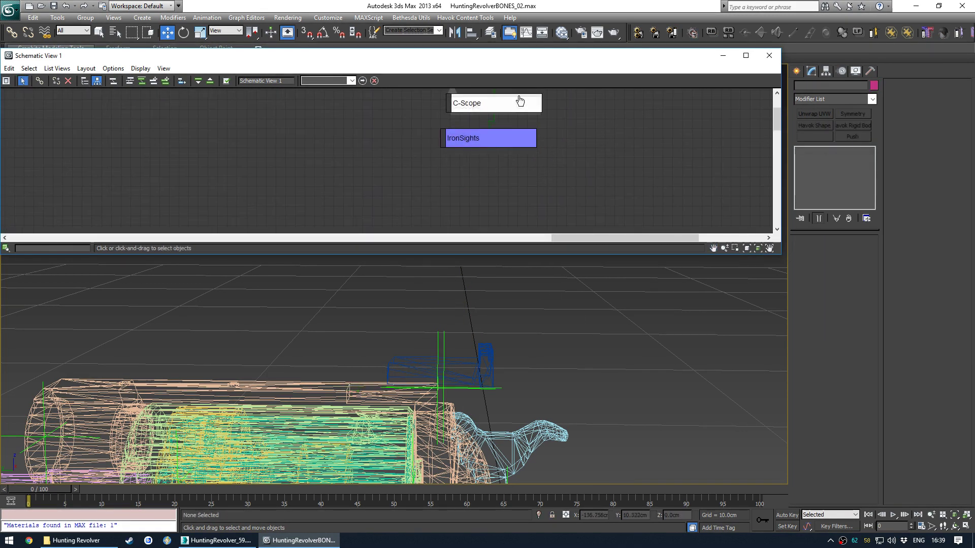
middle_drag(542, 115, 528, 155)
scroll(523, 164, up, 2)
click(499, 180)
Step: Align the C-Scope helper to P-Scope in X, Y and Z position, pivot point to pivot point
click(477, 131)
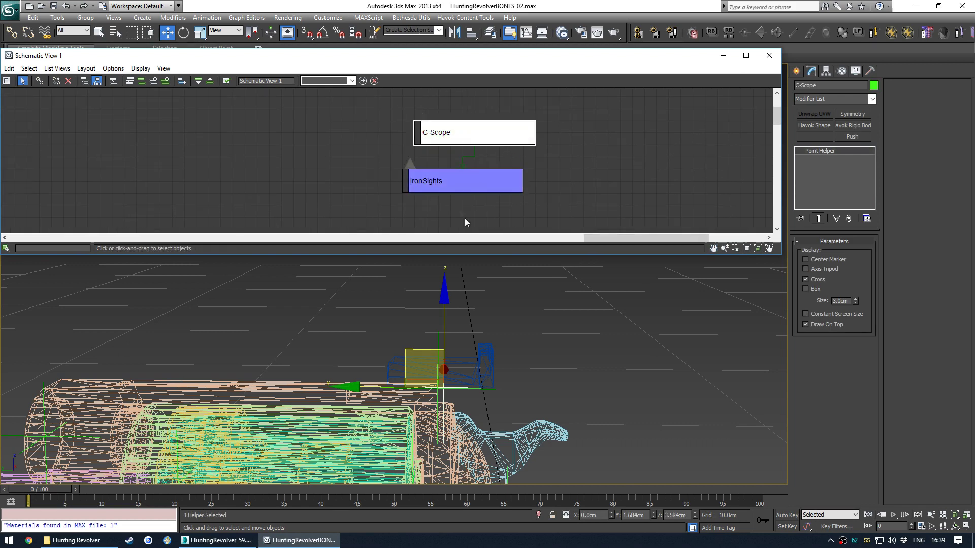
key(alt+a)
click(437, 342)
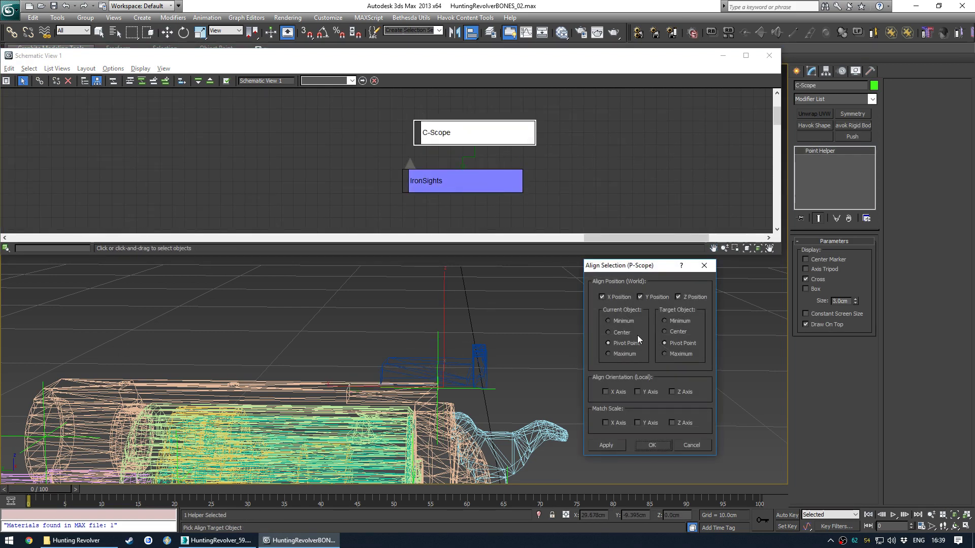
click(652, 444)
Step: Move the C-Scope helper slightly off its position and realign it to the P-Scope pivot point
key(w)
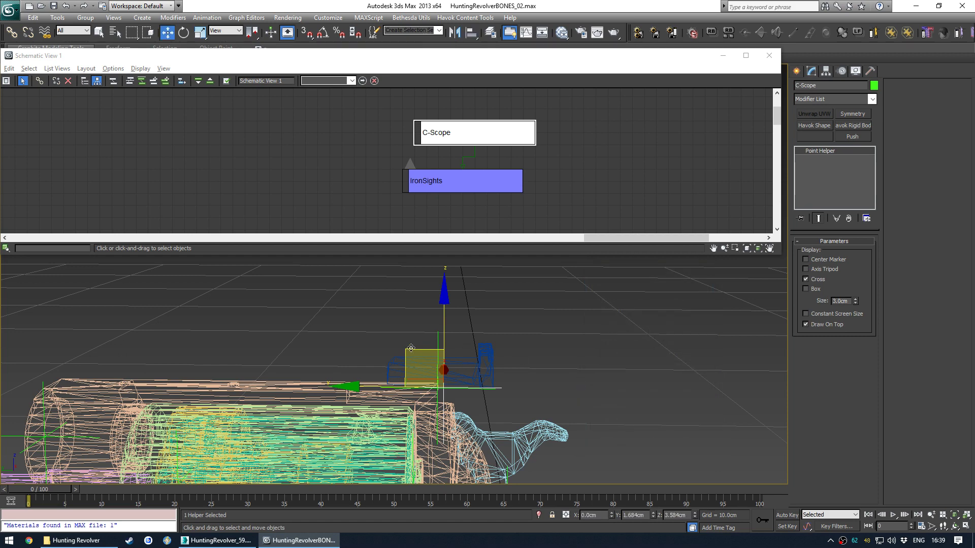
drag(400, 339, 421, 350)
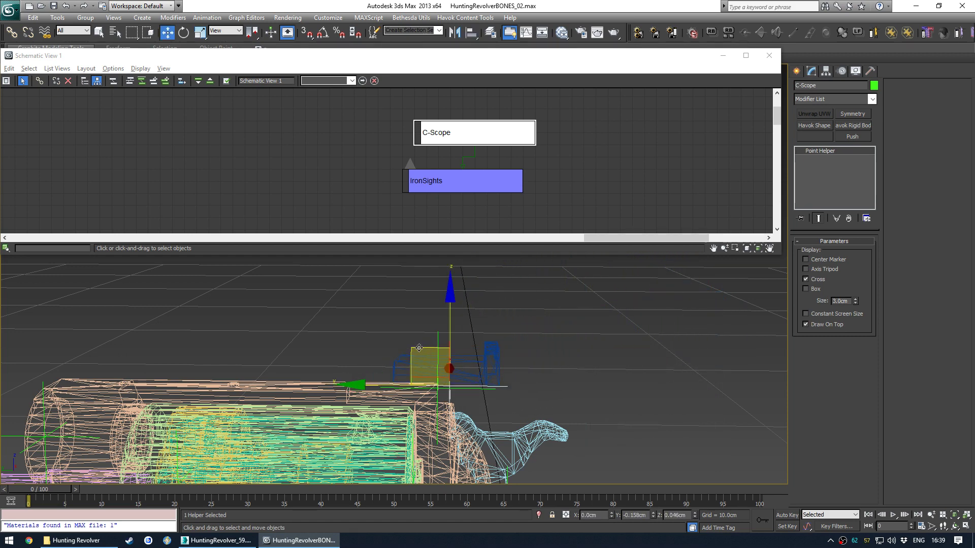
key(alt+a)
click(466, 391)
click(651, 444)
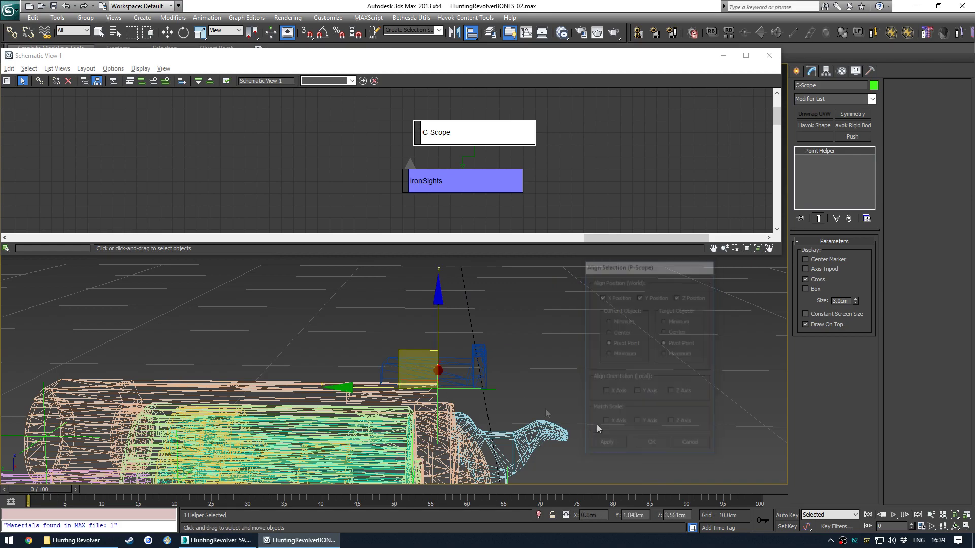
alt+middle_drag(589, 421, 485, 380)
Step: Undo the test alignments and moves of the C-Scope helper and the iron sights
key(ctrl+z)
key(ctrl+z)
key(ctrl+z)
key(ctrl+z)
key(ctrl+z)
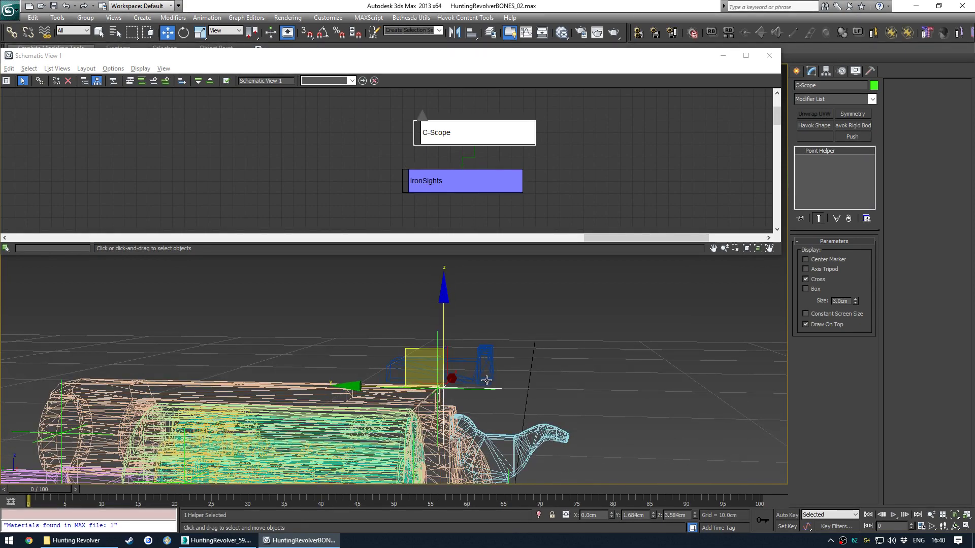
key(ctrl+z)
key(ctrl+z)
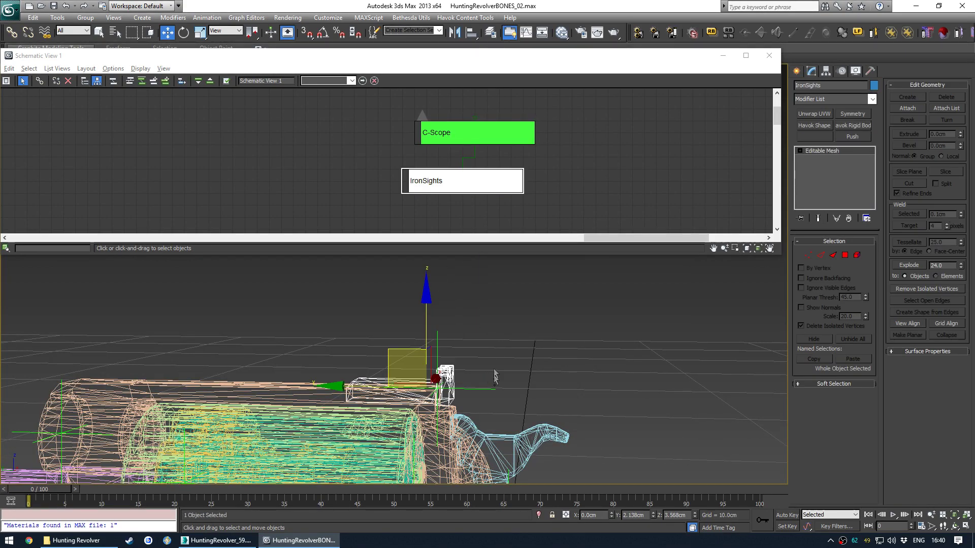
Step: Place the C-Scope node back beneath the IronSights node in the schematic
click(490, 301)
drag(476, 133, 463, 231)
middle_drag(488, 213, 498, 149)
scroll(465, 182, down, 5)
middle_drag(324, 204, 330, 200)
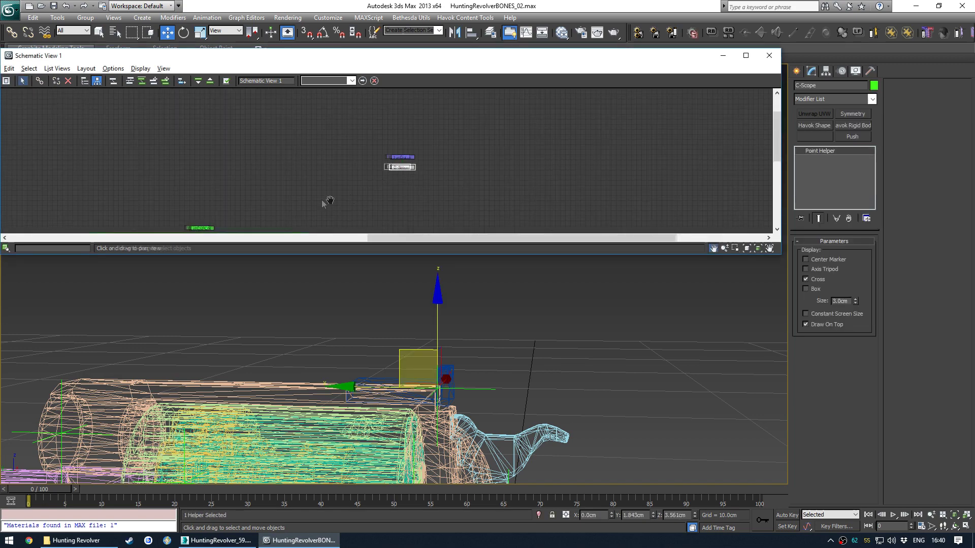
Step: Select the P-Scope helper in the schematic to check its place on the revolver, and clear the selection
scroll(322, 202, up, 10)
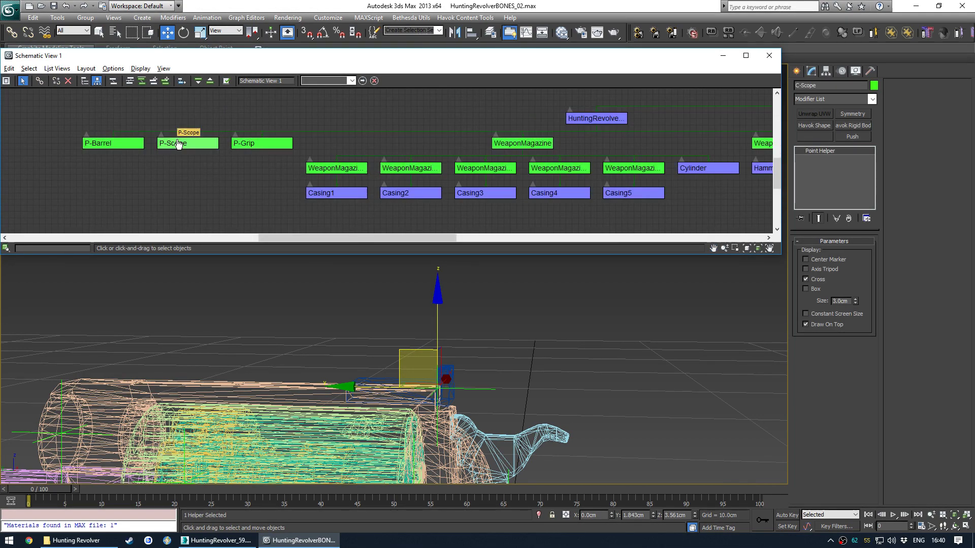
click(178, 144)
middle_drag(451, 382, 529, 365)
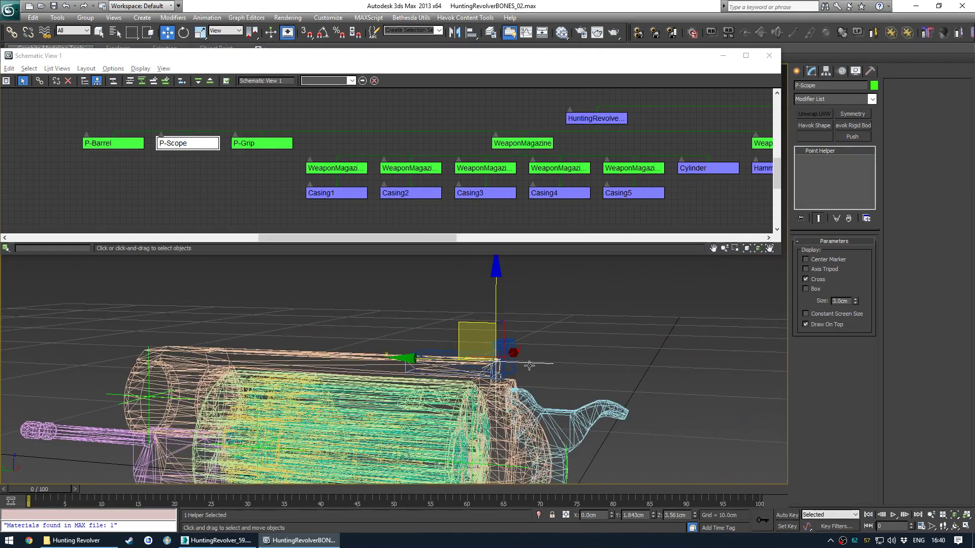
click(561, 327)
scroll(561, 326, down, 4)
alt+middle_drag(309, 373, 421, 362)
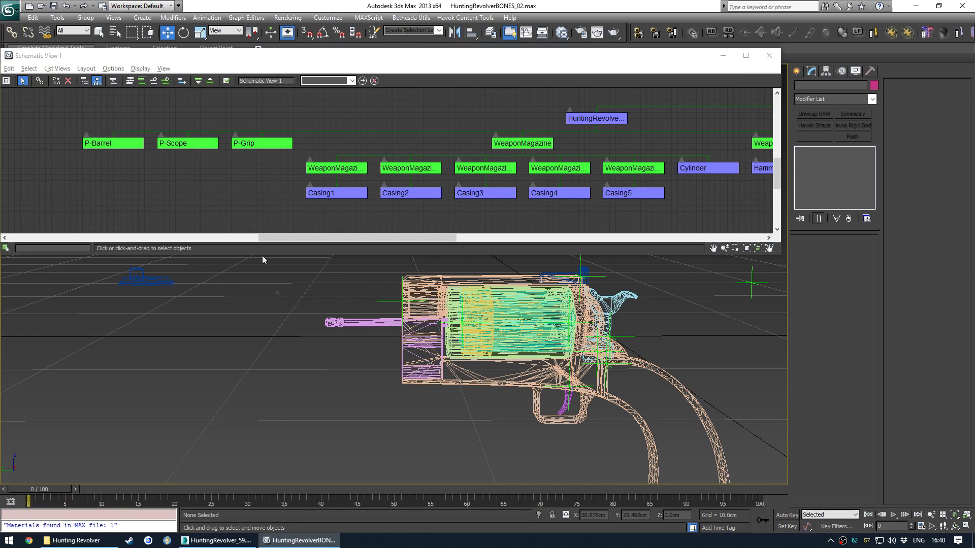
Step: Import HR Barrel Standard.FBX into the scene with the current FBX import settings
click(9, 9)
click(41, 150)
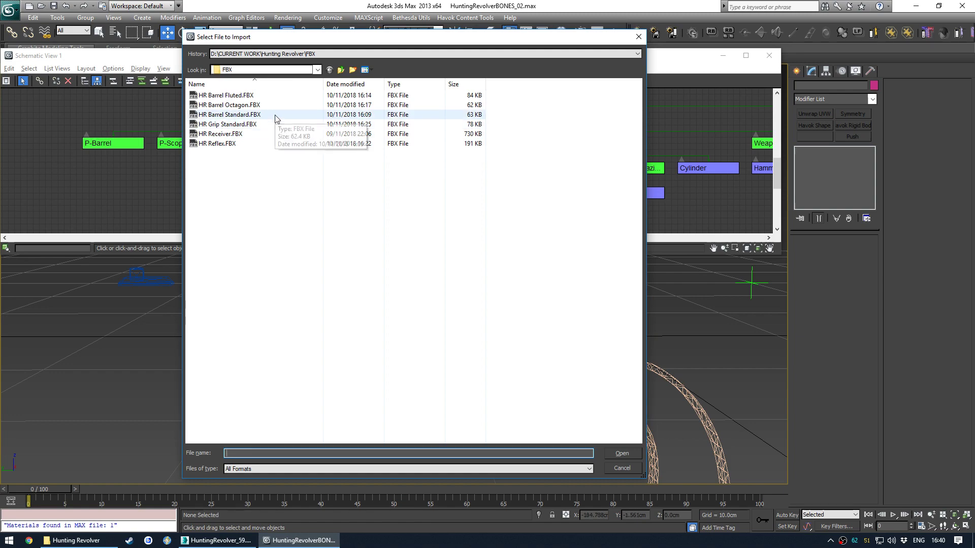
double_click(275, 115)
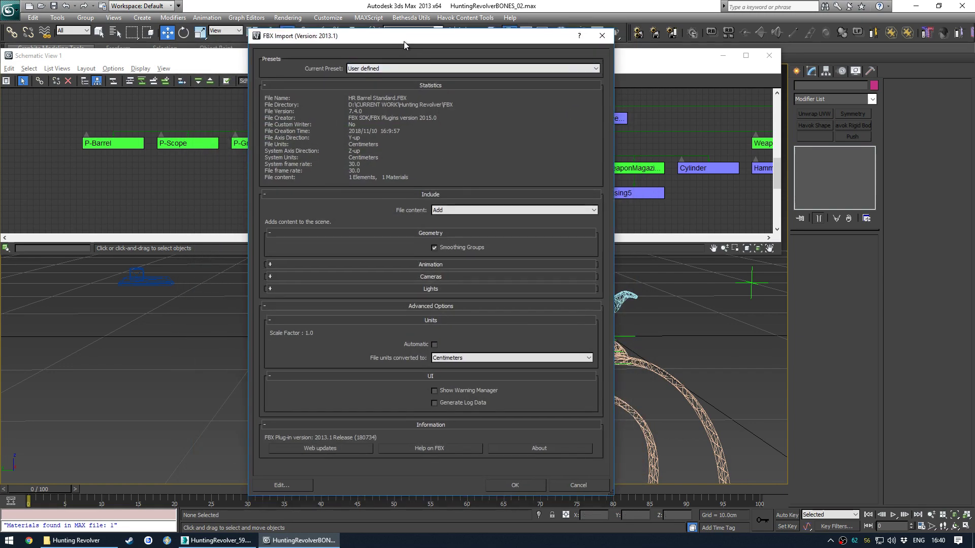
click(515, 481)
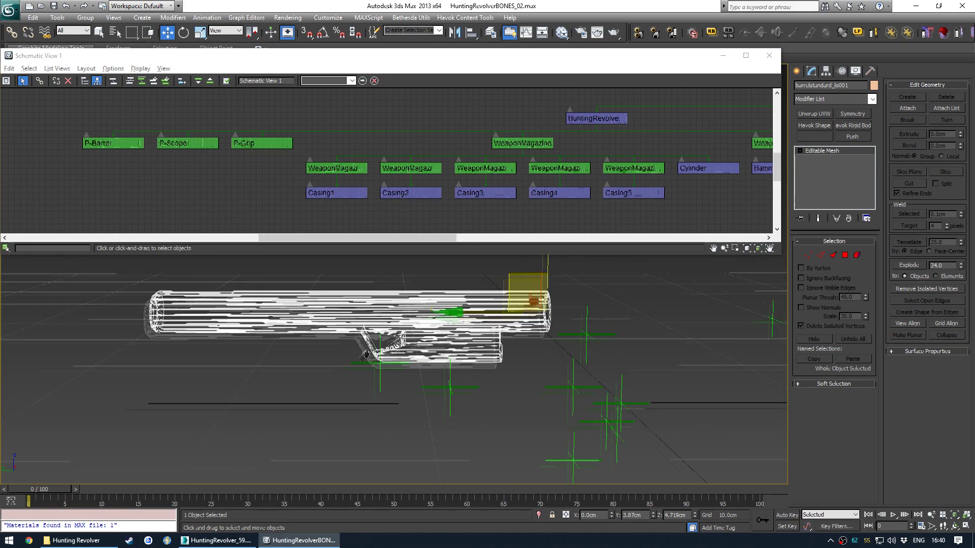
Step: Move the imported standard barrel forward along the Y axis to about 13.71 cm and clear the selection
middle_drag(366, 354, 335, 371)
scroll(335, 372, down, 4)
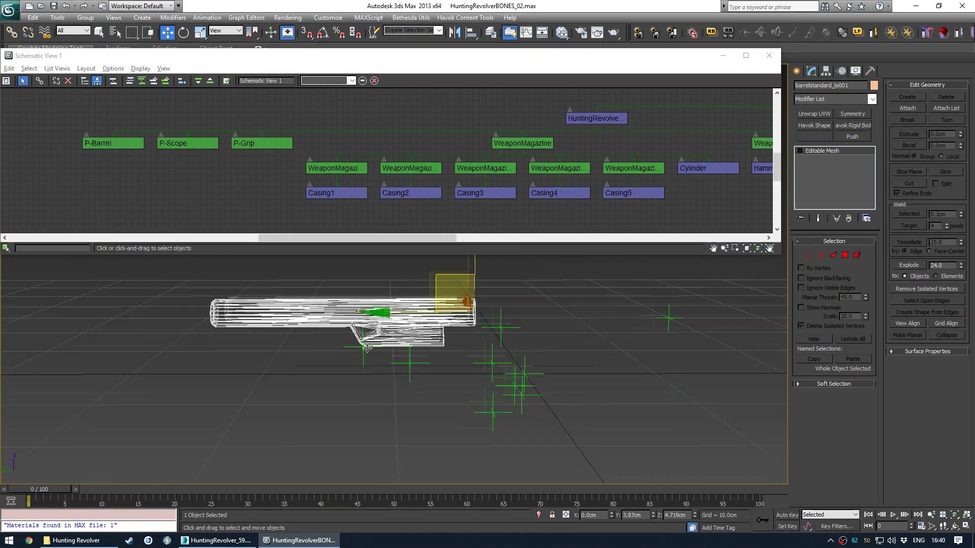
middle_drag(459, 351, 366, 361)
drag(274, 319, 171, 317)
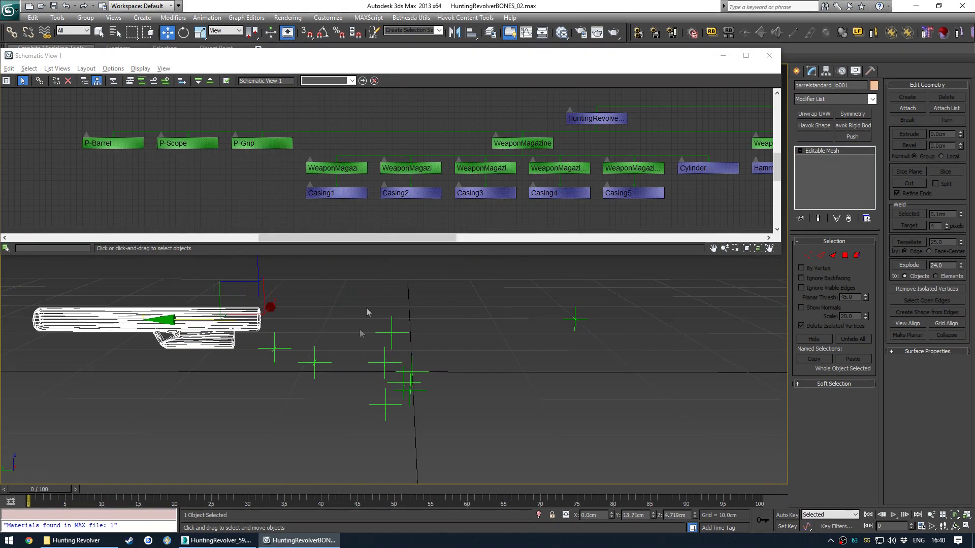
scroll(448, 174, down, 4)
middle_drag(292, 299, 403, 319)
click(454, 401)
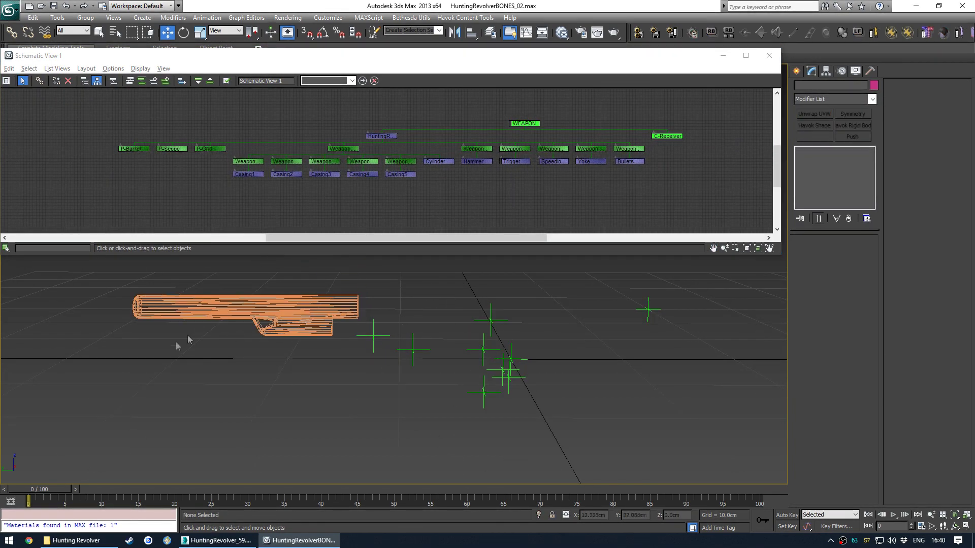
Step: Open the layer manager beside the schematic and compare its layers with those in the HuntingRevolver_59 scene
key(l)
drag(96, 377, 99, 200)
drag(20, 198, 39, 146)
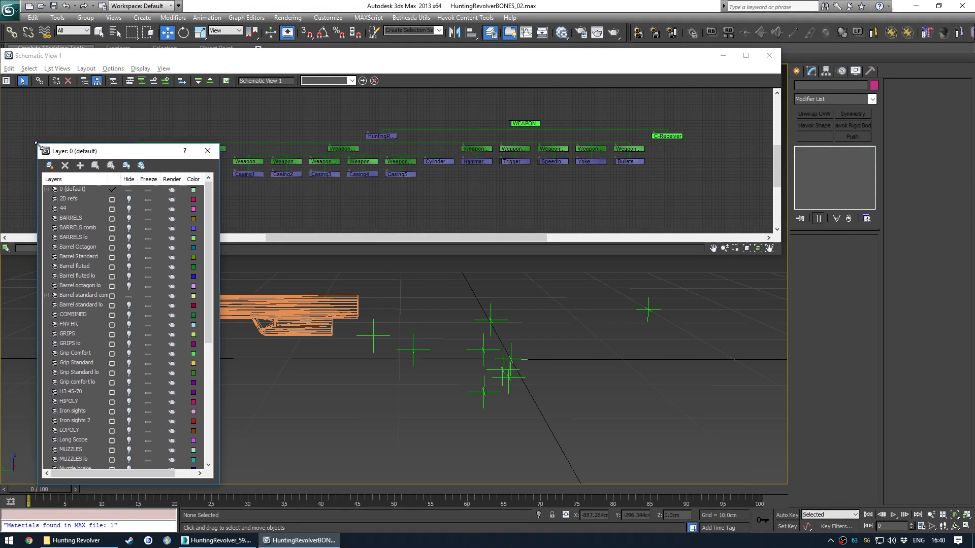
click(237, 542)
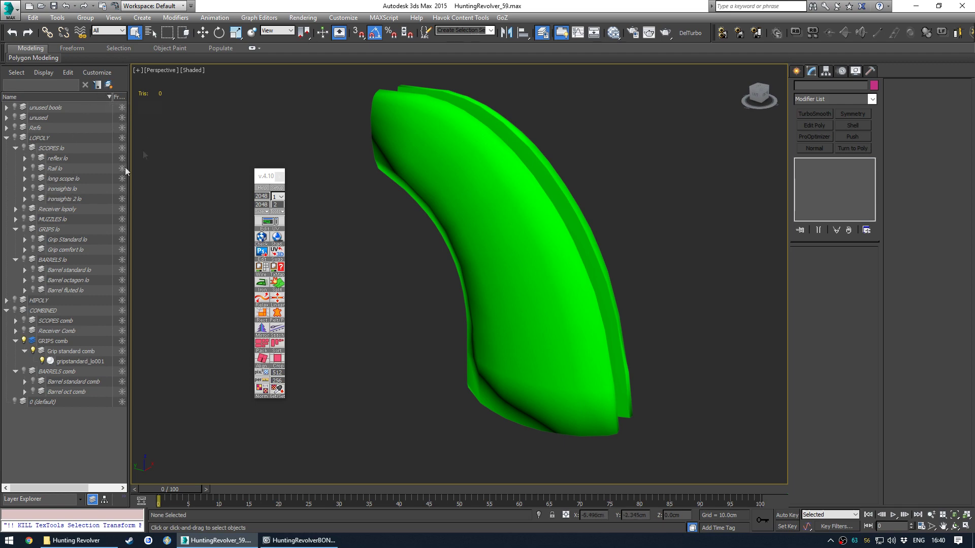
click(300, 540)
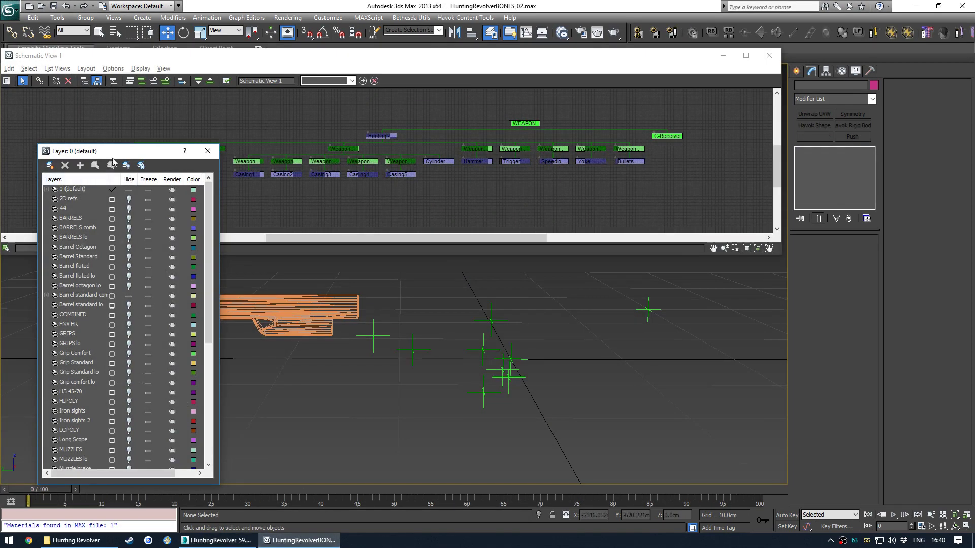
drag(112, 159, 86, 147)
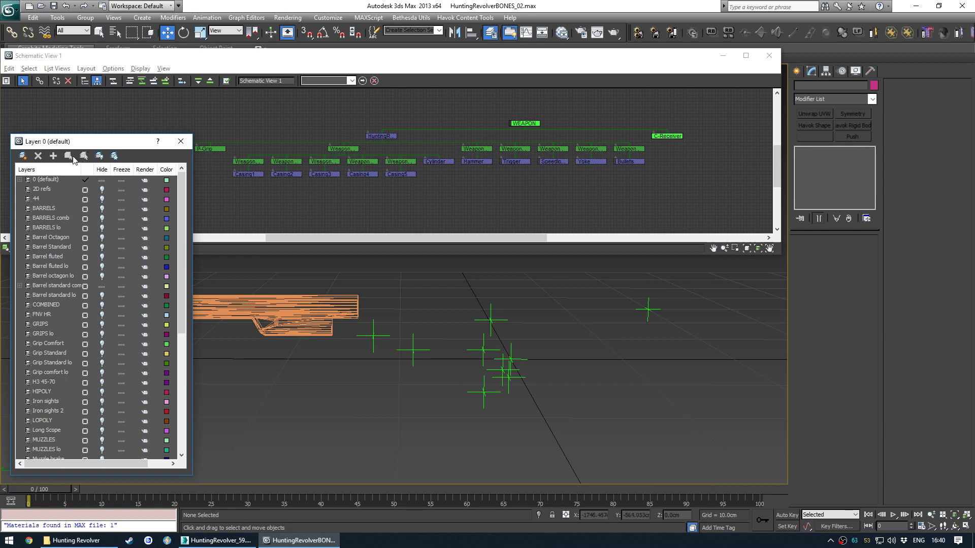
Step: Make Barrel Octagon the current layer and check the layer list of the HuntingRevolver_59 scene again
click(60, 180)
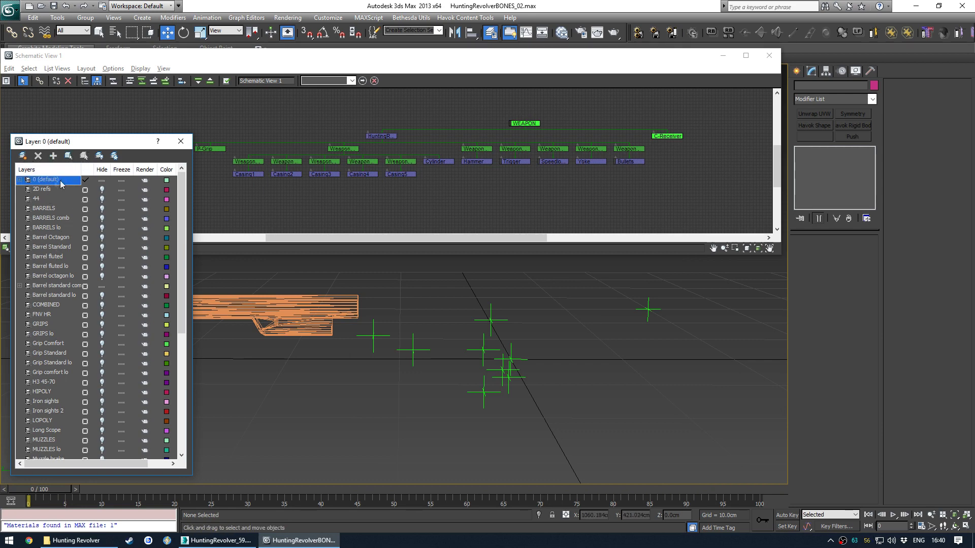
click(84, 209)
click(85, 237)
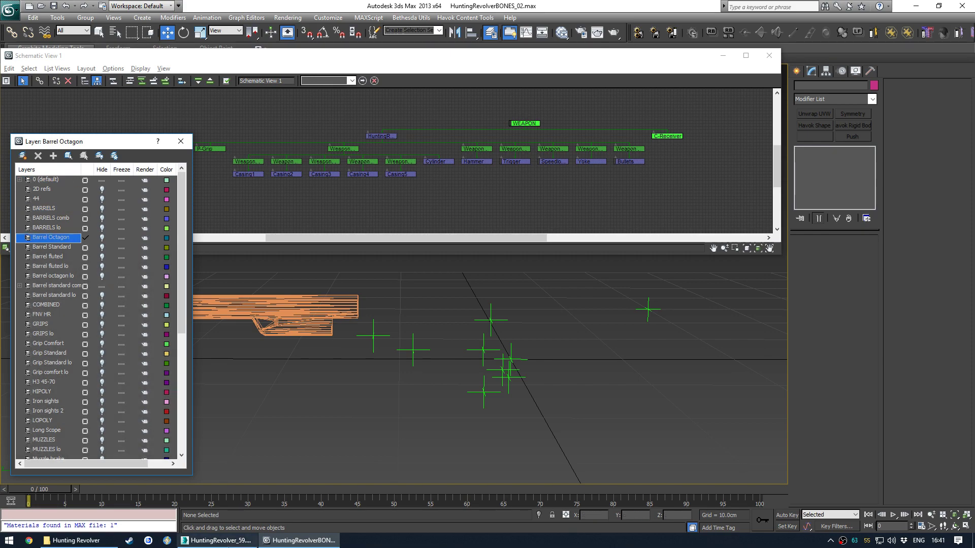
key(alt+Tab)
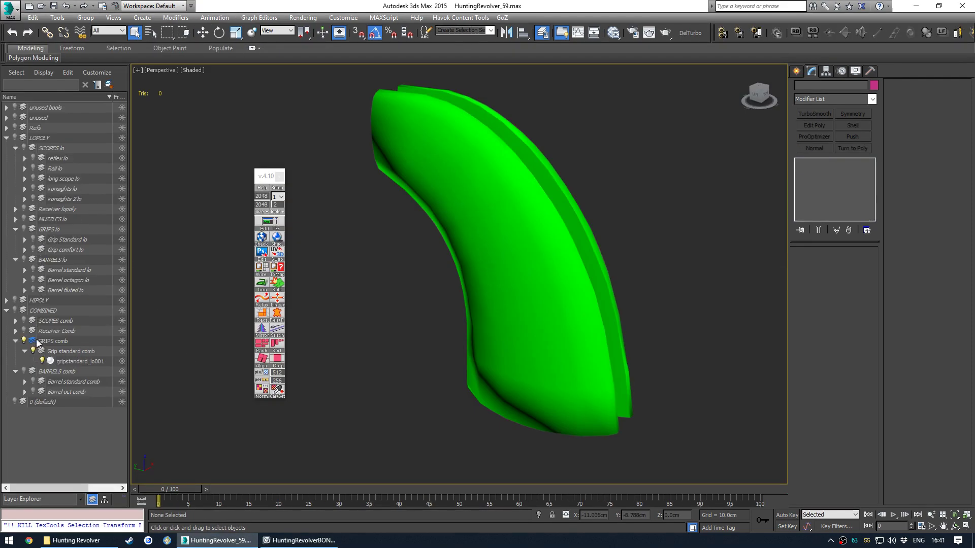
click(292, 540)
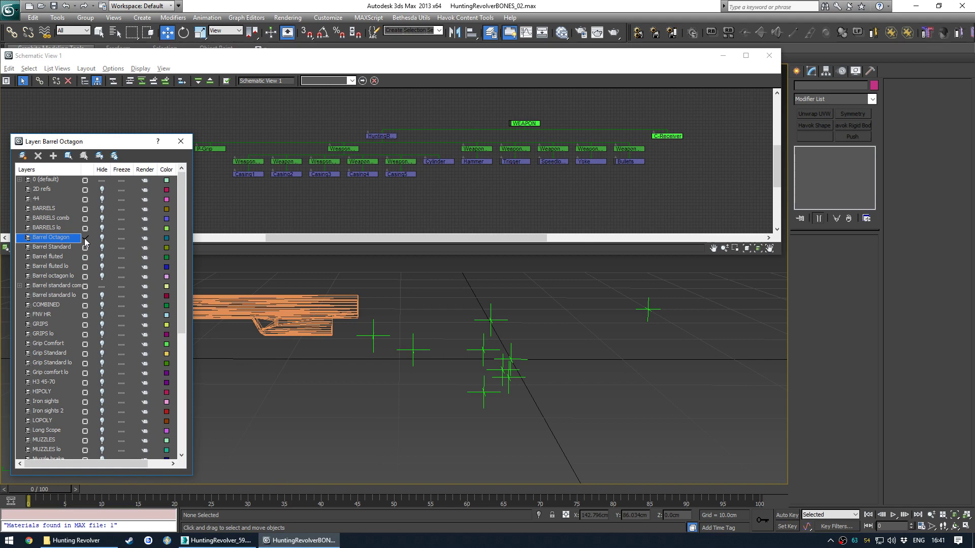
Step: Hide the 0 (default) layer and show it again
click(103, 189)
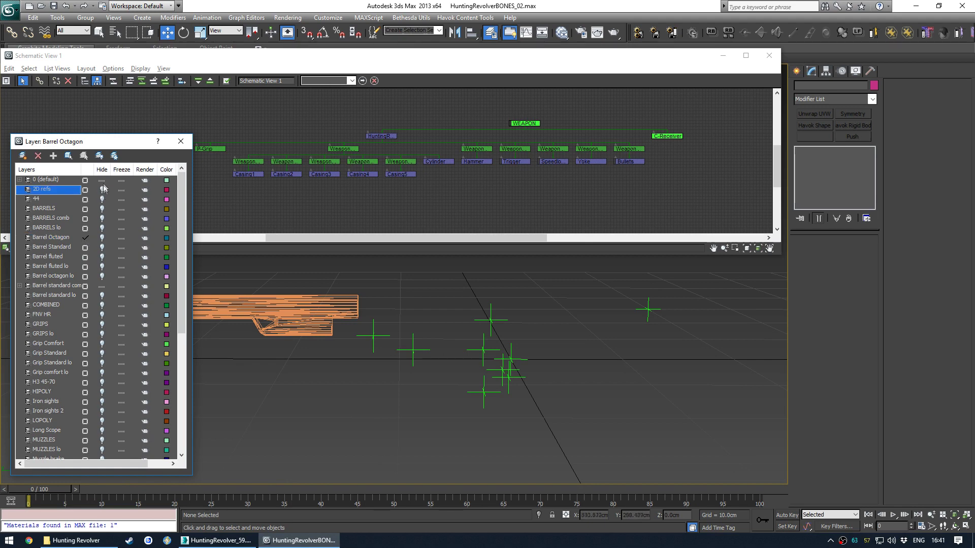
click(103, 180)
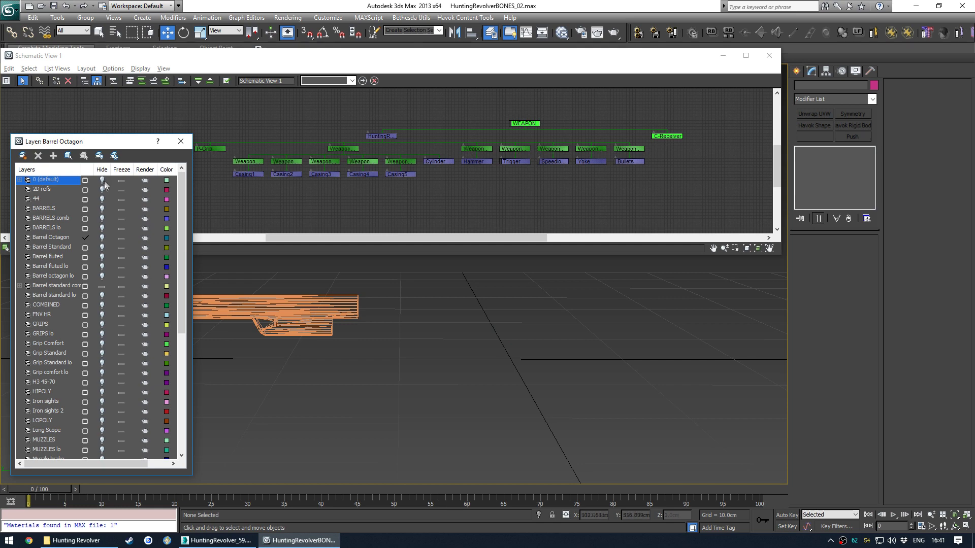
click(102, 180)
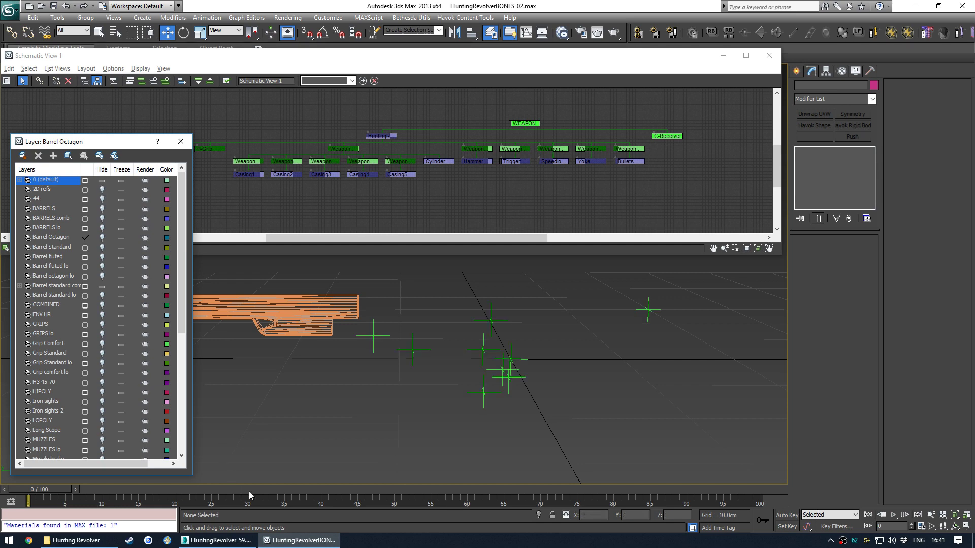
Step: Toggle the Grip standard comb layer's visibility off and on in the HuntingRevolver_59 scene, and return to HuntingRevolverBONES_02
click(222, 540)
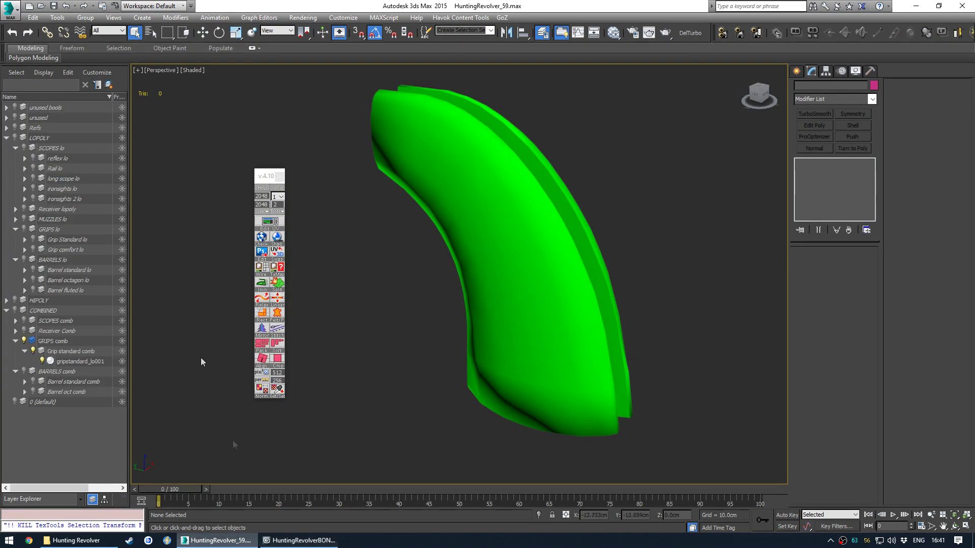
click(33, 351)
click(33, 352)
click(33, 351)
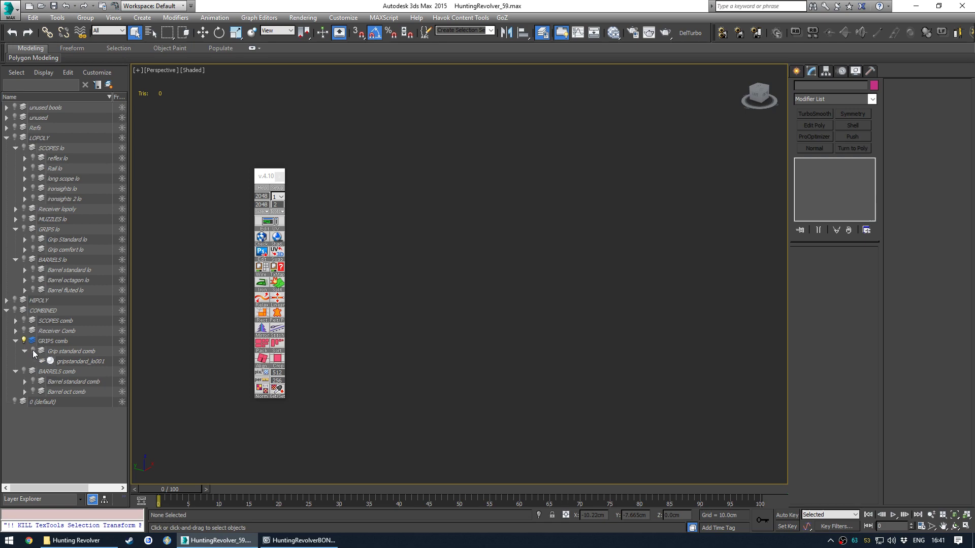
click(32, 351)
click(300, 540)
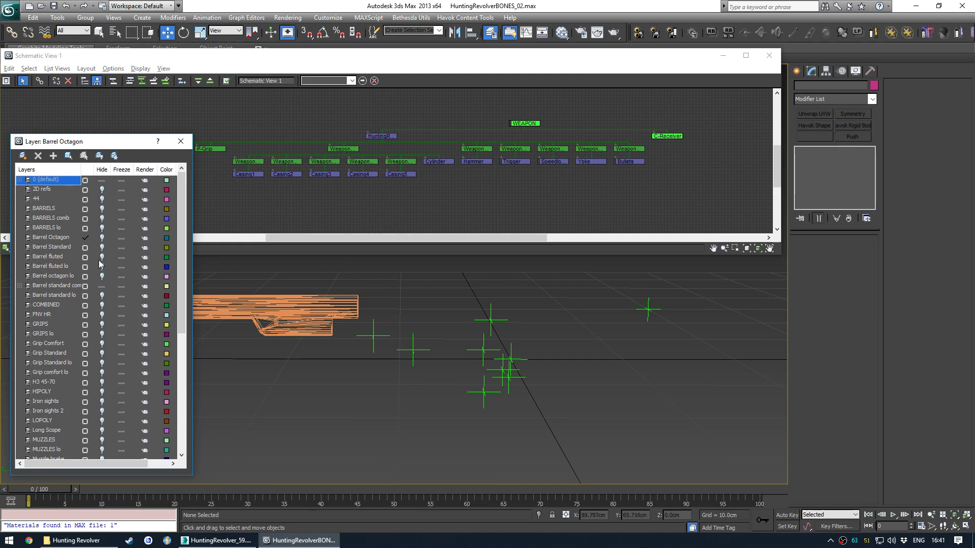
Step: Expand the Barrel standard comb layer, inspect the barrel mesh's object properties without changing them, and collapse the layer
click(19, 286)
click(35, 296)
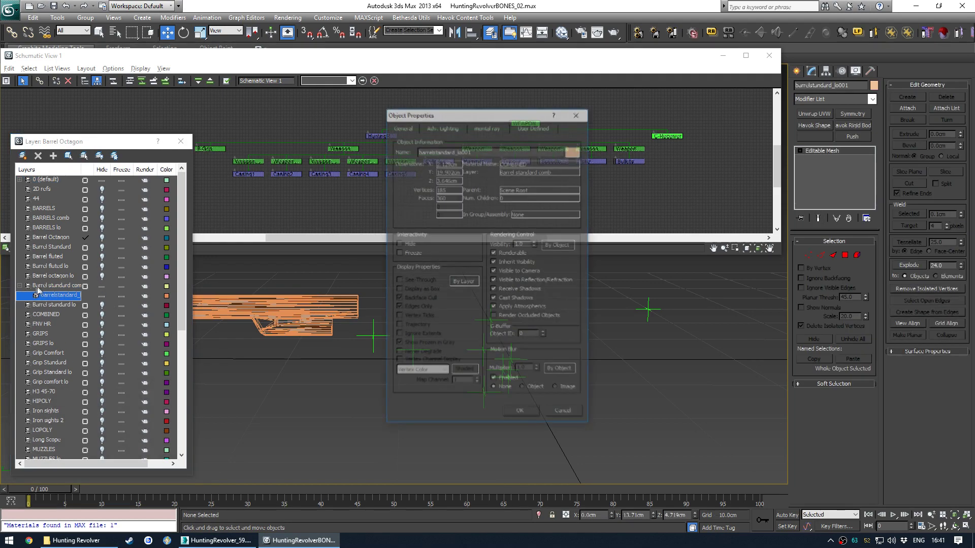
click(569, 420)
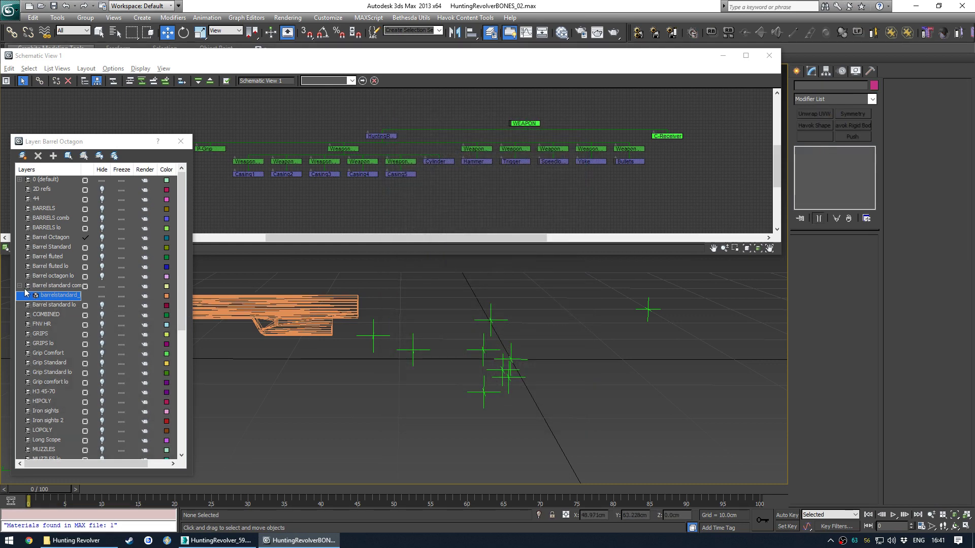
click(21, 287)
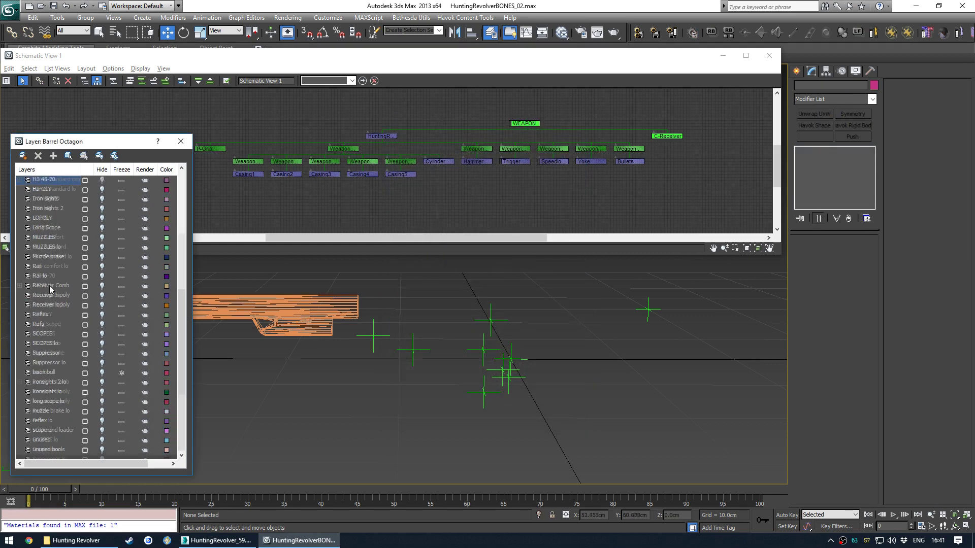
Step: Create a new layer named RECEIVER
click(23, 156)
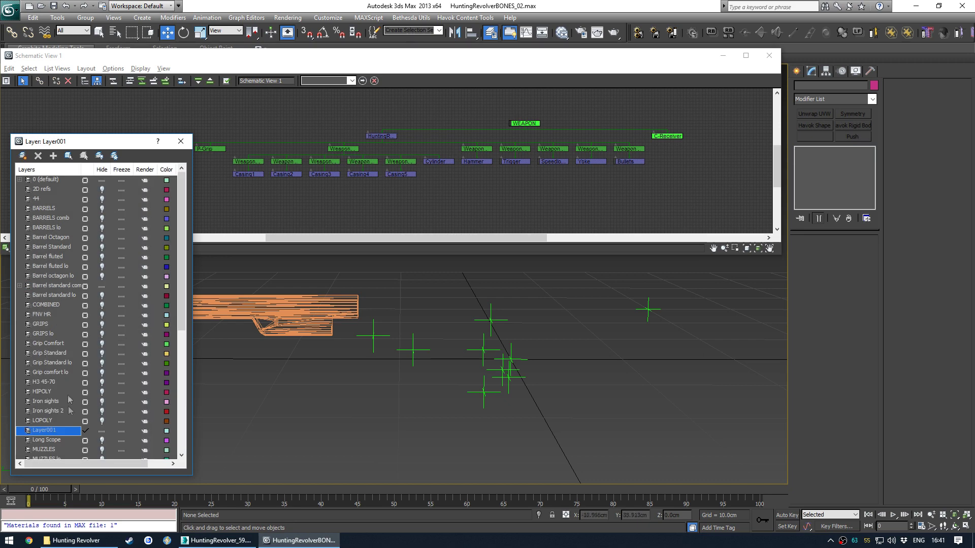
click(61, 431)
drag(62, 432, 29, 430)
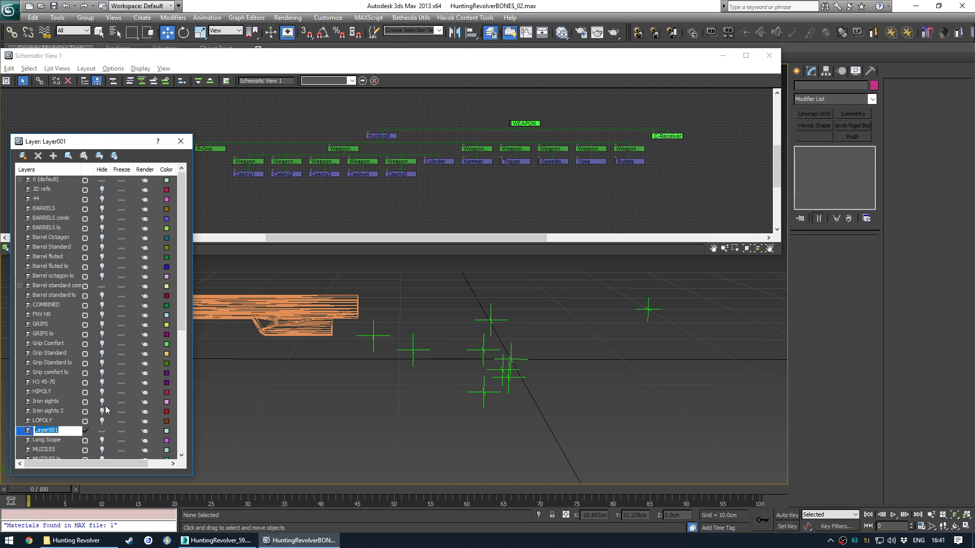
text(RECEIVER)
key(Return)
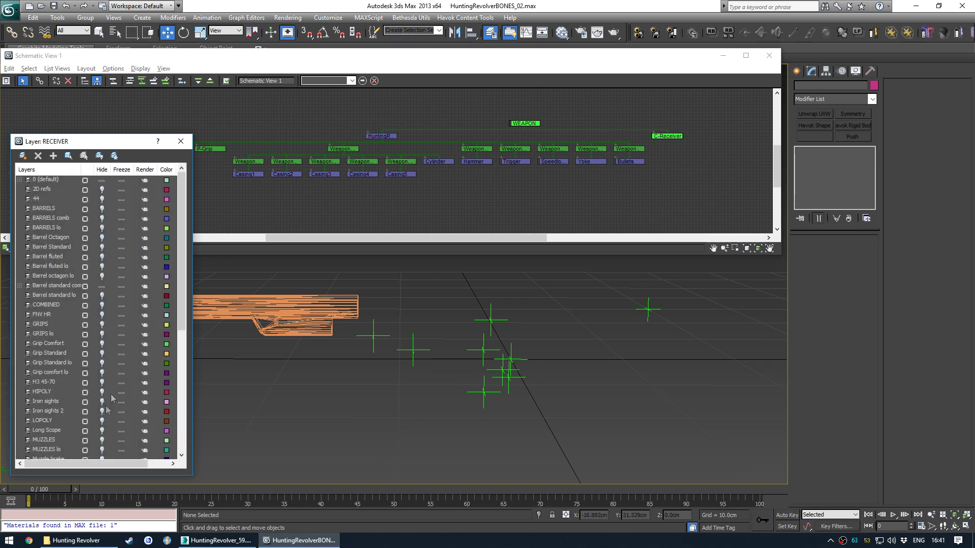
Step: Purge the empty layers from the scene and widen the layer name column to show the full names
scroll(70, 257, down, 6)
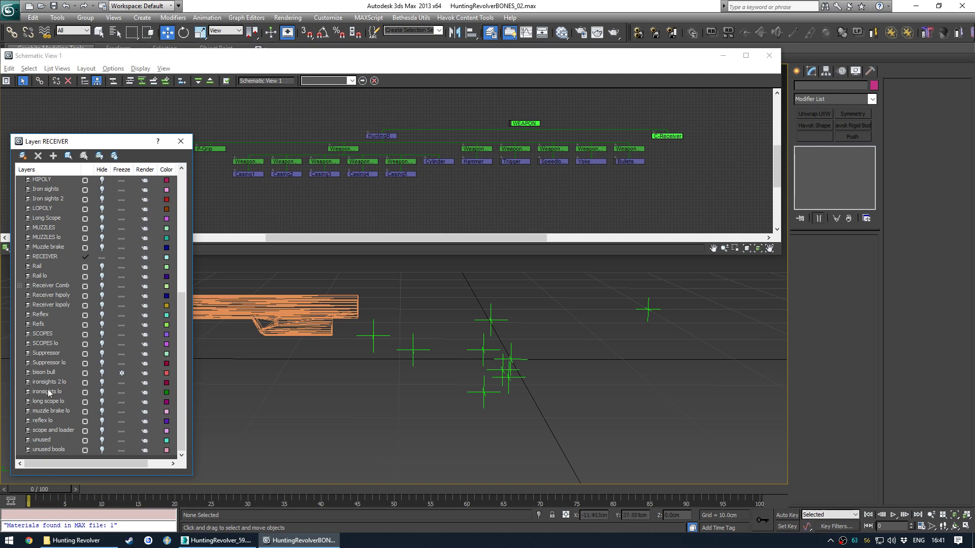
scroll(49, 394, up, 6)
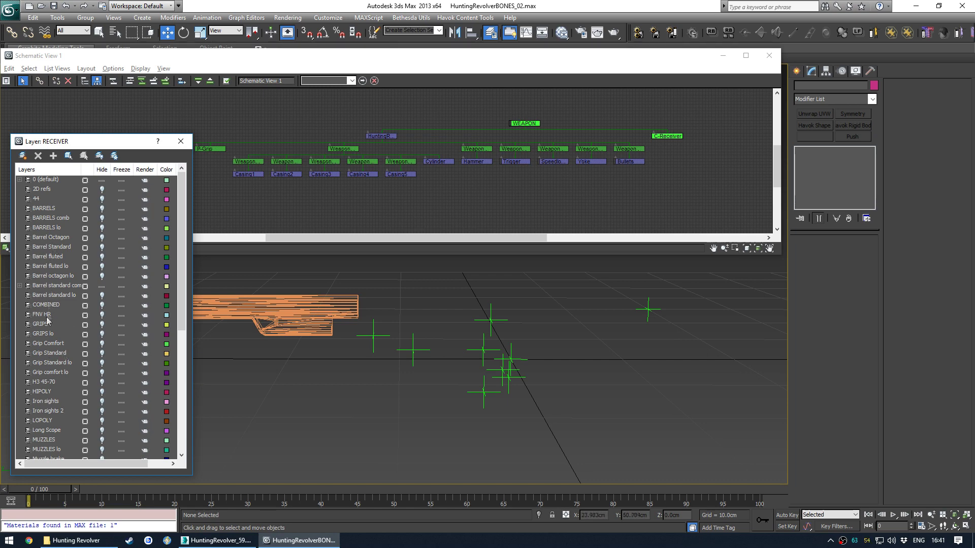
scroll(45, 327, down, 10)
scroll(47, 339, up, 10)
click(20, 286)
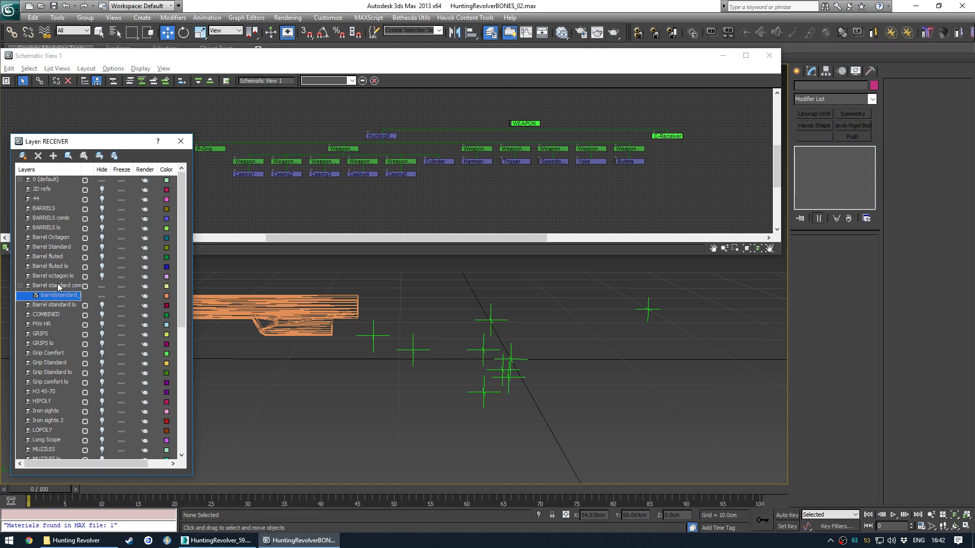
click(57, 17)
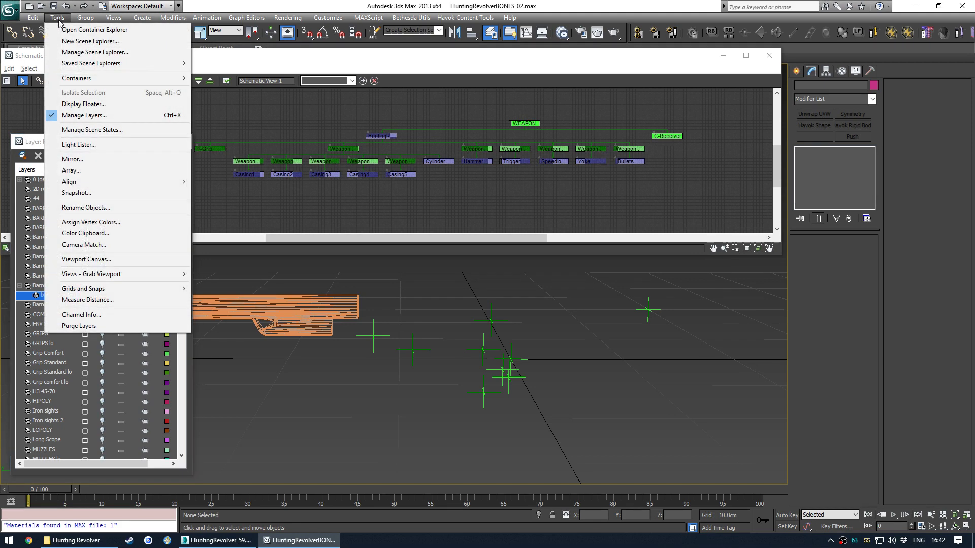
click(81, 325)
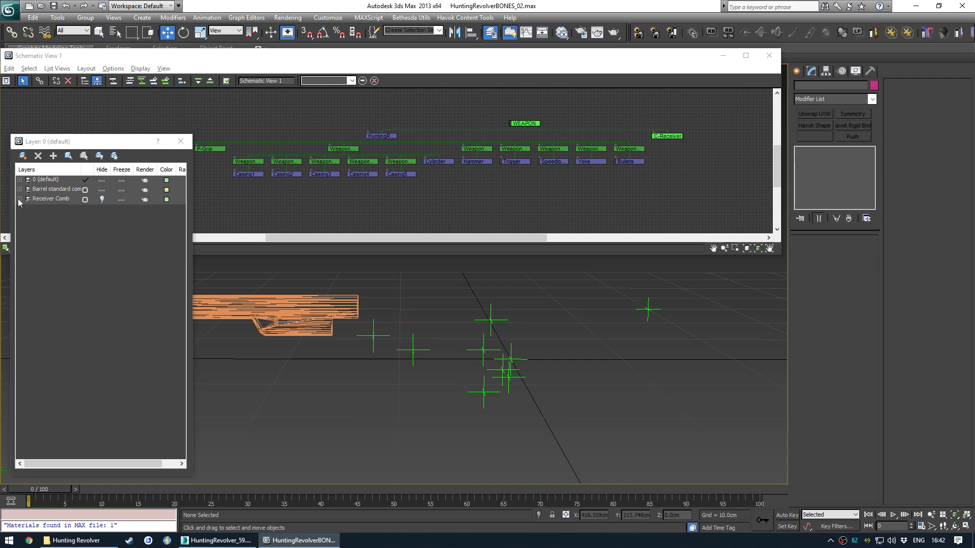
drag(96, 169, 111, 170)
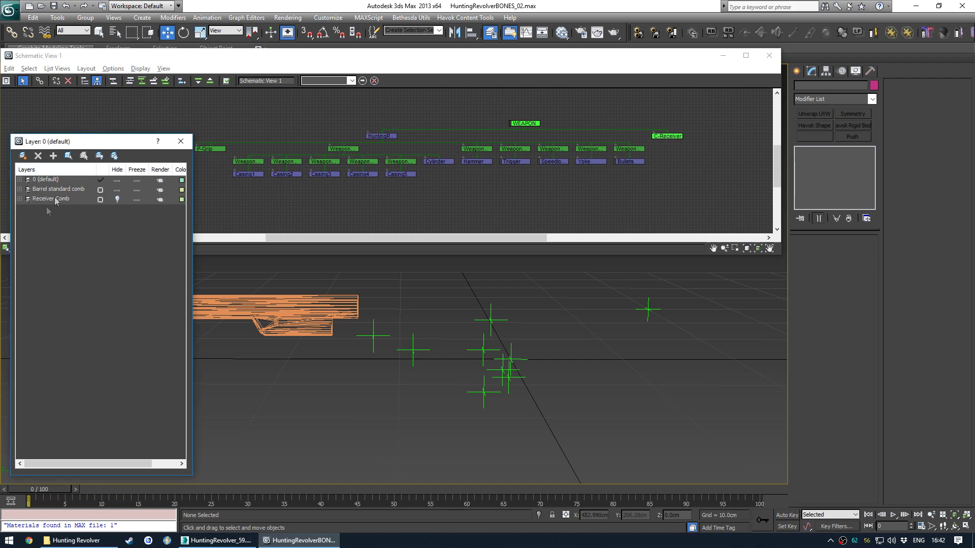
Step: Select the whole WEAPON hierarchy in the schematic, including C-Receiver, and place it on a new layer named RECEIVER
middle_drag(302, 199, 338, 205)
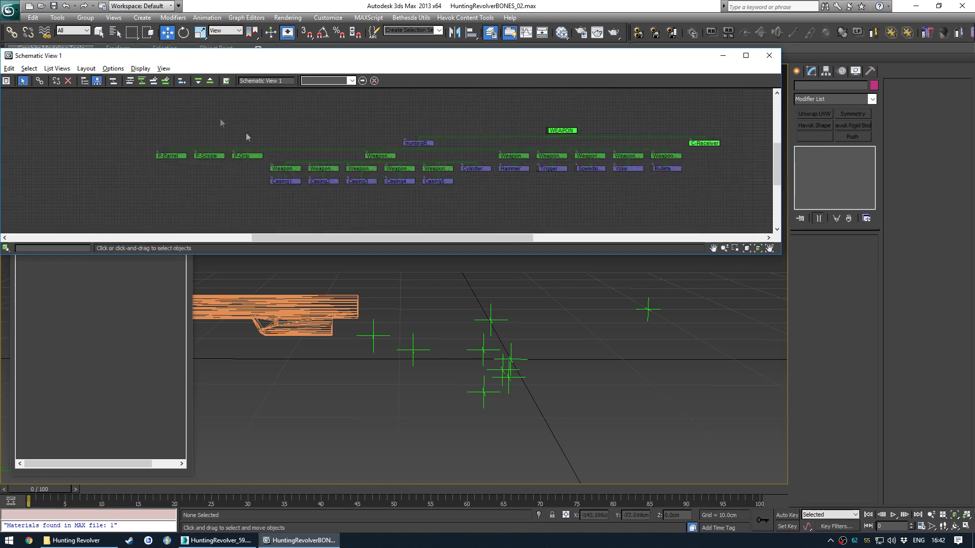
drag(152, 97, 718, 226)
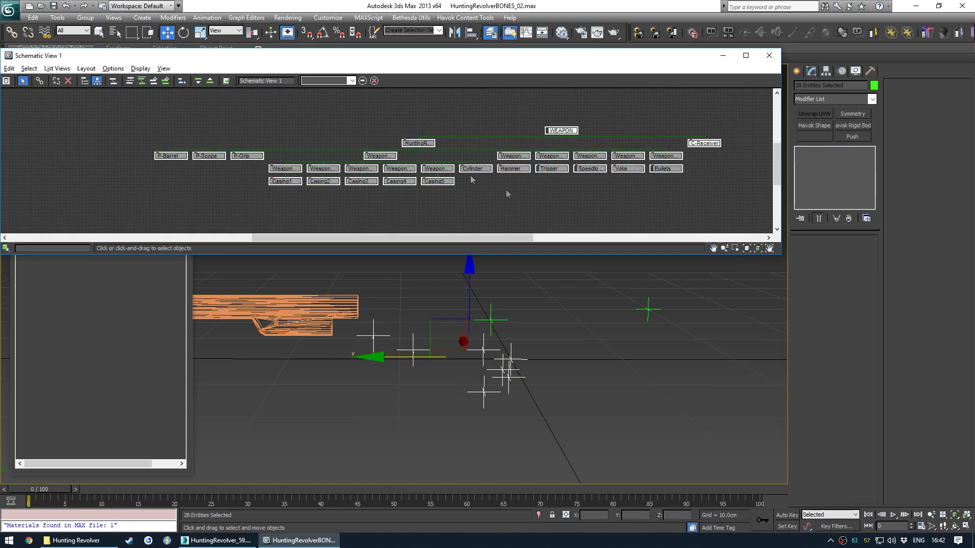
click(131, 292)
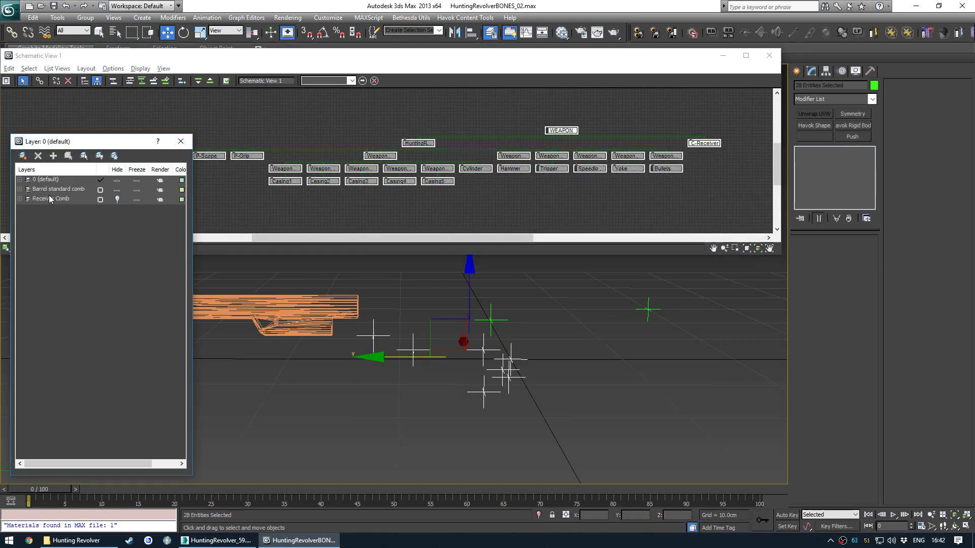
click(23, 155)
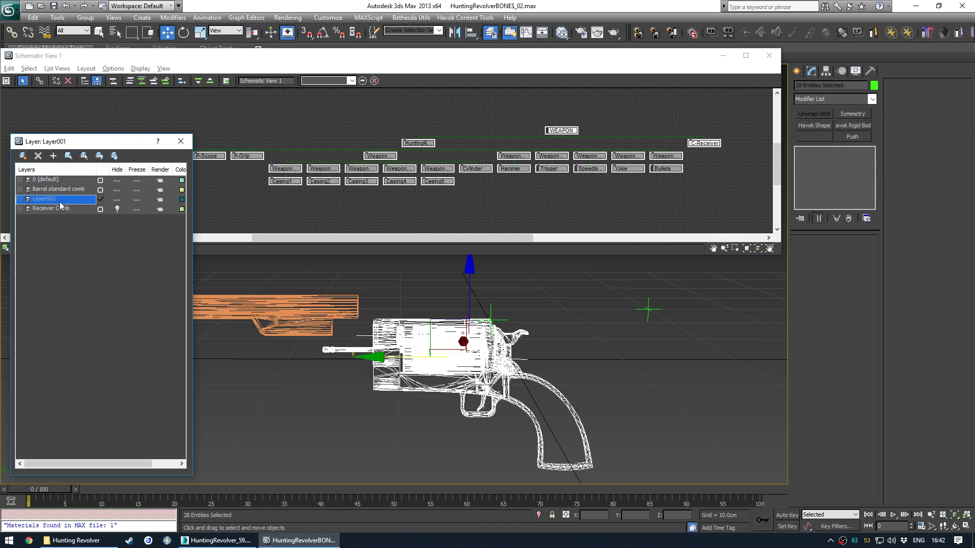
click(67, 199)
text(RECEIVER)
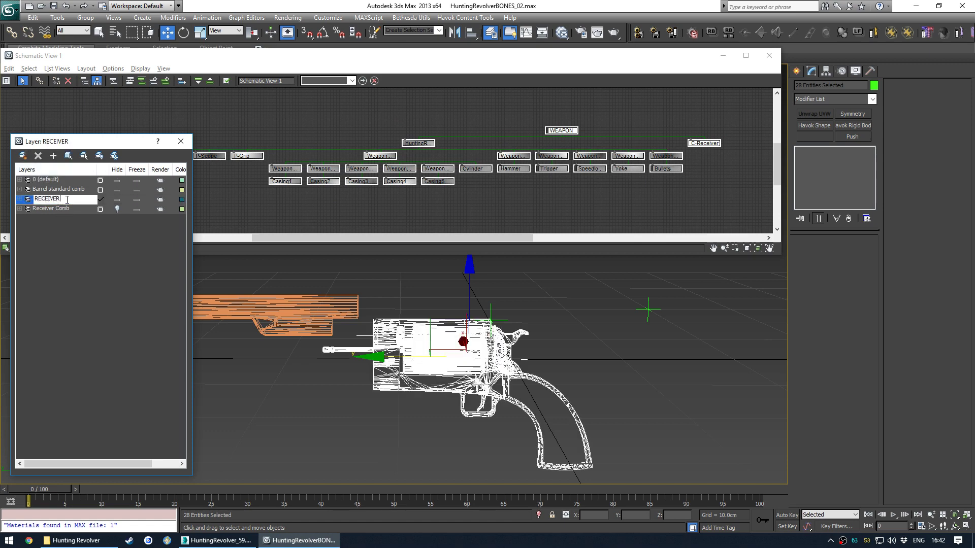
Step: Expand the RECEIVER layer, review its listed objects and reselect the weapon hierarchy nodes to compare them
click(20, 199)
scroll(58, 311, down, 1)
scroll(58, 311, up, 1)
click(319, 214)
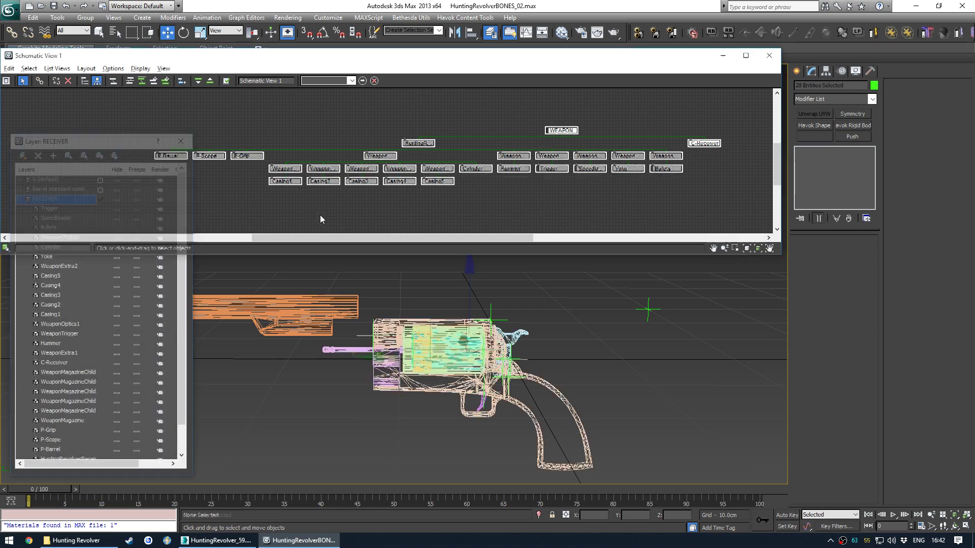
drag(131, 98, 669, 218)
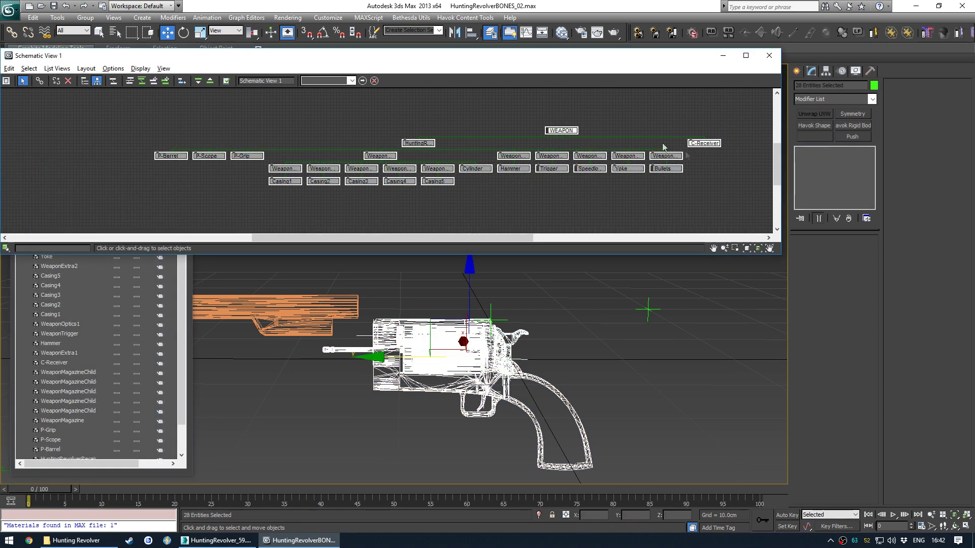
click(177, 295)
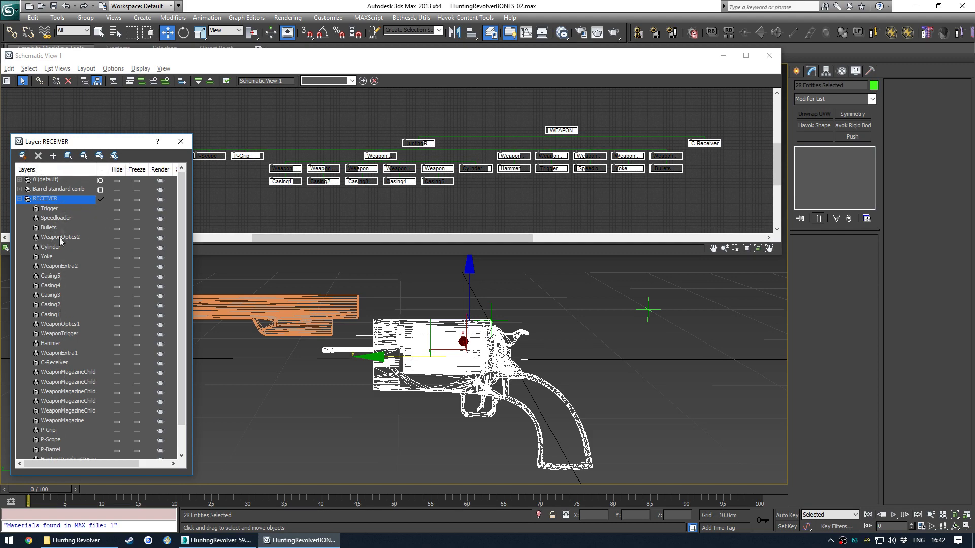
Step: Select the barrelstandard_lo001 mesh and add it to the RECEIVER layer
click(20, 190)
middle_drag(321, 199, 355, 236)
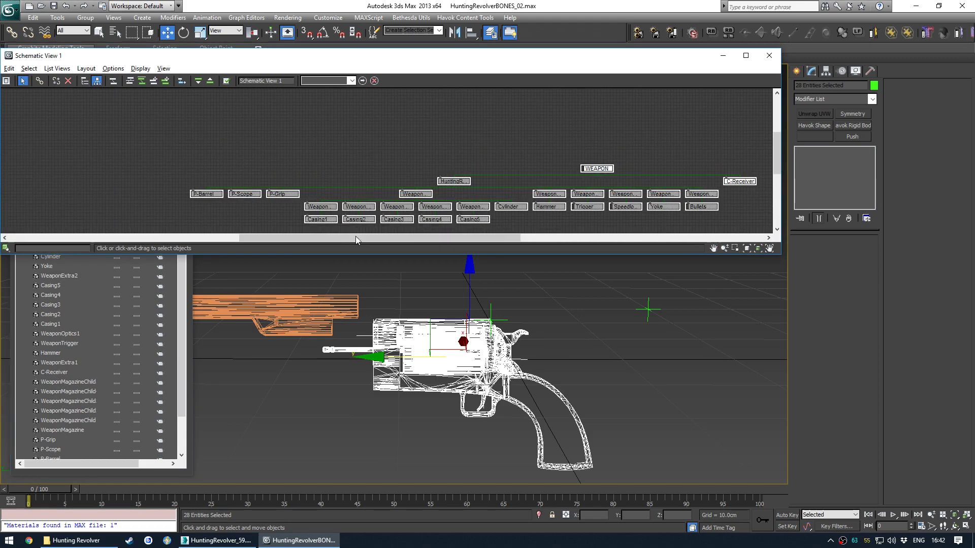
click(345, 228)
scroll(316, 198, down, 3)
middle_drag(197, 215, 297, 167)
scroll(296, 171, up, 4)
click(323, 173)
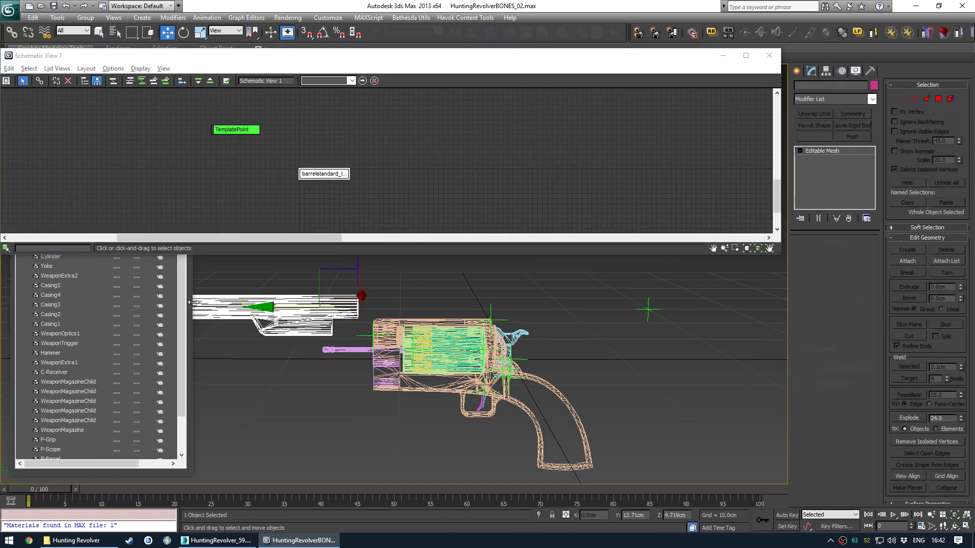
click(181, 279)
click(46, 209)
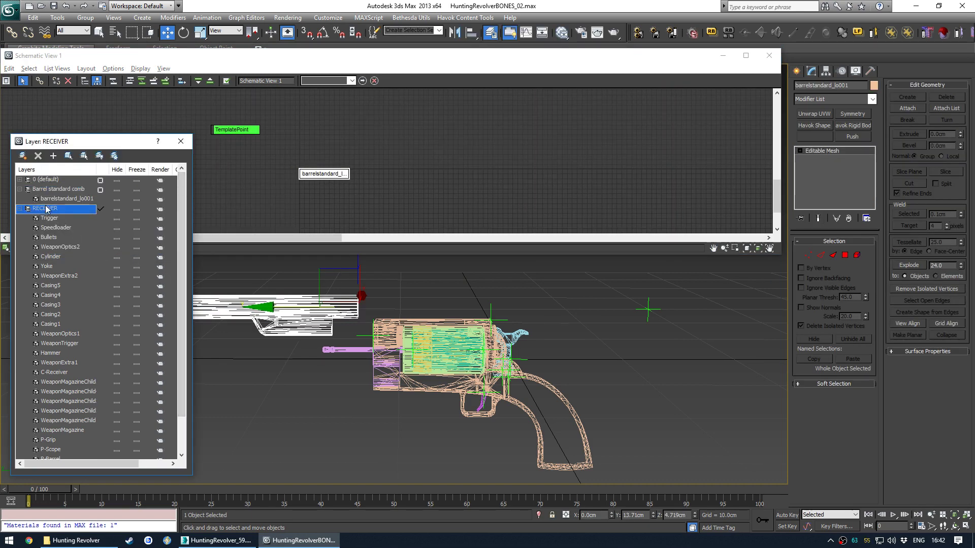
click(53, 156)
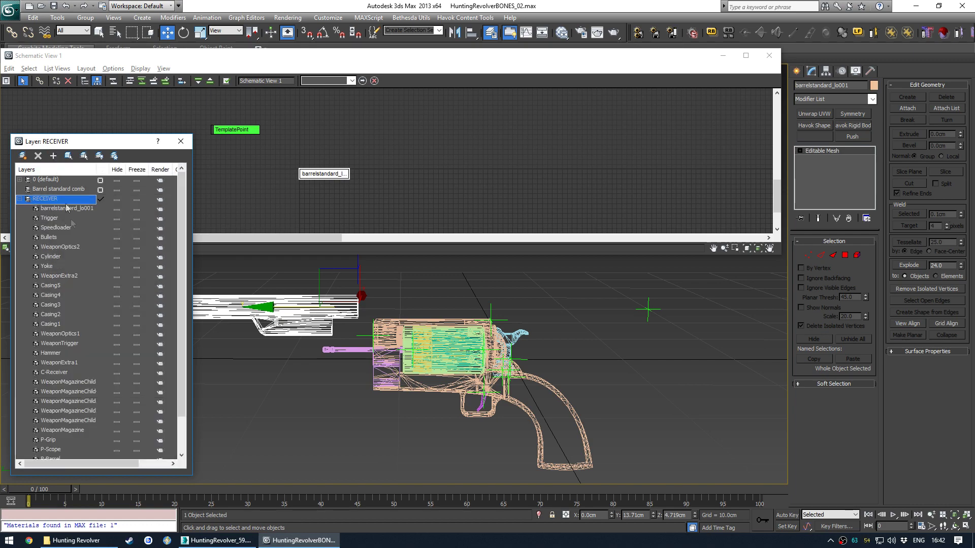
Step: Toggle the RECEIVER layer's visibility off and on to check its contents, and collapse the layer
click(116, 199)
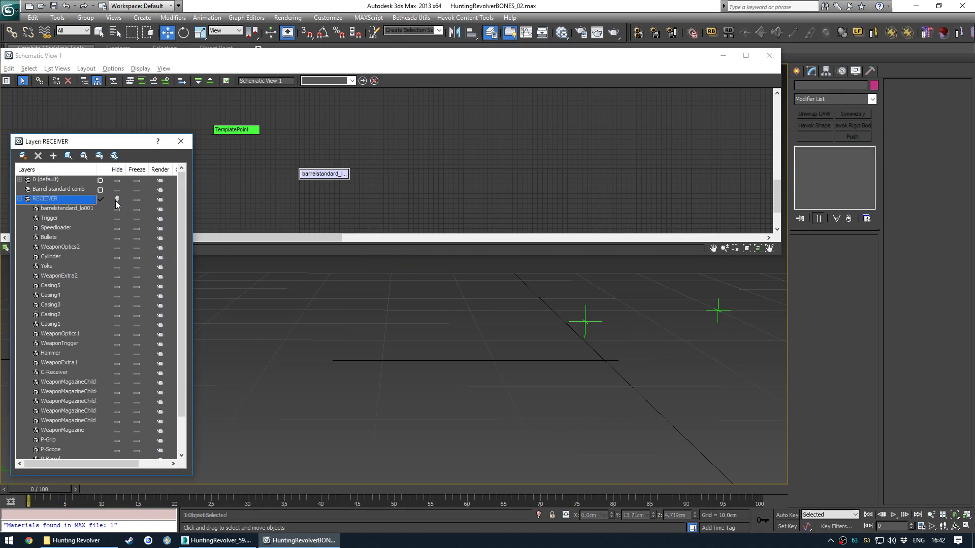
click(116, 200)
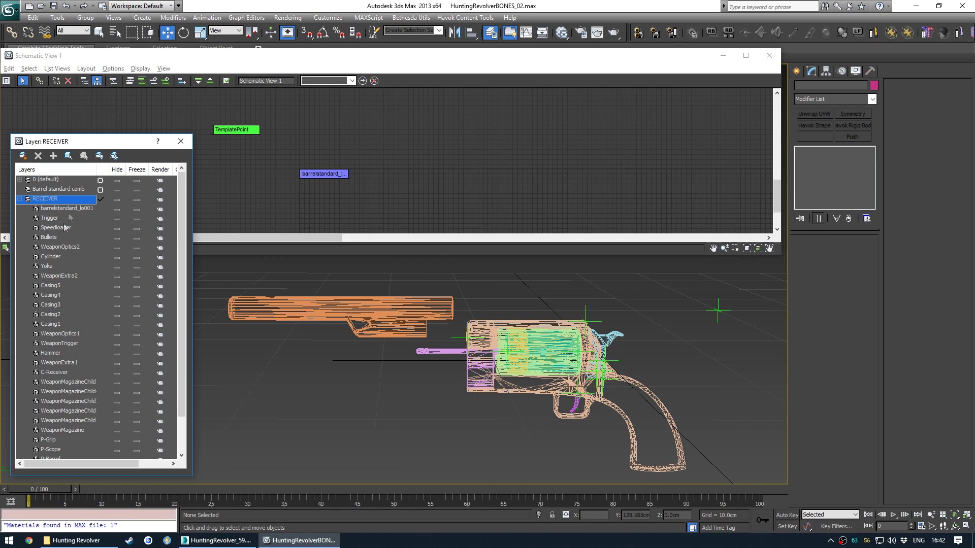
click(20, 199)
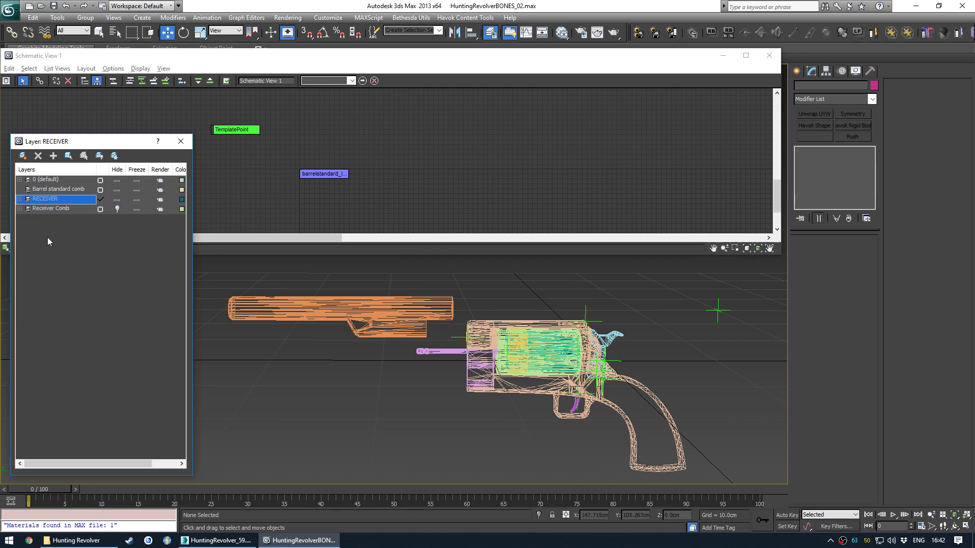
Step: Place the standard barrel mesh on a new layer named BARRELS
click(318, 305)
click(22, 156)
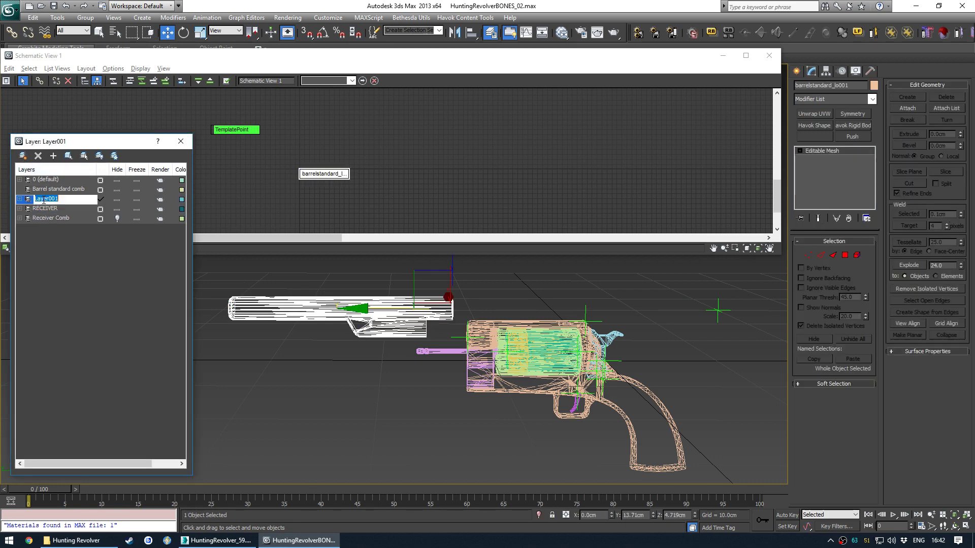
text(BARRELS)
key(Return)
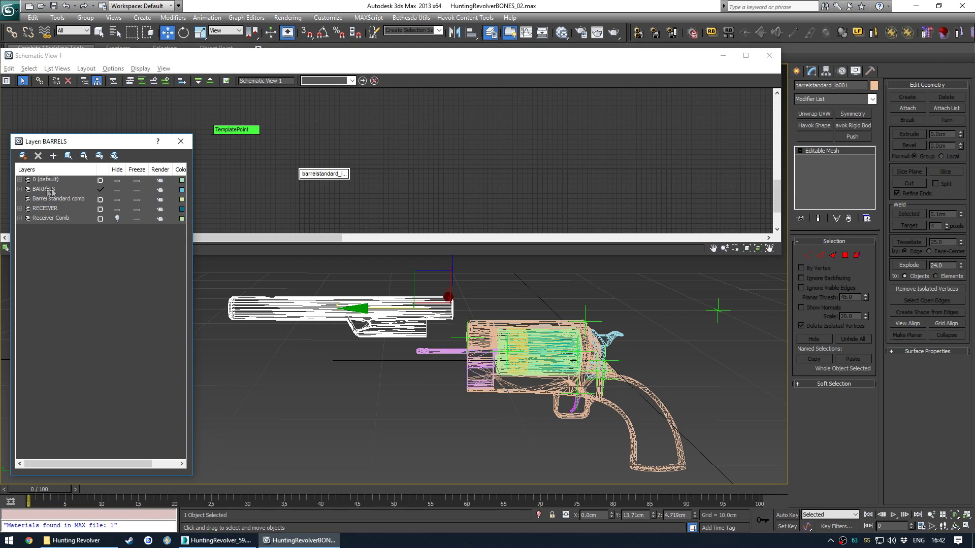
middle_drag(358, 366, 338, 334)
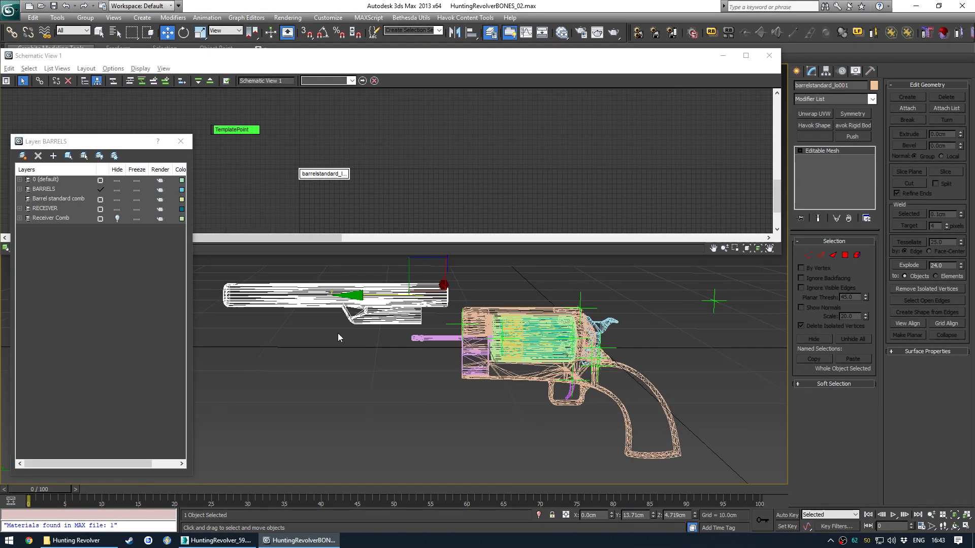
Step: Delete the empty Barrel standard comb layer and purge the remaining empty layers
click(49, 200)
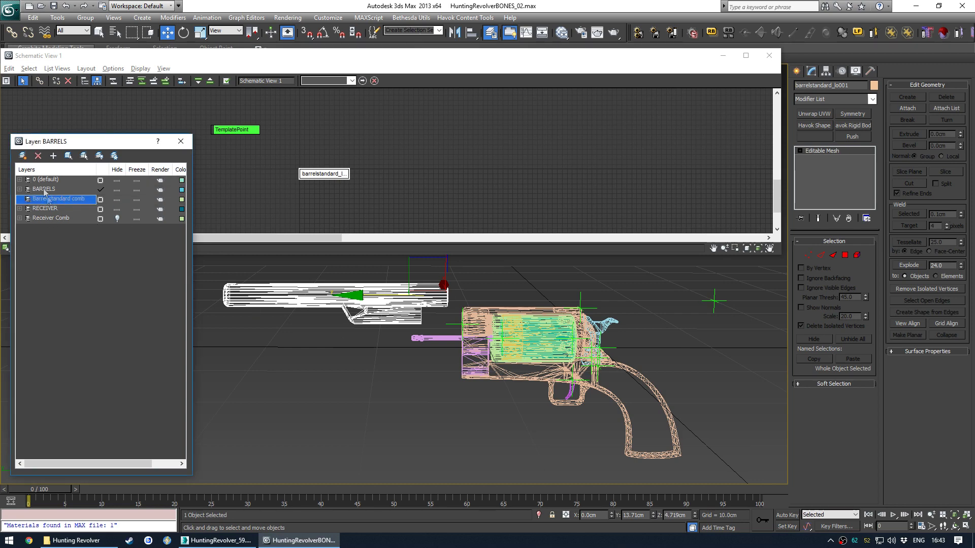
click(38, 156)
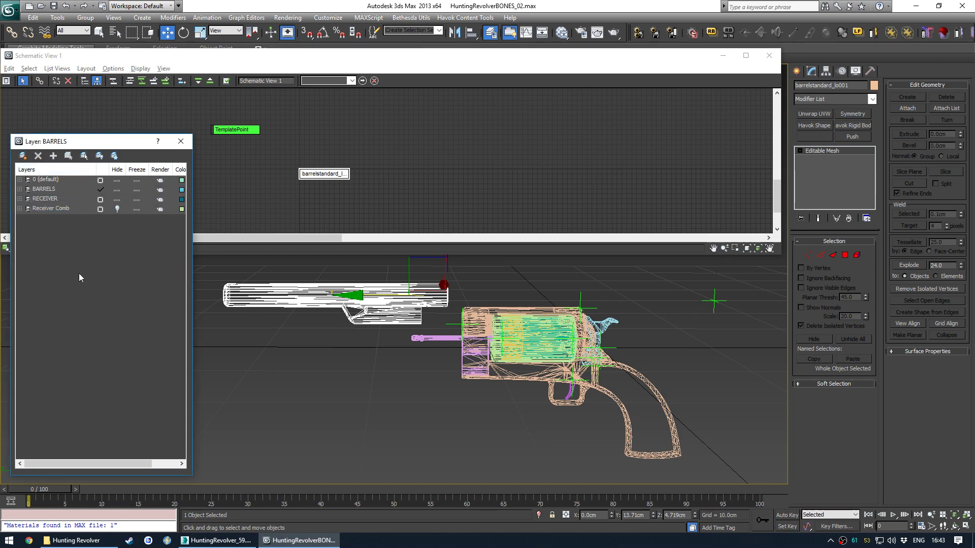
click(57, 18)
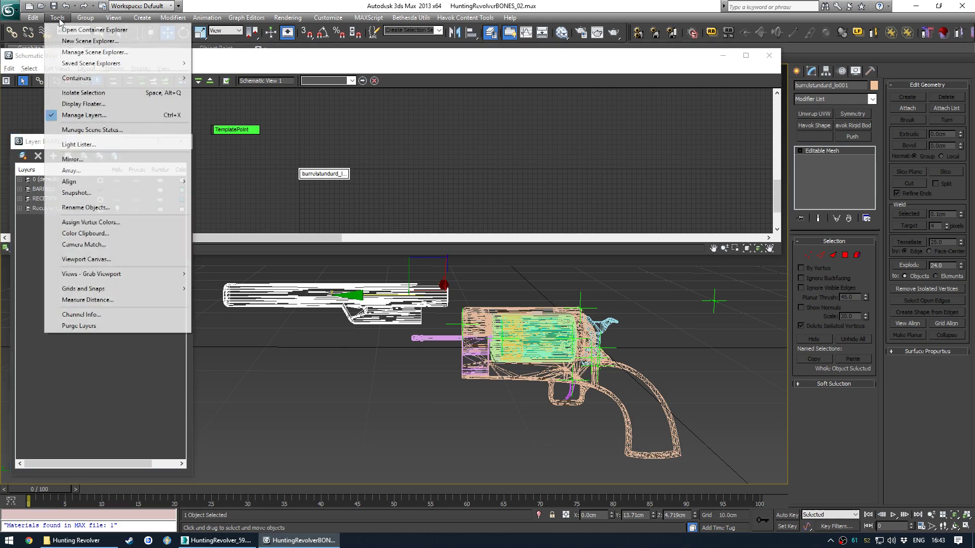
click(102, 329)
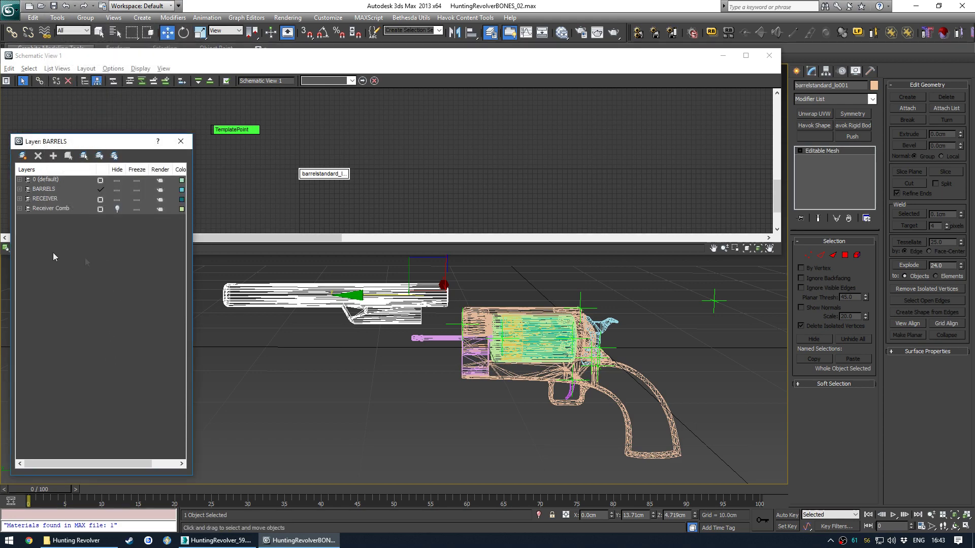
Step: In an orthographic side view, align the barrel mesh to the P-Barrel helper in X, Y and Z position, pivot point to pivot point
middle_drag(417, 349, 443, 349)
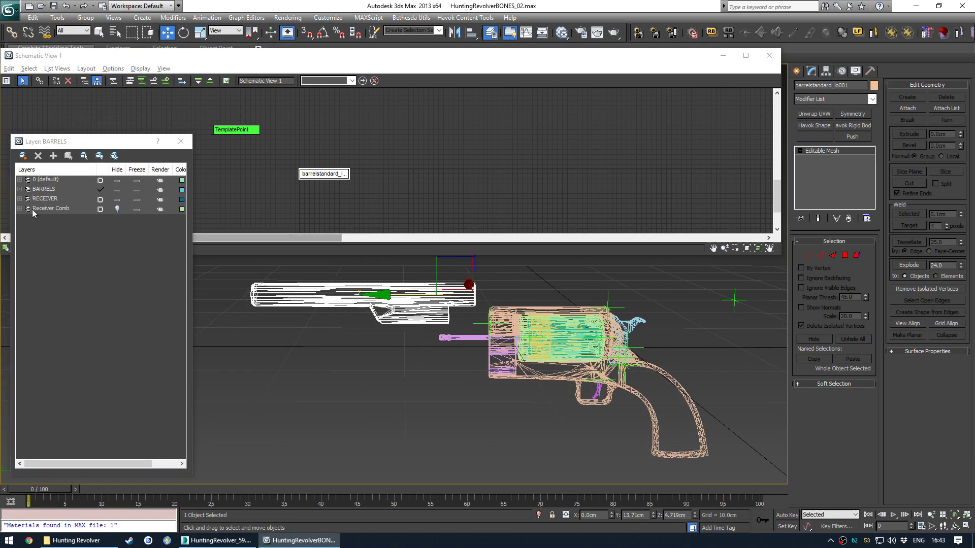
right_click(406, 336)
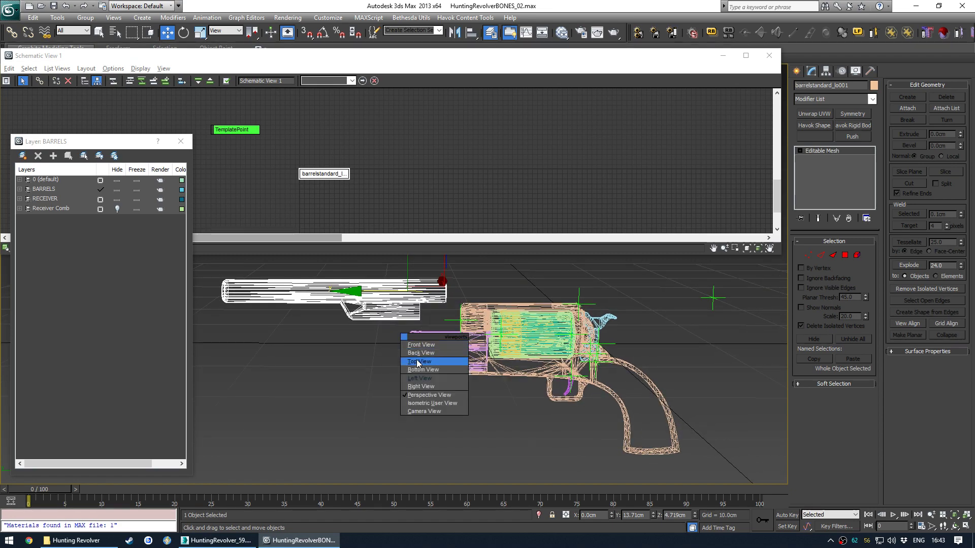
scroll(420, 318, down, 5)
scroll(420, 318, up, 10)
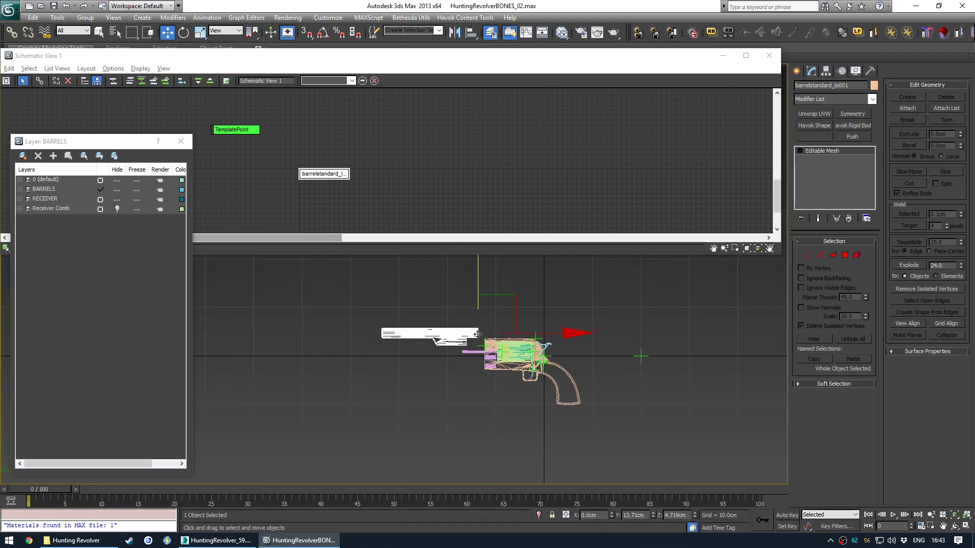
key(alt+a)
click(459, 358)
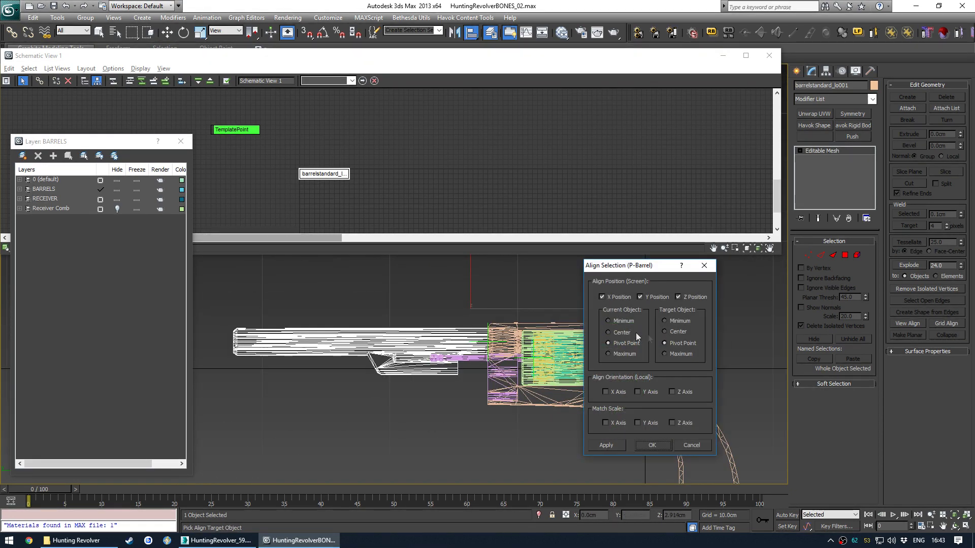
click(652, 445)
scroll(499, 321, up, 8)
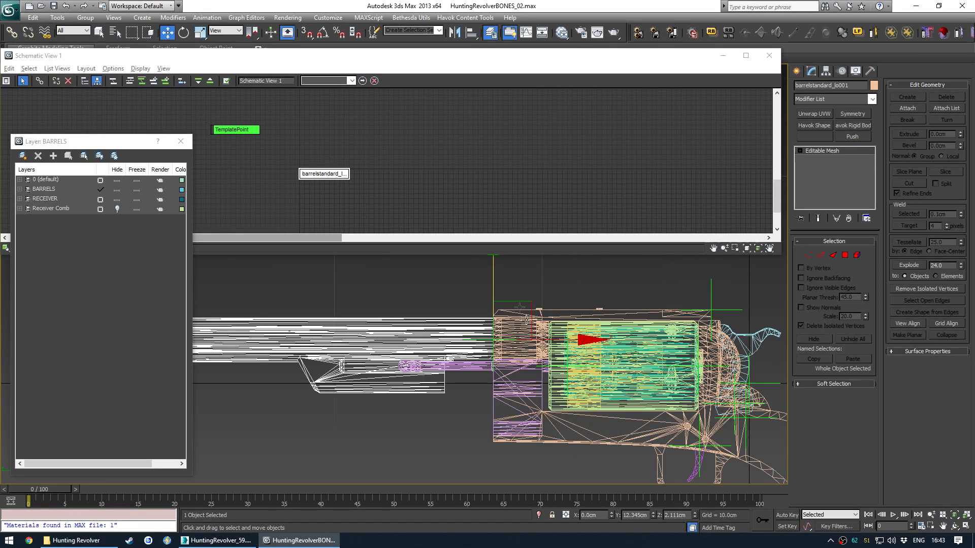
Step: Check the P-Barrel helper's position, and move the barrel mesh into the receiver to Y 10.037 cm
click(492, 376)
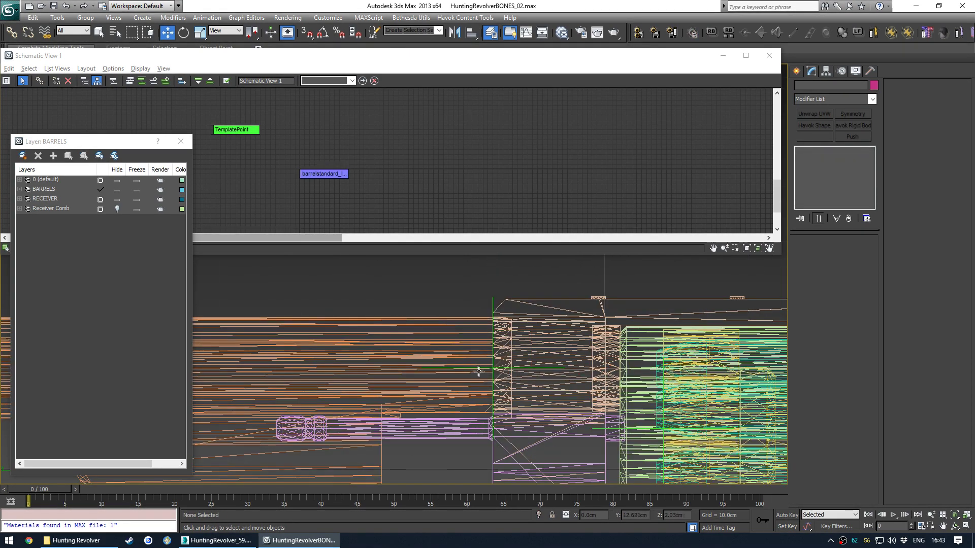
click(479, 372)
click(479, 373)
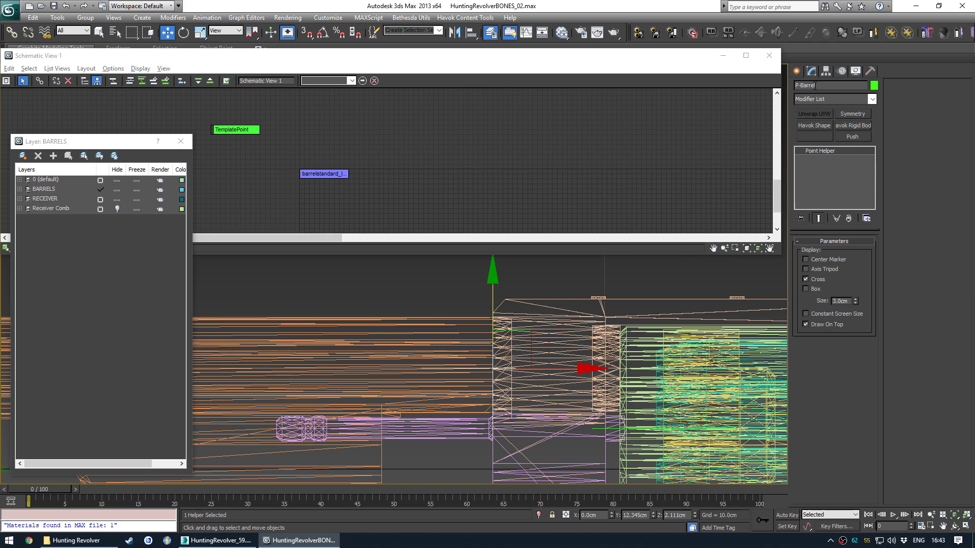
middle_drag(461, 363, 479, 333)
click(479, 333)
scroll(442, 319, down, 3)
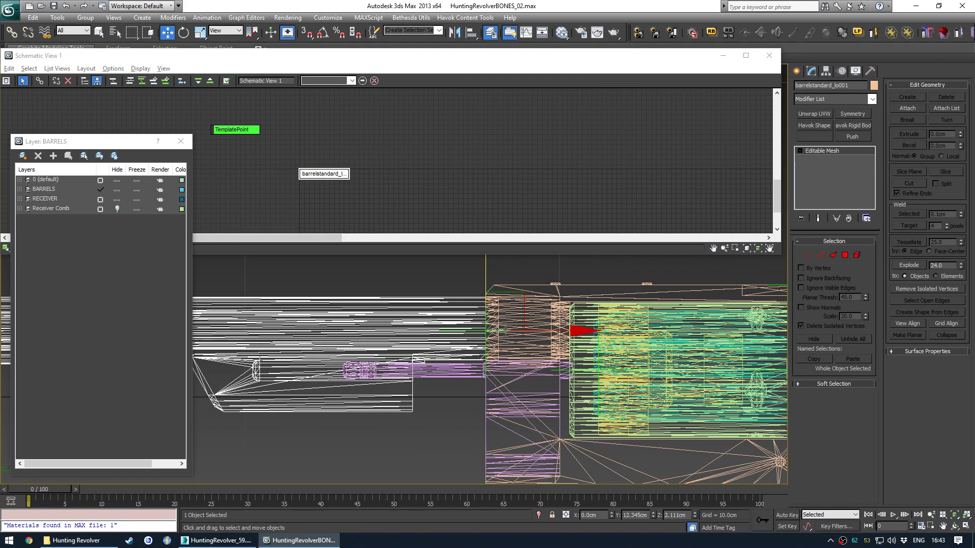
drag(578, 335, 651, 335)
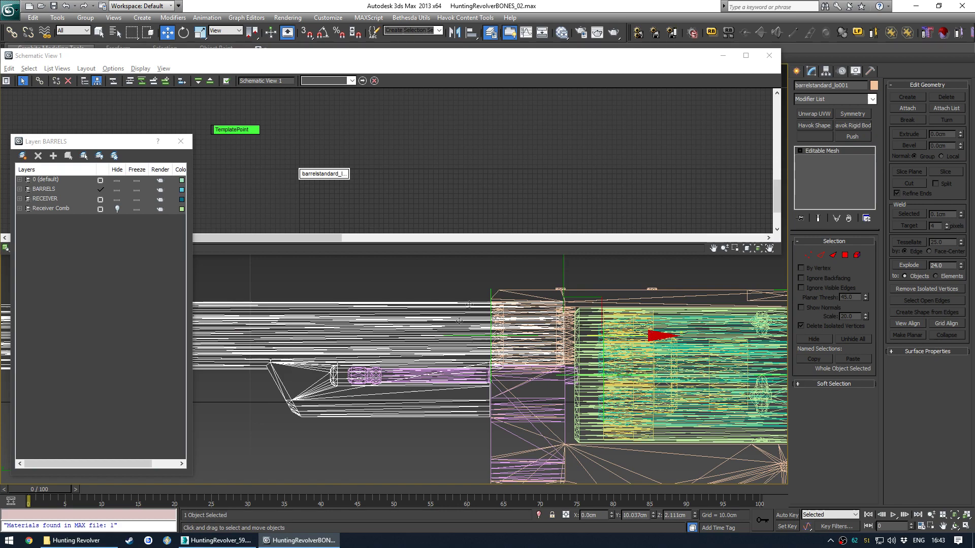
scroll(452, 299, down, 3)
mouse_move(360, 306)
middle_down()
mouse_move(449, 324)
mouse_move(343, 310)
middle_up()
scroll(343, 310, up, 2)
middle_drag(411, 294, 433, 298)
scroll(299, 179, down, 5)
Step: Reposition the barrelstandard_lo001 node above the weapon hierarchy in the schematic
middle_drag(304, 178, 280, 194)
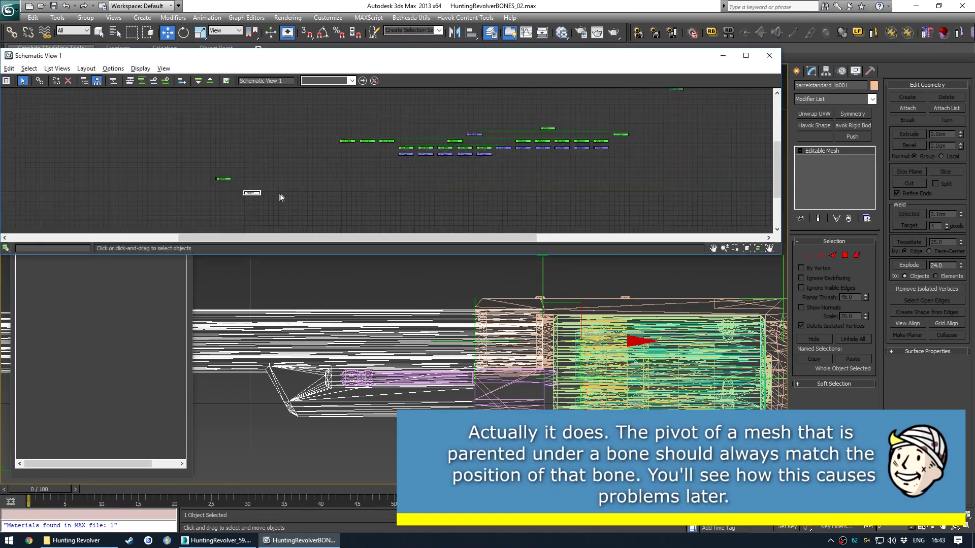
scroll(280, 194, up, 1)
drag(247, 194, 554, 99)
middle_drag(536, 112, 480, 164)
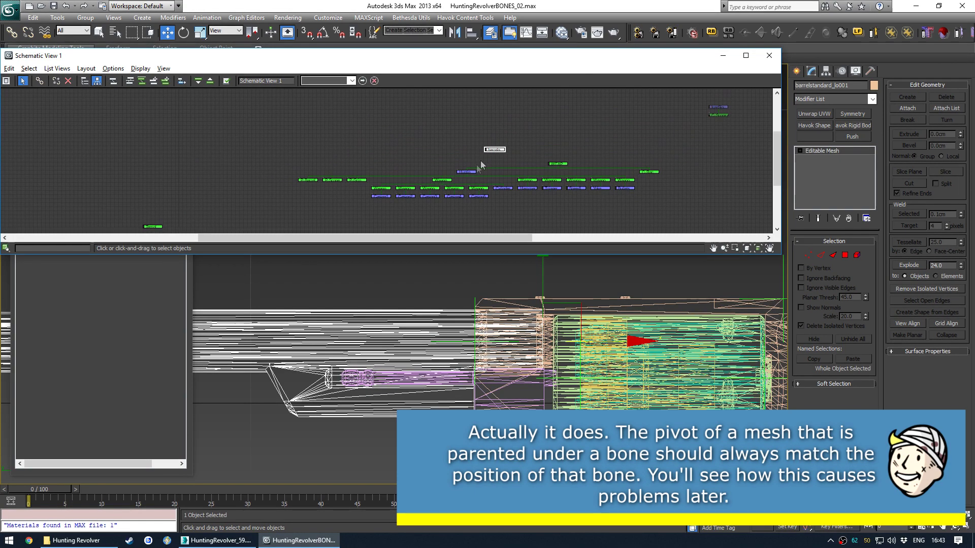
Step: Clone the P-Barrel helper as an independent copy named C-Barrel
scroll(331, 196, up, 6)
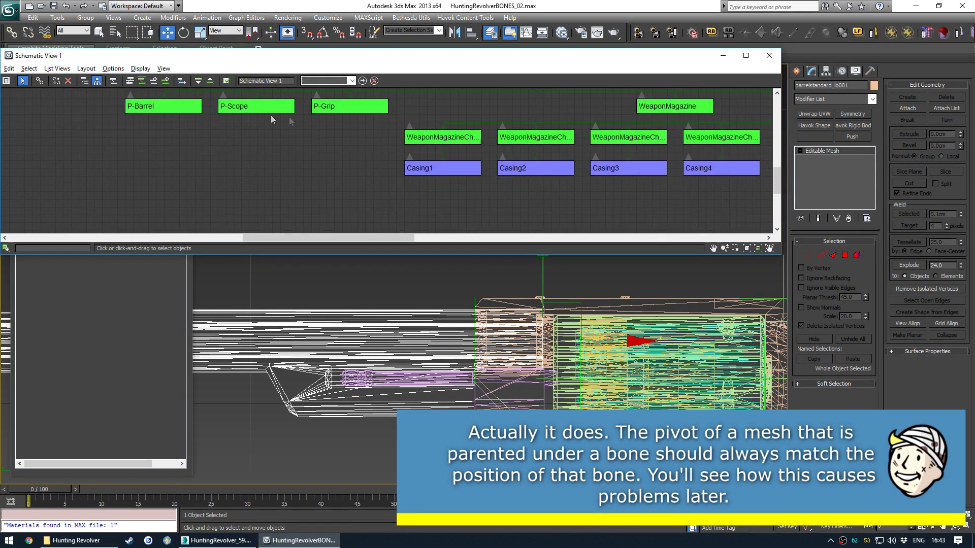
click(163, 132)
right_click(376, 335)
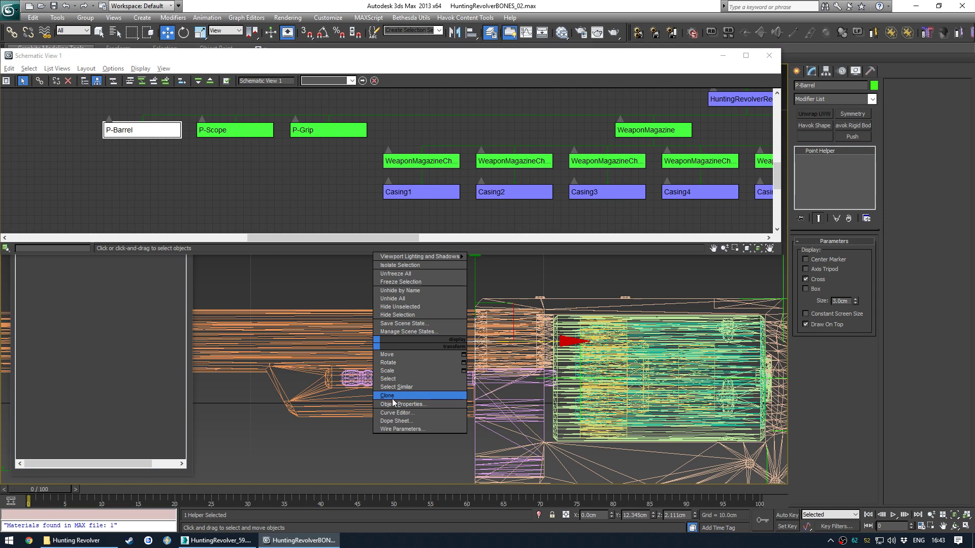
click(437, 396)
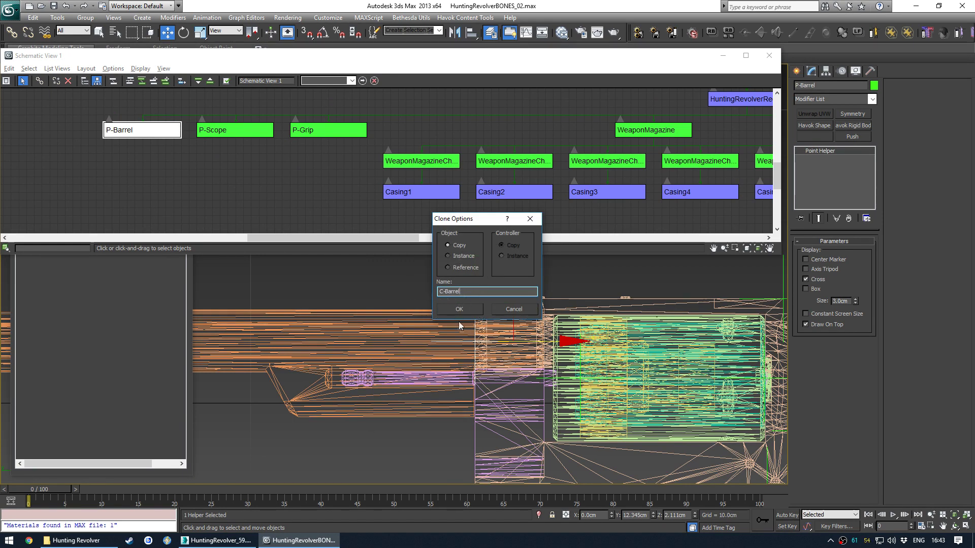
click(459, 309)
Step: Unlink the C-Barrel helper from the weapon hierarchy and place its node just below barrelstandard_lo001 in the schematic
scroll(215, 145, down, 5)
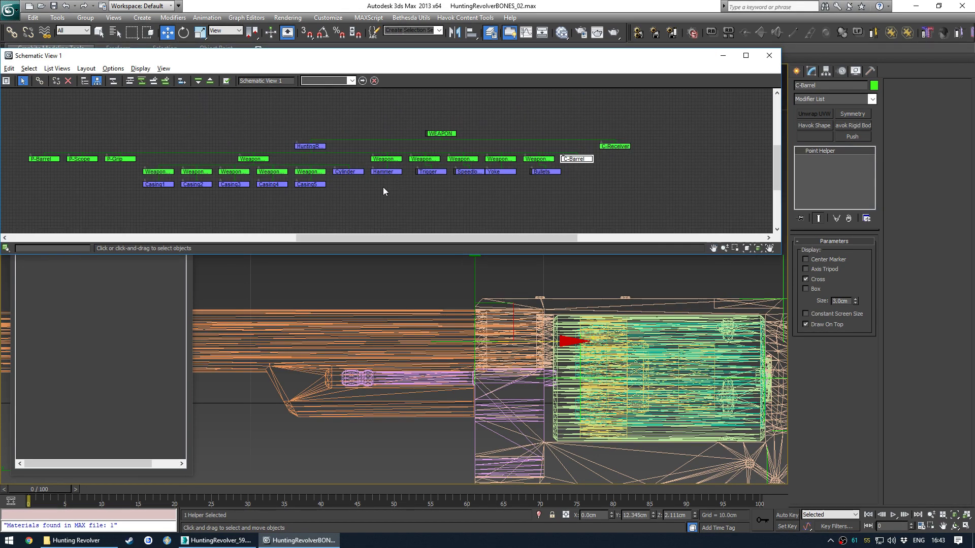
middle_drag(106, 158, 157, 165)
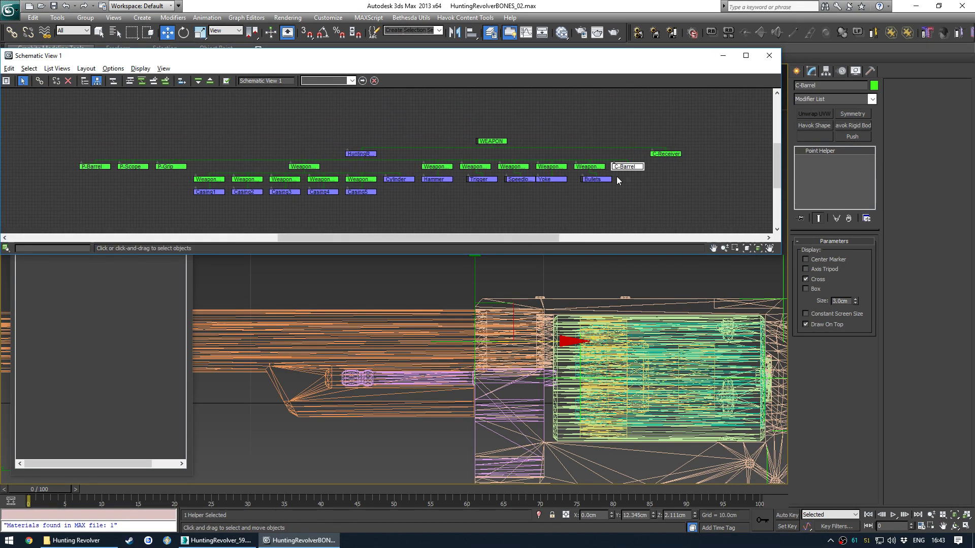
click(56, 81)
scroll(315, 198, down, 2)
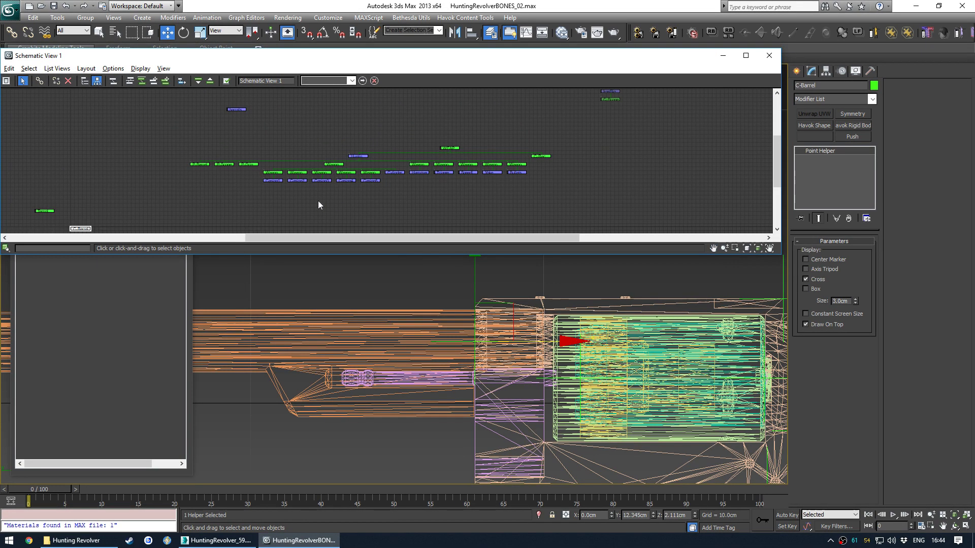
drag(87, 232, 243, 123)
scroll(264, 133, up, 6)
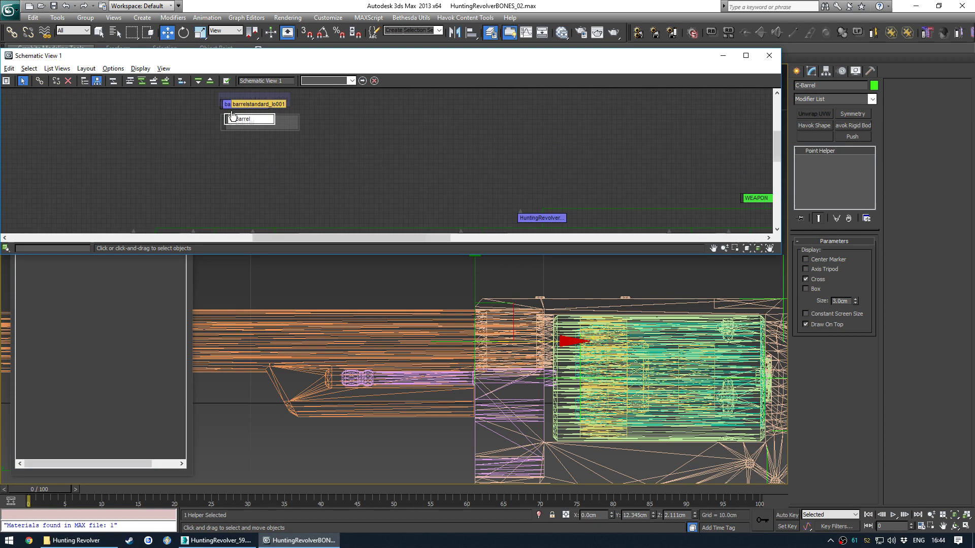
Step: Rename the barrelstandard_lo001 mesh to Barrel Standard
click(287, 145)
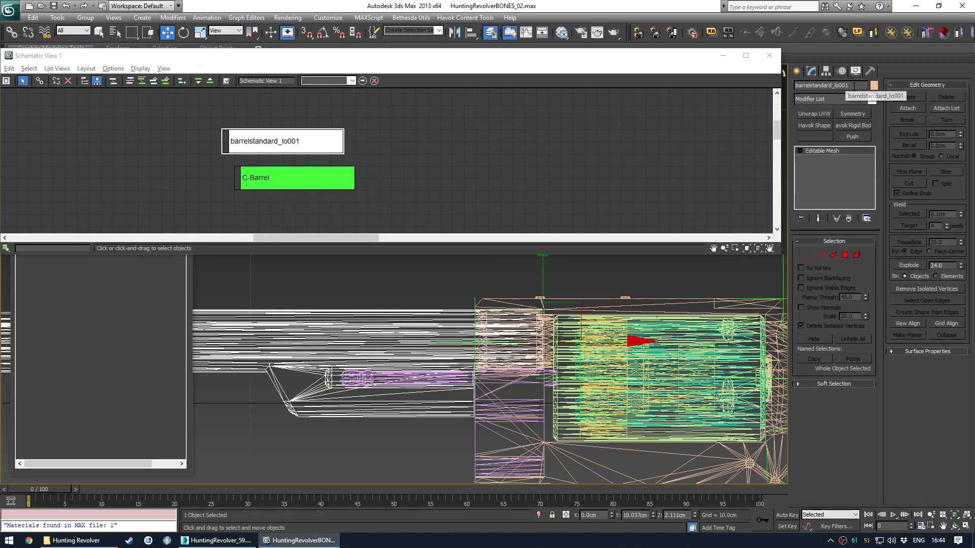
drag(860, 86, 554, 131)
text(BarrelSt)
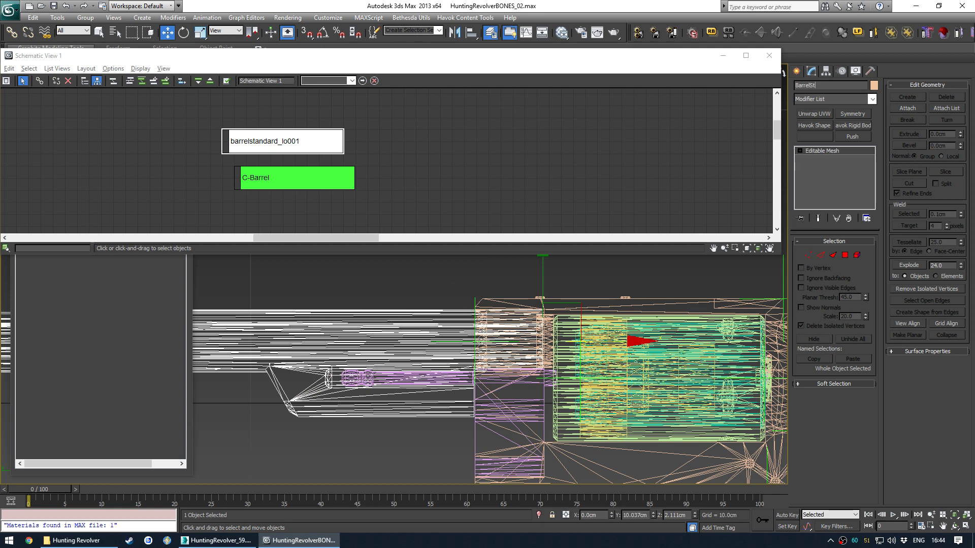
text(andard)
key(Return)
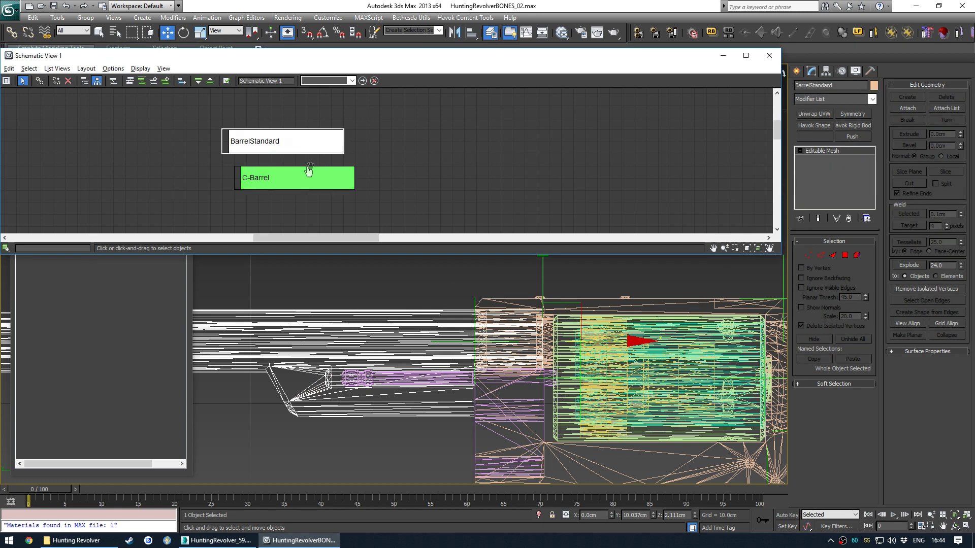
middle_drag(257, 144, 299, 140)
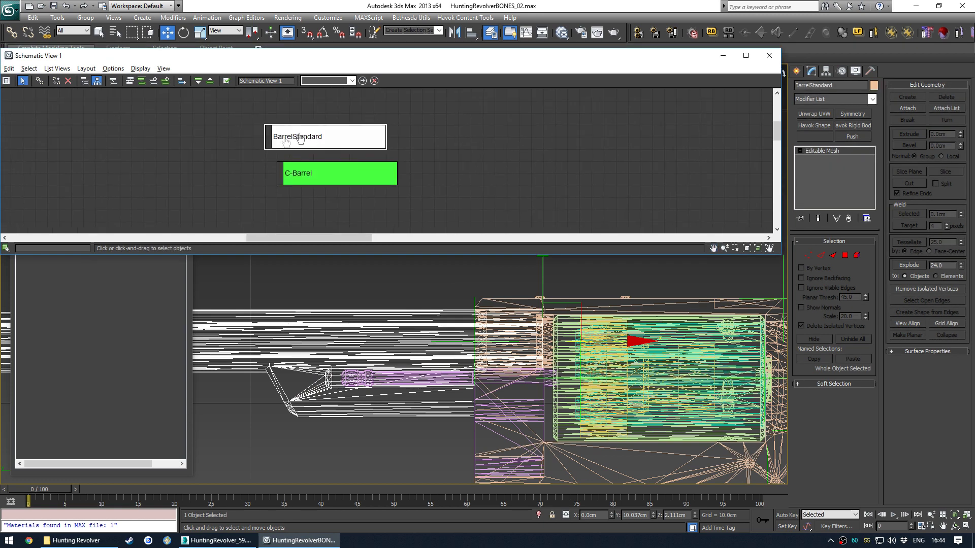
click(809, 87)
key(Return)
middle_drag(457, 170, 489, 162)
click(507, 141)
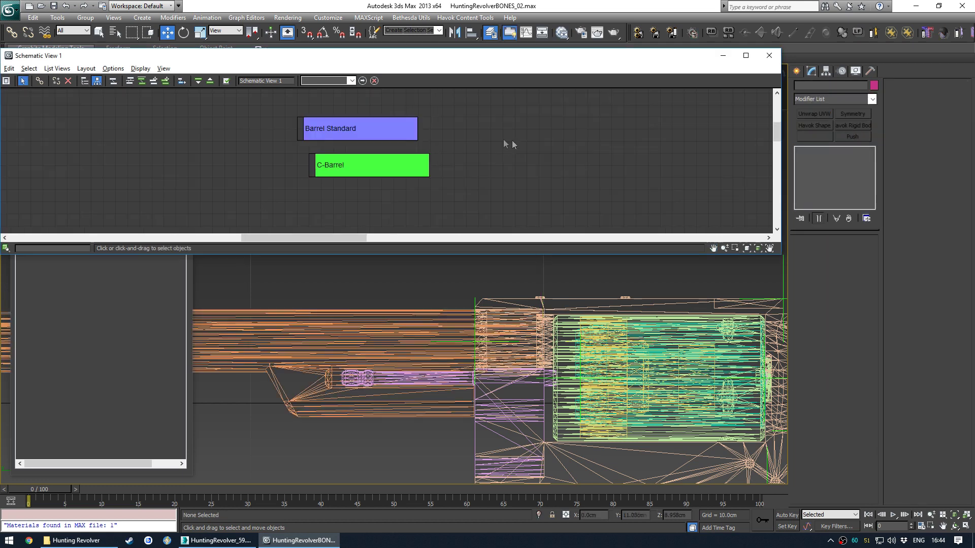
Step: Line up the C-Barrel node under Barrel Standard in the schematic and link C-Barrel to it as its child
click(381, 128)
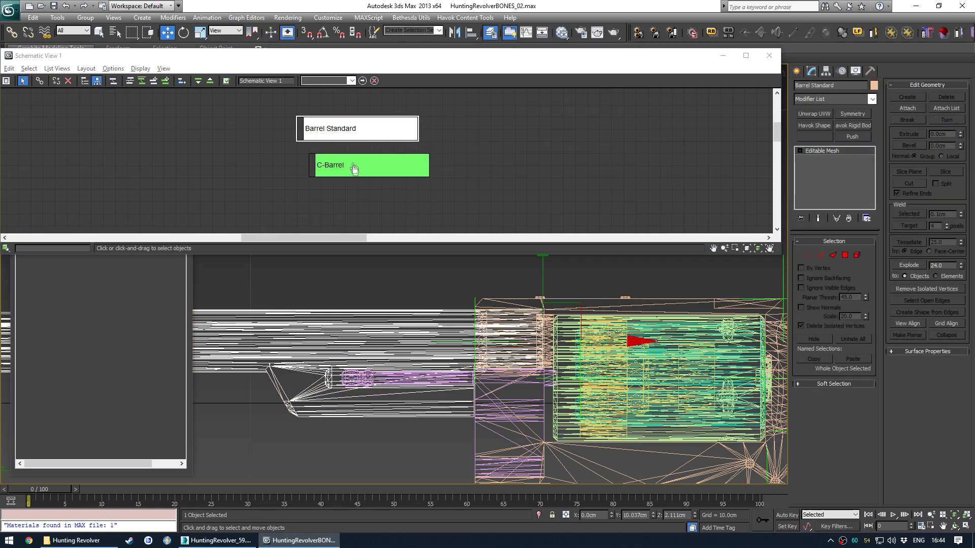
drag(353, 167, 341, 166)
click(344, 131)
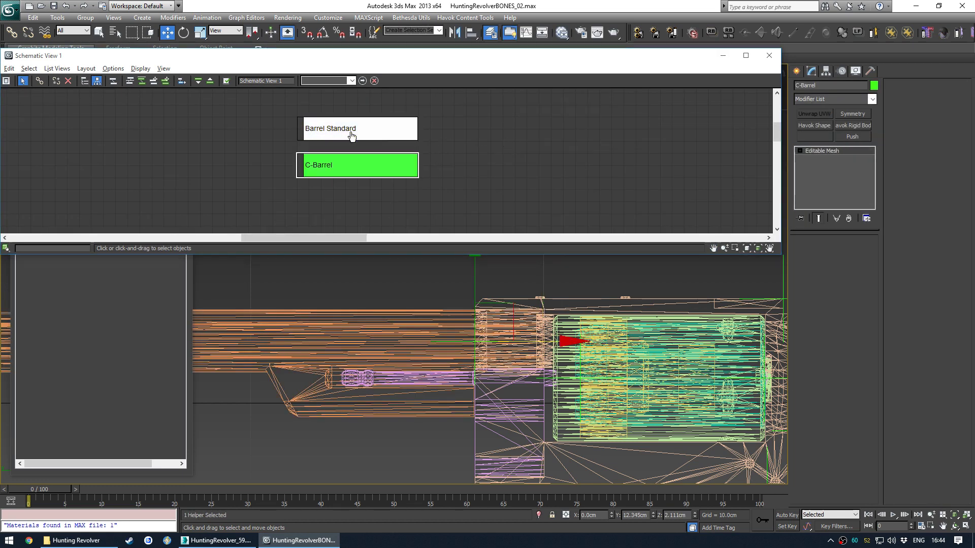
click(456, 148)
key(c)
drag(349, 160, 355, 135)
key(s)
click(361, 163)
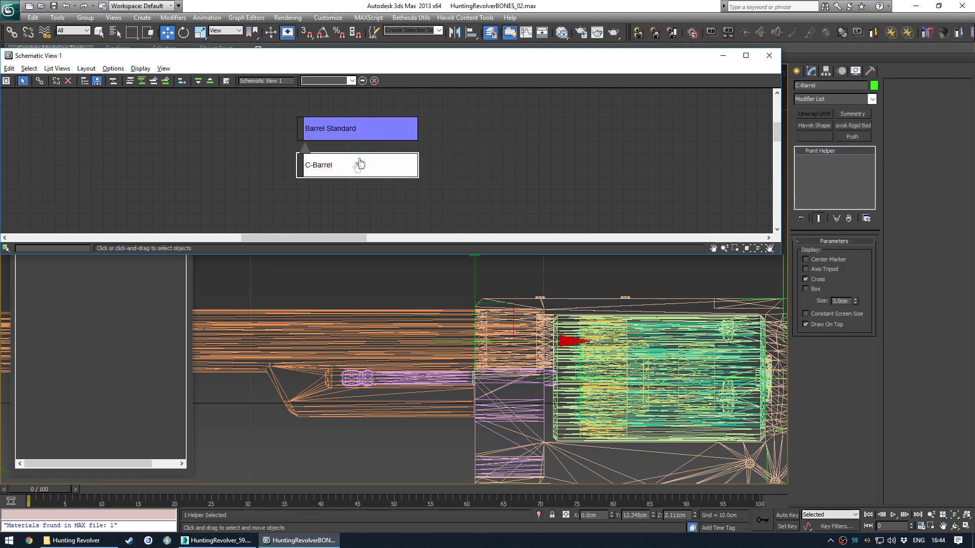
Step: Isolate the P-Barrel and C-Barrel helpers and compare their positions in the viewport
middle_drag(453, 303, 420, 315)
scroll(351, 180, down, 5)
middle_drag(337, 176, 337, 164)
scroll(337, 164, up, 3)
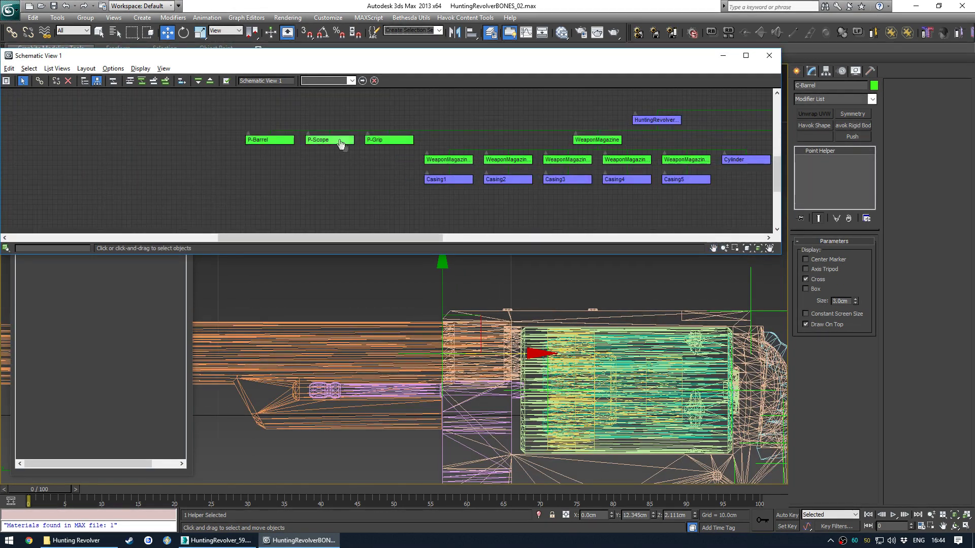
ctrl+click(288, 145)
middle_drag(403, 321, 413, 348)
key(alt+q)
click(433, 293)
middle_drag(426, 287, 452, 353)
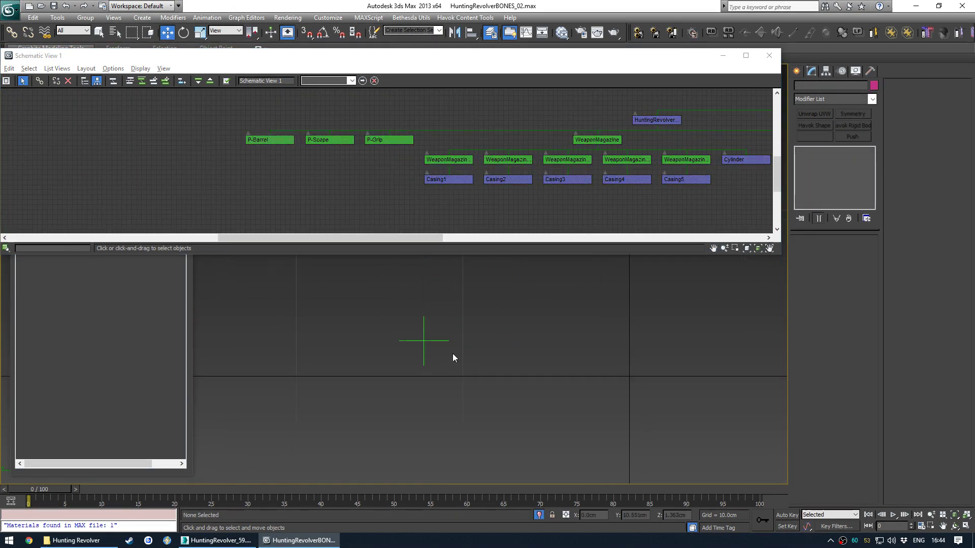
scroll(405, 308, up, 3)
click(385, 340)
scroll(361, 184, down, 6)
middle_drag(361, 168, 343, 159)
scroll(331, 160, up, 4)
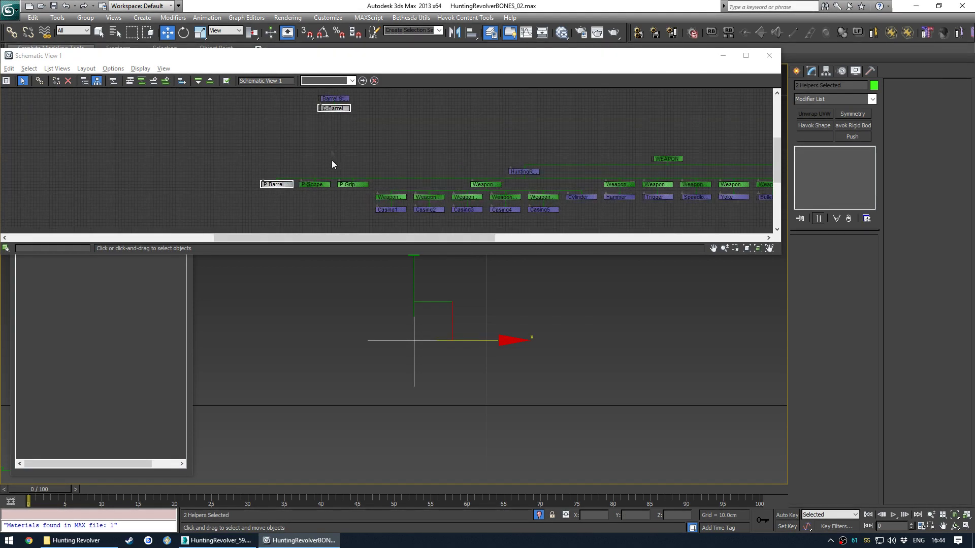
click(373, 318)
click(276, 186)
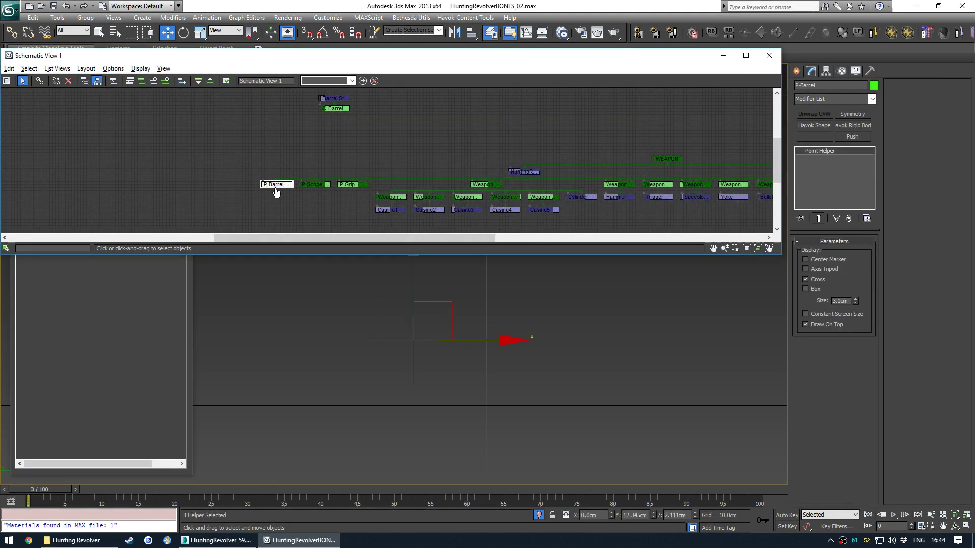
click(331, 108)
click(467, 356)
key(alt+q)
scroll(386, 300, down, 1)
middle_drag(365, 285, 538, 279)
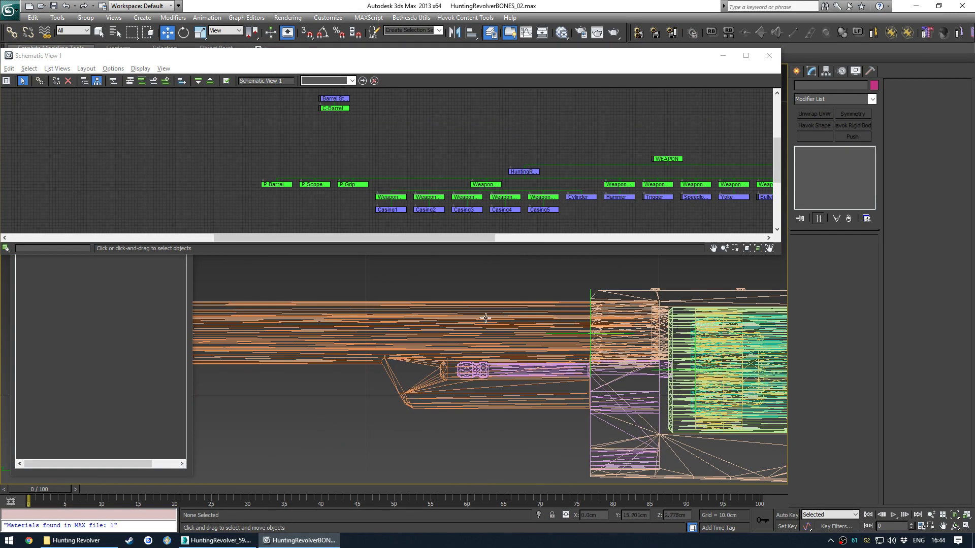
Step: Break the link between C-Barrel and Barrel Standard, and link C-Barrel back under the barrel mesh
click(459, 327)
scroll(343, 93, up, 3)
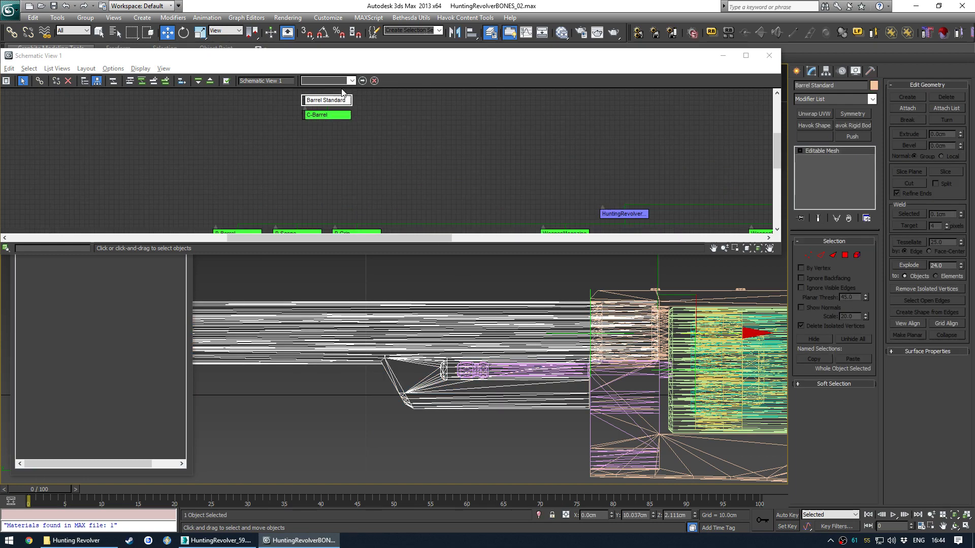
scroll(340, 91, up, 2)
click(312, 153)
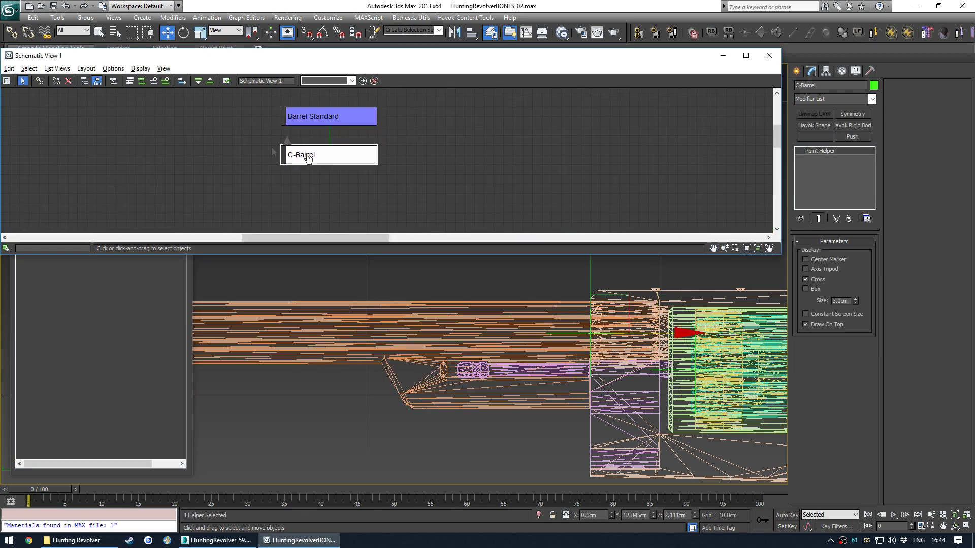
click(330, 117)
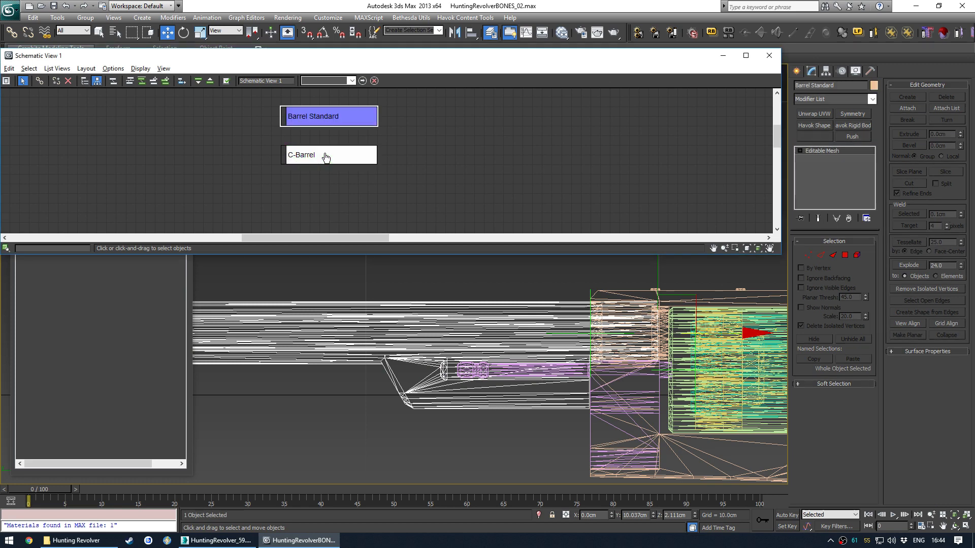
key(c)
drag(335, 152, 337, 118)
key(s)
click(333, 119)
Step: Examine the WEAPON root helper and the separate iron sights node with its C-Scope helper in the schematic
middle_drag(405, 186, 270, 130)
scroll(337, 155, down, 3)
scroll(276, 130, down, 2)
middle_drag(466, 150, 381, 165)
scroll(381, 166, up, 2)
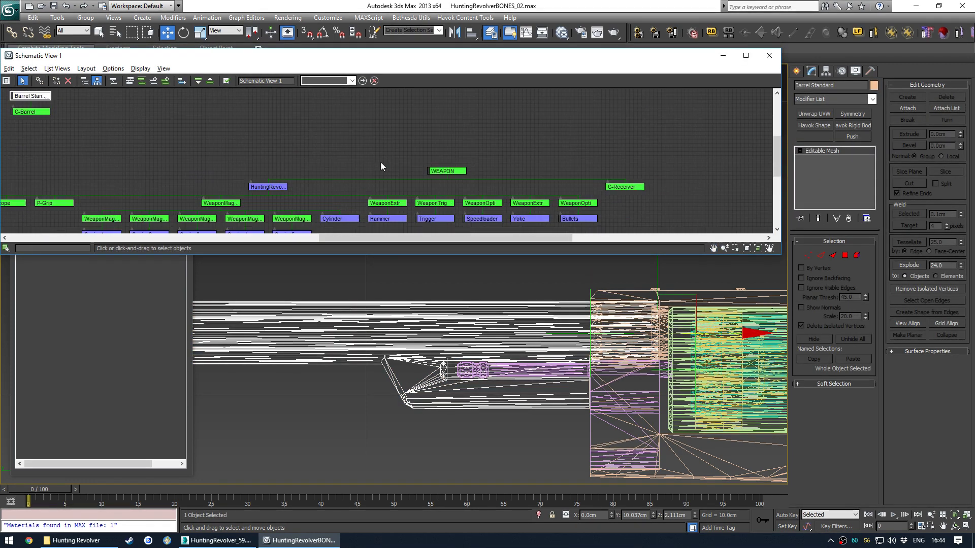
scroll(454, 177, up, 2)
click(449, 175)
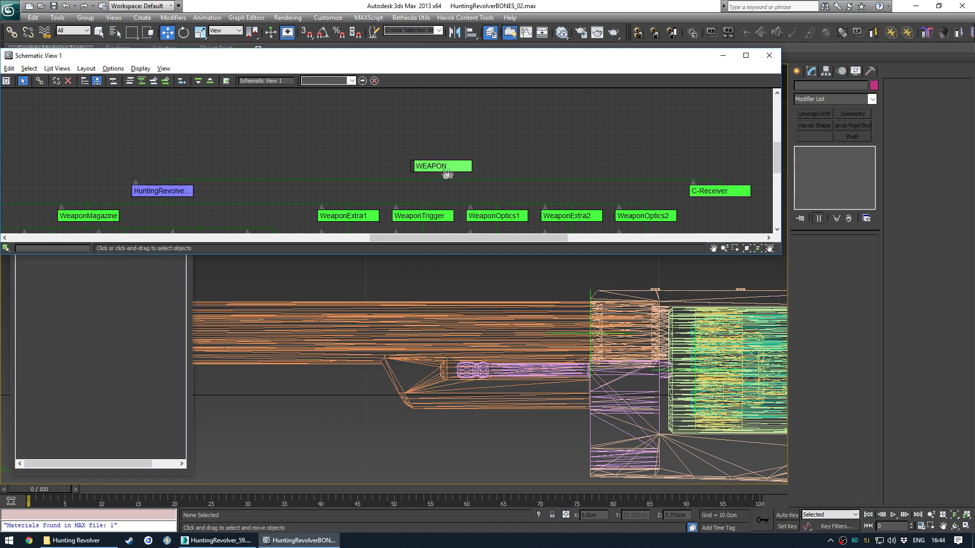
click(447, 172)
scroll(411, 340, down, 3)
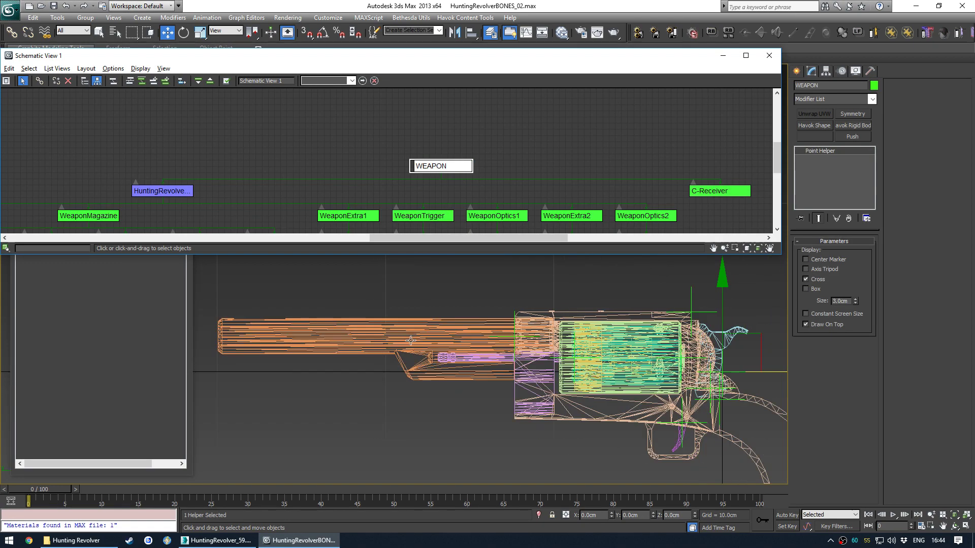
scroll(410, 340, down, 1)
middle_drag(410, 340, 340, 311)
scroll(432, 164, down, 5)
middle_drag(605, 109, 490, 140)
scroll(491, 140, up, 2)
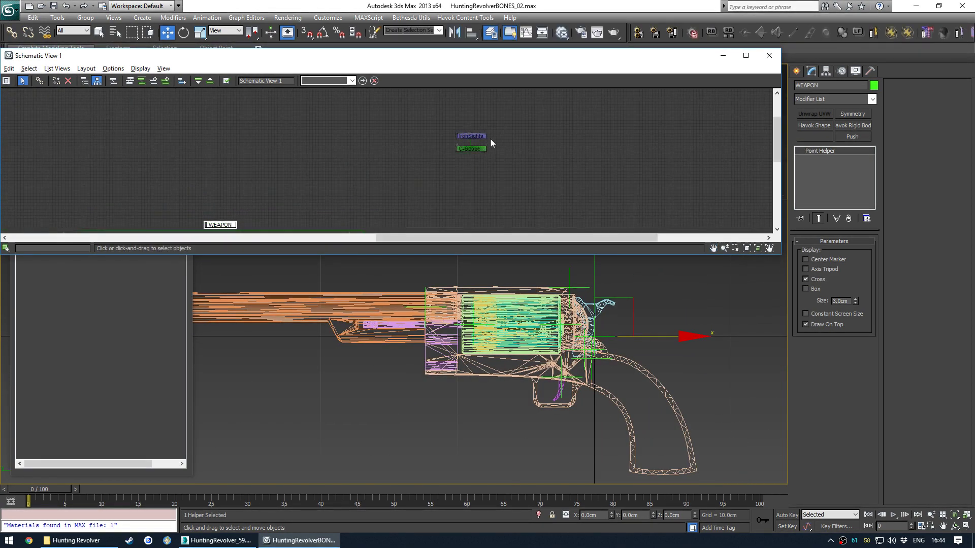
scroll(491, 139, up, 4)
click(460, 133)
Step: Select the Barrel Standard mesh and start an export with Gamebryo as the file format
scroll(489, 149, down, 5)
middle_drag(300, 163, 634, 165)
middle_drag(378, 162, 422, 145)
scroll(355, 152, up, 6)
click(342, 135)
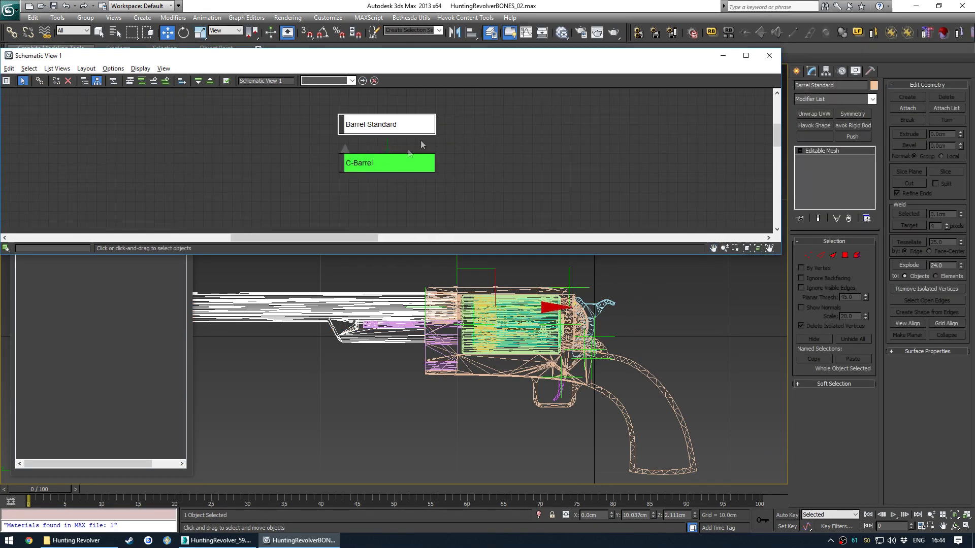
middle_drag(340, 331, 394, 325)
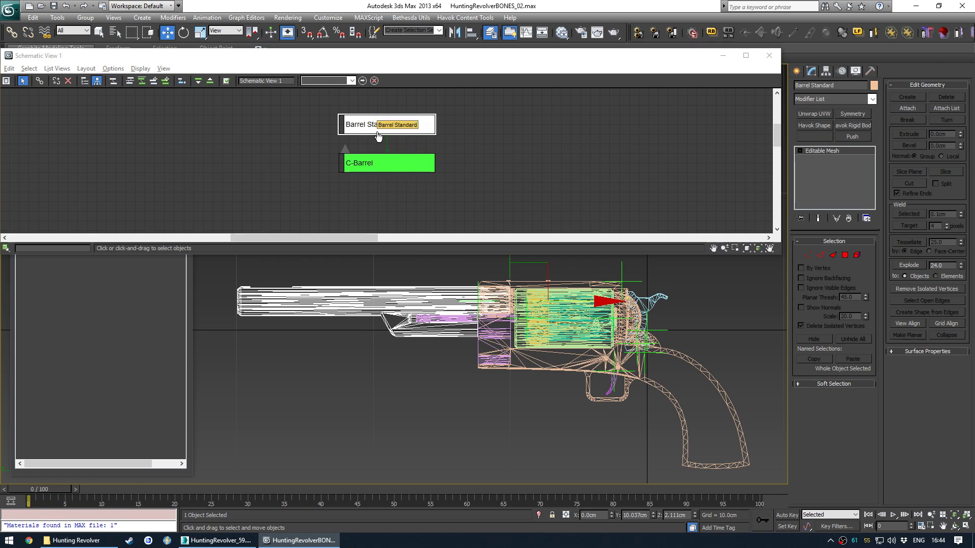
key(ctrl+e)
click(319, 54)
click(315, 62)
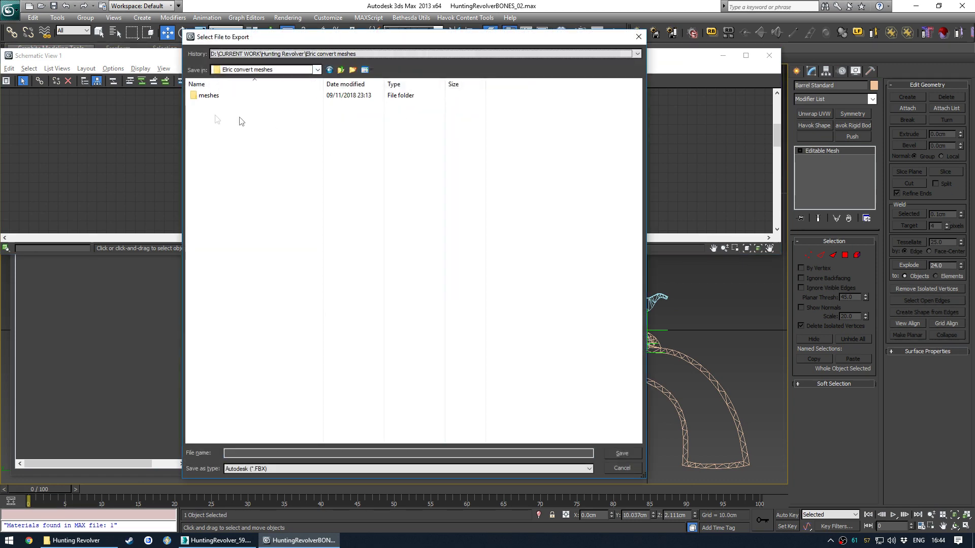
double_click(220, 98)
click(271, 469)
click(285, 374)
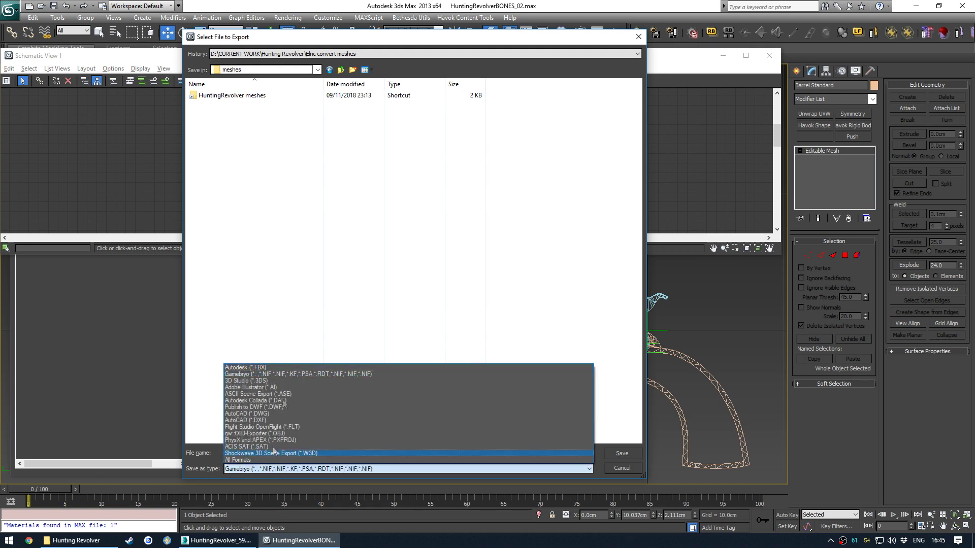
click(274, 373)
Step: Export the barrel to the Elric convert meshes folder as HuntingRevolverBarrelStandard_1.nif, using the PE Weapon export script
click(340, 70)
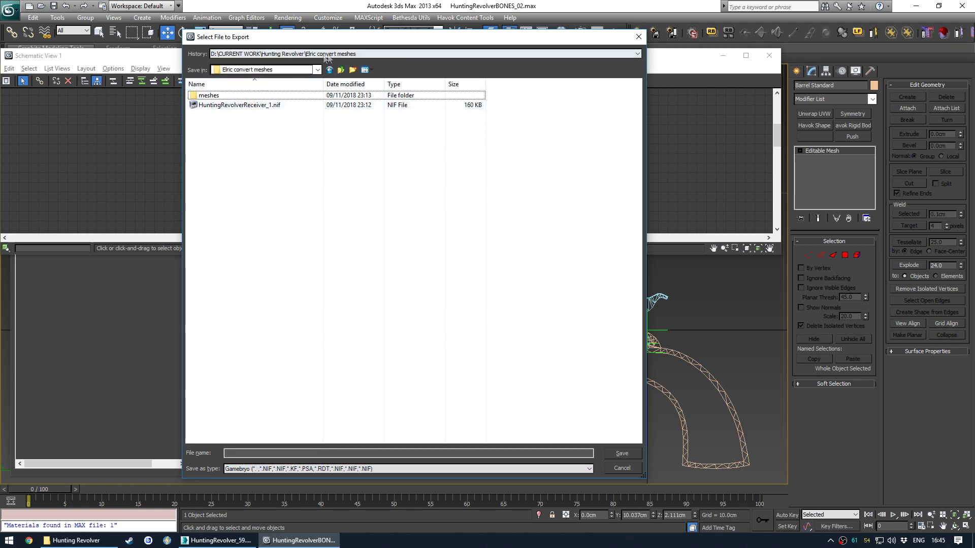
click(239, 104)
click(266, 453)
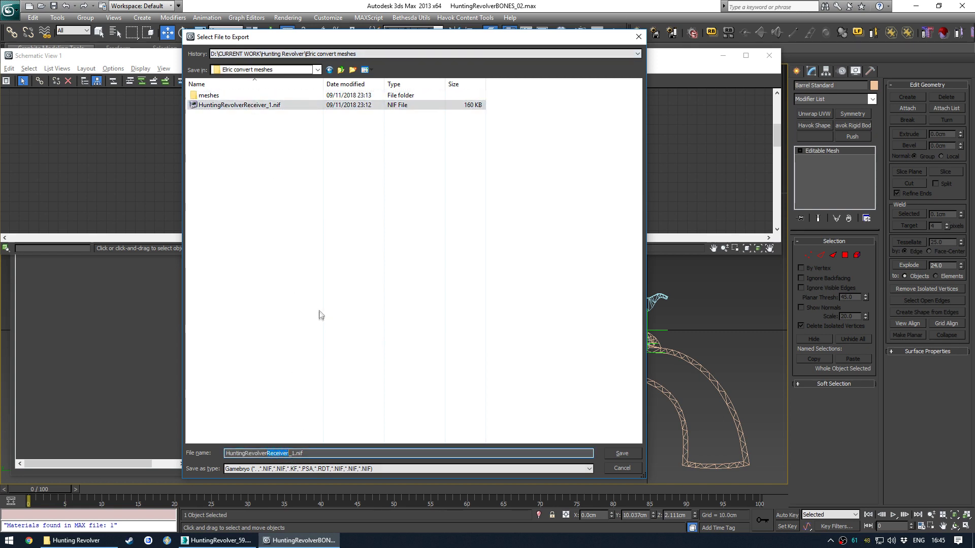
text(BarrelStandard)
key(Return)
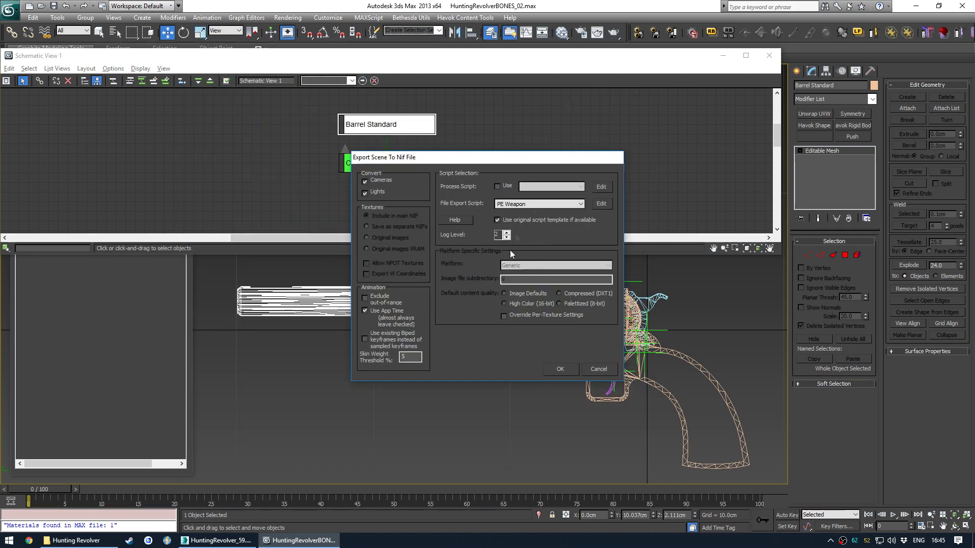
click(560, 369)
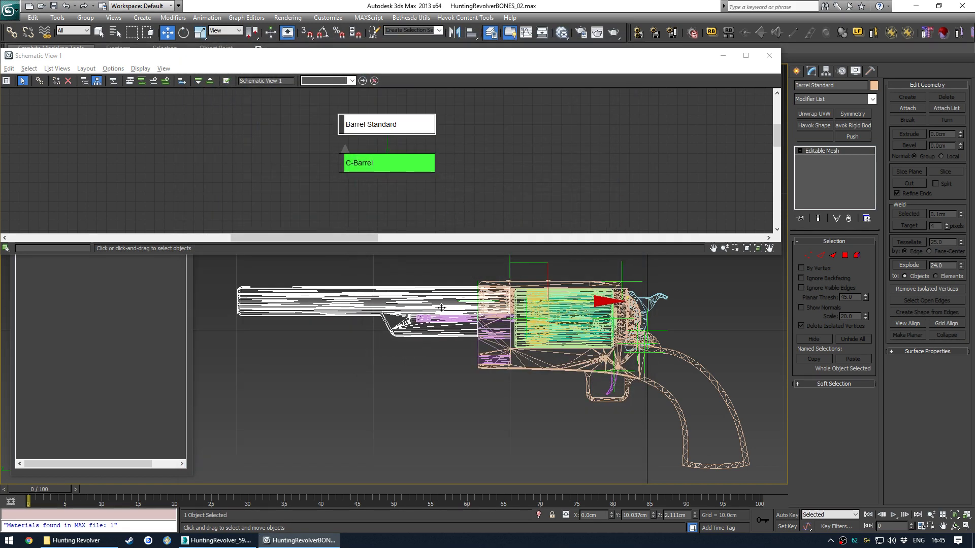
Step: Deselect the barrel and convert HuntingRevolverBarrelStandard_1.nif with the Elric asset optimizer
middle_drag(441, 308, 431, 326)
click(425, 198)
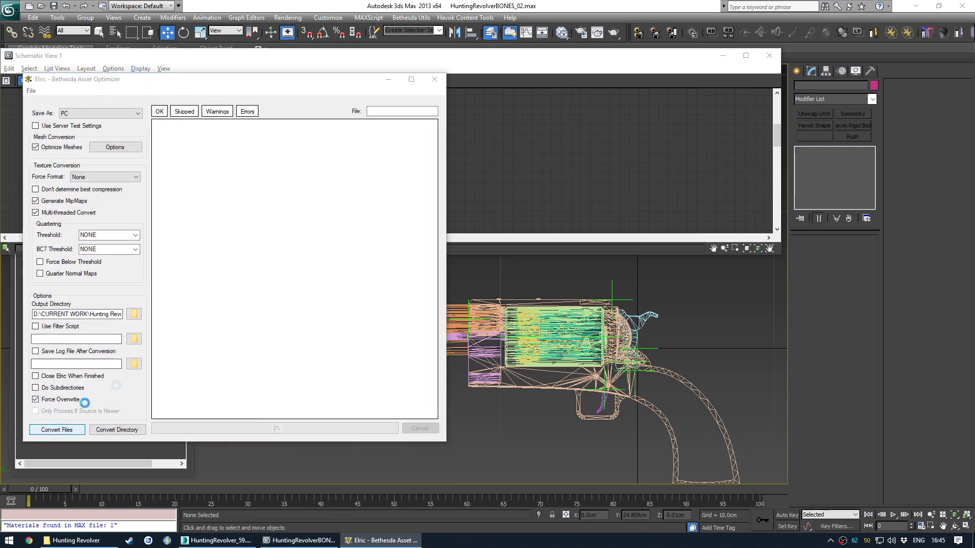
click(56, 429)
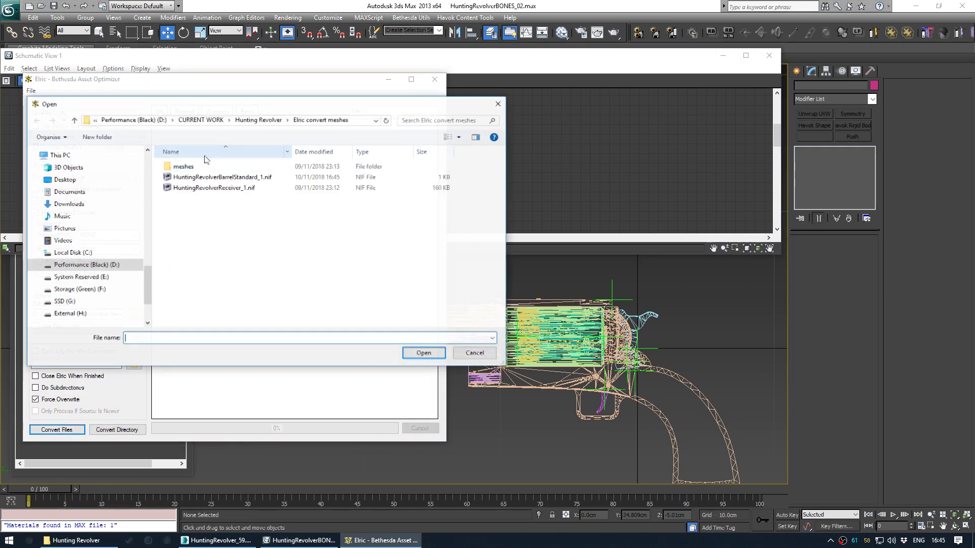
double_click(242, 177)
Step: Copy the converted HuntingRevolverBarrelStandard_1.nif from the Elric meshes output folder into Fallout 4's HuntingRevolver Barrels mesh folder
click(76, 540)
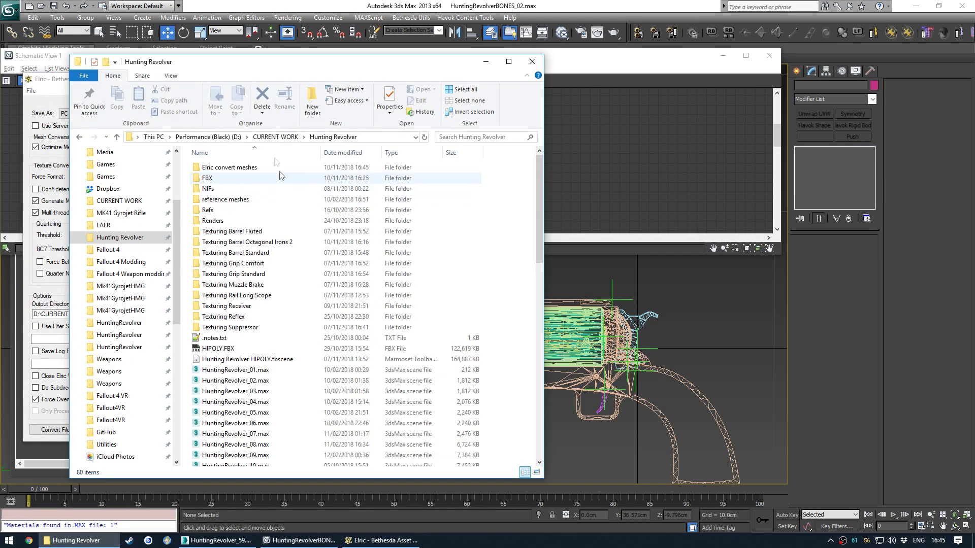
double_click(262, 168)
double_click(248, 168)
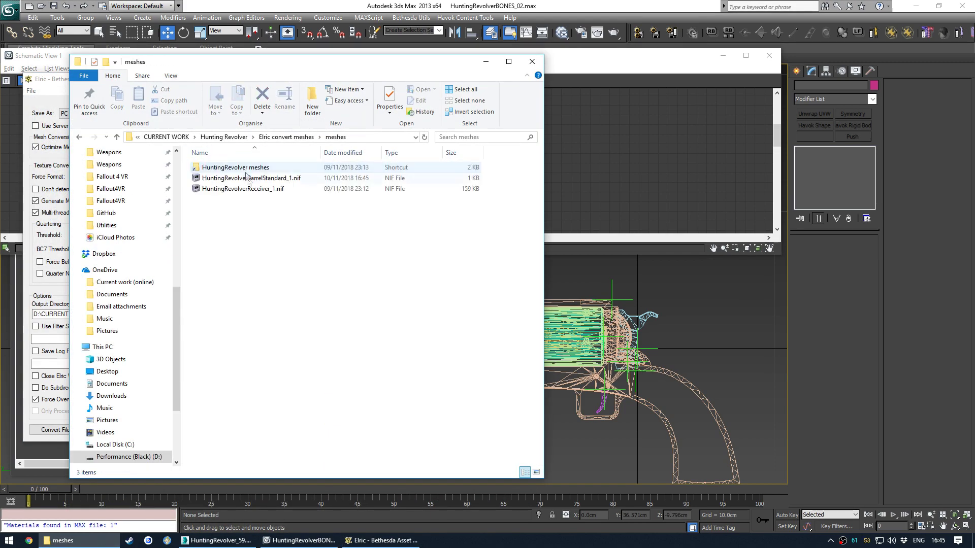
click(254, 179)
key(ctrl+c)
double_click(239, 168)
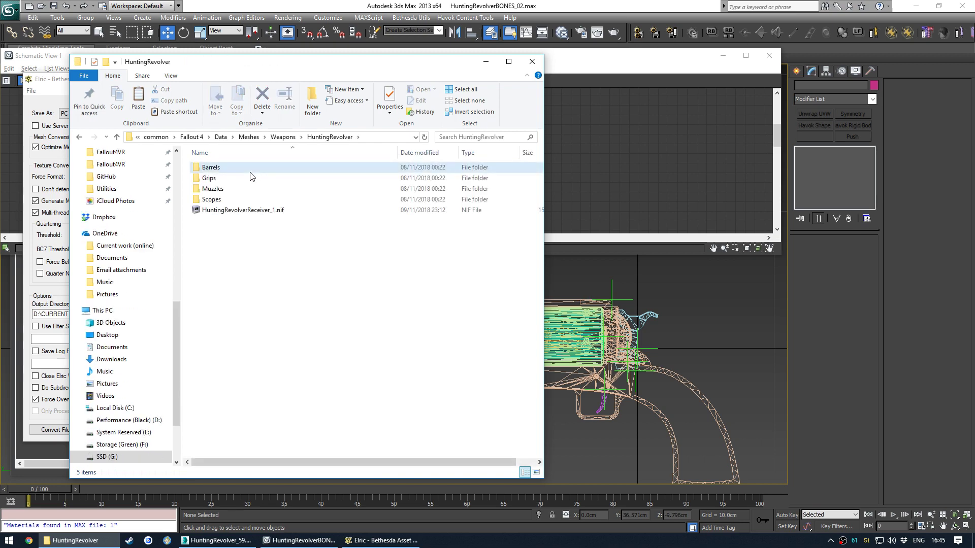
double_click(253, 168)
key(ctrl+v)
click(292, 200)
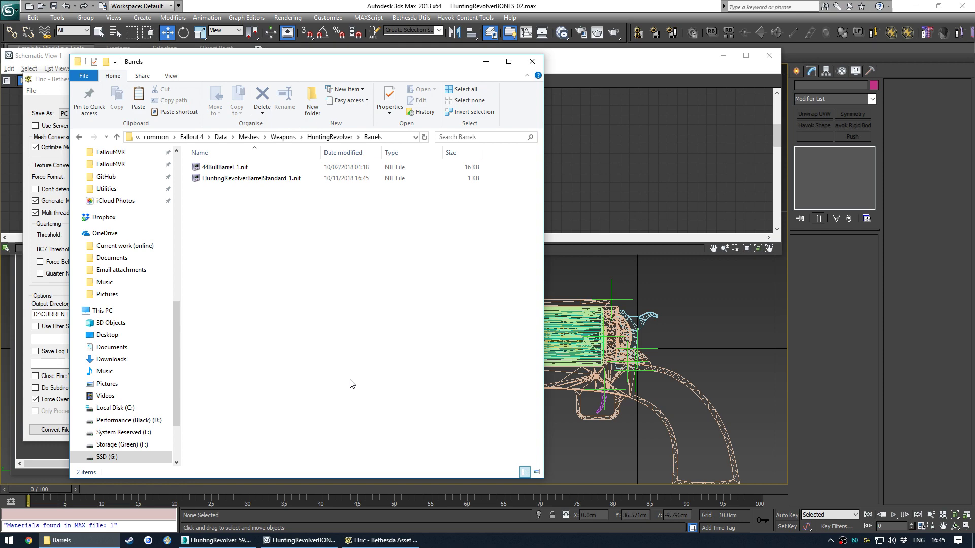
Step: Find the IronSights mesh in the 3ds Max schematic and put it in a new layer named SCOPES
click(611, 165)
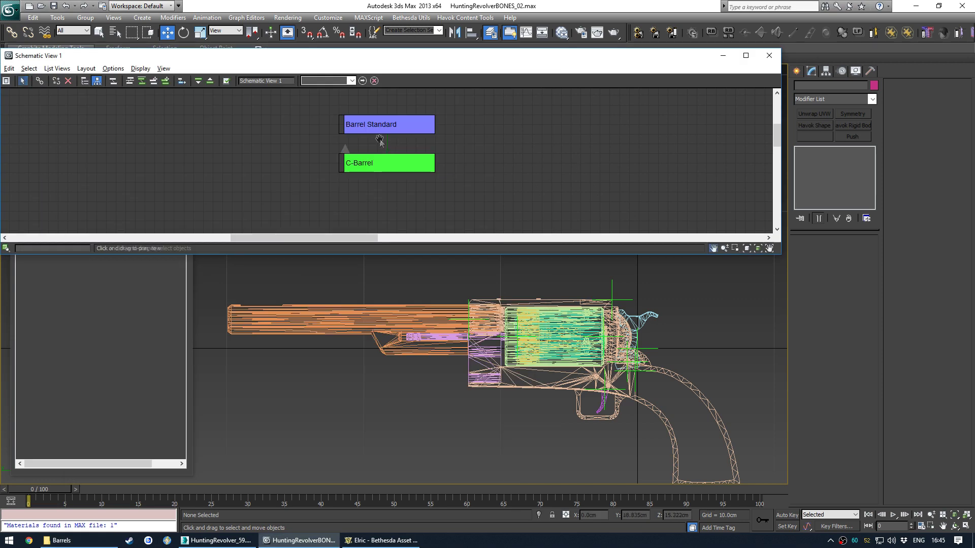
middle_drag(344, 150, 318, 179)
scroll(302, 150, down, 8)
middle_drag(477, 135, 425, 159)
scroll(510, 178, up, 8)
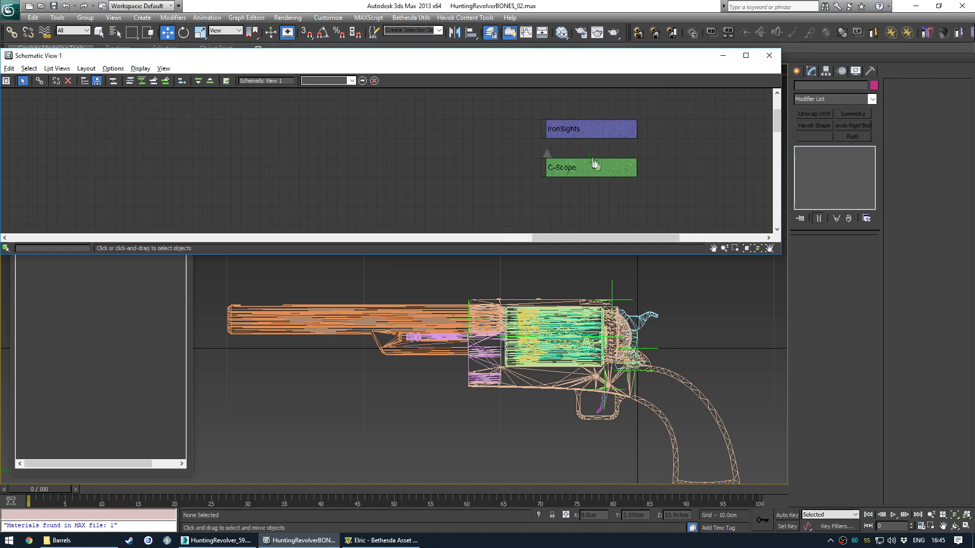
click(550, 145)
click(71, 375)
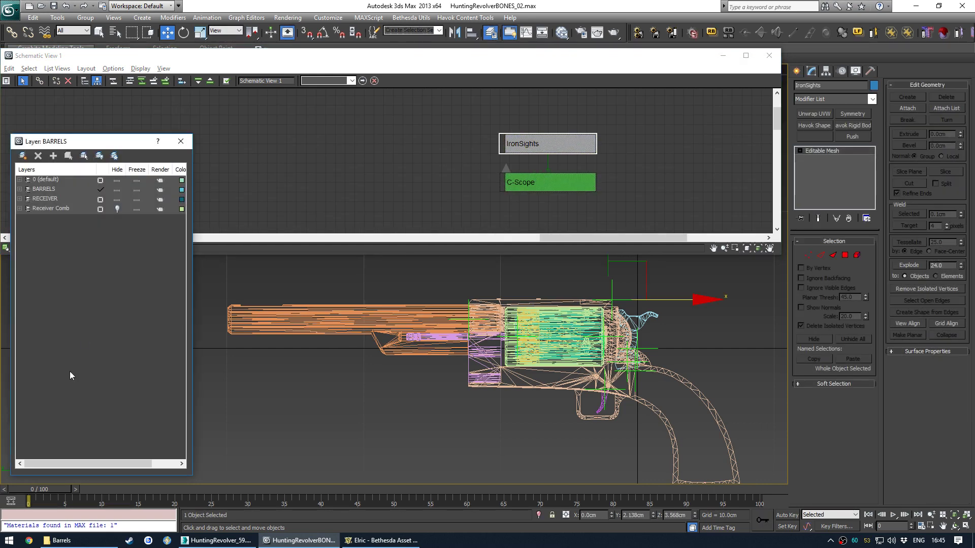
click(22, 157)
click(48, 199)
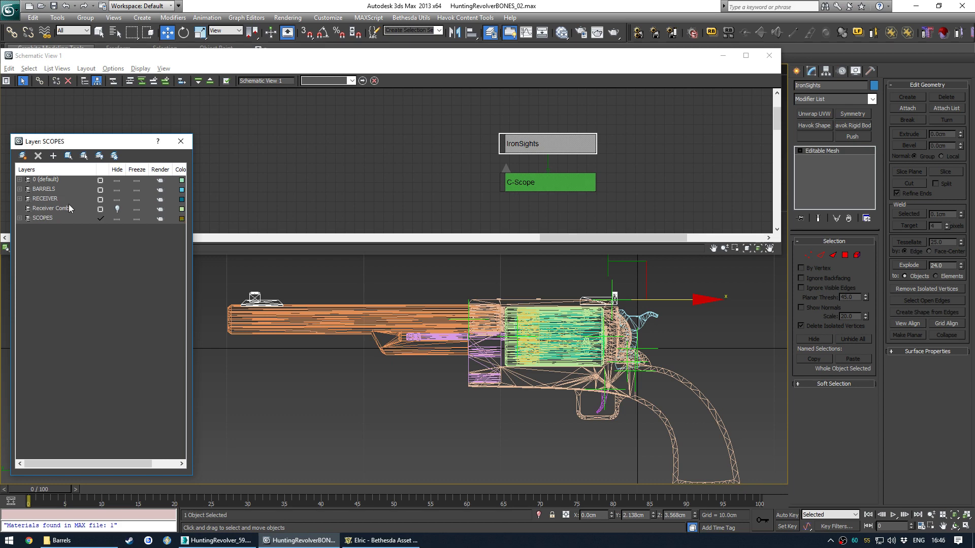
Step: Add the C-Scope helper to the SCOPES layer together with the IronSights mesh, and clear the selection
click(45, 218)
drag(468, 126, 583, 204)
click(76, 302)
click(19, 218)
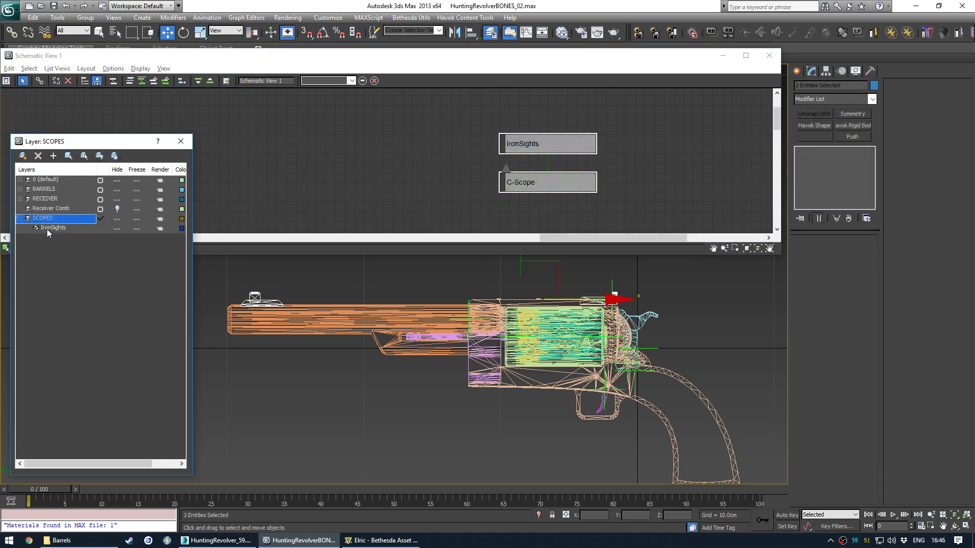
click(46, 229)
drag(457, 128, 564, 198)
click(107, 289)
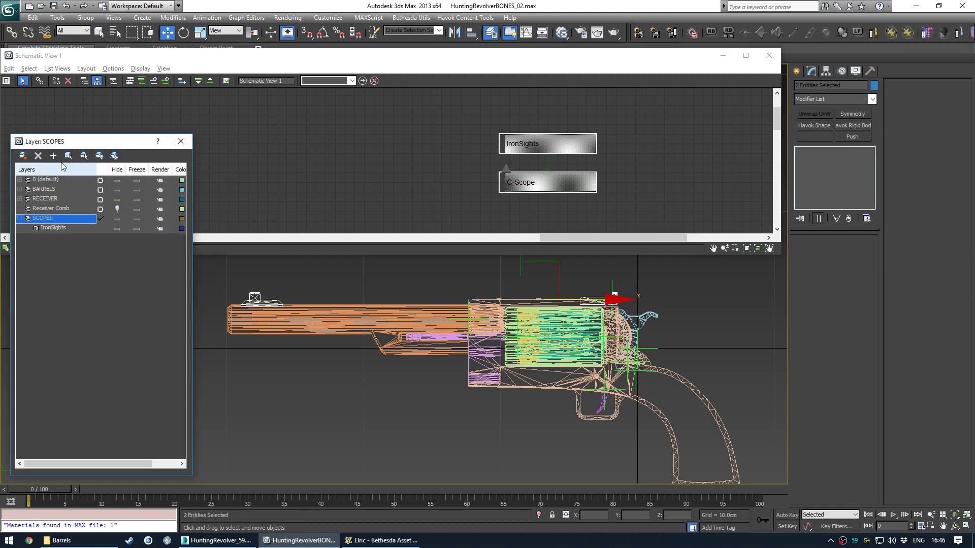
click(54, 156)
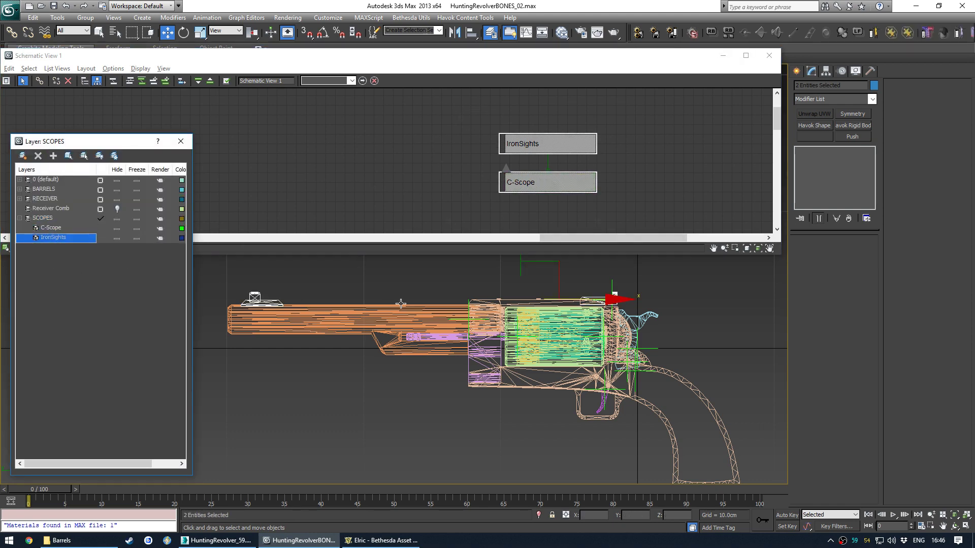
middle_drag(400, 304, 361, 300)
click(355, 318)
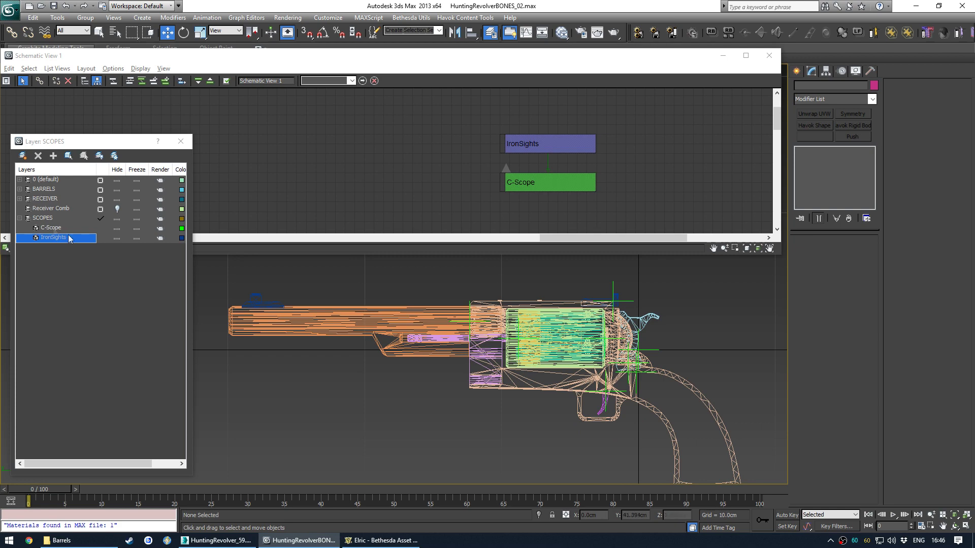
Step: Export the IronSights mesh in Gamebryo format to the Elric convert meshes folder as HuntingRevolverScopeIrons_1.nif
click(530, 152)
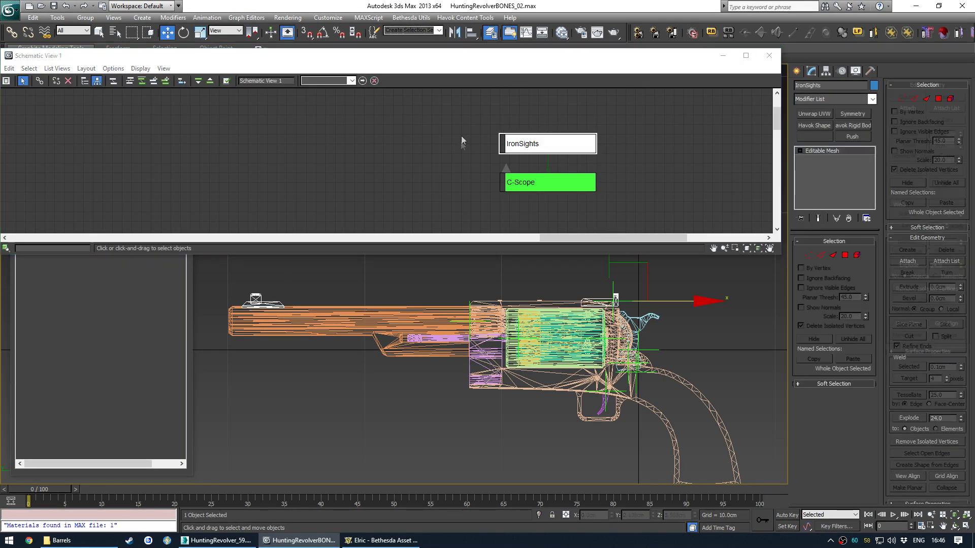
key(ctrl+e)
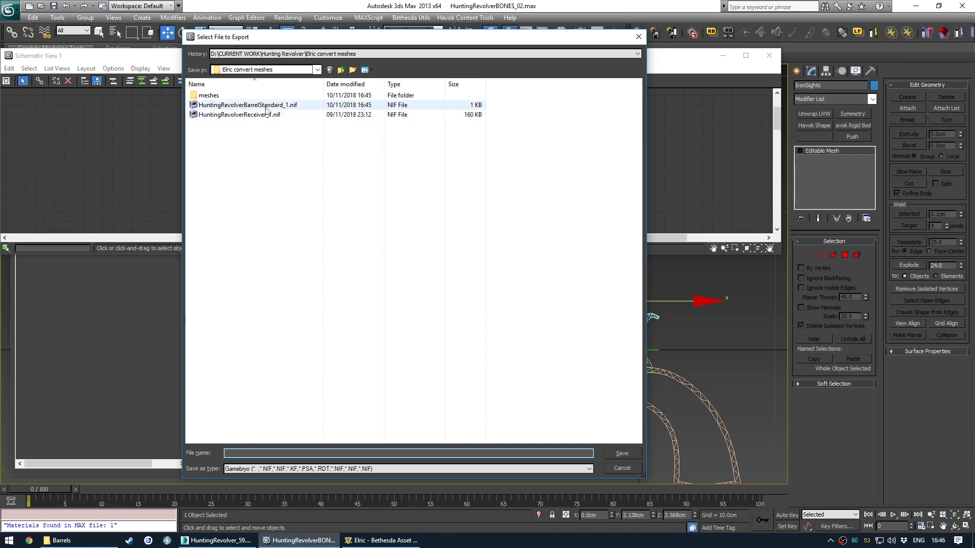
click(266, 107)
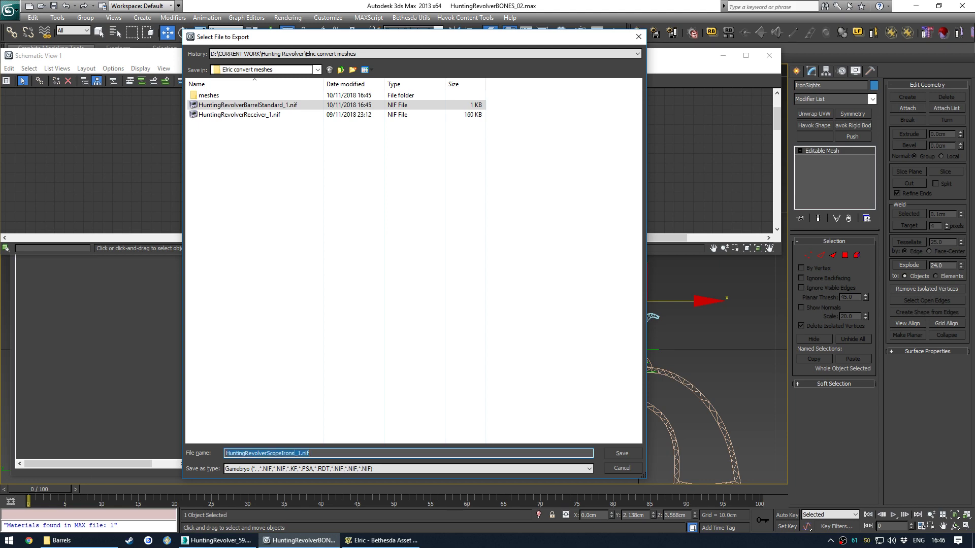
key(Return)
click(561, 369)
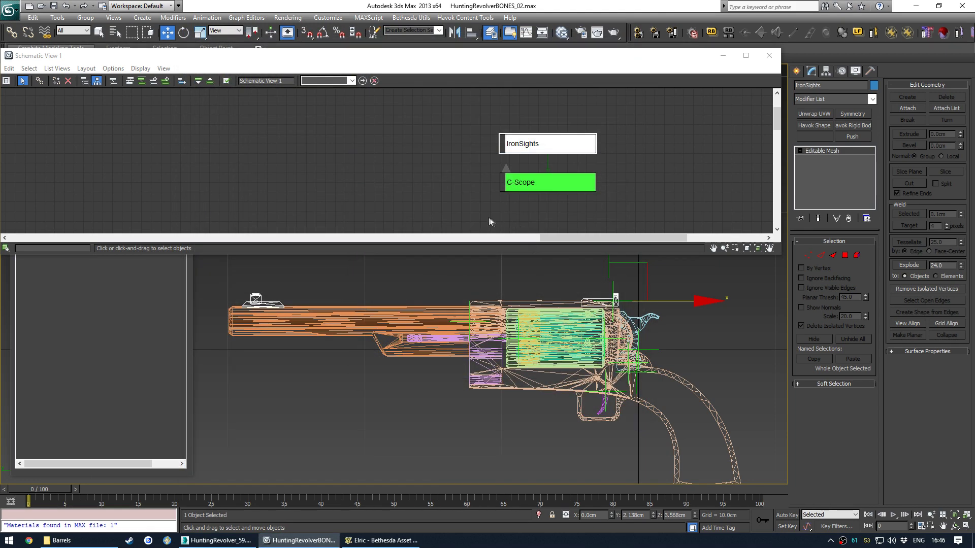
click(416, 182)
Step: Convert HuntingRevolverScopeIrons_1.nif with Elric, sorting the file list by date modified to find it
click(381, 540)
click(60, 430)
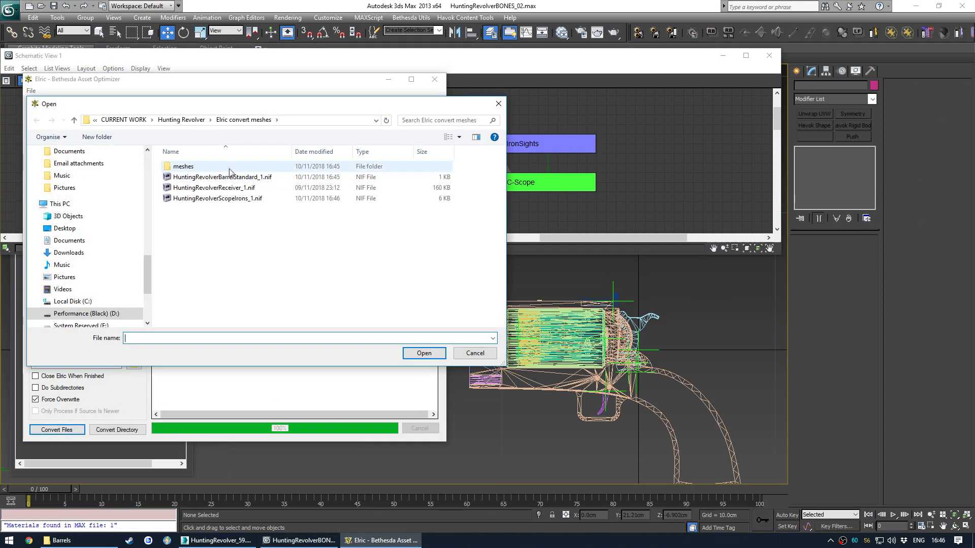
click(314, 153)
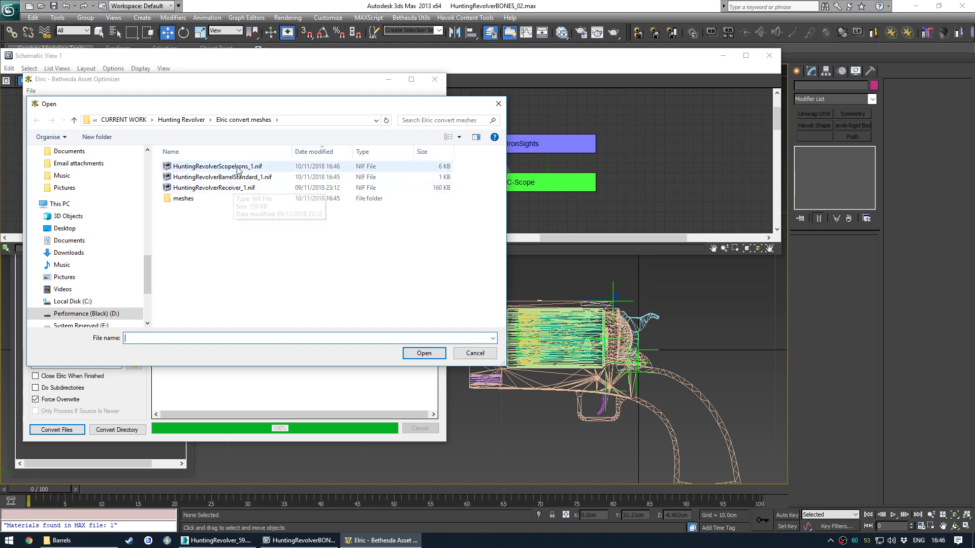
double_click(265, 166)
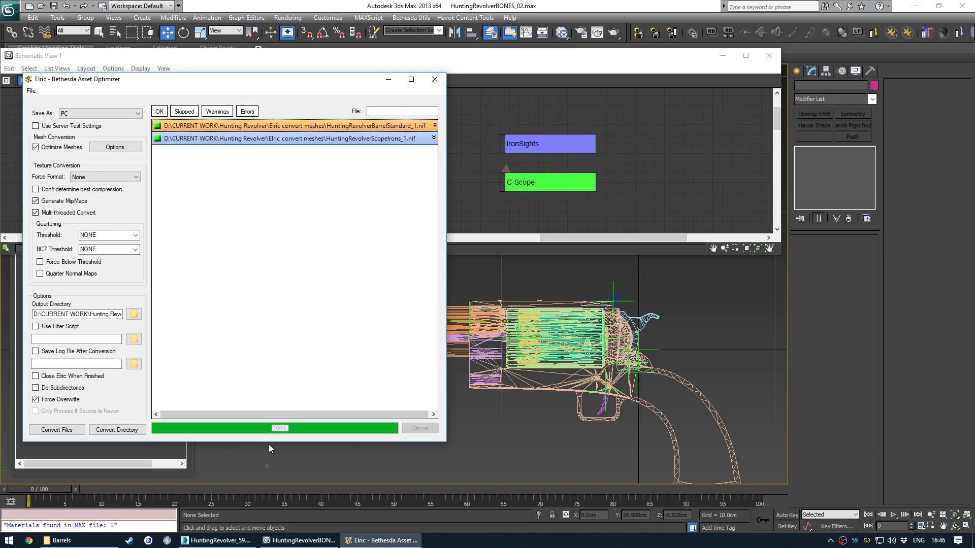
Step: Copy the converted HuntingRevolverScopeIrons_1.nif into Fallout 4's HuntingRevolver Scopes mesh folder
click(58, 540)
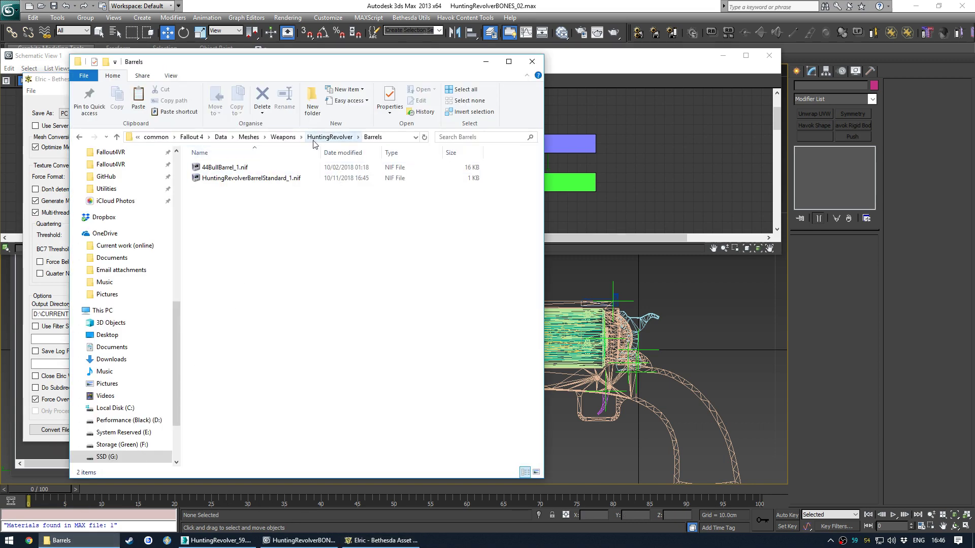
key(alt+Left)
key(alt+Left)
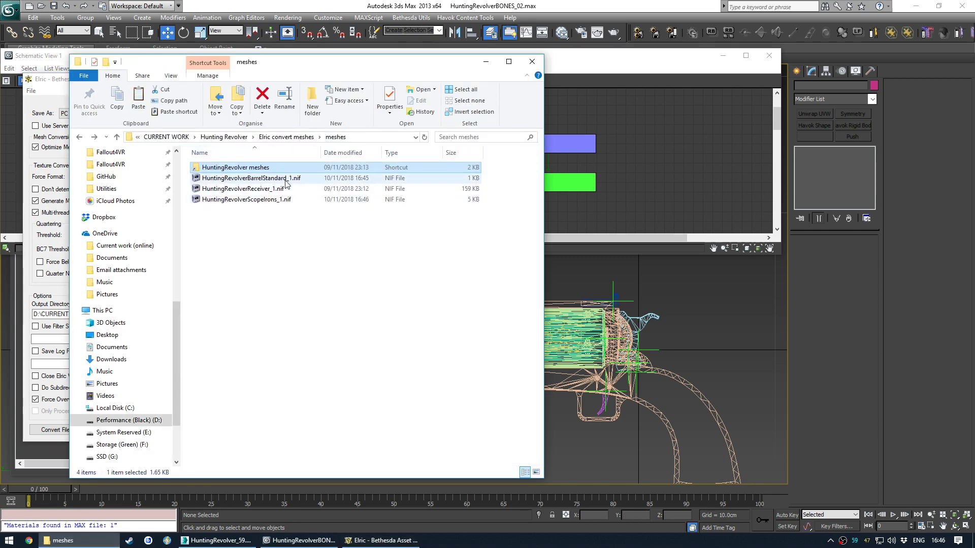
click(337, 153)
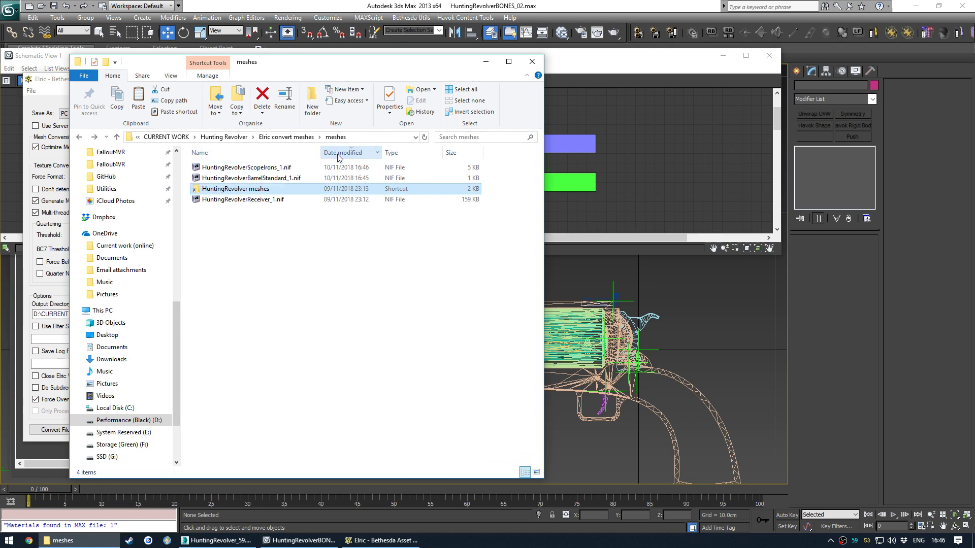
double_click(267, 189)
double_click(213, 199)
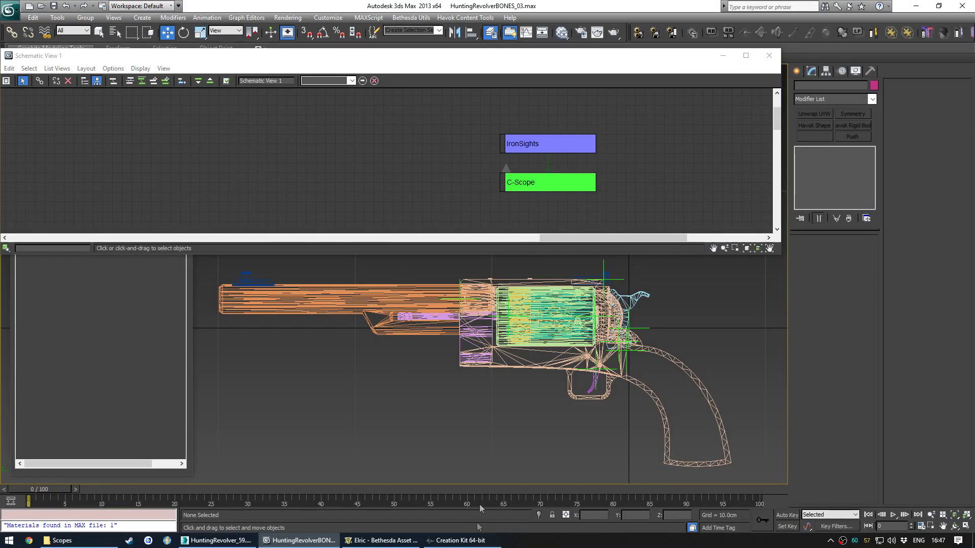
Step: Import HR Grip Standard.FBX from the Hunting Revolver FBX folder into the HuntingRevolverBONES_03.max scene
click(10, 10)
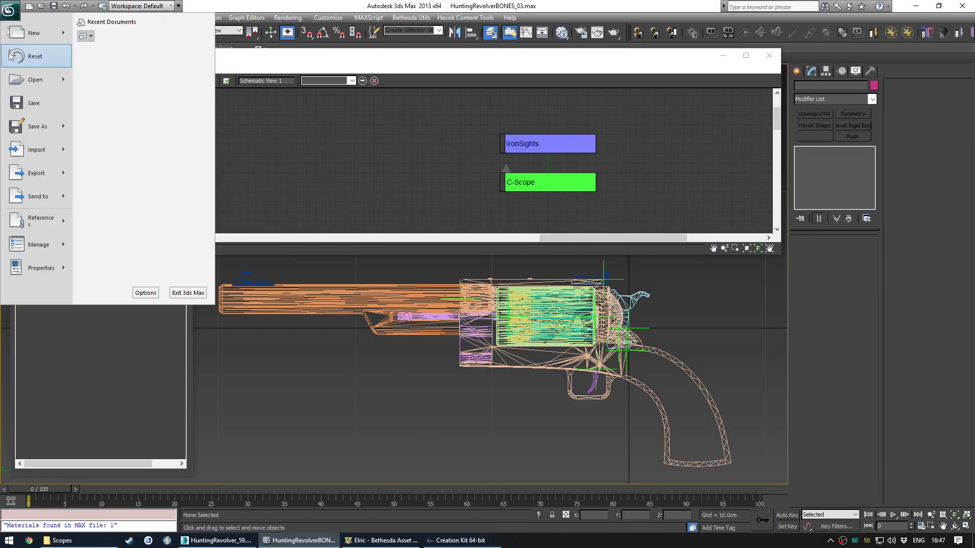
click(26, 152)
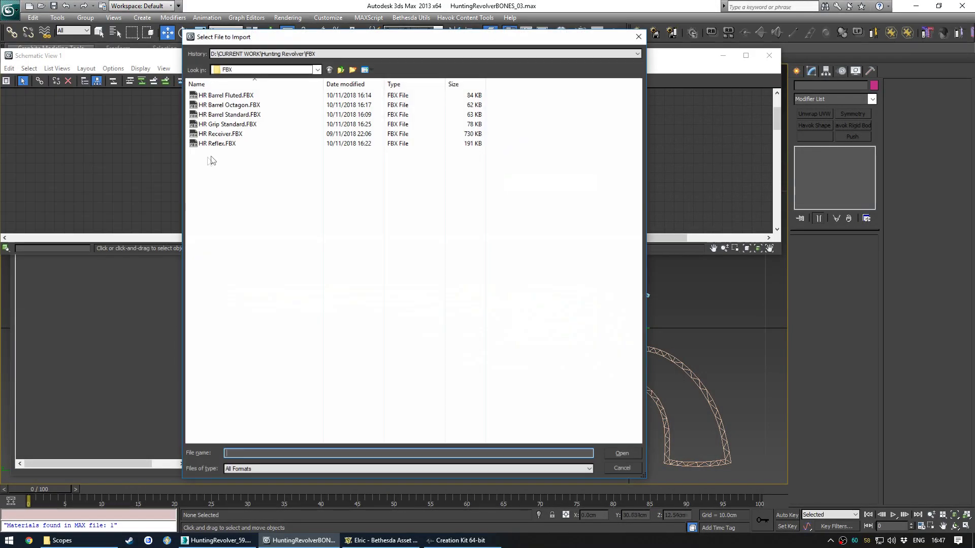
double_click(258, 126)
click(516, 482)
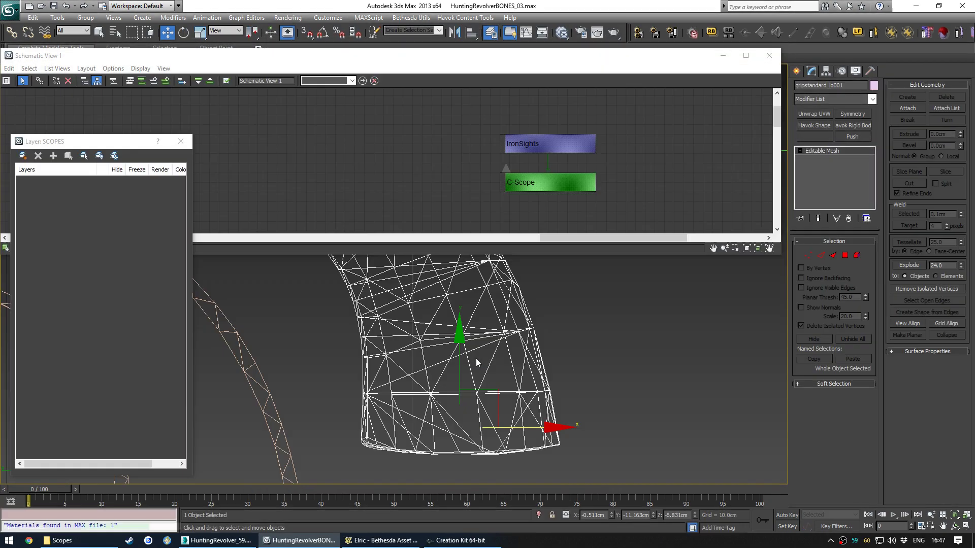
scroll(474, 356, down, 10)
middle_drag(340, 309, 470, 349)
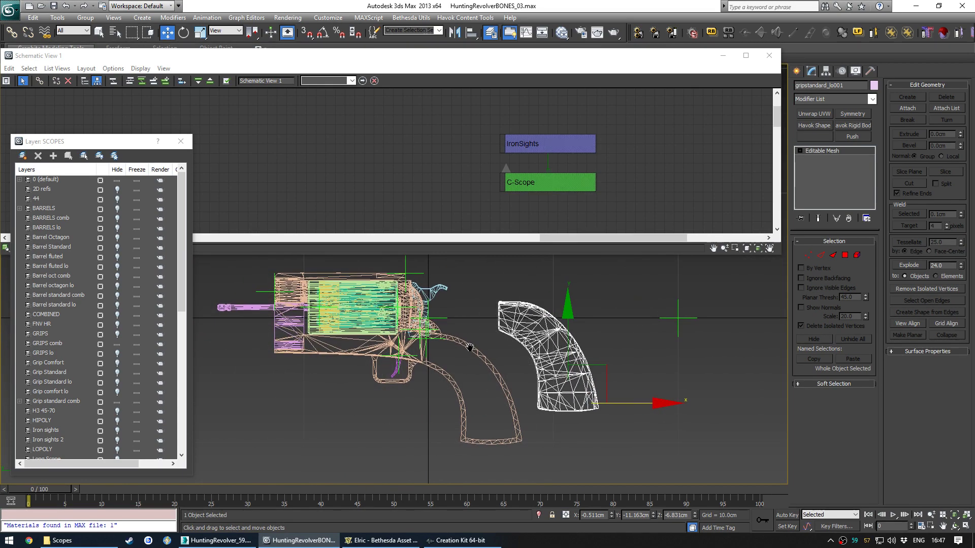
Step: Purge the empty layers and put the imported standard grip in a layer named GRIPS
click(58, 18)
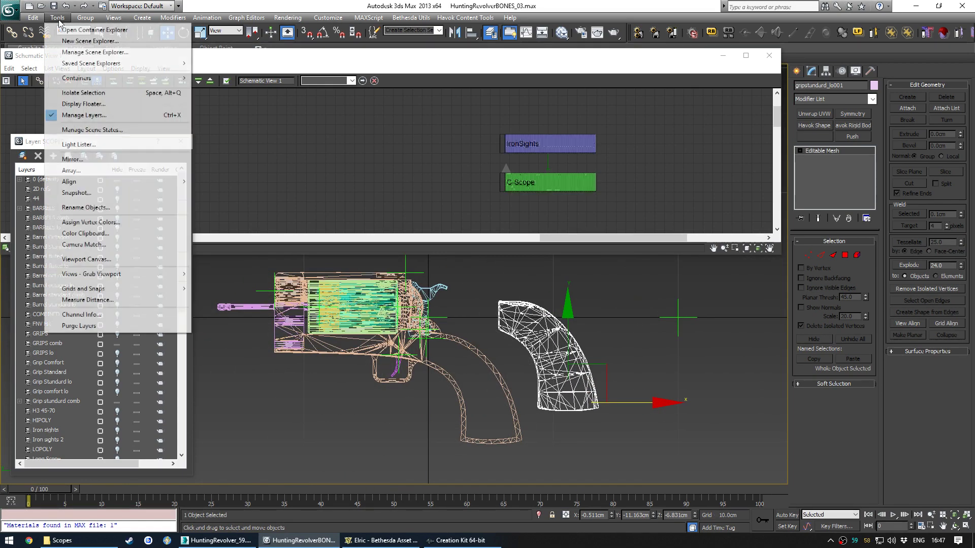
click(75, 329)
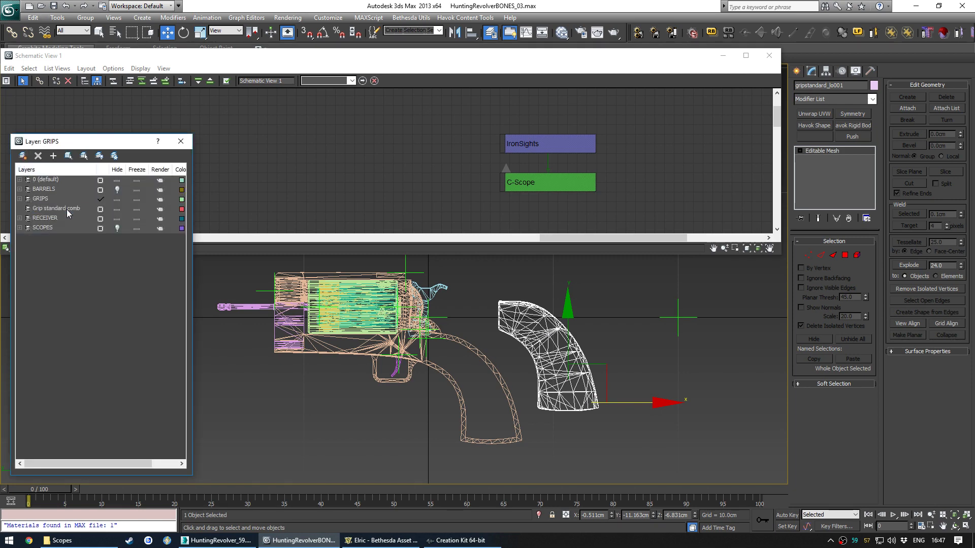
key(Return)
click(20, 199)
click(19, 199)
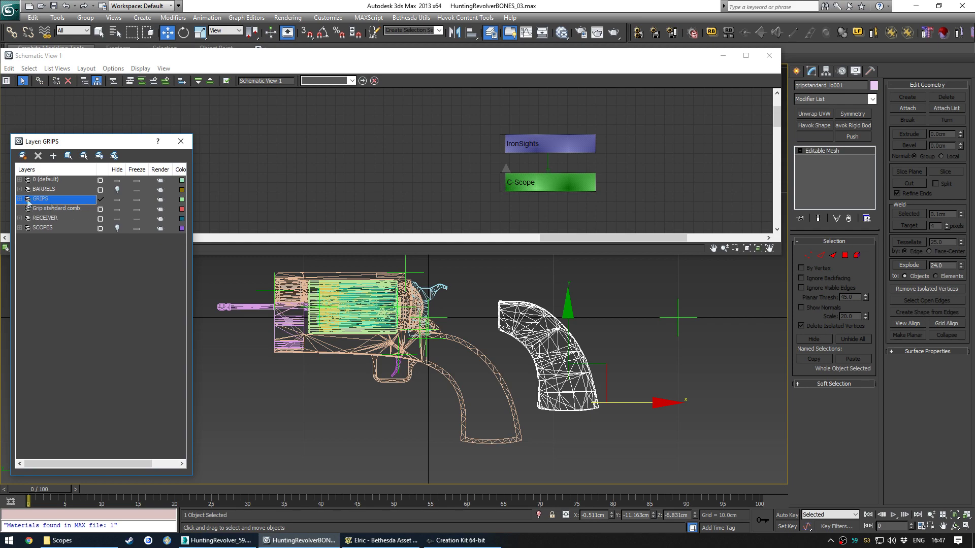
Step: Move the standard grip mesh onto the receiver's grip frame and fine-tune its alignment with the frame's lower edge
scroll(584, 365, up, 3)
drag(645, 389, 547, 424)
scroll(482, 473, up, 5)
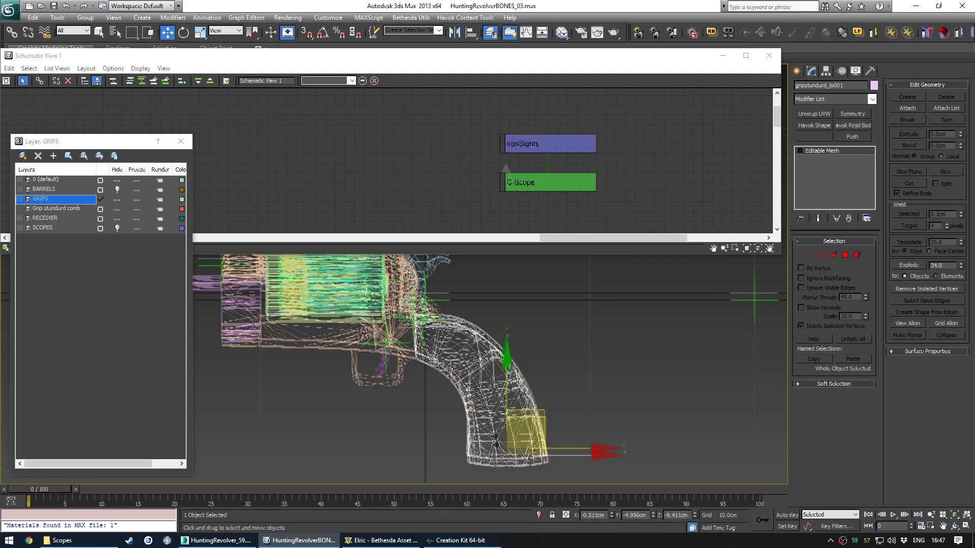
middle_drag(481, 473, 464, 396)
scroll(468, 372, up, 7)
scroll(468, 372, up, 2)
middle_drag(563, 344, 527, 370)
scroll(526, 370, up, 3)
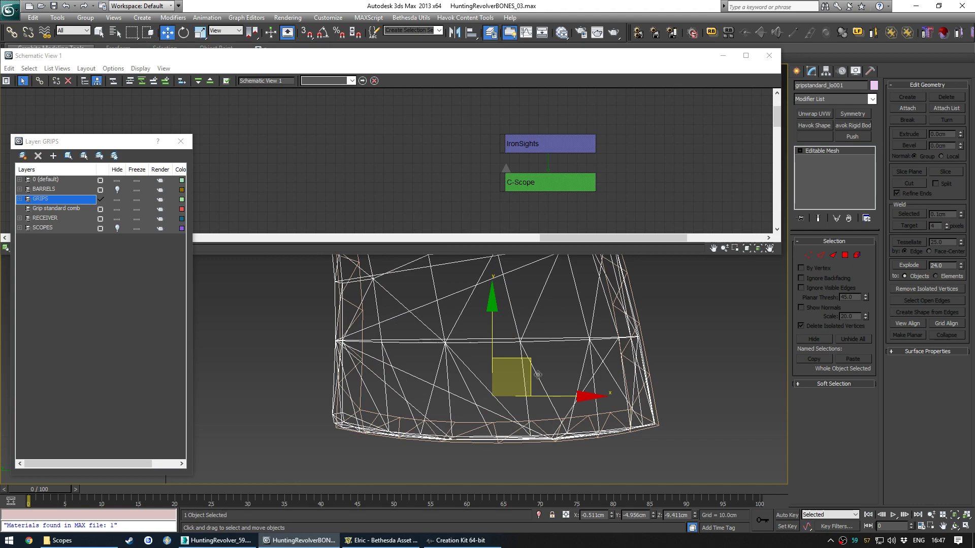
drag(531, 368, 535, 371)
Step: Switch to the HuntingRevolver_59.max scene and snap the standard grip's pivot to the vertex at its upper front corner
click(225, 534)
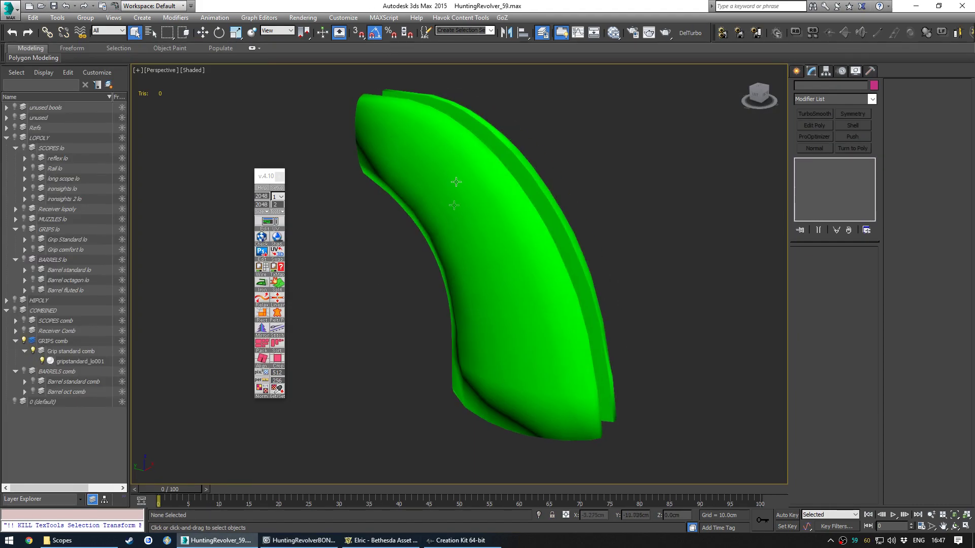
click(432, 183)
key(v)
click(444, 219)
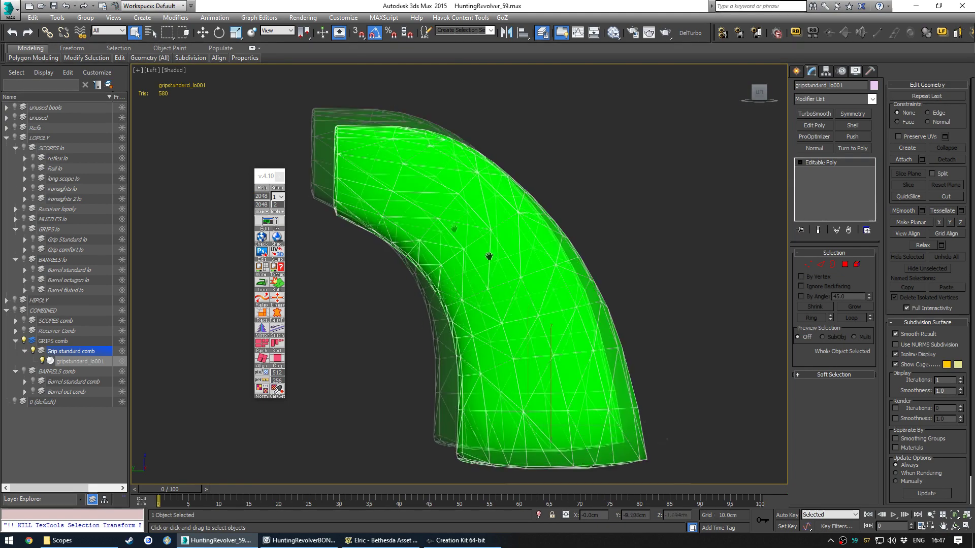
scroll(487, 257, up, 5)
click(826, 70)
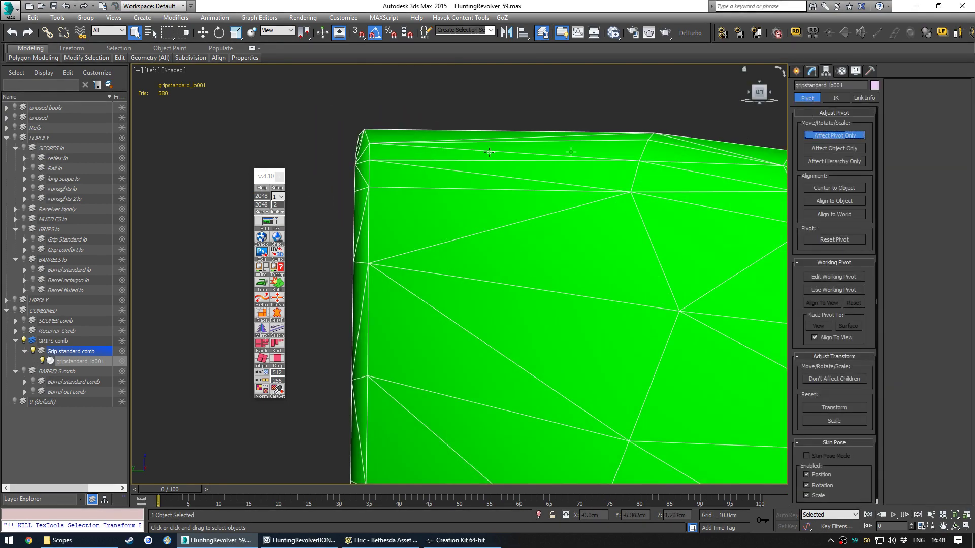
scroll(489, 152, down, 5)
key(w)
drag(608, 328, 433, 164)
scroll(433, 164, up, 5)
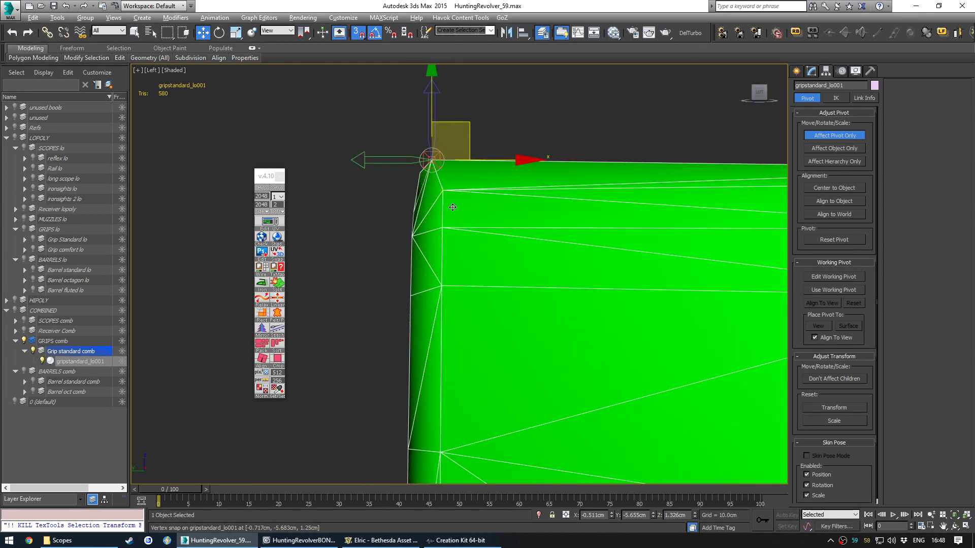
Step: Refine the grip's pivot by snapping it to a neighbouring vertex at the same upper corner, then finish pivot editing
alt+middle_drag(452, 207, 508, 213)
drag(625, 169, 508, 204)
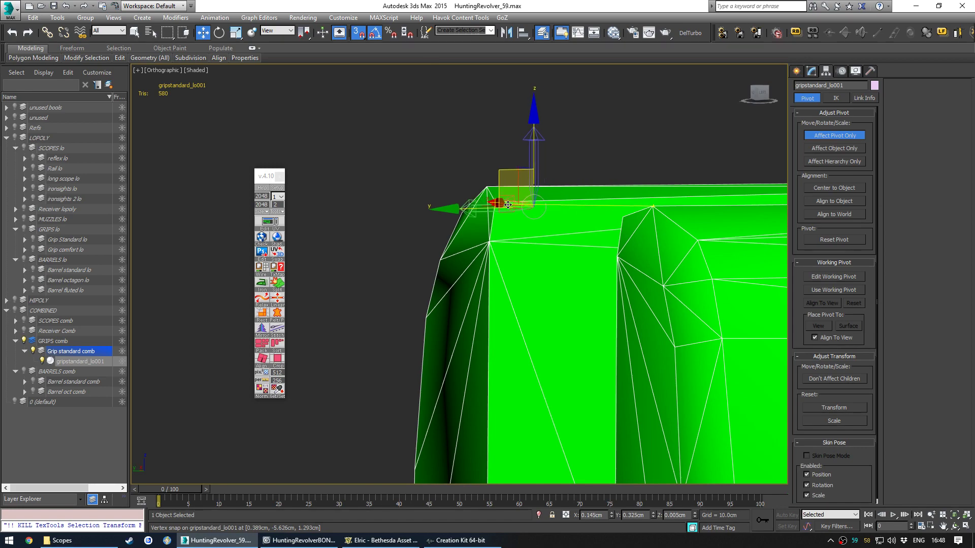
key(ctrl+z)
click(811, 71)
key(z)
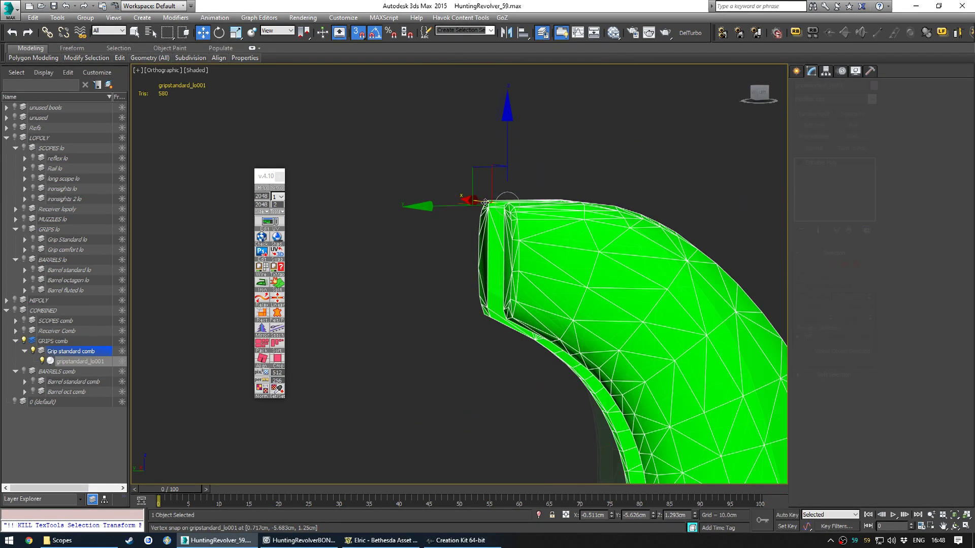
Step: Export the standard grip as FBX, overwriting HR Grip Standard.FBX in the Hunting Revolver FBX folder
alt+middle_drag(539, 242, 492, 254)
key(ctrl+e)
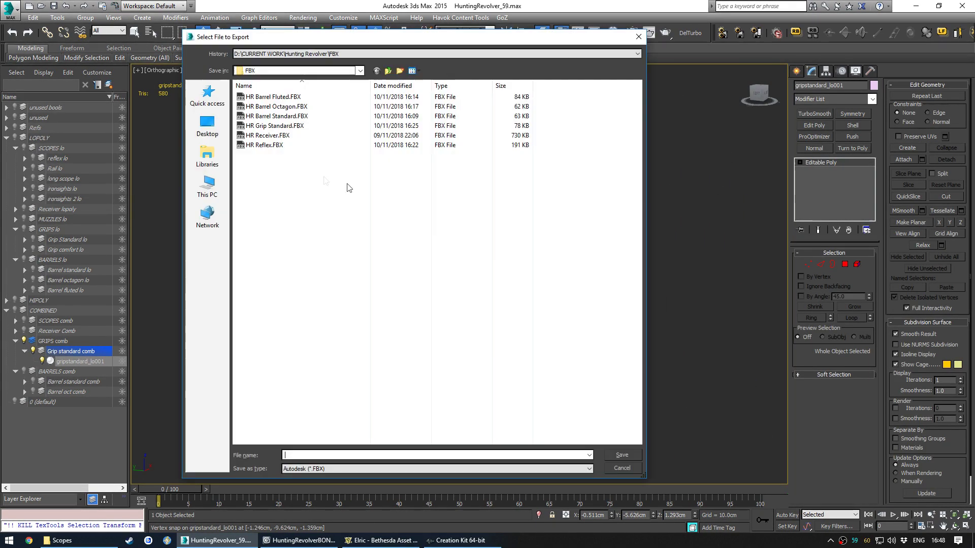
double_click(300, 128)
key(Return)
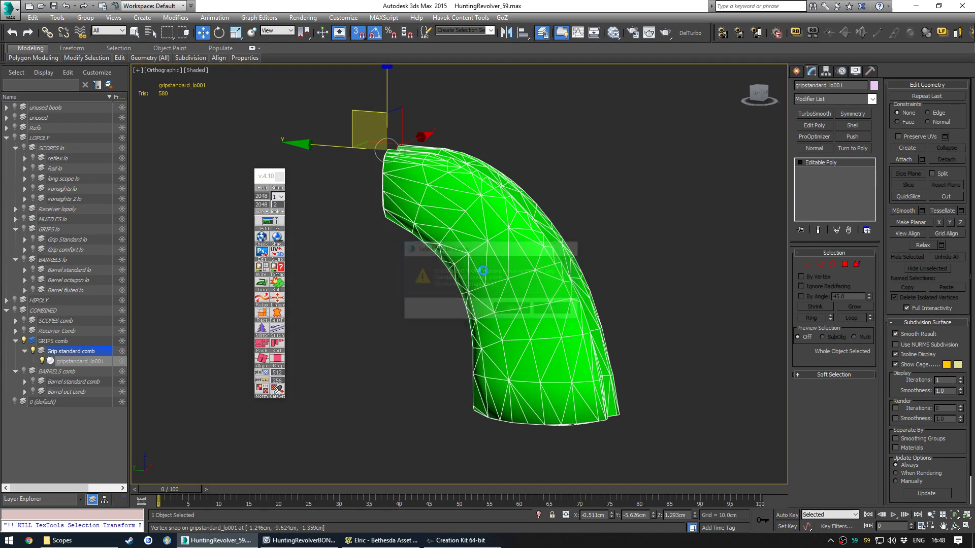
key(Return)
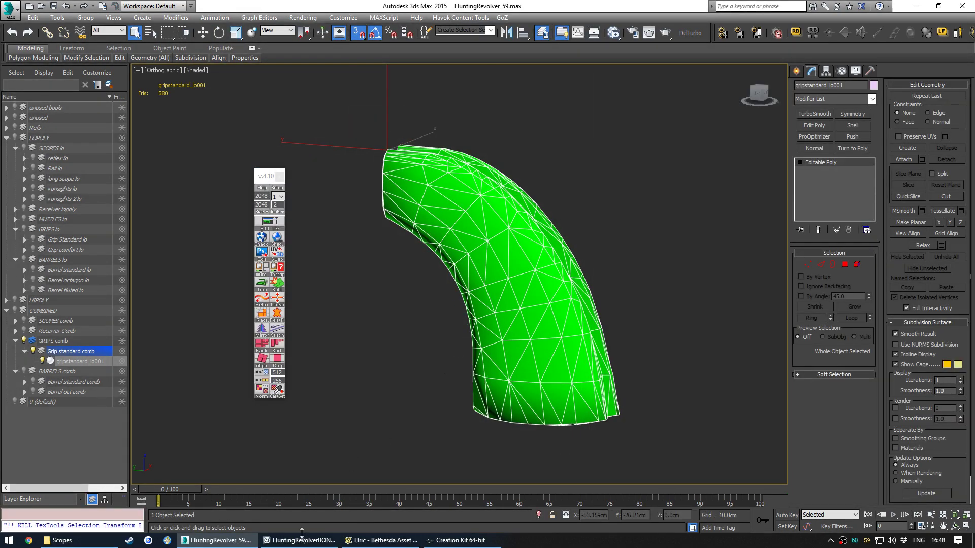
Step: Switch back to the HuntingRevolverBONES_03.max scene and delete the previously imported standard grip
click(301, 541)
middle_drag(278, 305, 299, 331)
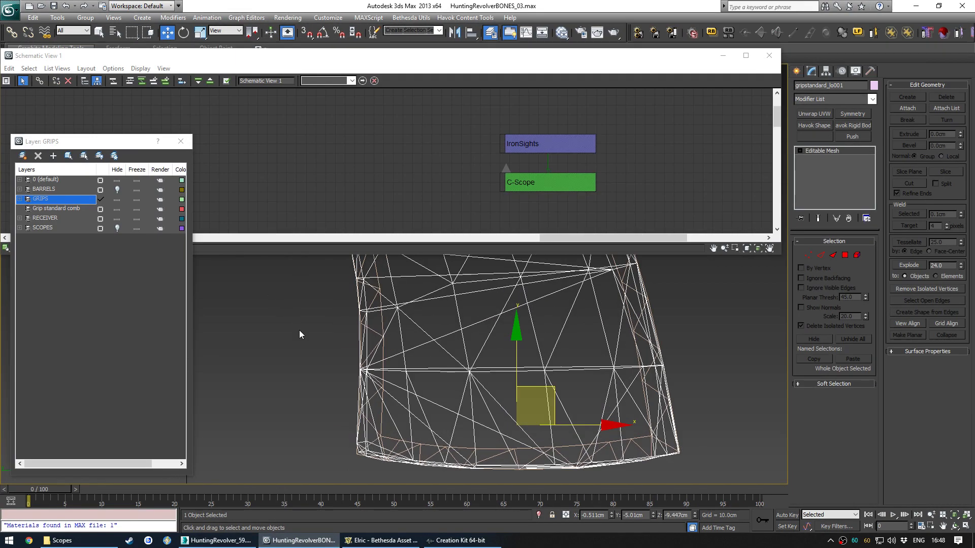
key(Delete)
scroll(438, 335, down, 3)
key(p)
scroll(433, 318, down, 3)
middle_drag(433, 317, 538, 419)
Step: Import the re-exported HR Grip Standard.FBX into the HuntingRevolverBONES_03.max scene
click(5, 6)
click(44, 148)
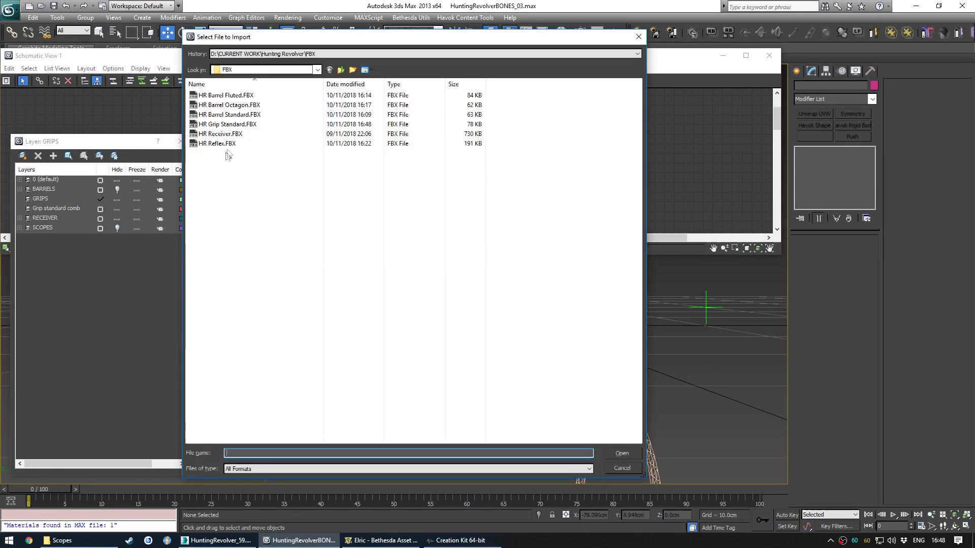
double_click(239, 124)
click(508, 478)
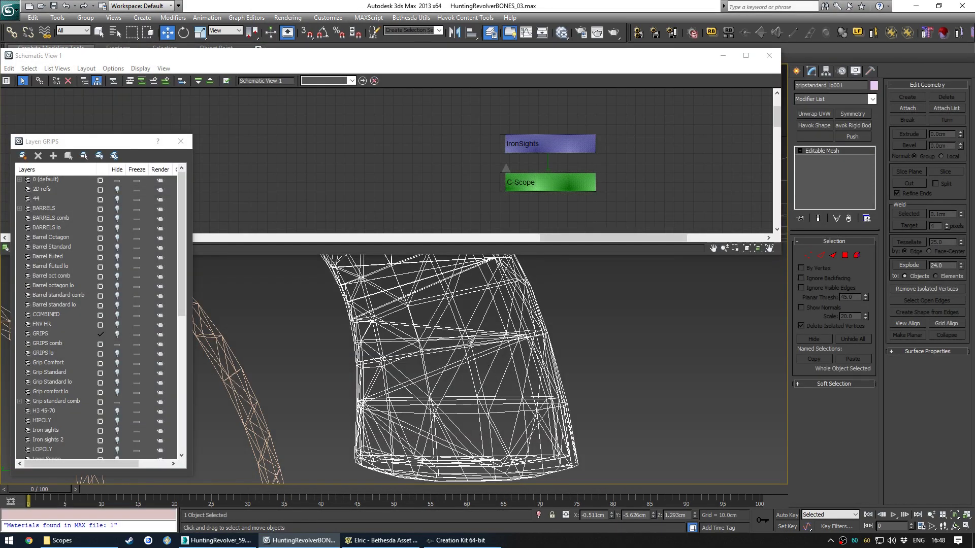
scroll(369, 300, down, 4)
middle_drag(376, 317, 496, 435)
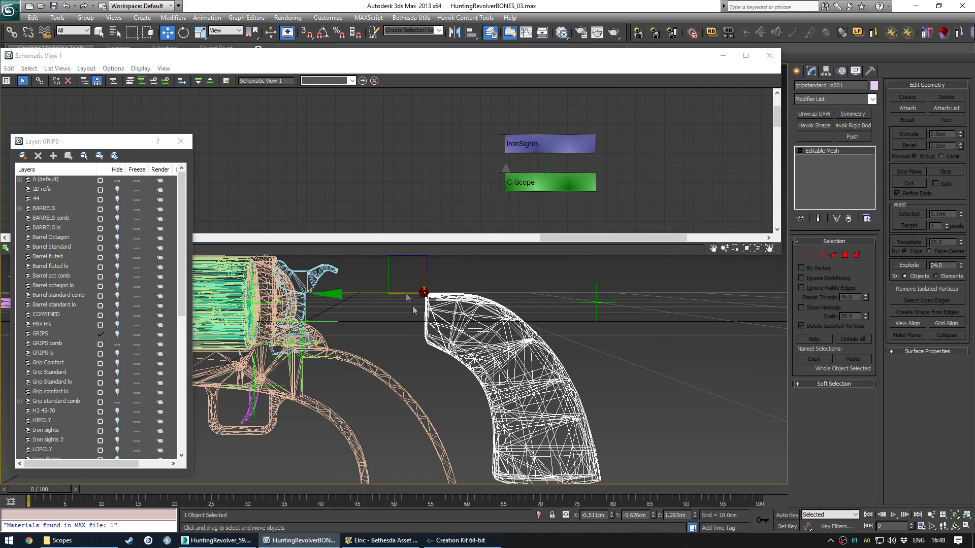
Step: Isolate the imported grip together with the receiver and show them in an orthographic side view
middle_drag(413, 306, 426, 313)
drag(405, 265, 431, 305)
ctrl+click(358, 368)
key(alt+q)
click(373, 386)
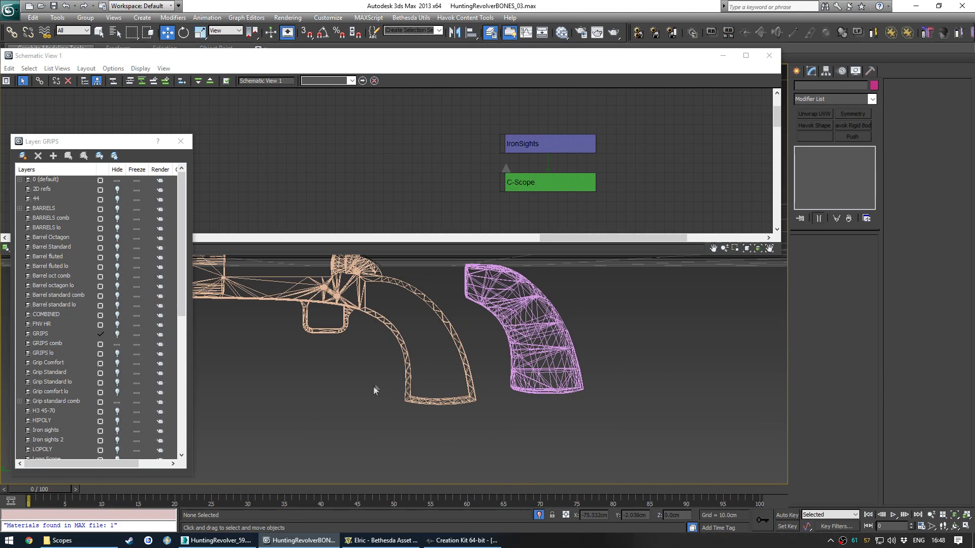
key(v)
click(392, 429)
scroll(553, 354, up, 5)
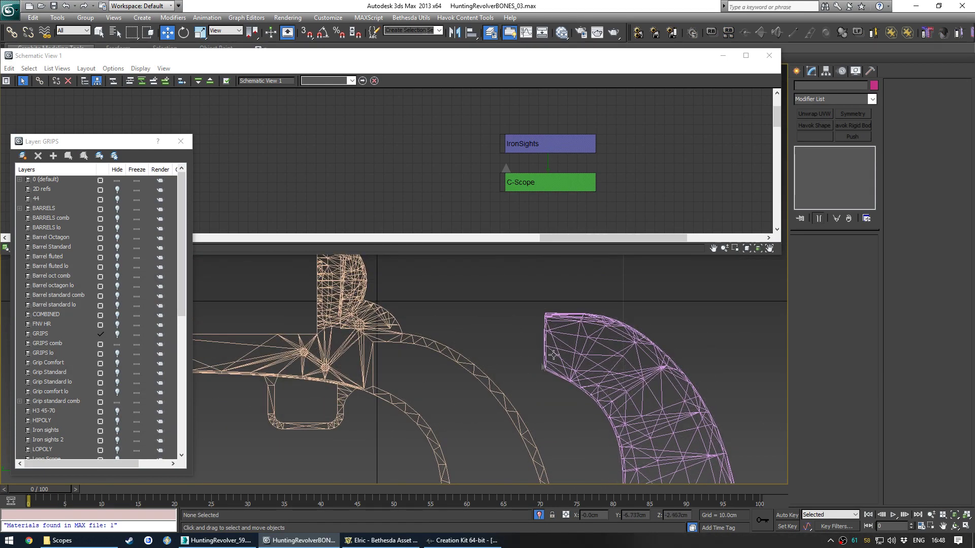
Step: Snap the grip's upper front corner to the matching vertex on the receiver and display the model shaded in perspective
click(562, 331)
key(s)
drag(546, 314, 364, 333)
click(486, 307)
mouse_move(506, 392)
middle_down()
mouse_move(511, 338)
mouse_move(450, 357)
mouse_move(496, 378)
mouse_move(470, 364)
mouse_move(466, 333)
mouse_move(472, 361)
middle_up()
key(p)
key(F3)
Step: Purge the empty layers and delete the leftover Grip standard comb layer
drag(558, 346, 464, 391)
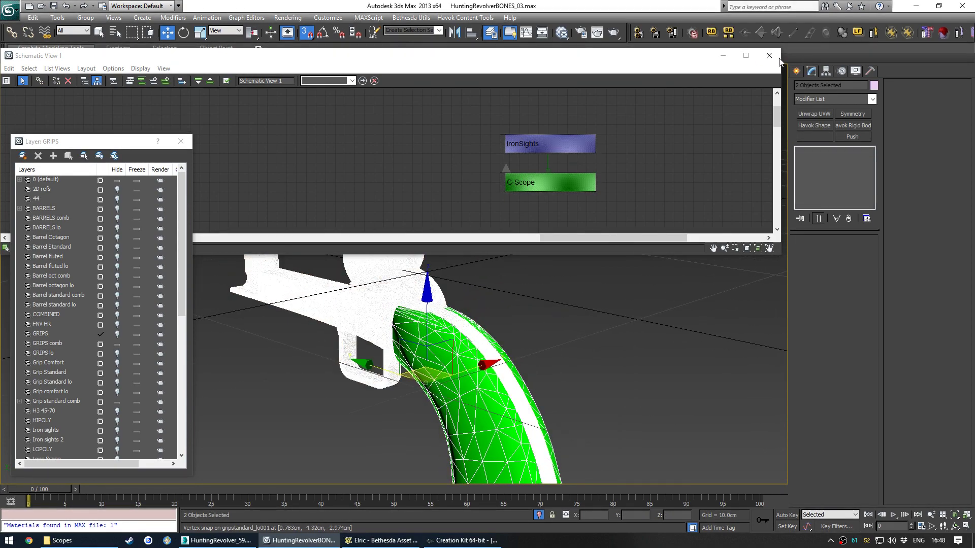
click(58, 17)
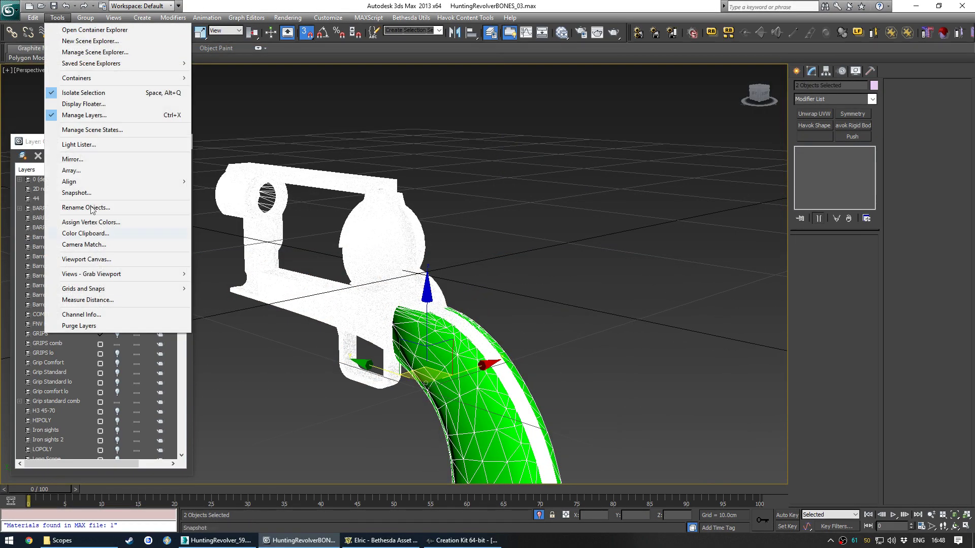
click(81, 330)
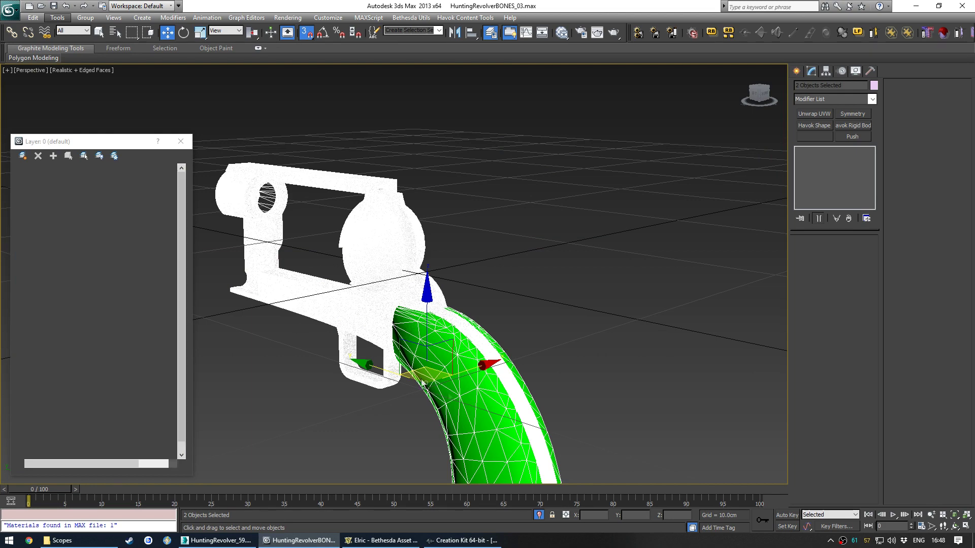
click(23, 156)
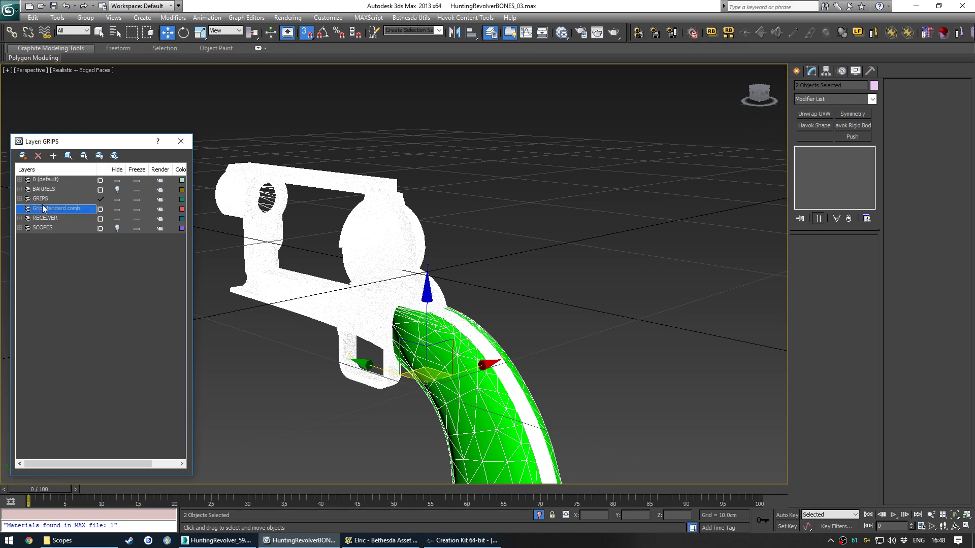
click(37, 158)
click(180, 142)
Step: Examine the grip's fit against the receiver frame from several angles, with and without edged faces
middle_drag(500, 357, 487, 292)
click(540, 267)
alt+middle_drag(488, 292, 408, 299)
key(s)
key(F4)
click(354, 244)
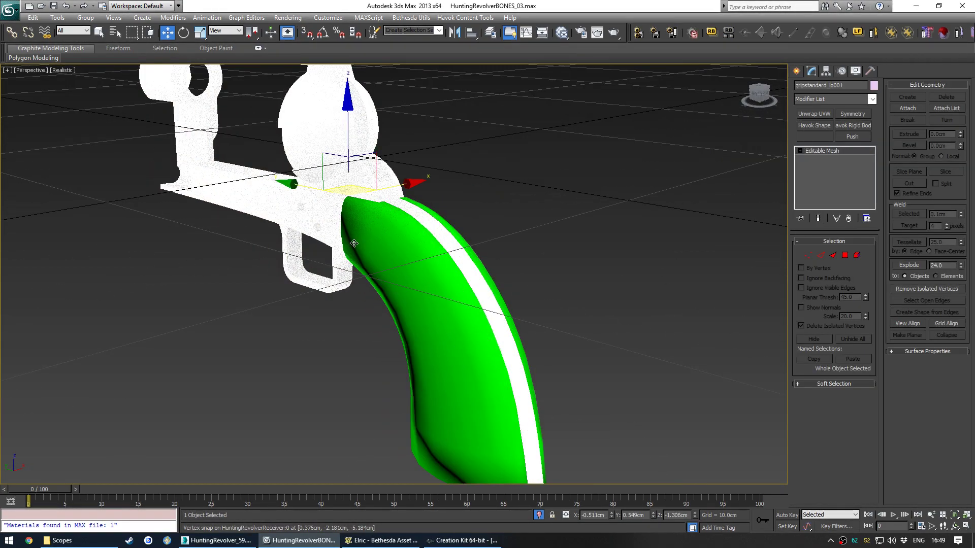
click(303, 117)
middle_drag(376, 228, 388, 236)
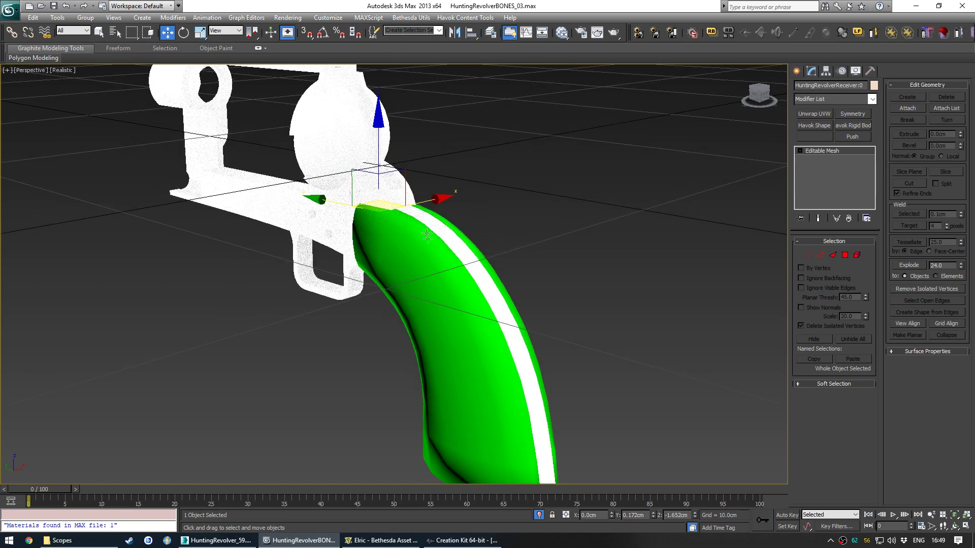
key(F4)
click(420, 262)
click(338, 218)
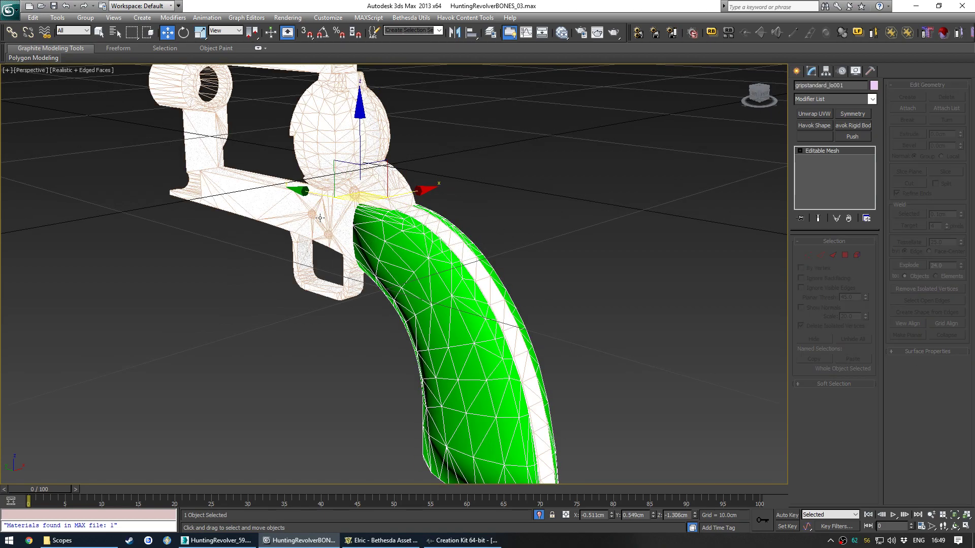
click(441, 324)
middle_drag(450, 337, 386, 248)
scroll(446, 259, up, 2)
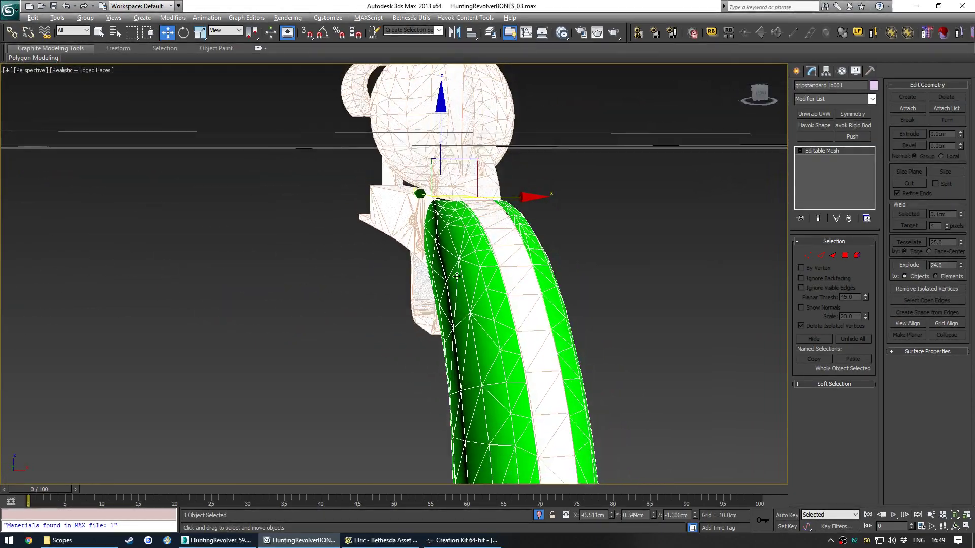
alt+middle_drag(457, 277, 532, 155)
alt+middle_drag(488, 259, 500, 269)
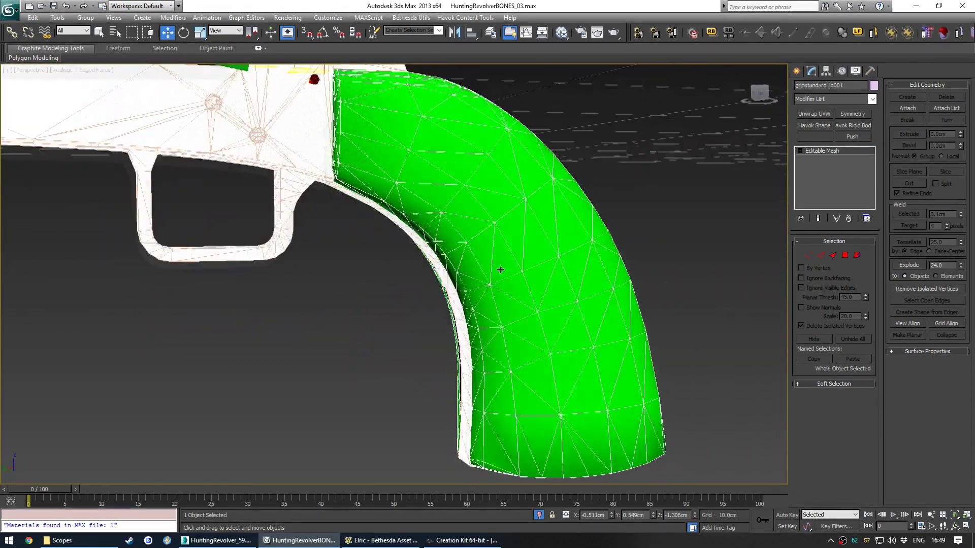
scroll(500, 270, down, 3)
middle_drag(406, 236, 452, 311)
Step: In Schematic View, place the gripstandard_lo001 node beside the WEAPON hierarchy and move the barrel nodes farther out
key(h)
scroll(305, 131, up, 2)
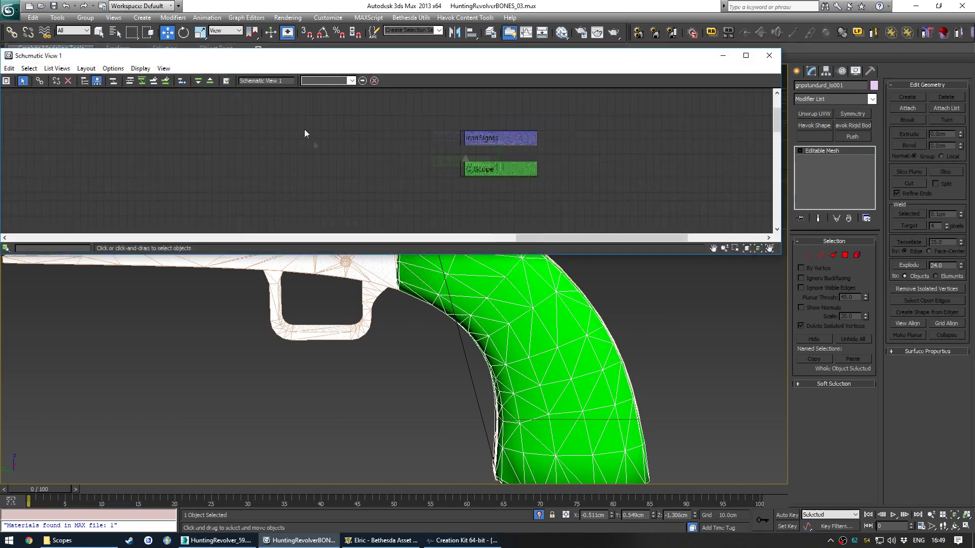
scroll(305, 134, down, 6)
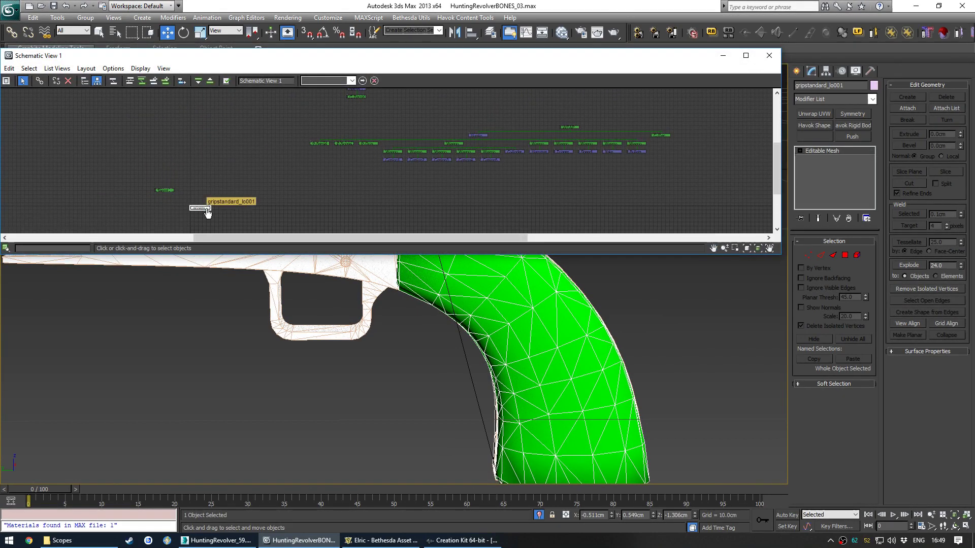
drag(206, 210, 755, 147)
middle_drag(746, 149, 535, 196)
scroll(533, 196, down, 1)
middle_drag(435, 210, 411, 204)
scroll(402, 186, up, 3)
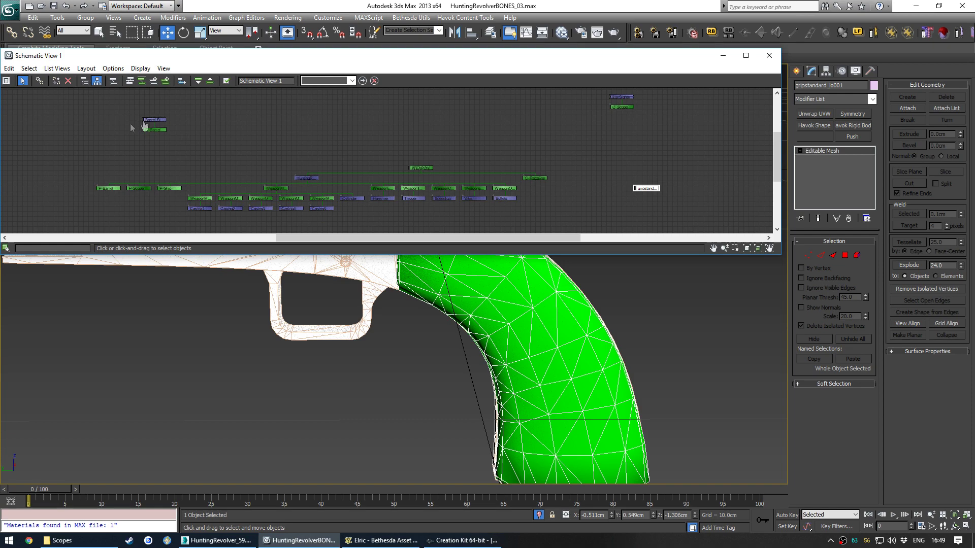
drag(133, 120, 88, 125)
click(117, 143)
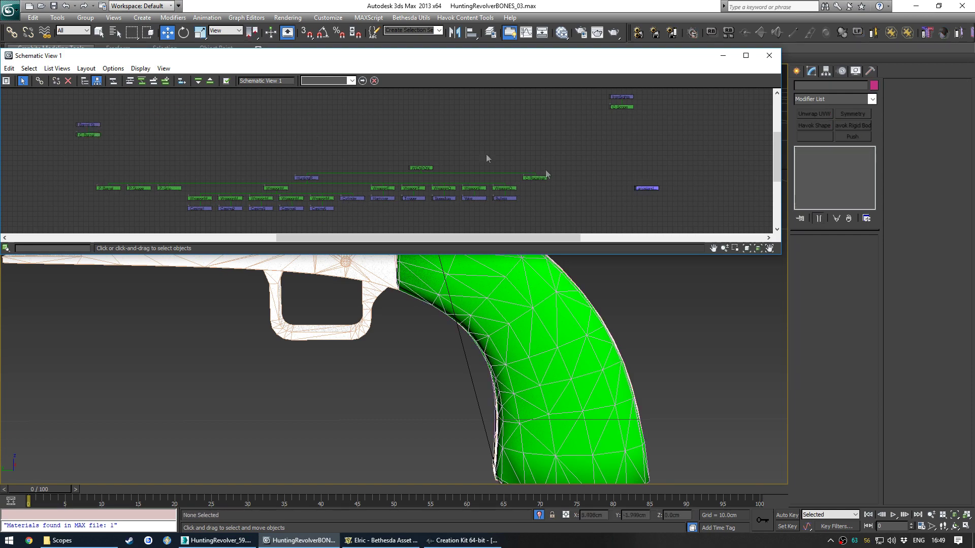
Step: Reposition the gripstandard_lo001 node slightly lower in the free space beside the WEAPON hierarchy
scroll(621, 185, up, 2)
click(642, 186)
scroll(642, 187, down, 2)
middle_drag(642, 187, 465, 138)
drag(465, 138, 463, 180)
click(498, 154)
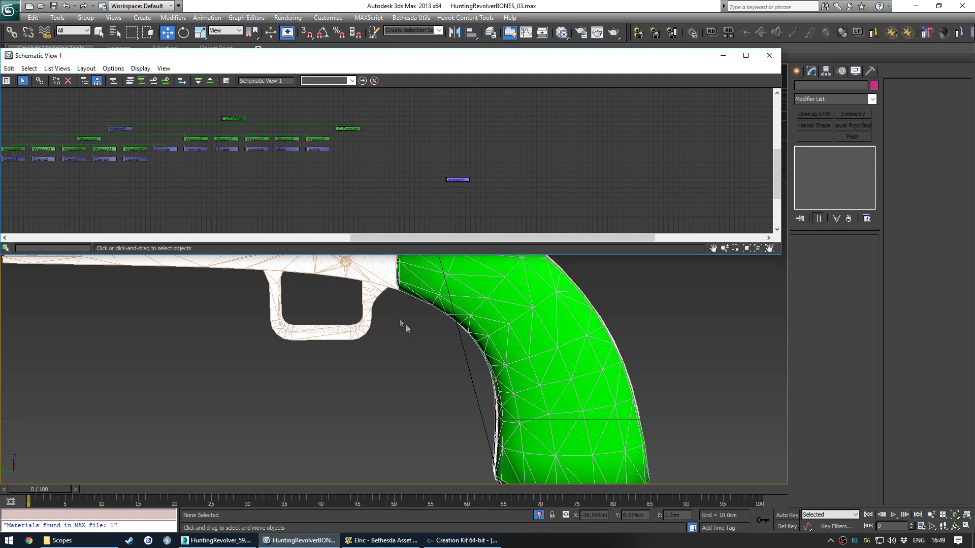
Step: End the isolation and show the whole revolver in an orthographic side view
scroll(411, 323, down, 2)
scroll(417, 318, down, 2)
middle_drag(360, 307, 433, 377)
key(v)
click(450, 416)
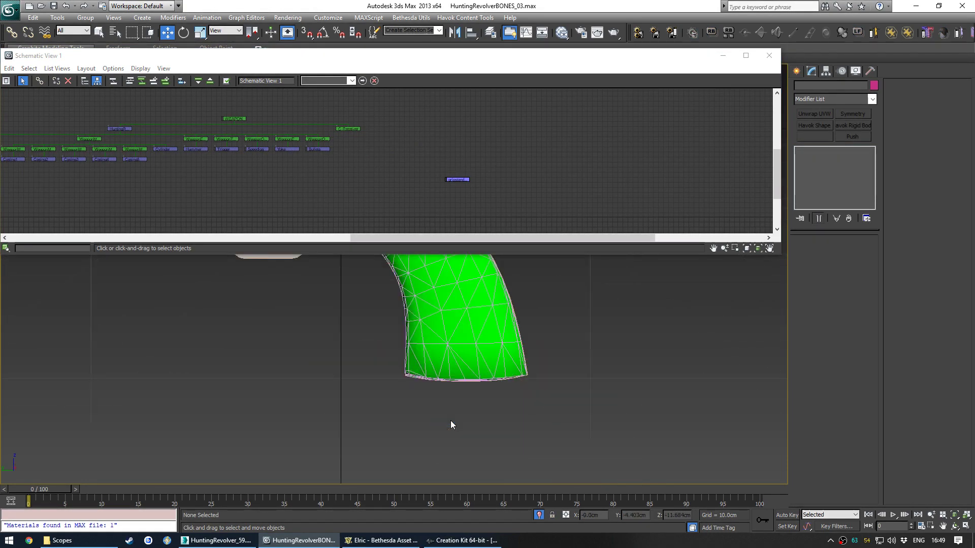
middle_drag(366, 309, 569, 441)
scroll(543, 421, down, 6)
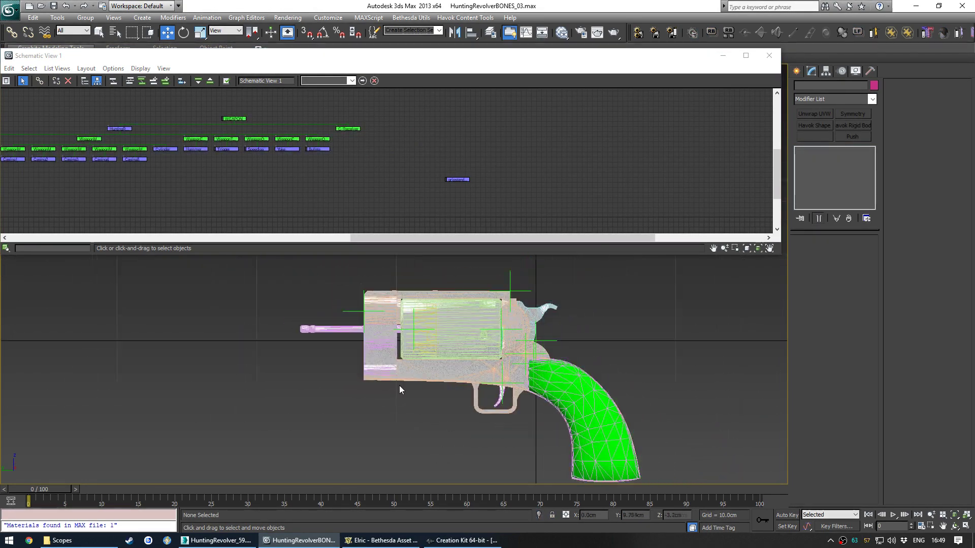
middle_drag(427, 397, 416, 392)
scroll(415, 392, up, 1)
Step: Unhide the SCOPES and BARRELS layers
key(l)
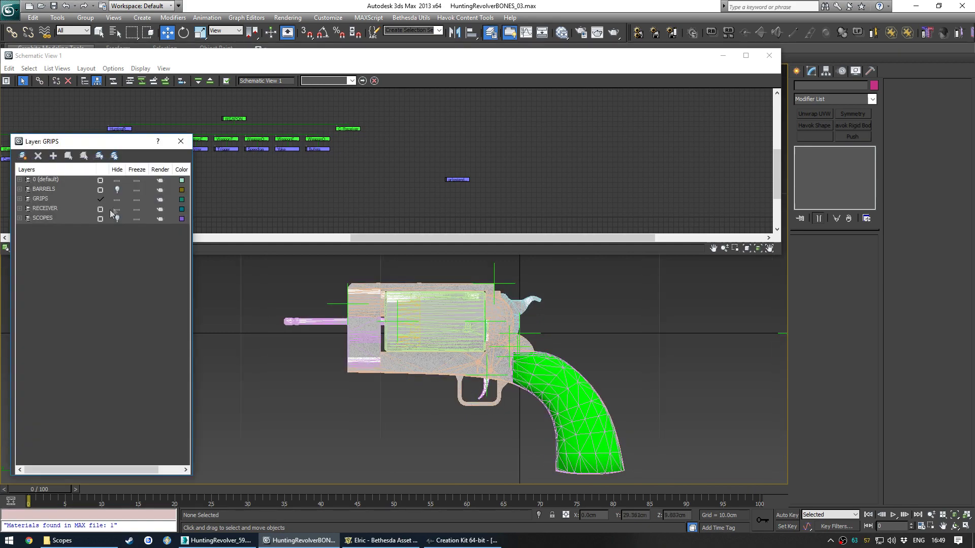
click(116, 220)
click(116, 189)
middle_drag(350, 395, 482, 398)
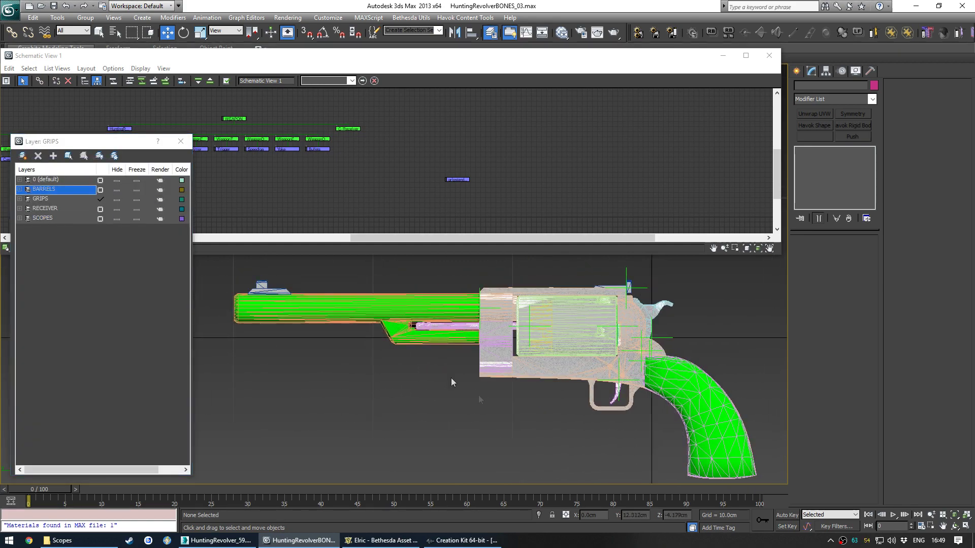
Step: With the barrel selected, duplicate the Receiver material in the Slate Material Editor and name the copy Barrel Standard
click(359, 313)
middle_drag(356, 325, 379, 316)
key(m)
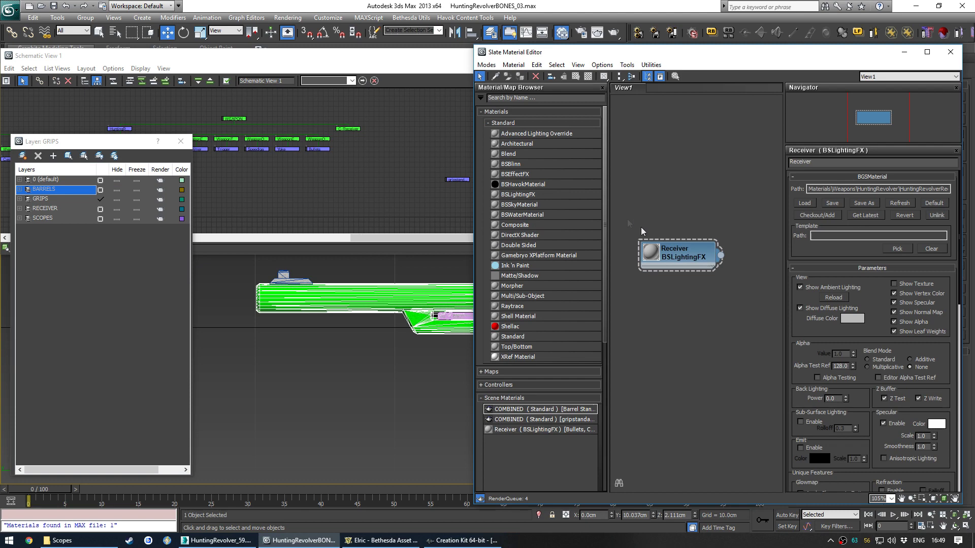
middle_drag(355, 307, 313, 305)
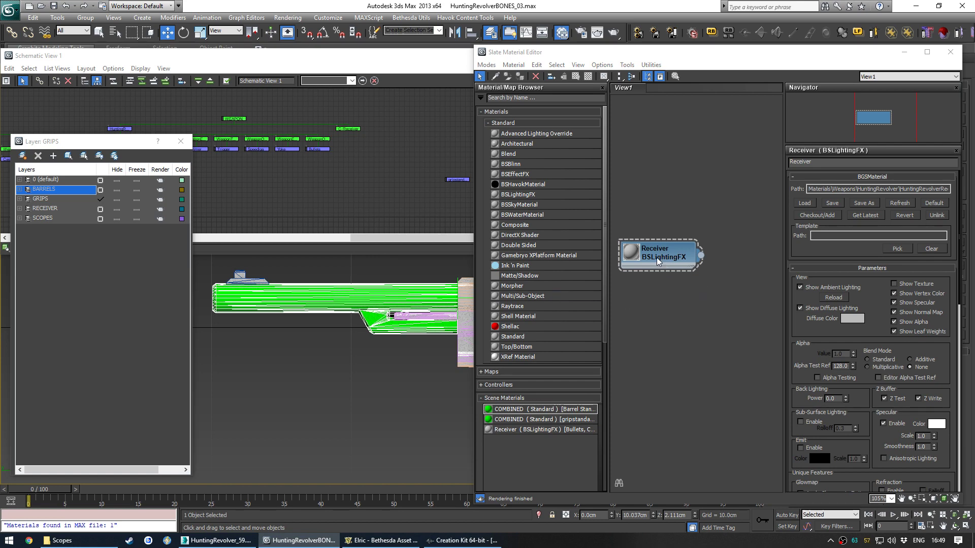
shift+drag(656, 257, 739, 260)
double_click(741, 255)
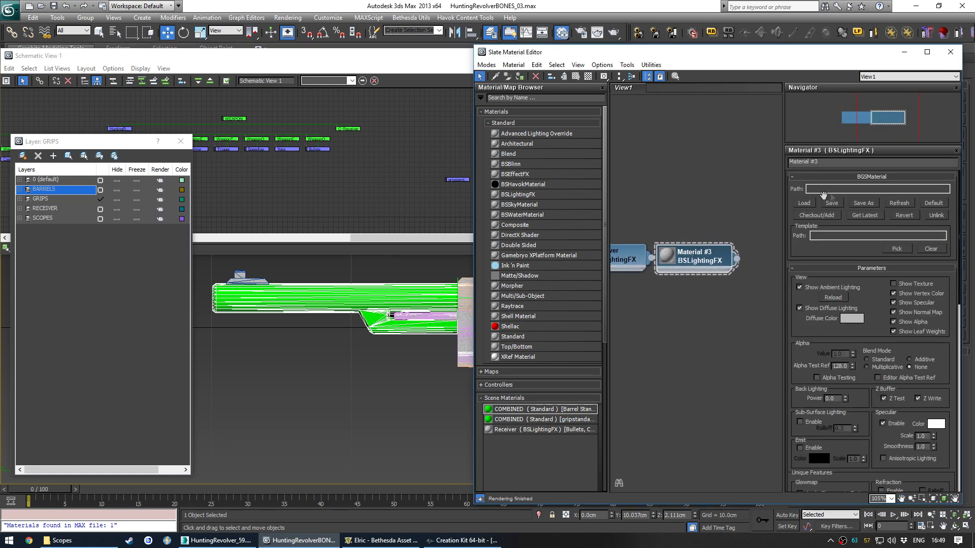
text(Barrel Standard)
Step: Load HuntingRevolverBarrelStandard.bgsm into the Barrel Standard material and assign that material to the barrel
click(804, 203)
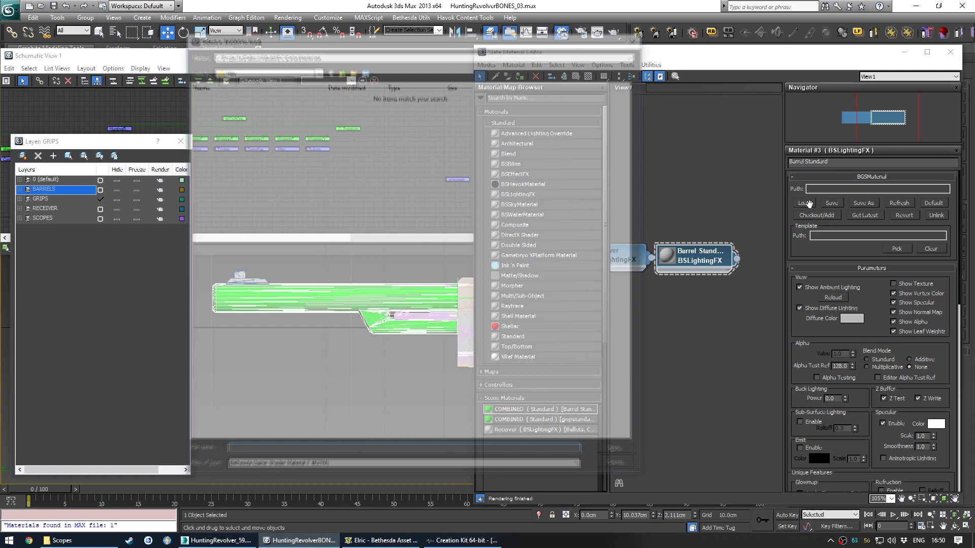
click(282, 95)
double_click(282, 96)
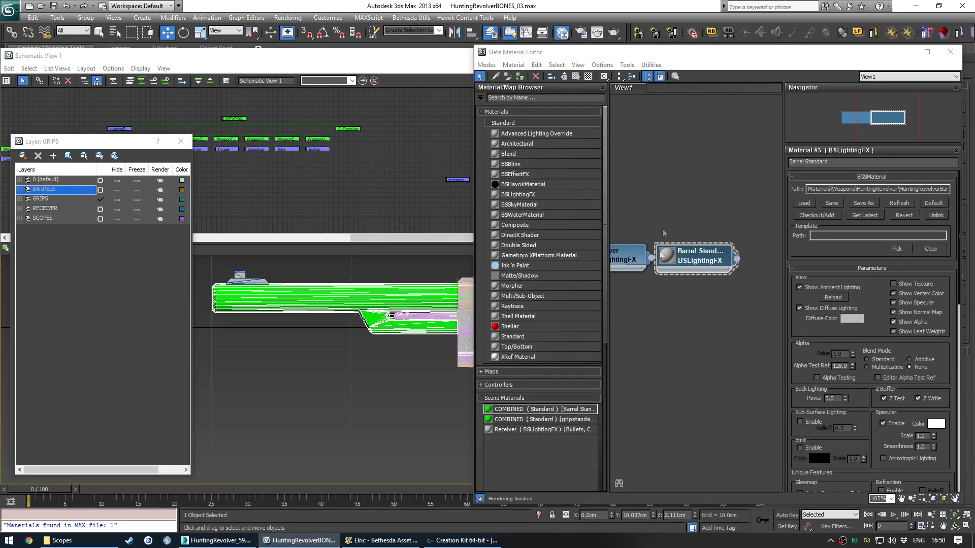
click(519, 77)
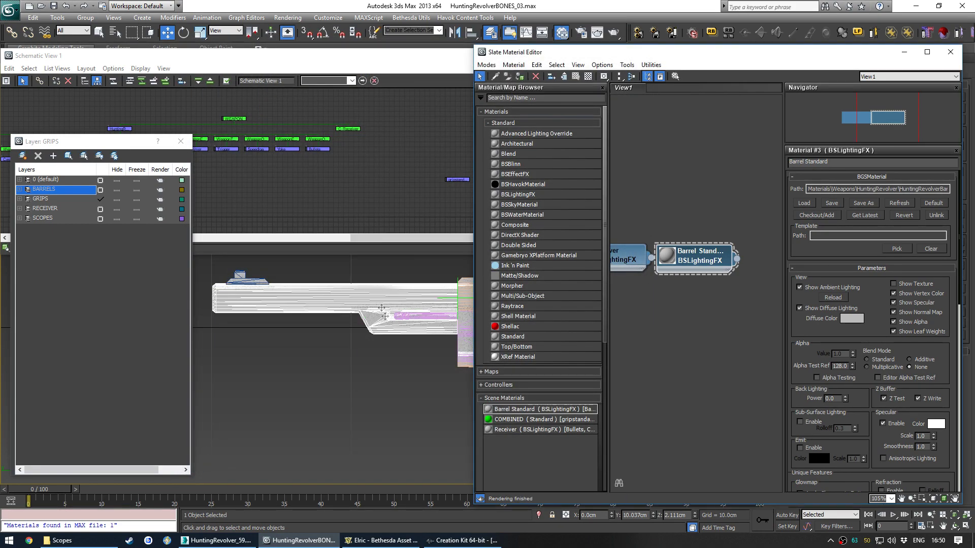
Step: Select the grip mesh, duplicate the Barrel Standard material and name the copy Grip Standard
click(363, 349)
middle_drag(429, 327, 248, 328)
middle_drag(457, 355, 320, 292)
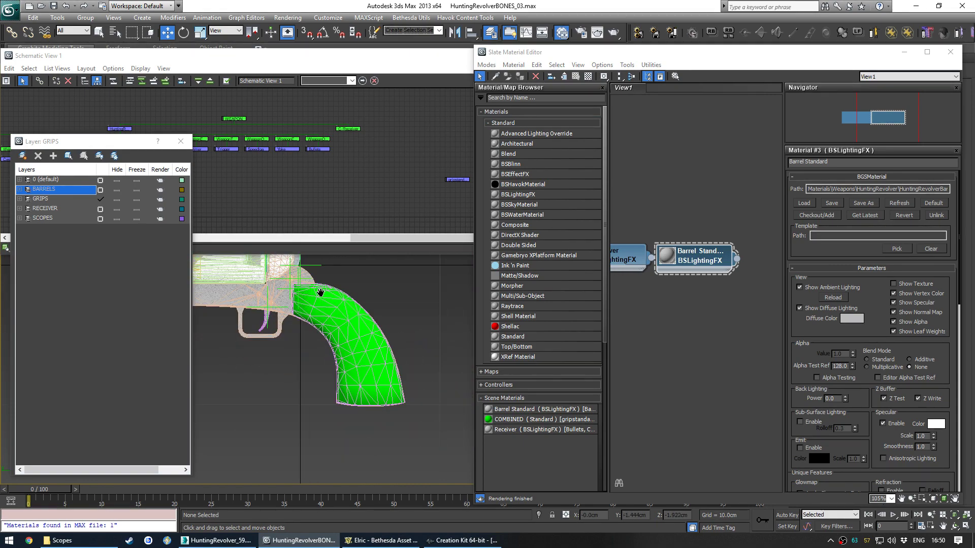
click(338, 325)
middle_drag(676, 291, 629, 287)
middle_drag(645, 250, 722, 255)
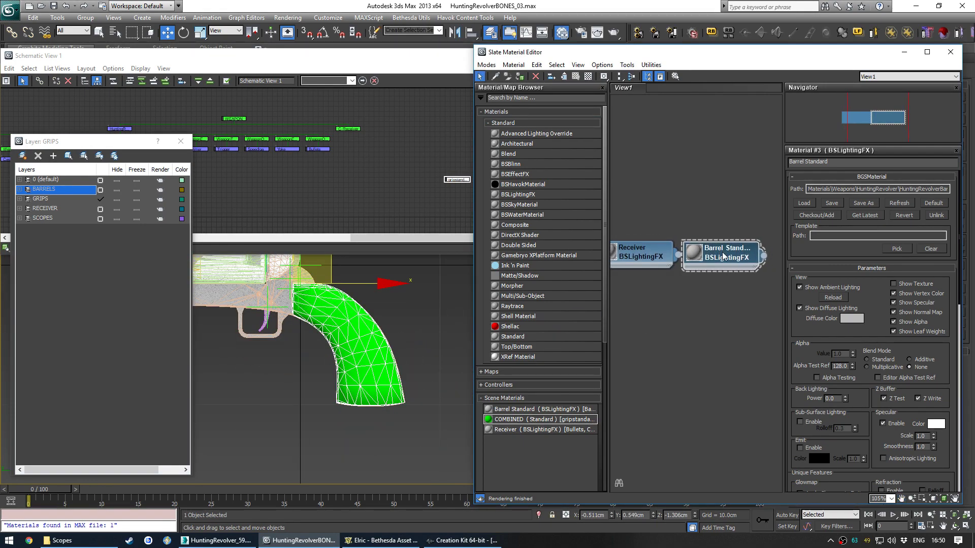
scroll(707, 271, down, 6)
shift+drag(710, 263, 755, 263)
scroll(711, 284, up, 3)
click(678, 257)
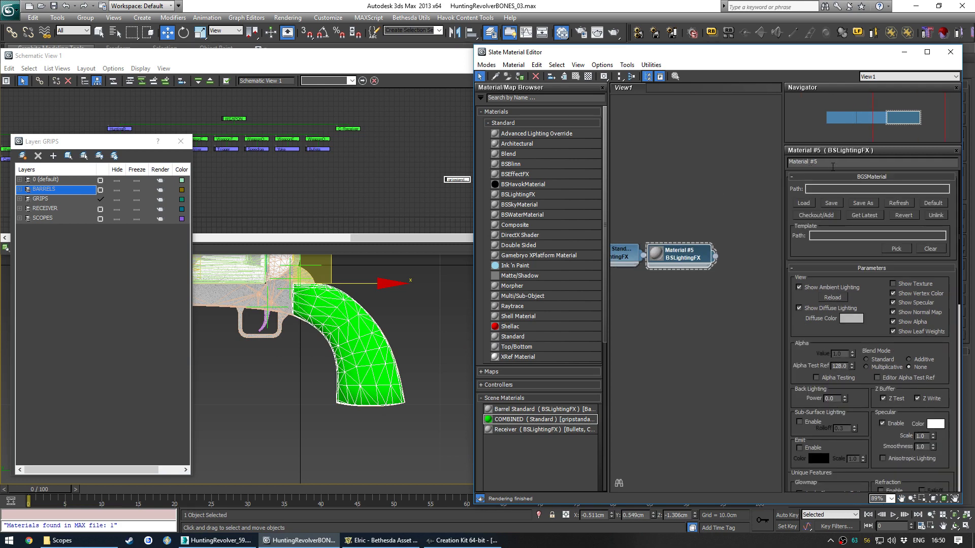
text(Grip Standard)
Step: Place two more copies of the Barrel Standard material below it and one copy of Grip Standard below its original
middle_drag(661, 259, 754, 259)
scroll(680, 246, down, 5)
scroll(680, 254, up, 5)
scroll(699, 287, up, 1)
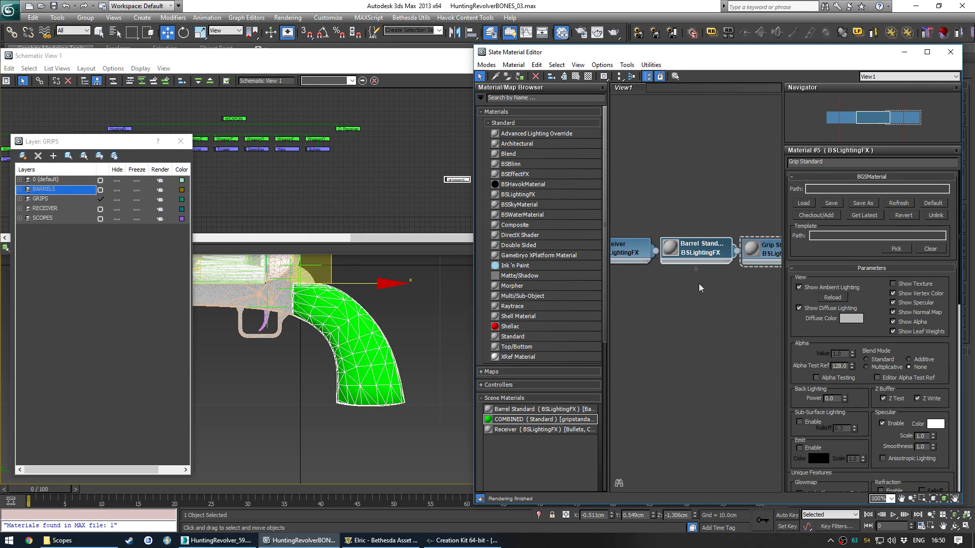
shift+drag(693, 263, 695, 314)
scroll(721, 298, down, 5)
middle_drag(723, 297, 654, 298)
click(691, 264)
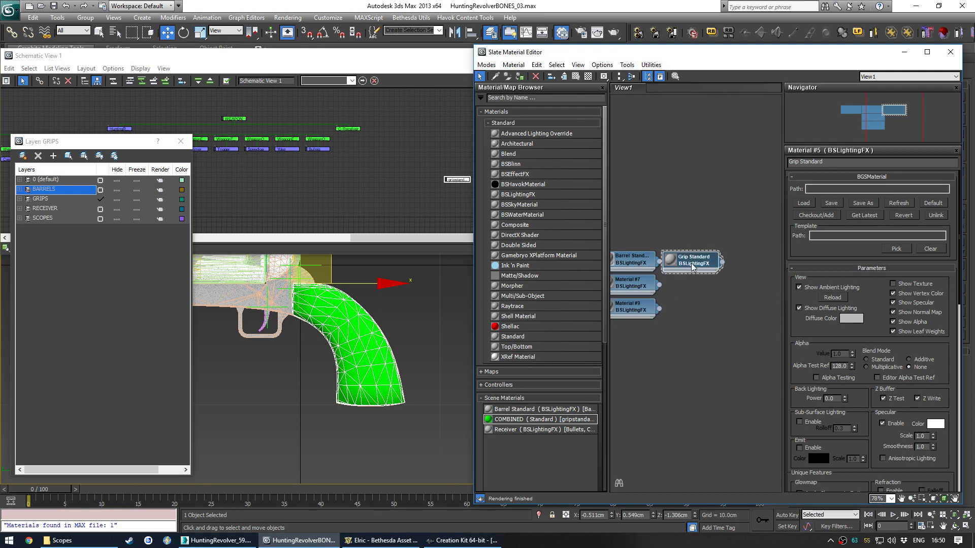
shift+drag(691, 262, 690, 281)
scroll(694, 288, down, 2)
middle_drag(693, 288, 741, 305)
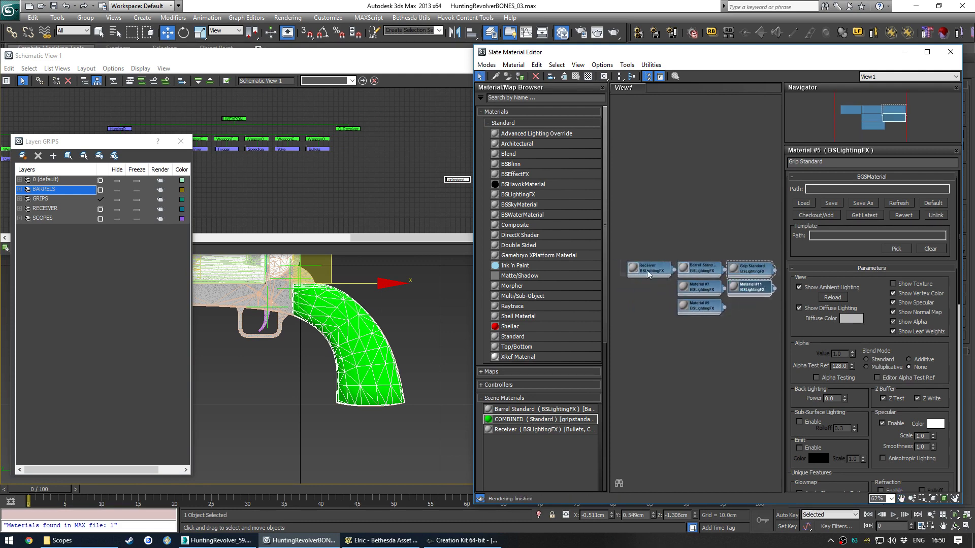
shift+drag(648, 269, 596, 270)
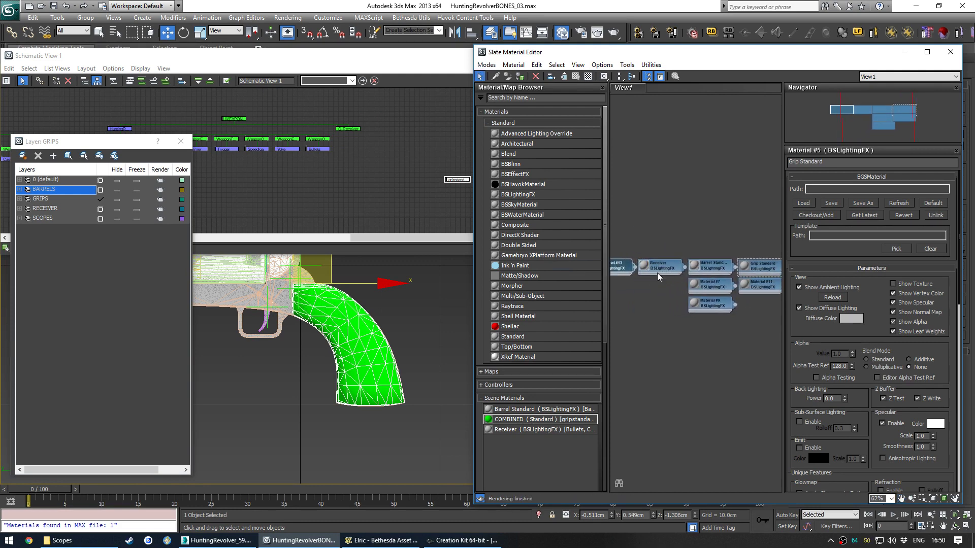
Step: Name the two barrel material copies Barrel Fluted and Barrel Octagon, and the grip material copy Grip comfort
middle_drag(703, 304, 656, 302)
scroll(656, 301, up, 3)
double_click(662, 273)
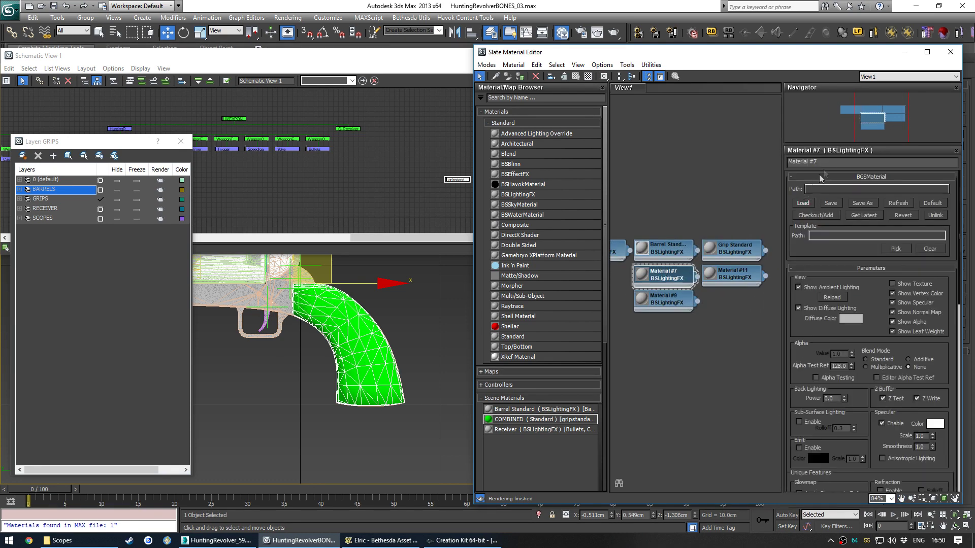
text(Barrel Fluted)
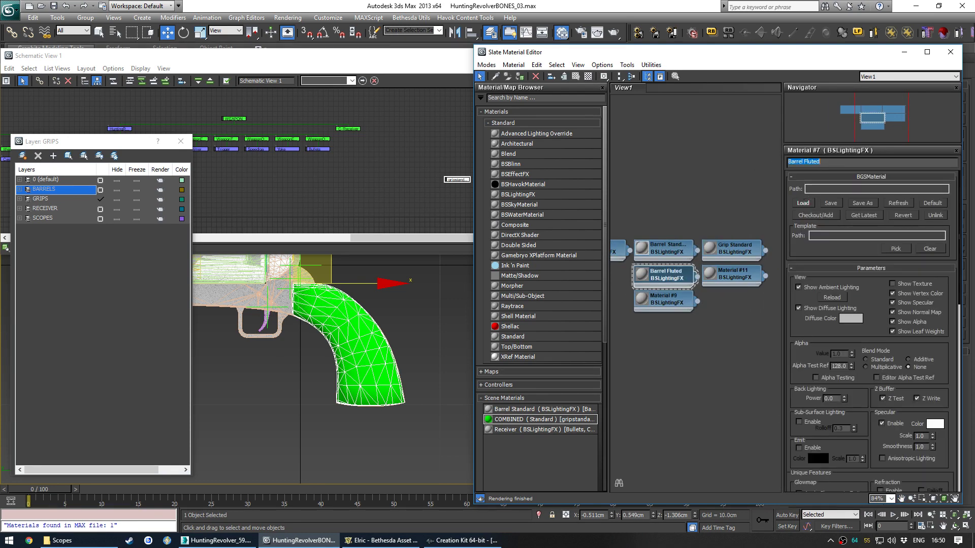
click(658, 304)
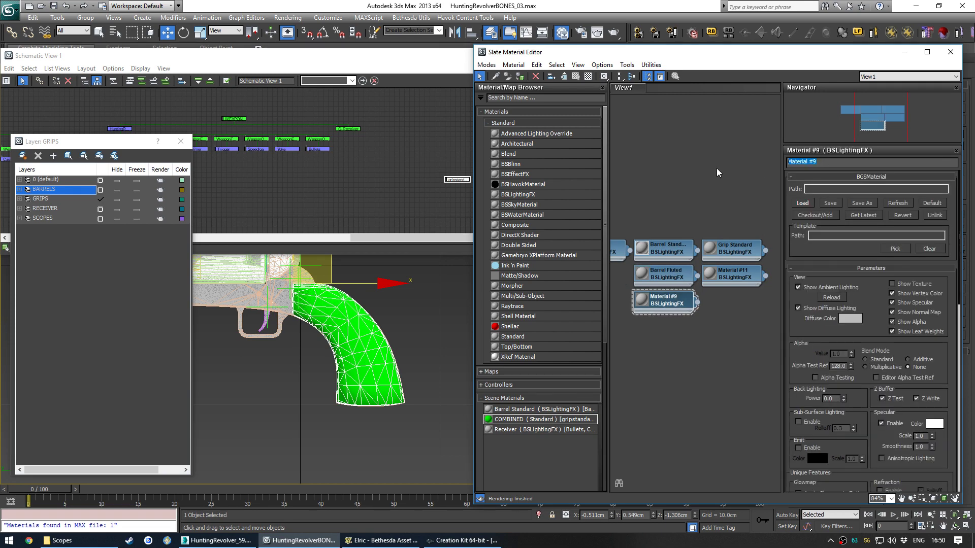
text(Barrel Octagon)
scroll(695, 273, up, 3)
double_click(683, 274)
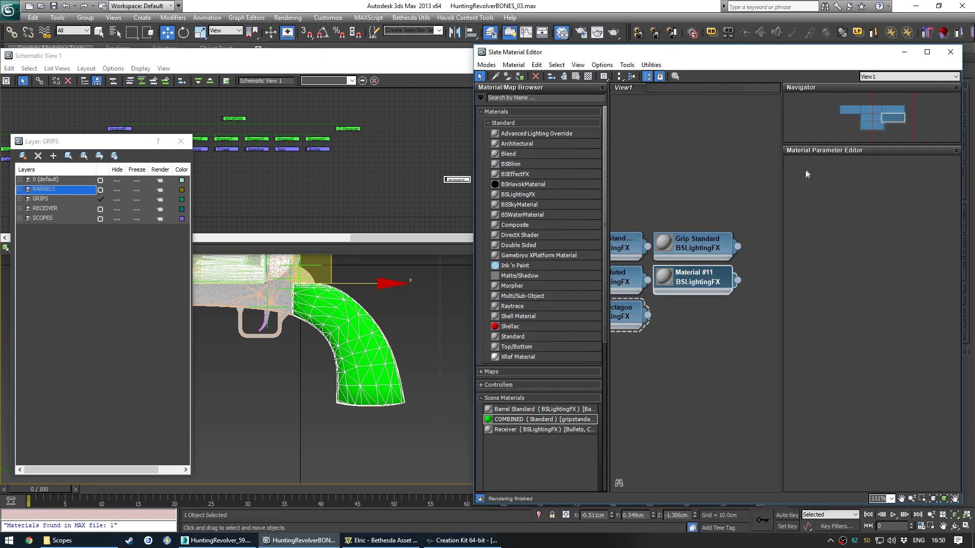
text(Grip comfort)
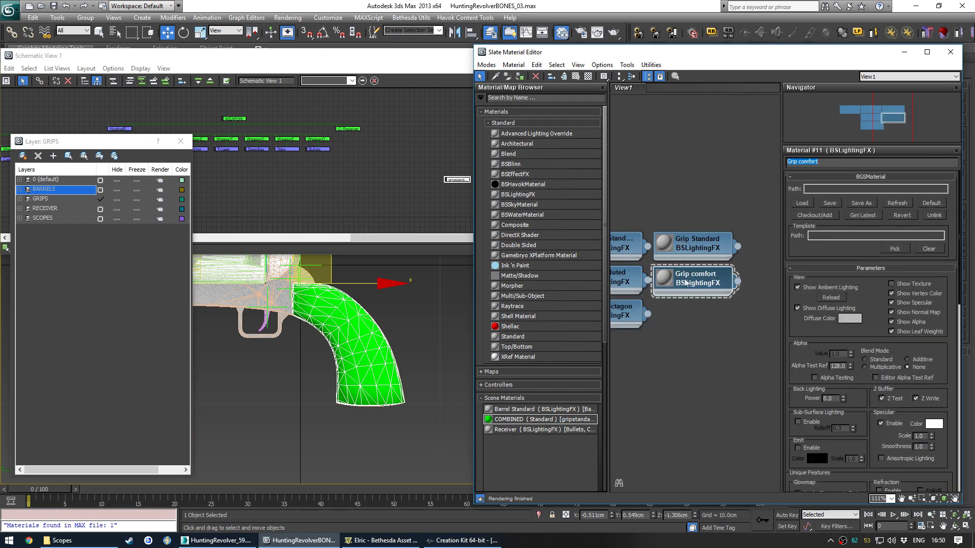
Step: Assign the Grip Standard material to the selected grip mesh and display its parameters
scroll(713, 244, down, 4)
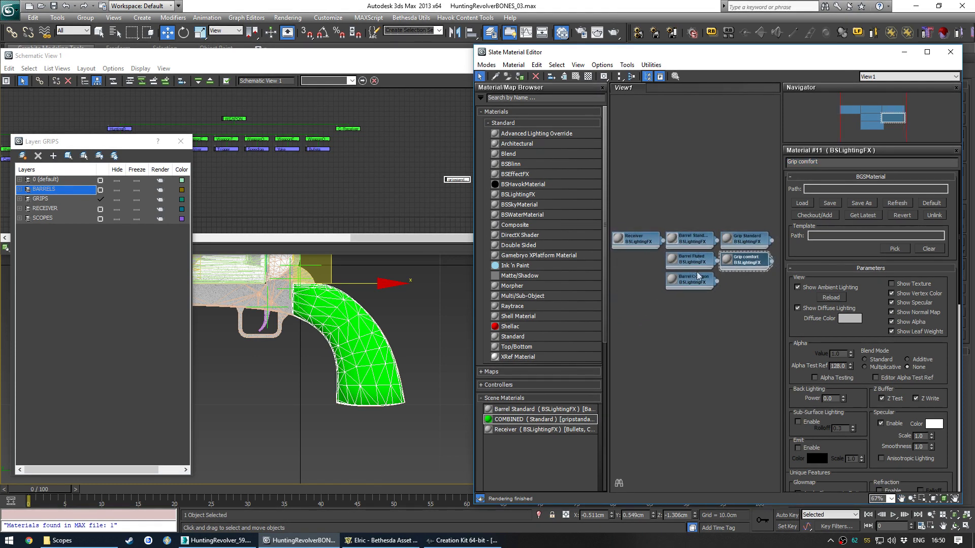
click(691, 278)
middle_drag(675, 215, 671, 211)
click(761, 228)
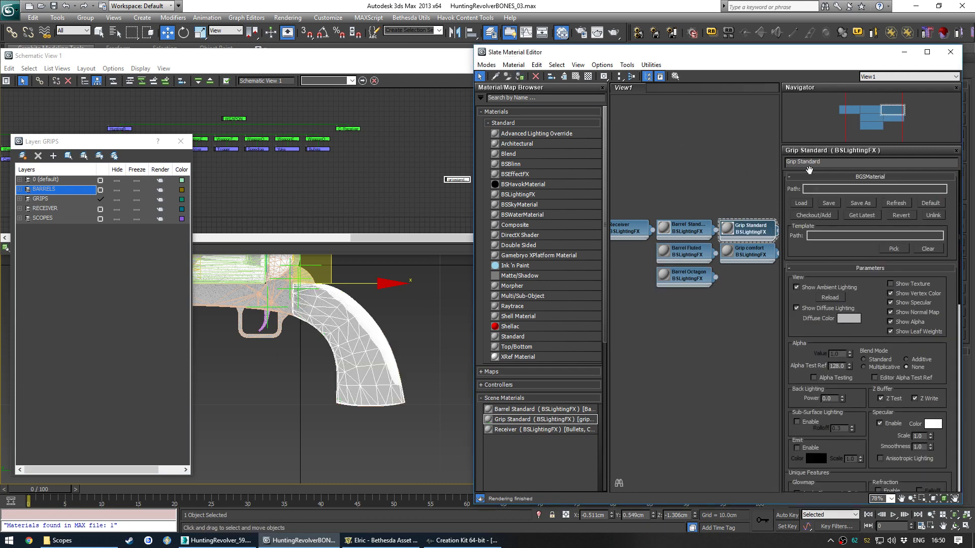
Step: Duplicate HuntingRevolverBarrelStandard.bgsm as HuntingRevolverGripStandard.bgsm and load the new file into the Grip Standard material
click(802, 202)
click(283, 95)
key(ctrl+c)
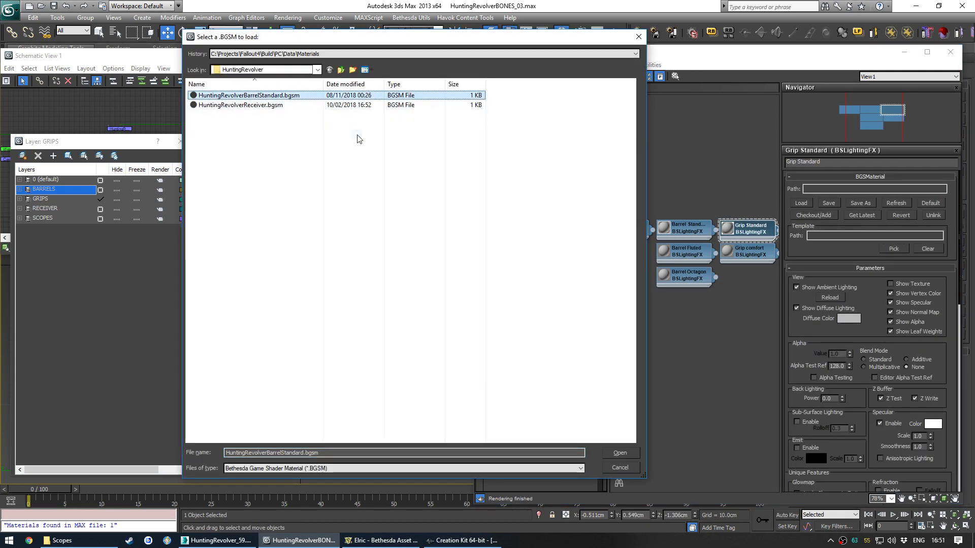
key(ctrl+v)
key(F2)
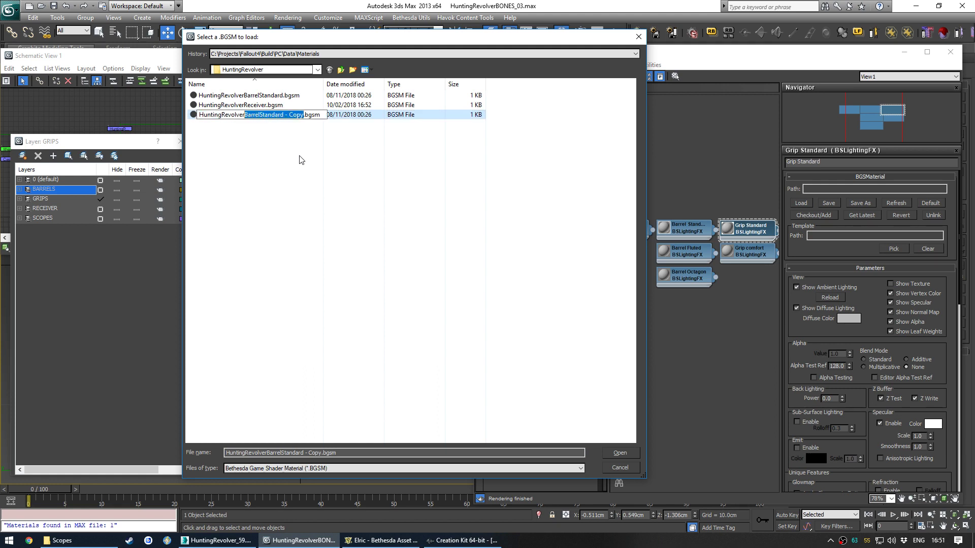
text(GripStandard)
key(Return)
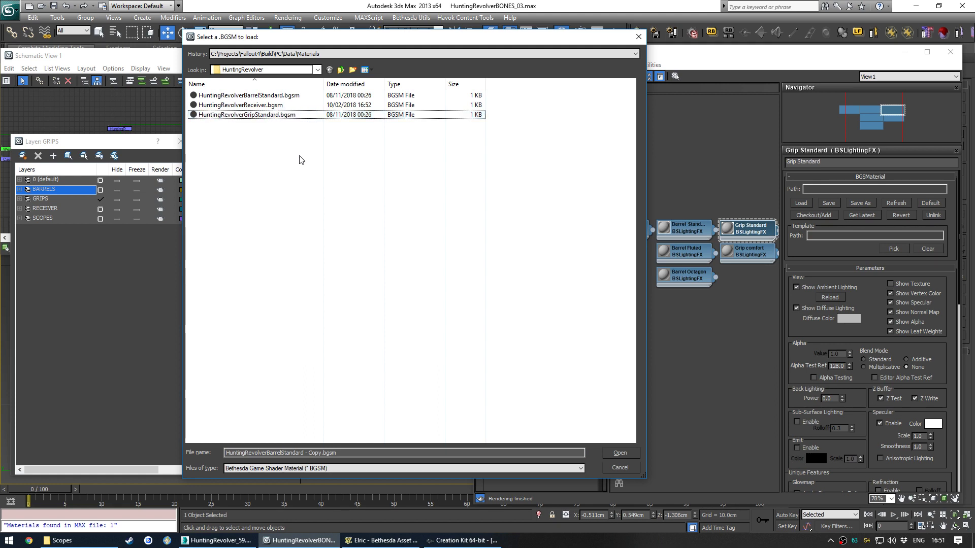
double_click(247, 115)
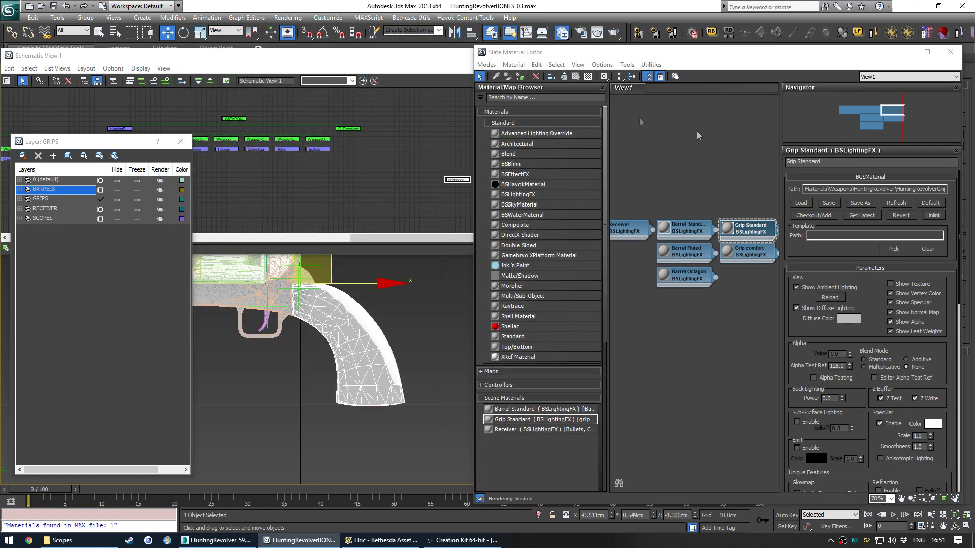
Step: Apply the loaded Grip Standard material to the grip again and close the Slate Material Editor
scroll(310, 327, up, 3)
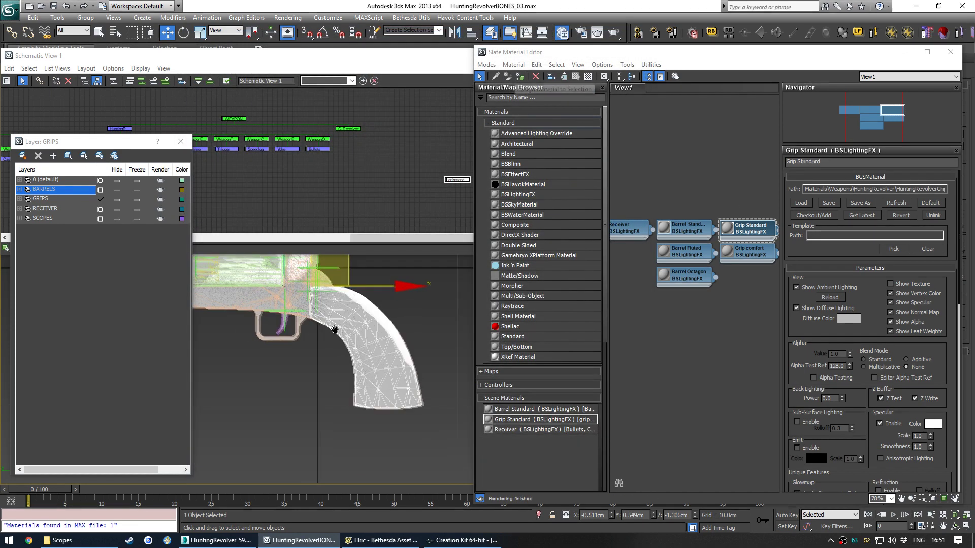
middle_drag(360, 332, 347, 336)
click(522, 77)
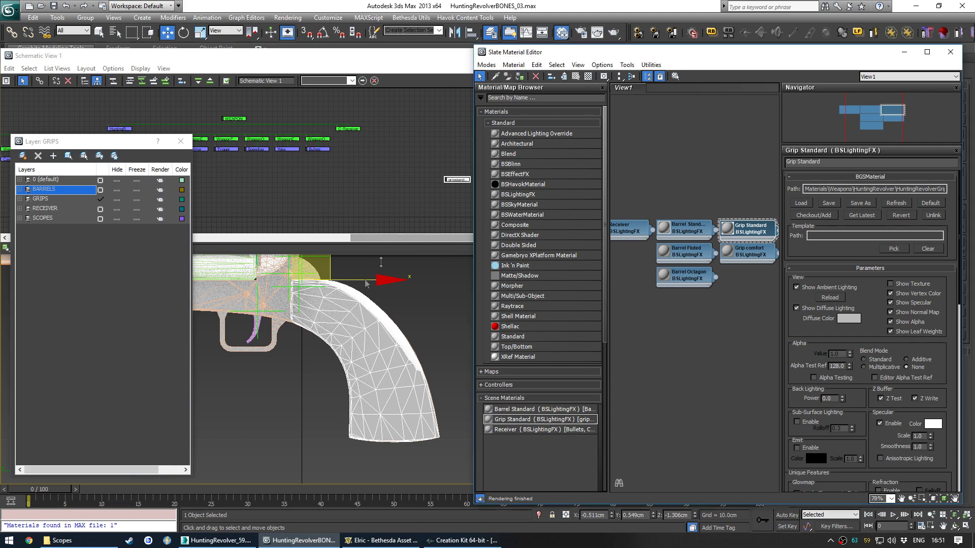
click(953, 57)
Step: Find the P-Grip helper in Schematic View and clone it as an independent copy named C-Grip
click(507, 349)
middle_drag(367, 324, 486, 319)
scroll(486, 318, up, 1)
click(486, 317)
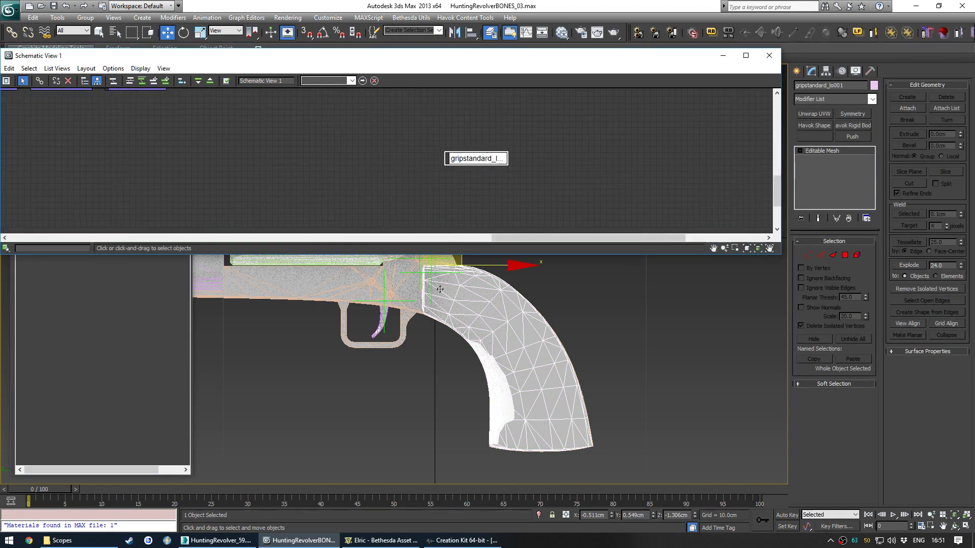
scroll(432, 174, down, 5)
middle_drag(248, 139, 441, 179)
scroll(442, 182, up, 6)
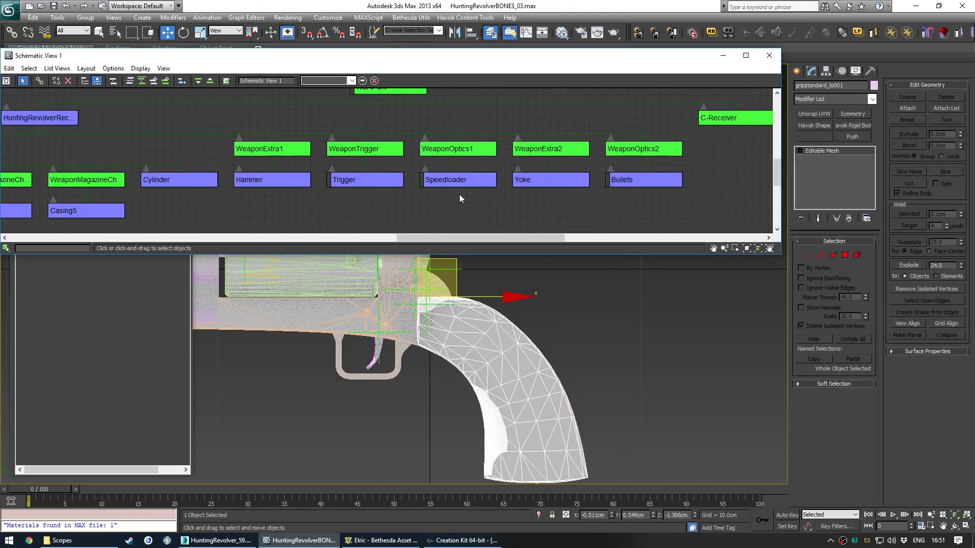
middle_drag(256, 194, 522, 190)
middle_drag(357, 198, 604, 181)
scroll(284, 161, down, 1)
middle_drag(204, 151, 398, 161)
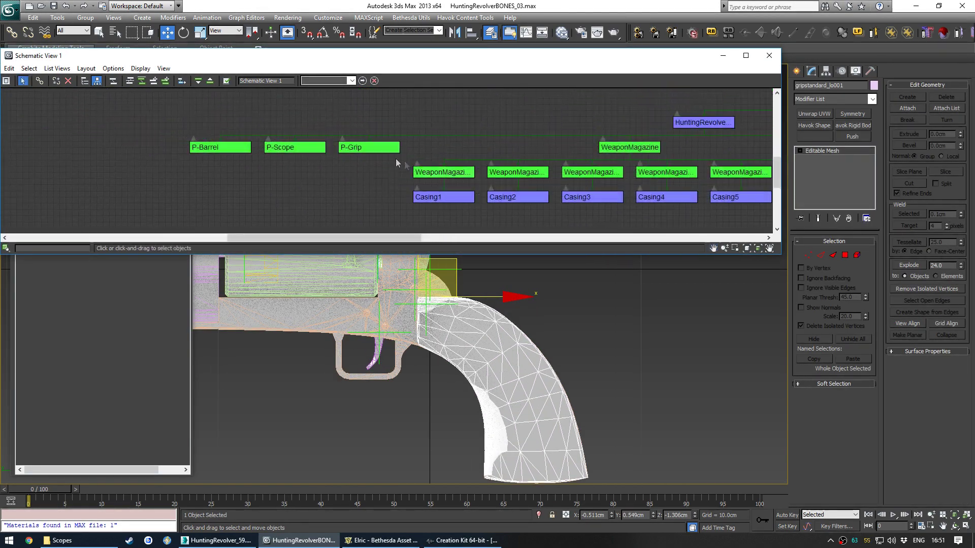
click(381, 148)
right_click(398, 310)
click(421, 368)
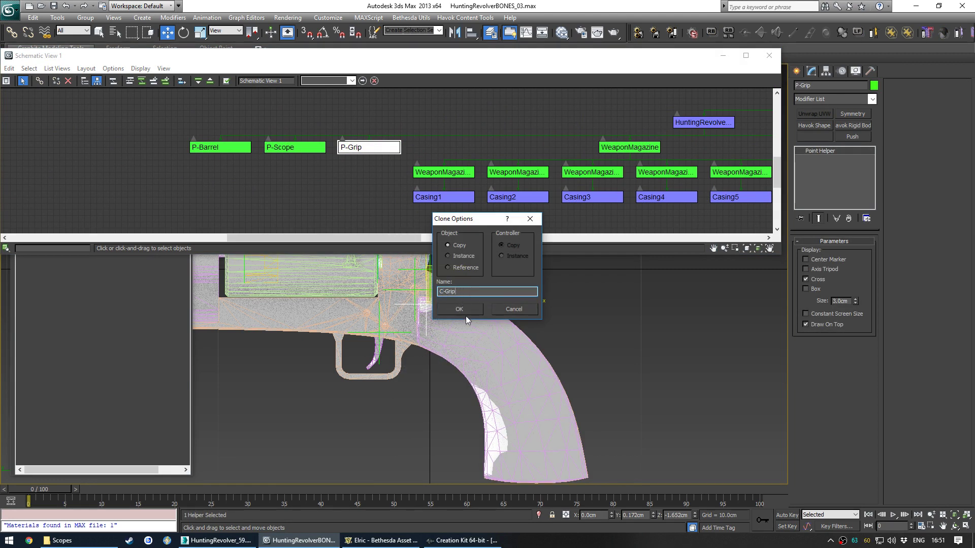
text(C-Grip)
click(465, 311)
Step: Unlink the C-Grip helper from the WEAPON hierarchy and link it as a child of the gripstandard_lo001 mesh
scroll(457, 153, down, 5)
middle_drag(477, 148, 457, 151)
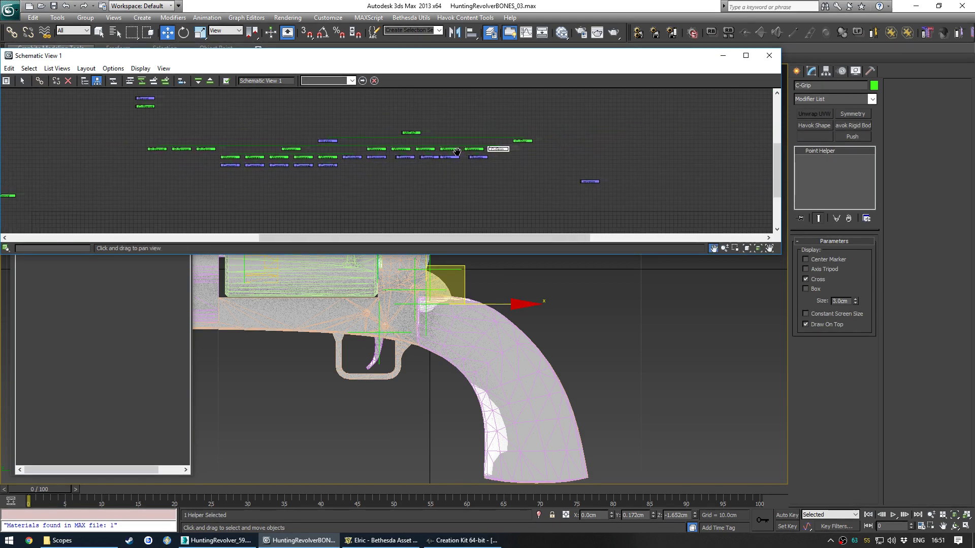
scroll(457, 151, up, 4)
click(59, 82)
scroll(249, 172, down, 4)
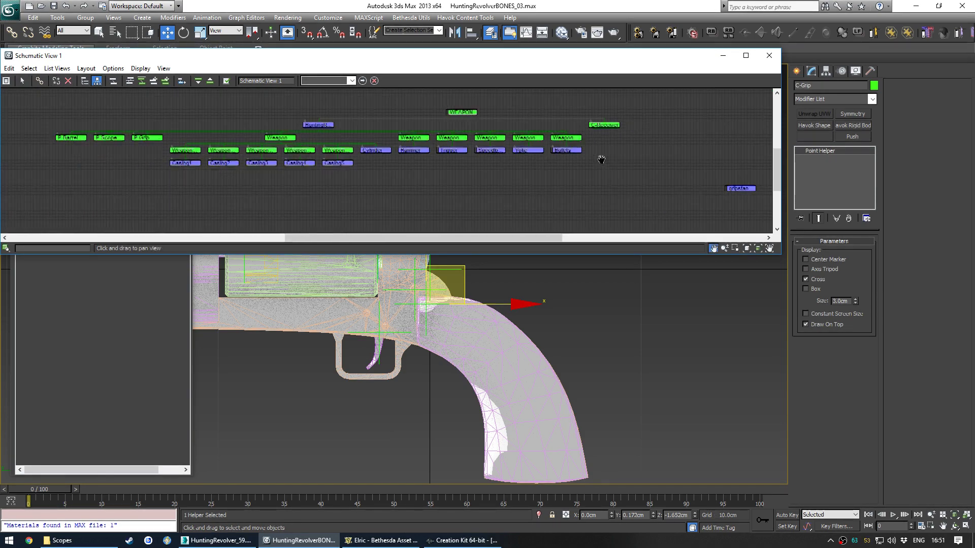
scroll(670, 181, up, 5)
drag(667, 173, 585, 177)
click(652, 184)
key(c)
click(580, 198)
scroll(508, 196, up, 3)
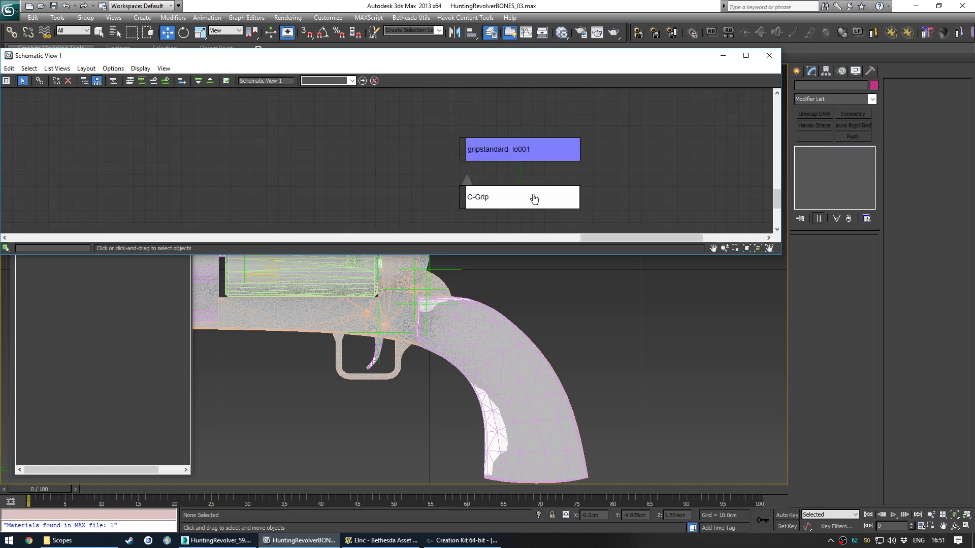
Step: Rename the gripstandard_lo001 mesh Grip Standard
click(568, 149)
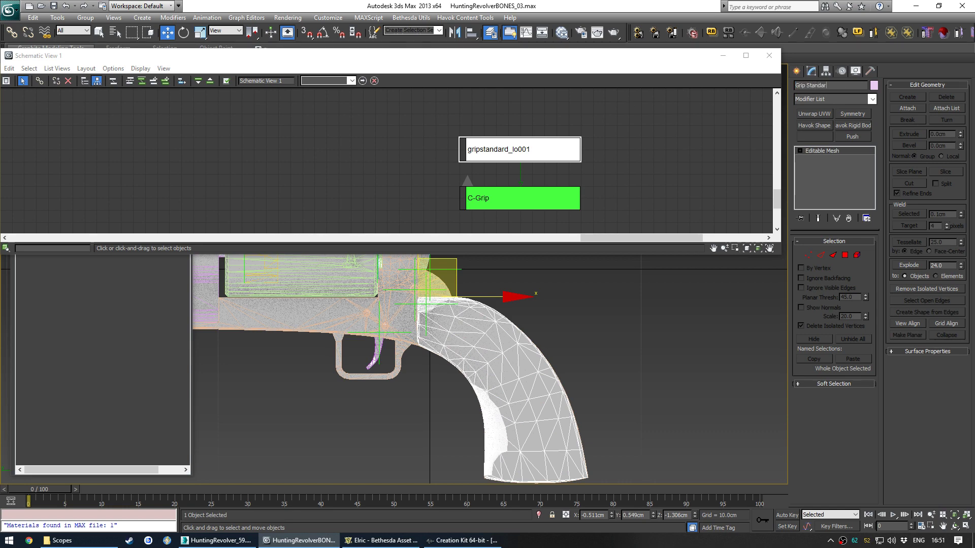
click(607, 148)
scroll(593, 169, down, 3)
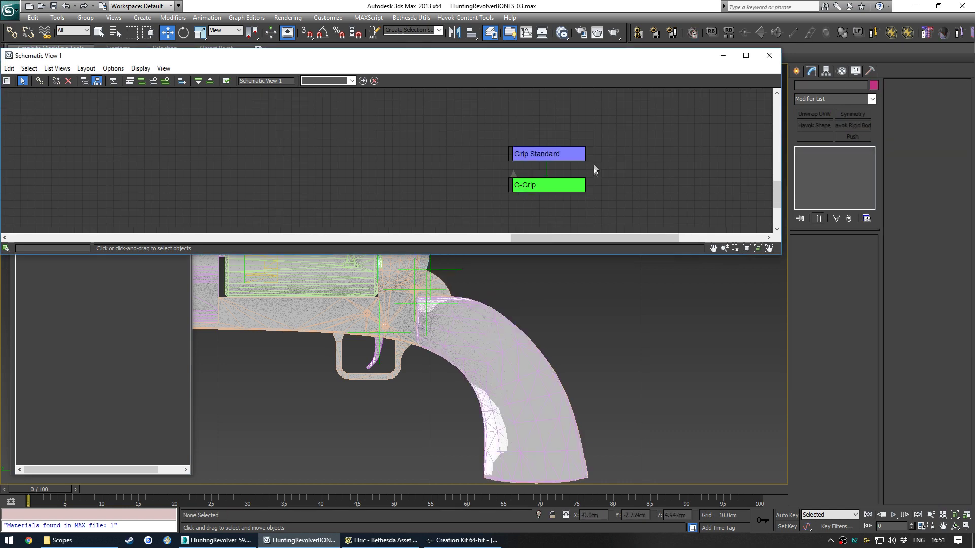
Step: Export the Grip Standard mesh as HuntingRevolverGripStandard_1.nif into the Elric convert meshes folder with the PE Weapon export script
click(569, 157)
key(ctrl+e)
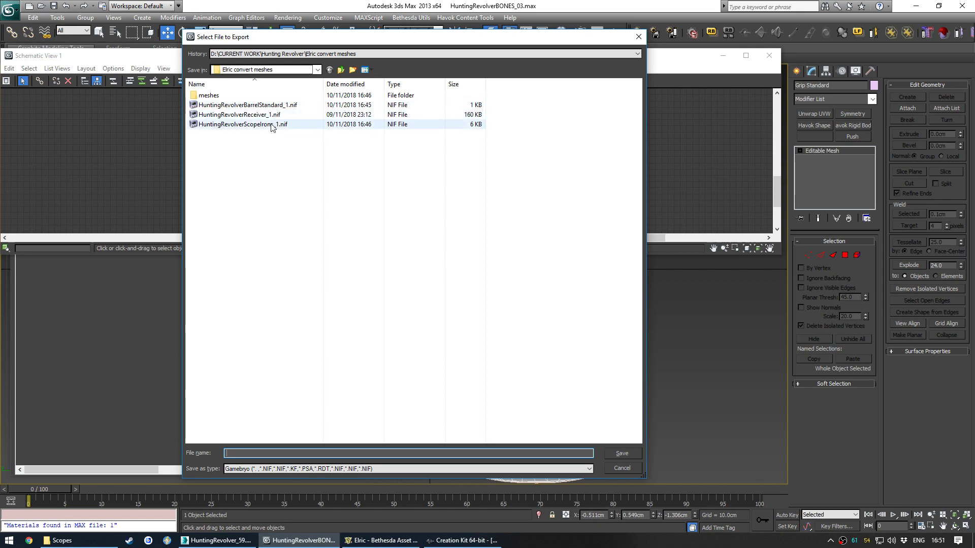
click(274, 125)
drag(267, 453, 293, 453)
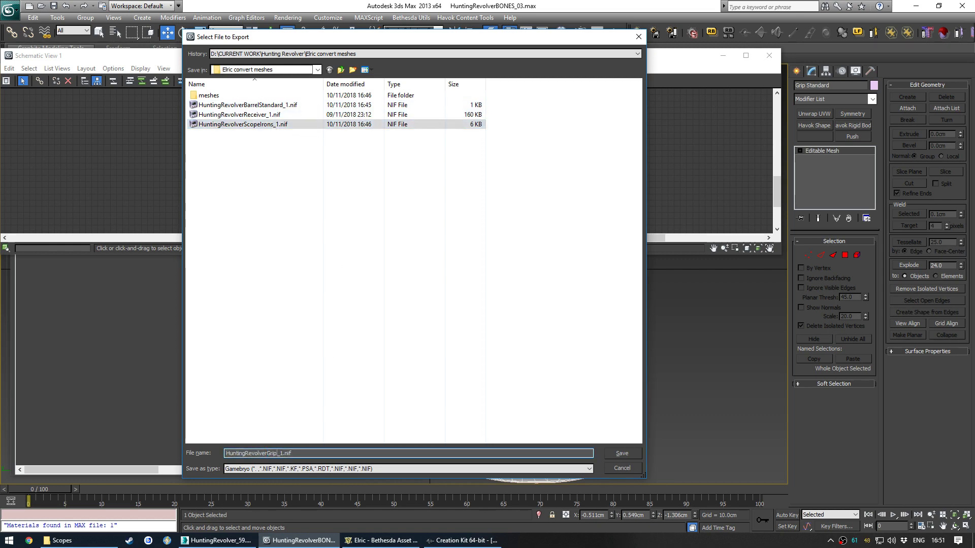
text(GripStandard)
key(Return)
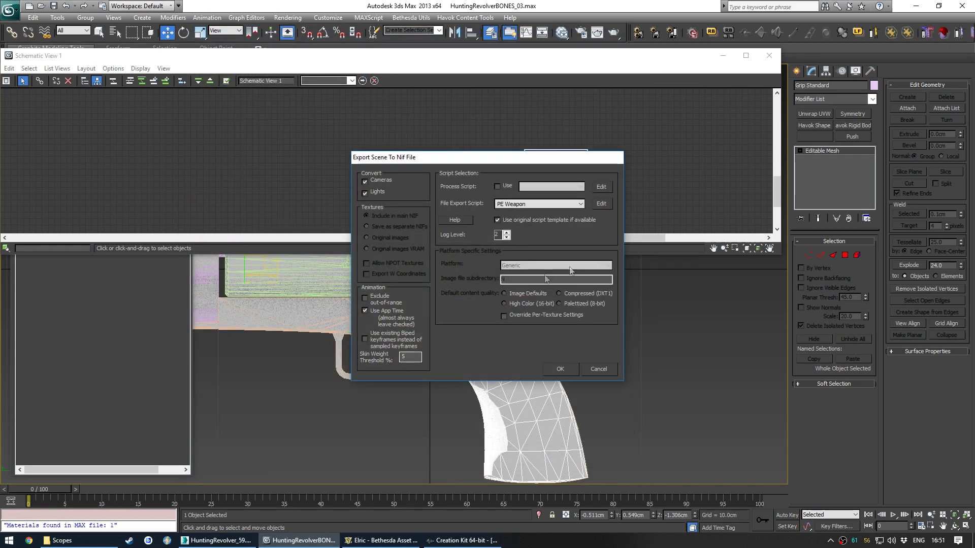
click(564, 366)
click(381, 540)
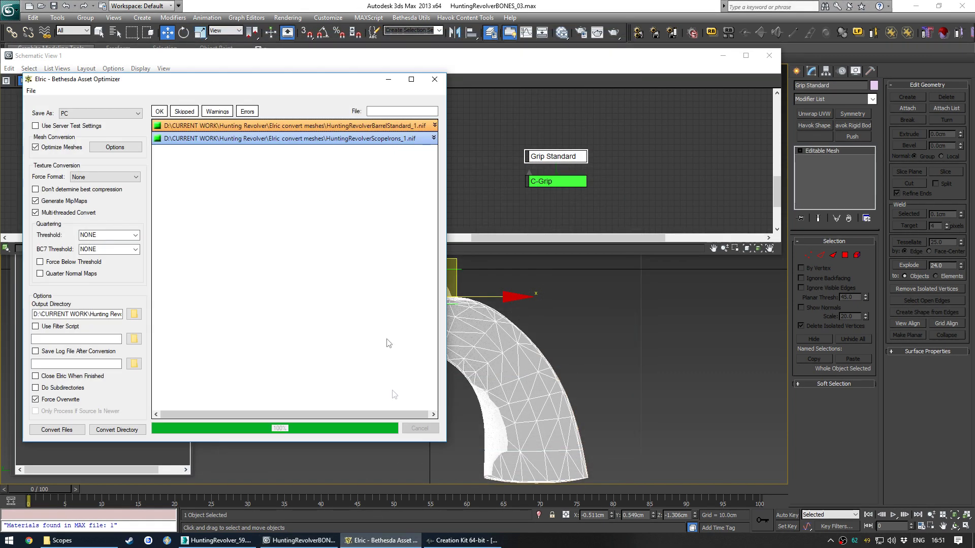
click(57, 429)
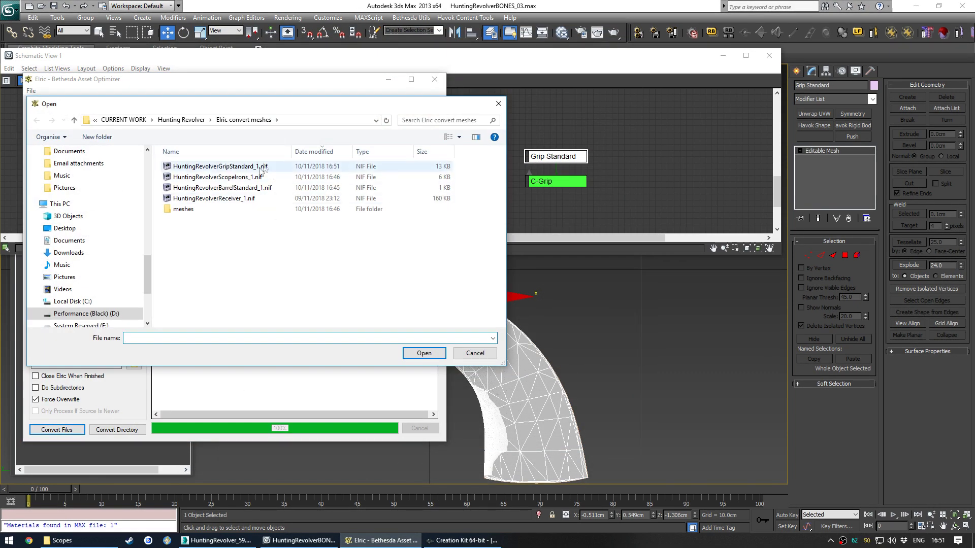
click(498, 103)
click(524, 106)
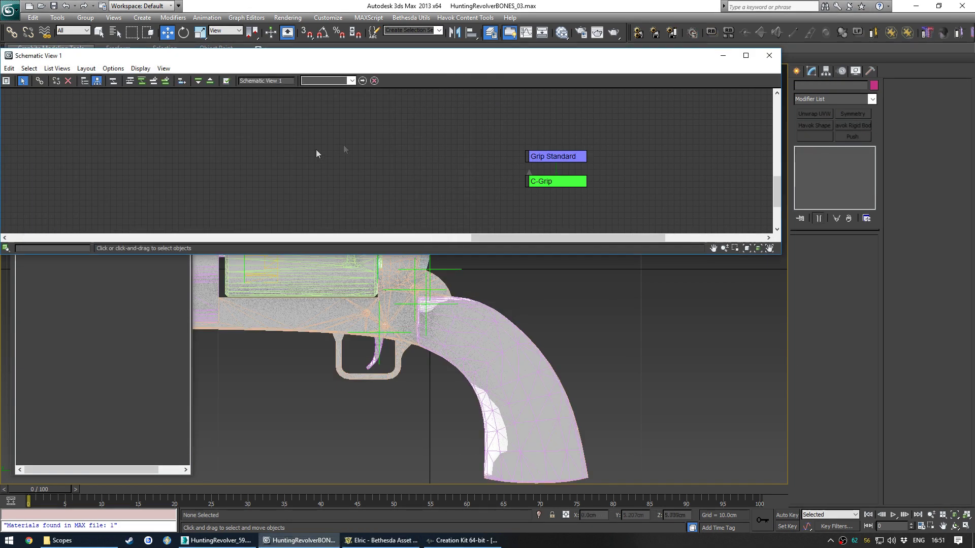
Step: Find the Barrel Standard mesh in Schematic View and re-export it over HuntingRevolverBarrelStandard_1.nif
scroll(330, 147, down, 3)
middle_drag(330, 148, 496, 205)
scroll(508, 161, down, 2)
scroll(315, 134, up, 5)
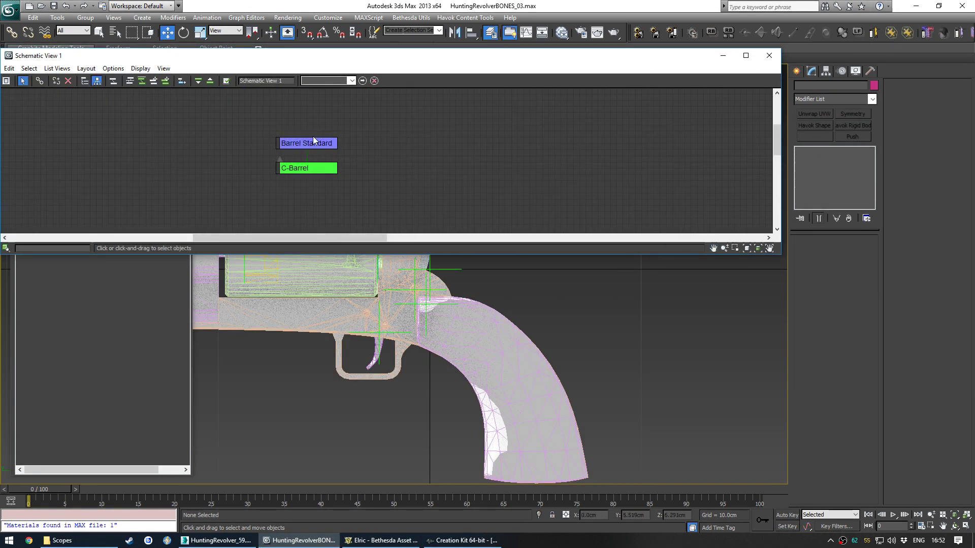
click(331, 143)
key(ctrl+e)
double_click(290, 105)
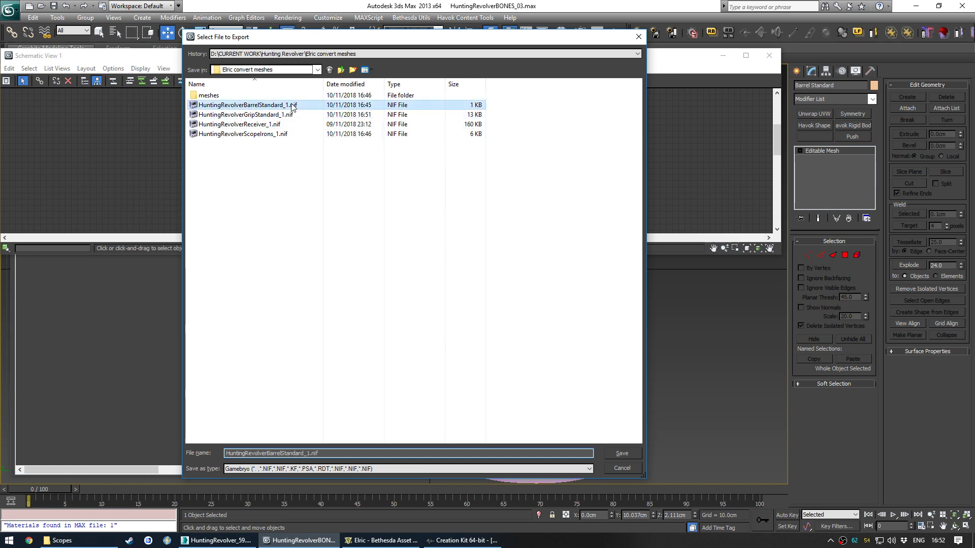
key(Return)
Step: Switch to Elric and convert HuntingRevolverBarrelStandard_1.nif and HuntingRevolverGripStandard_1.nif together
click(408, 540)
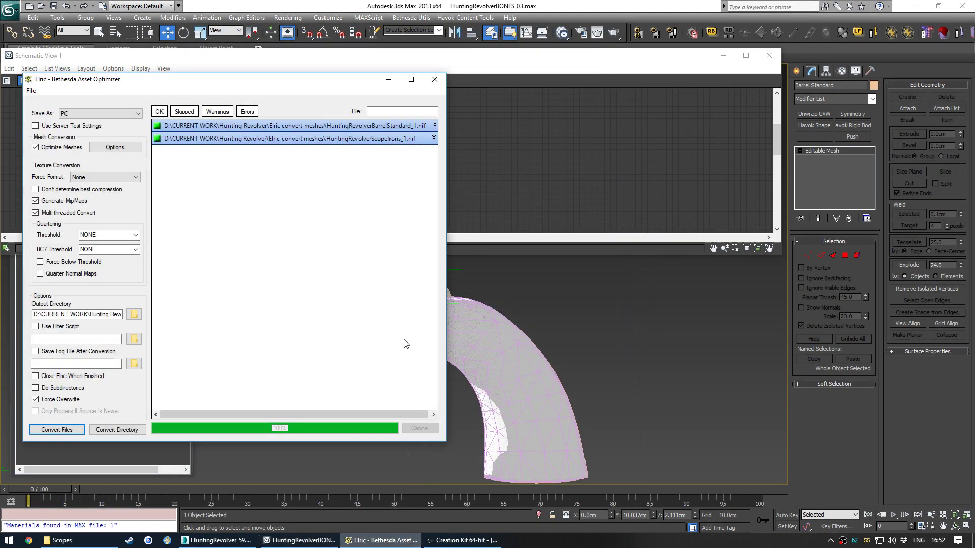
click(76, 427)
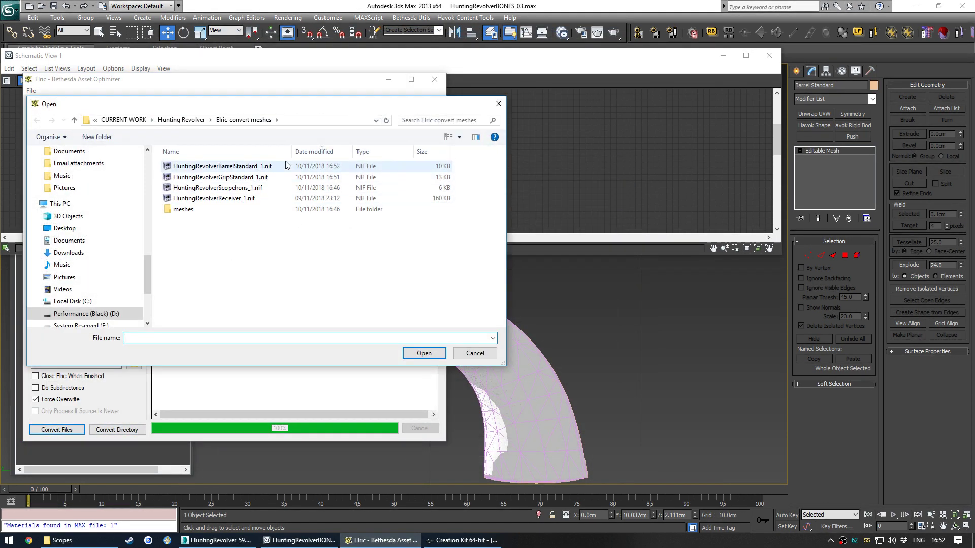
click(271, 166)
ctrl+click(273, 177)
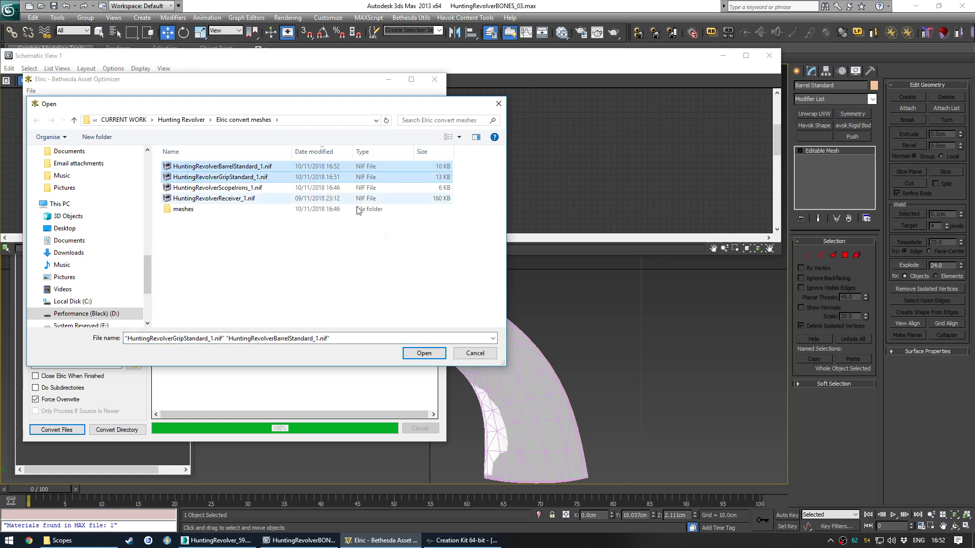
click(416, 356)
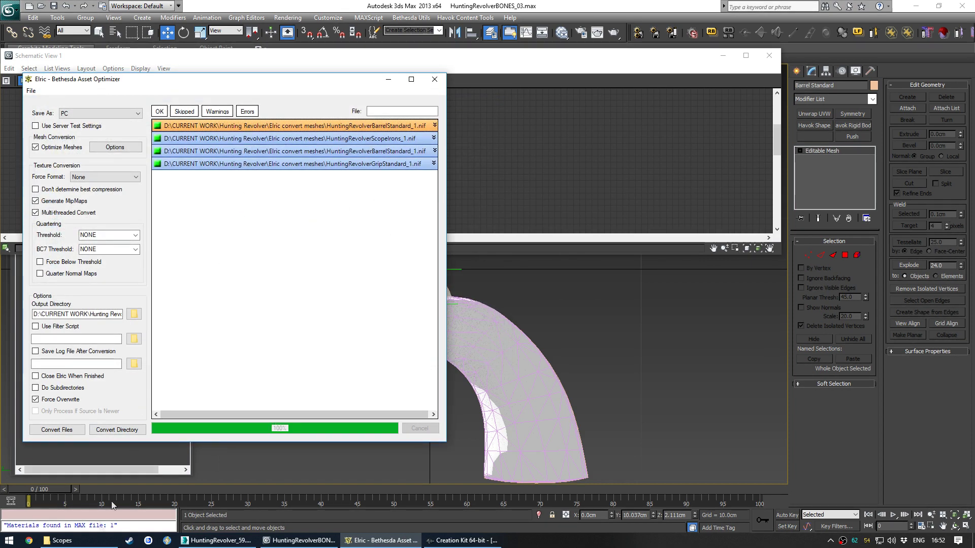
Step: Switch to File Explorer and copy the converted HuntingRevolverGripStandard_1.nif into the game's HuntingRevolver\Grips folder
click(62, 540)
key(alt+Left)
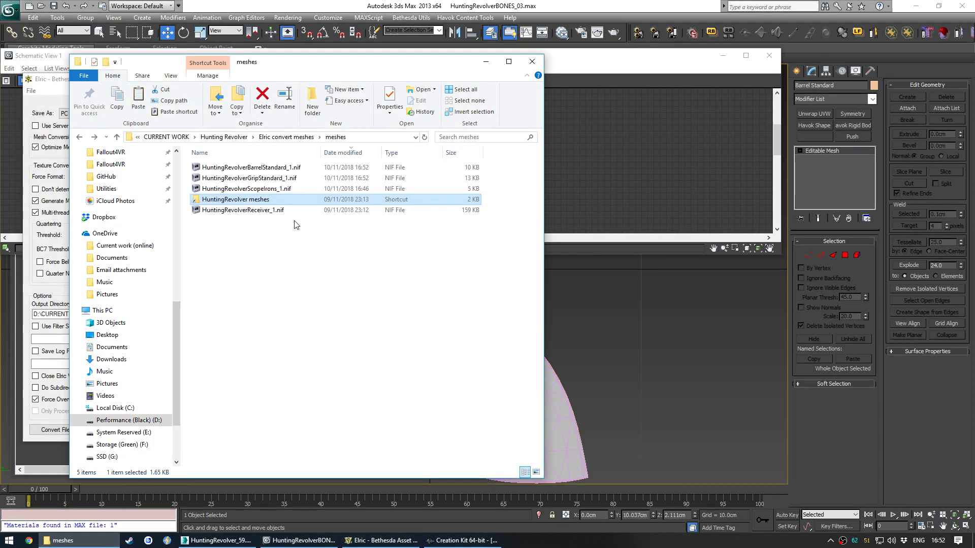
click(292, 168)
click(293, 178)
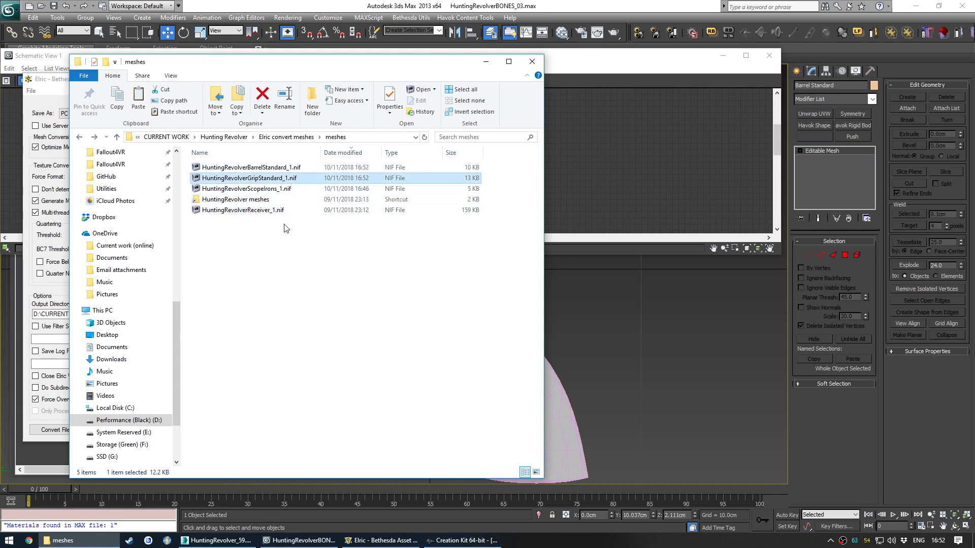
double_click(277, 204)
double_click(272, 178)
click(277, 167)
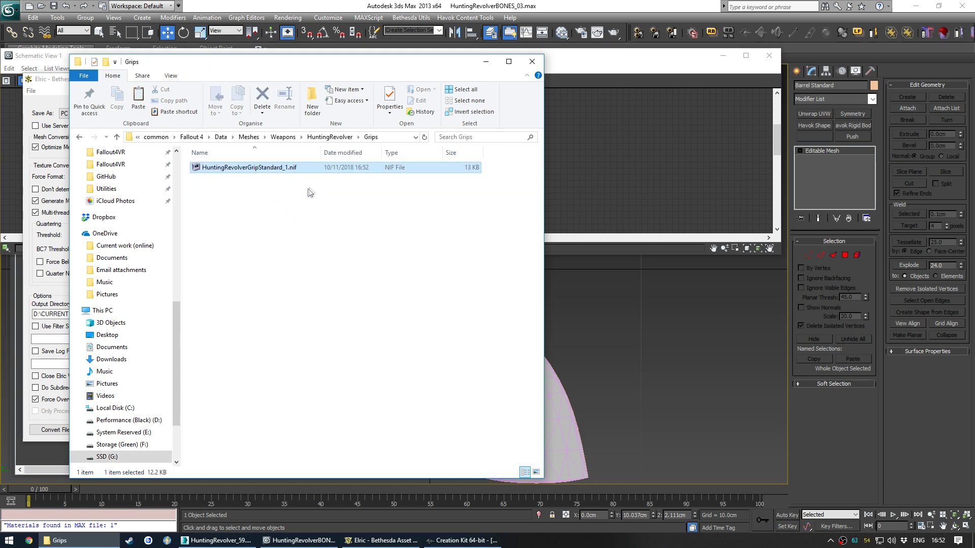
Step: Copy the converted HuntingRevolverBarrelStandard_1.nif into the game's HuntingRevolver\Barrels folder, replacing the existing file
key(alt+Left)
key(alt+Left)
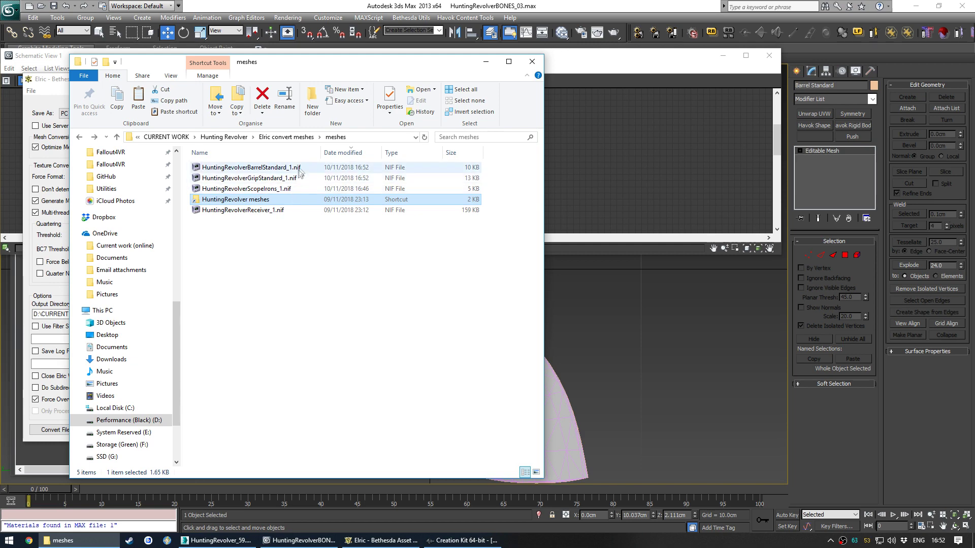
click(297, 167)
double_click(236, 200)
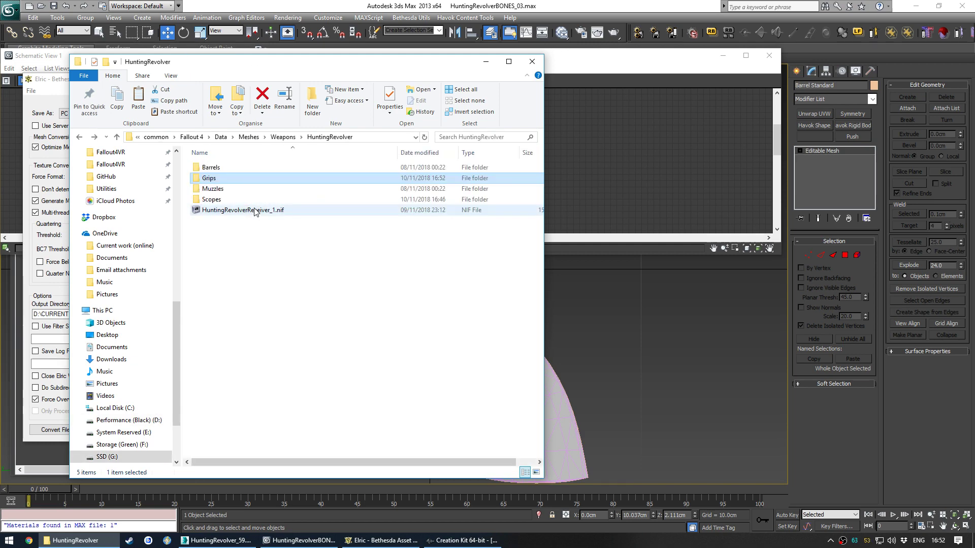
double_click(254, 169)
key(ctrl+v)
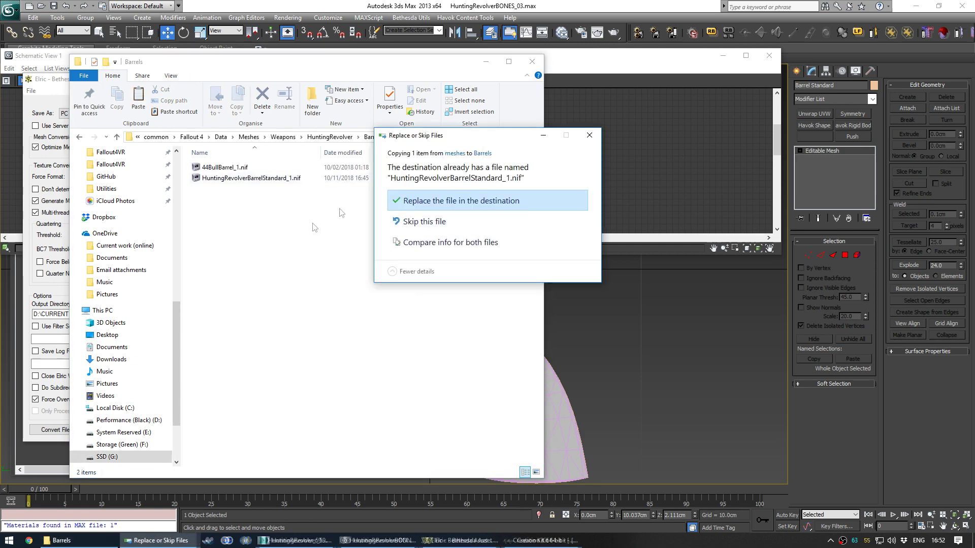
key(Return)
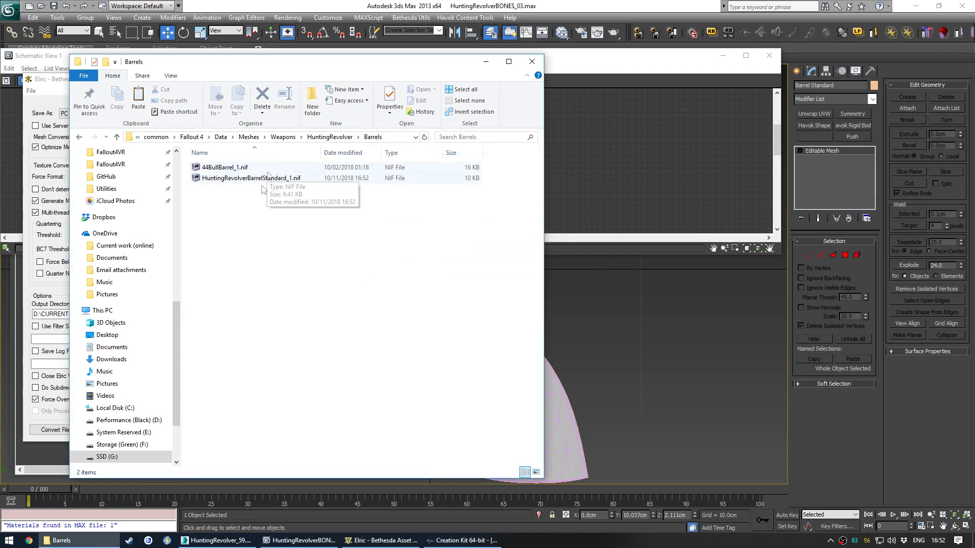
Step: Delete 44BullBarrel_1.nif from the Barrels folder and return to the HuntingRevolver folder
click(231, 168)
click(249, 206)
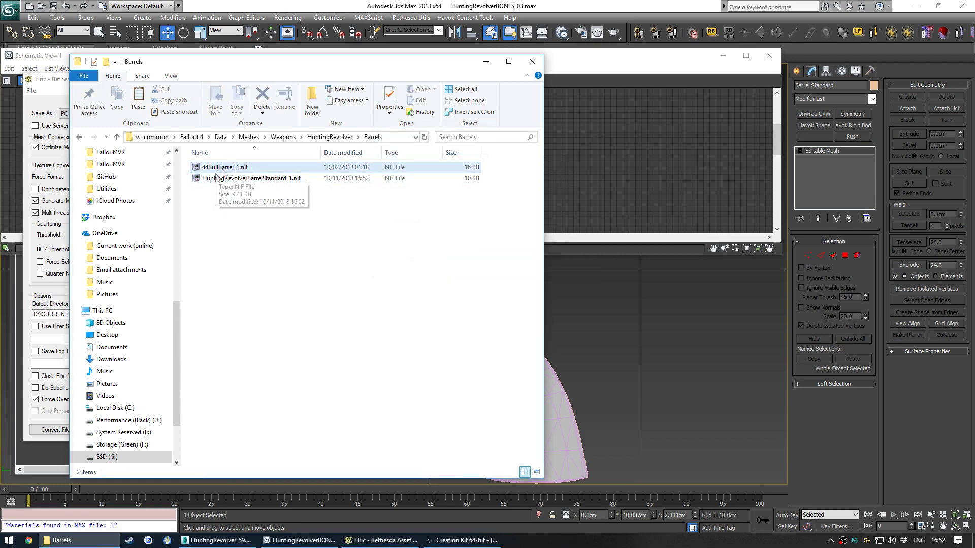
click(263, 168)
key(Delete)
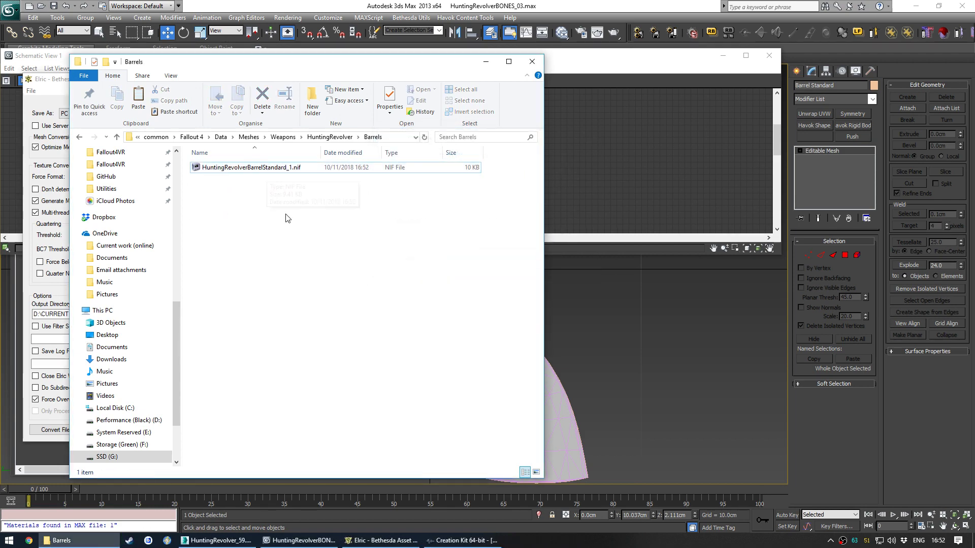
key(BackSpace)
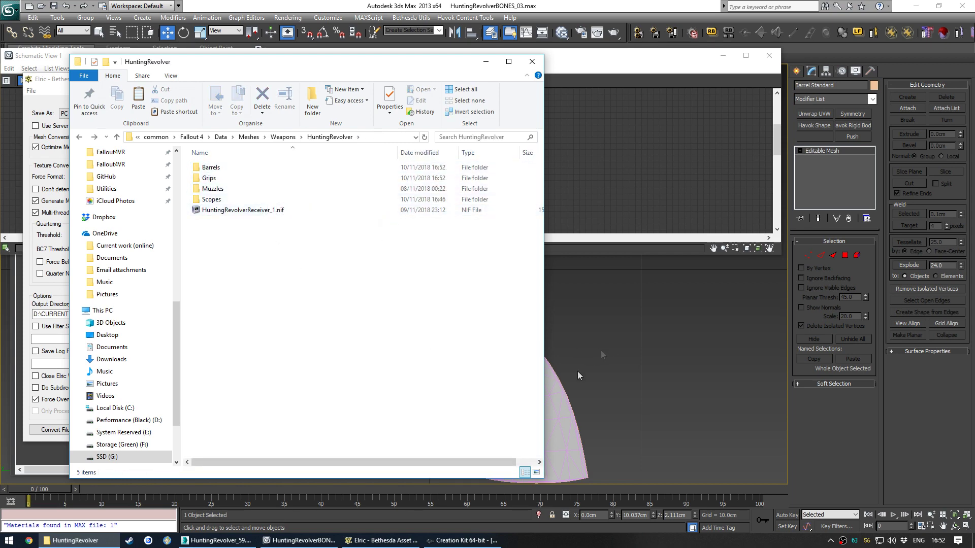
Step: Switch to Creation Kit, shorten the Object Window, and place a reduced Render Window beside the Cell View
click(464, 541)
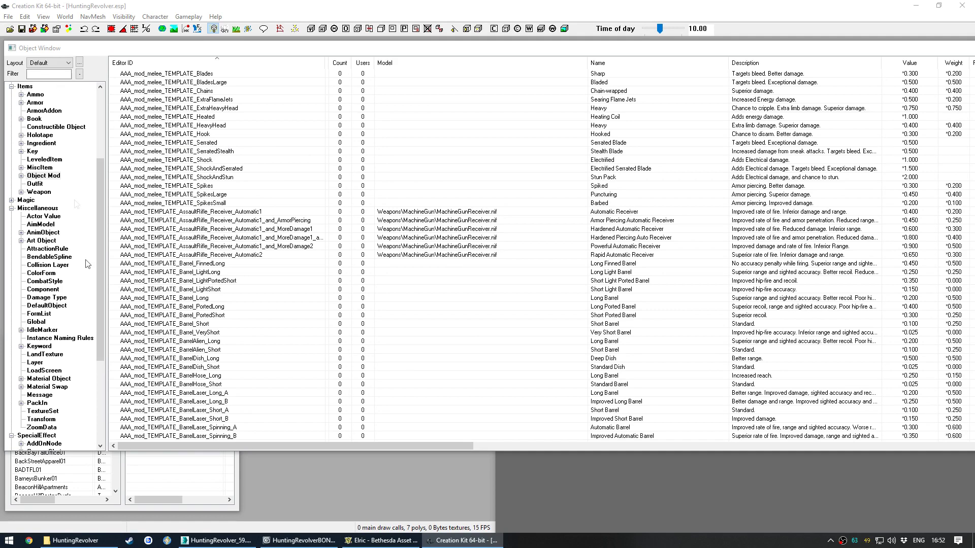
click(162, 452)
drag(178, 452, 233, 333)
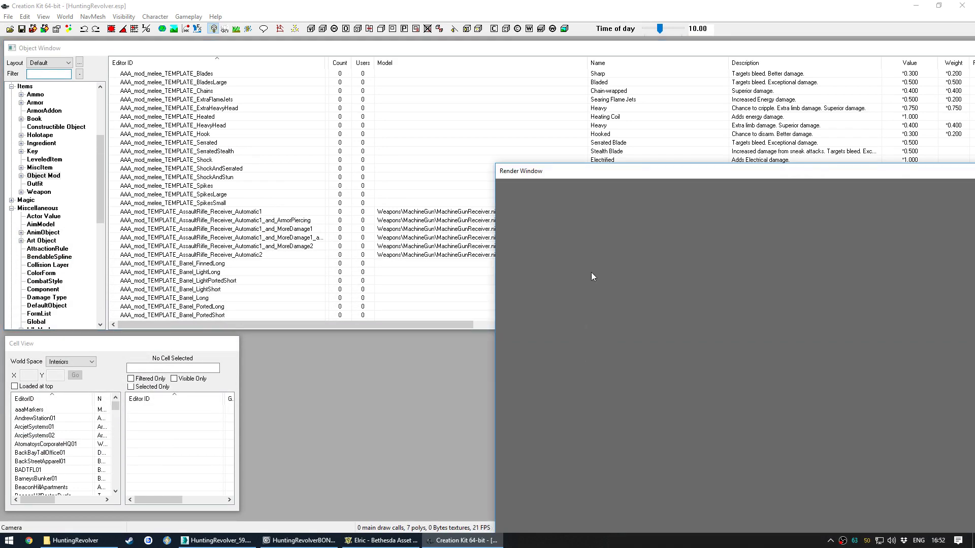
drag(570, 173, 315, 357)
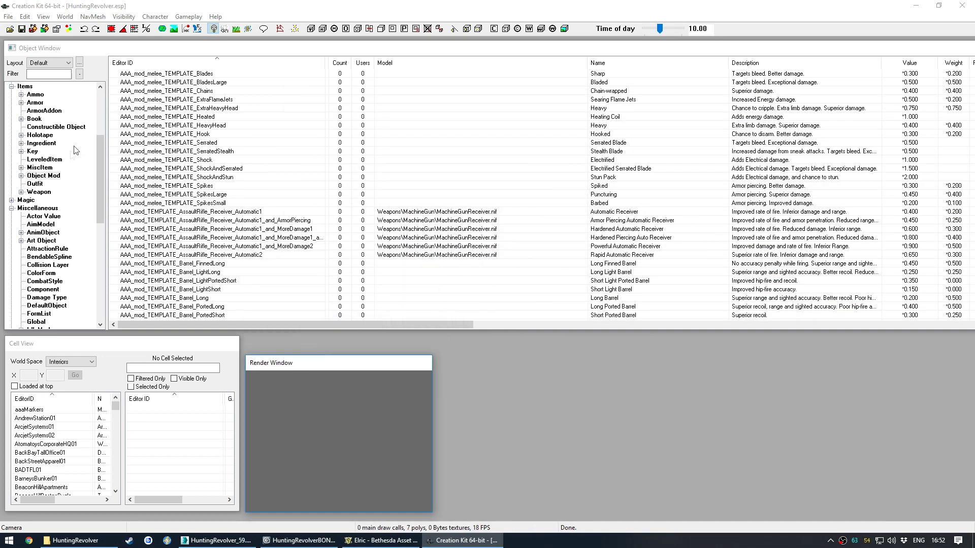
Step: Filter the weapons by "grev", preview the HuntingRevolver weapon's assembled model, and close the preview
click(39, 192)
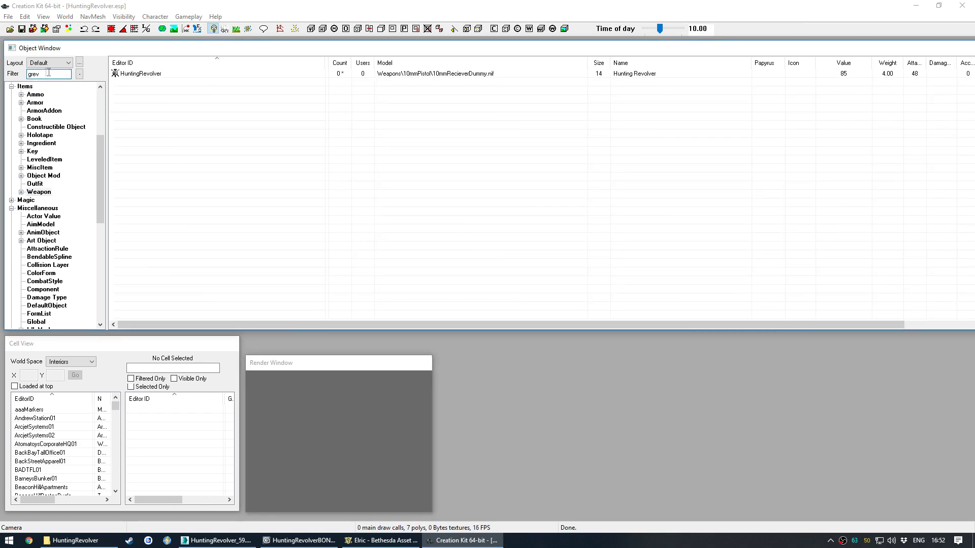
right_click(146, 76)
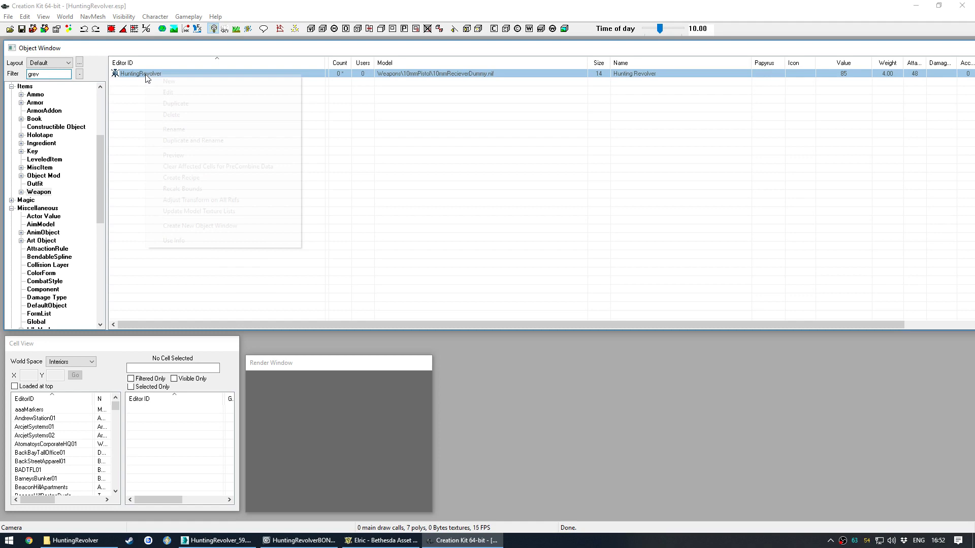
click(176, 152)
drag(459, 203, 615, 202)
scroll(573, 205, down, 1)
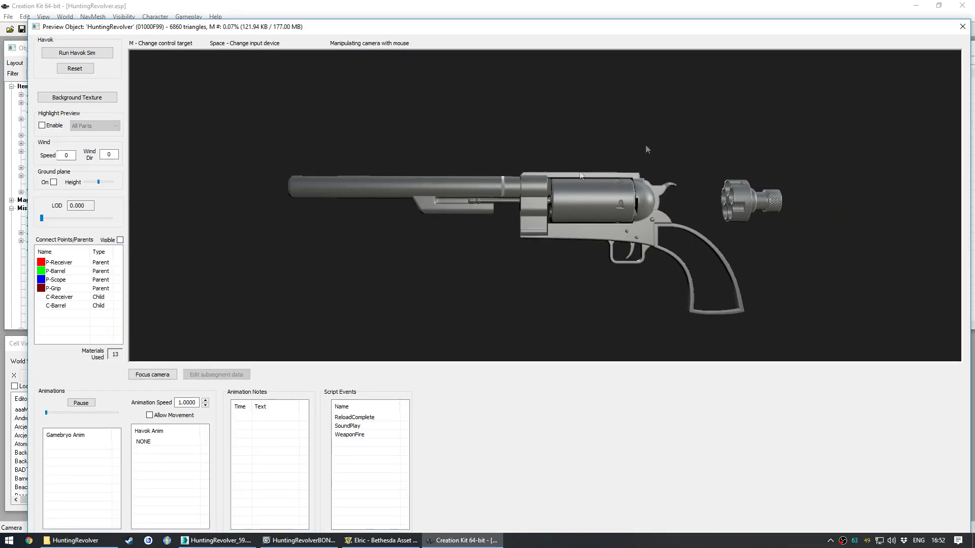
click(962, 27)
Step: Assign Grips\HuntingRevolverGripStandard_1.nif as the model of the mod_HuntingRevolver_Grip_Standard object mod and save the record
click(130, 127)
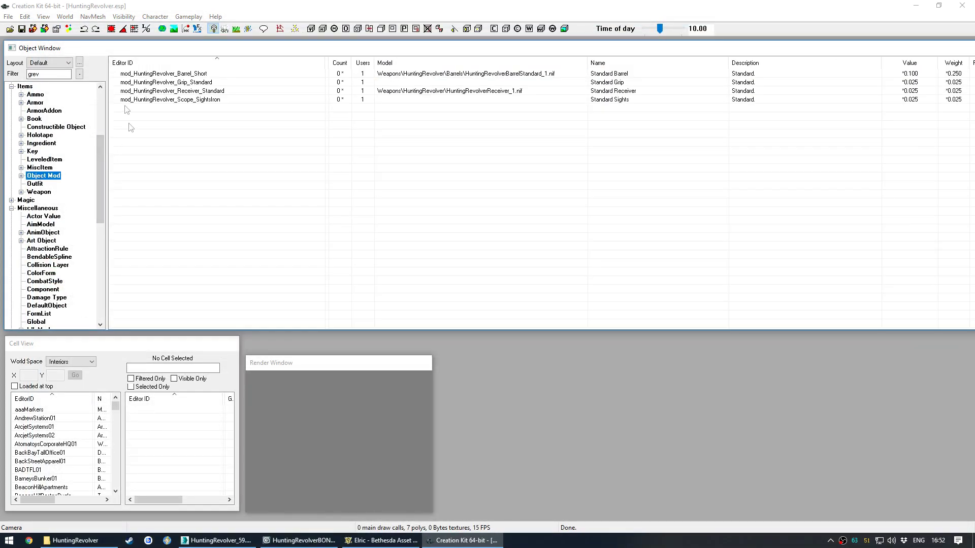
click(191, 82)
key(Return)
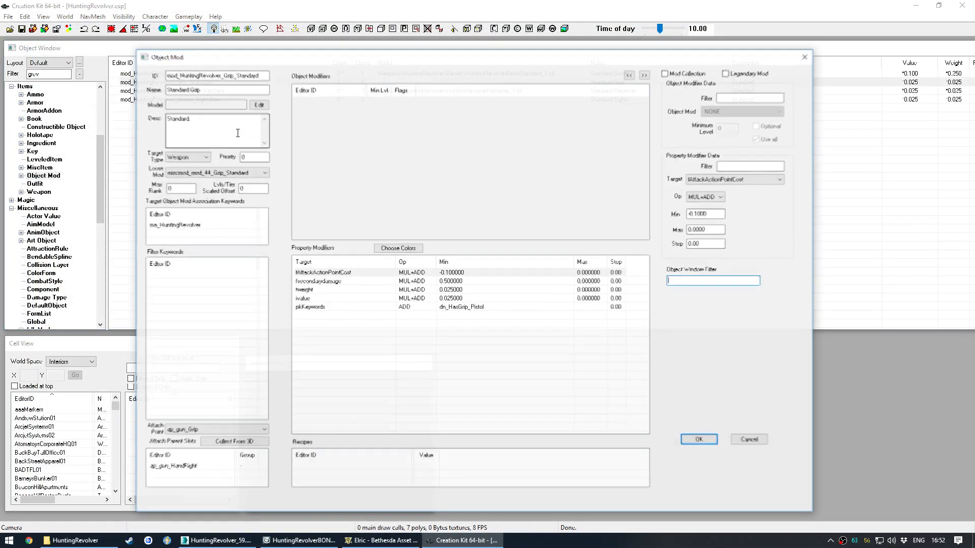
click(251, 104)
click(446, 85)
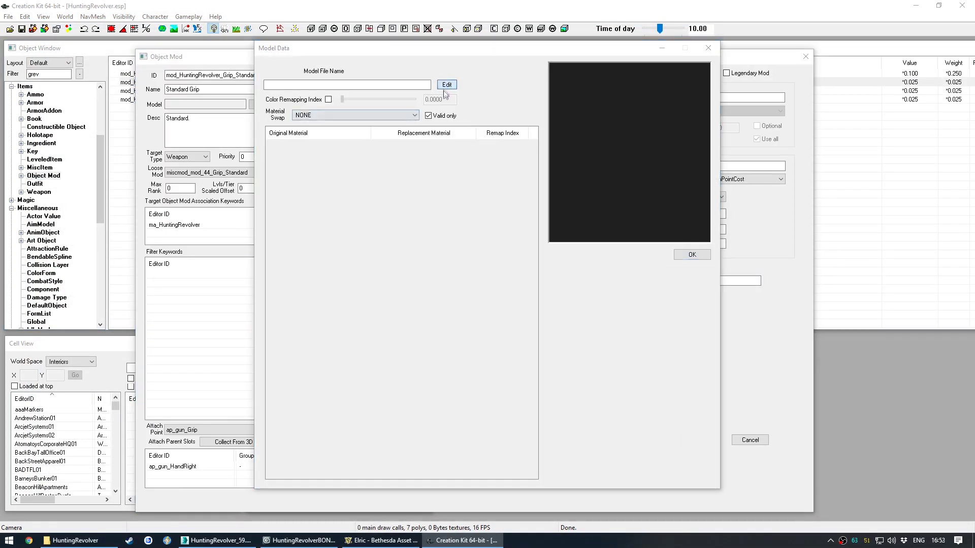
click(465, 81)
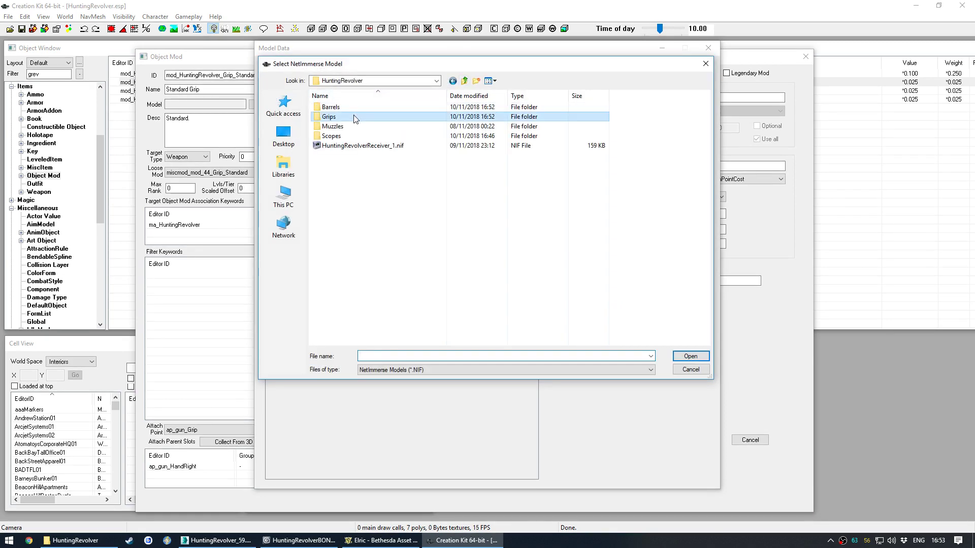
double_click(376, 117)
double_click(364, 107)
drag(617, 183, 711, 197)
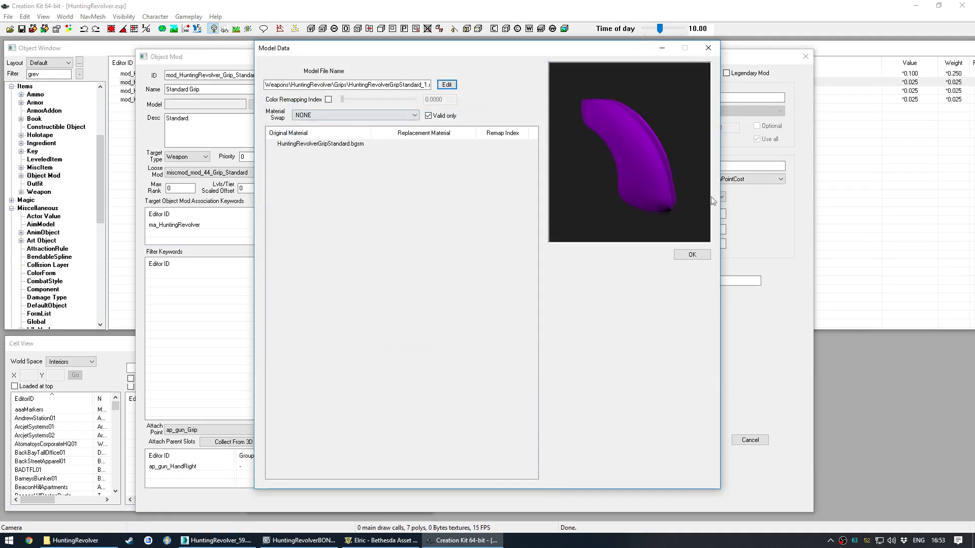
click(690, 254)
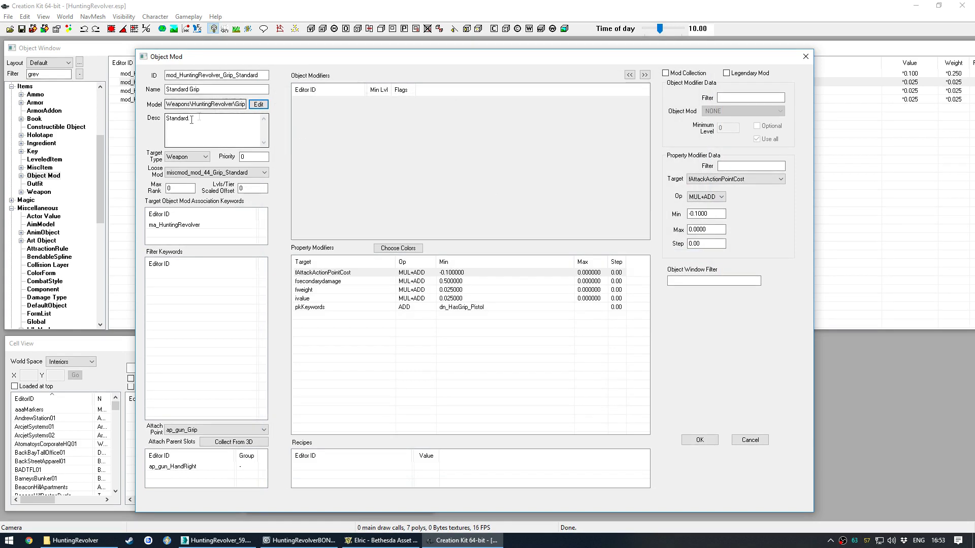
click(707, 441)
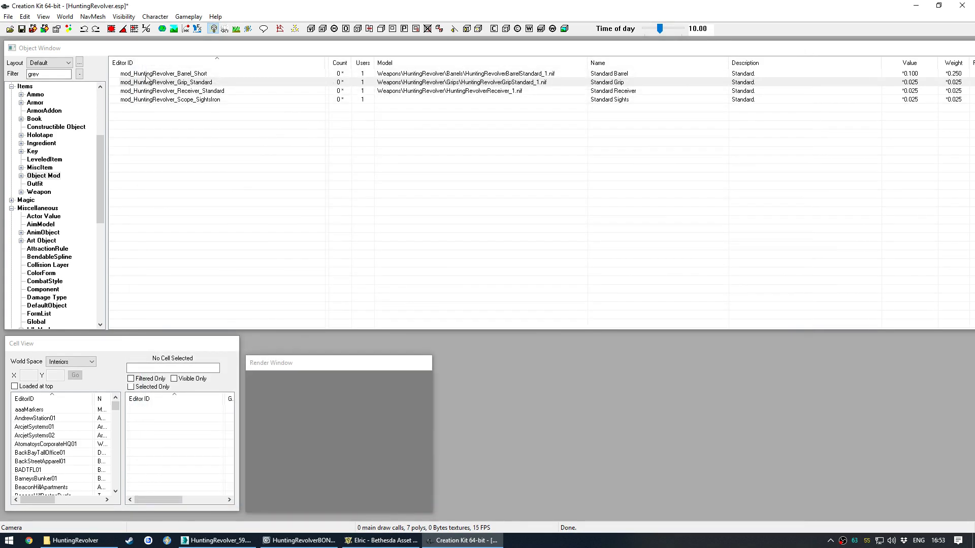
Step: Check the model preview of the mod_HuntingRevolver_Barrel_Short object mod and accept the record
click(200, 74)
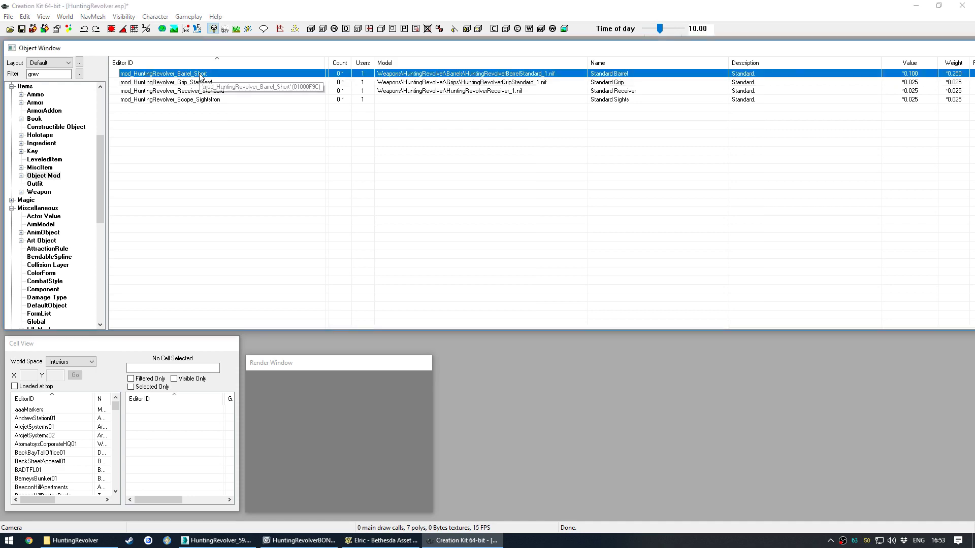
key(Return)
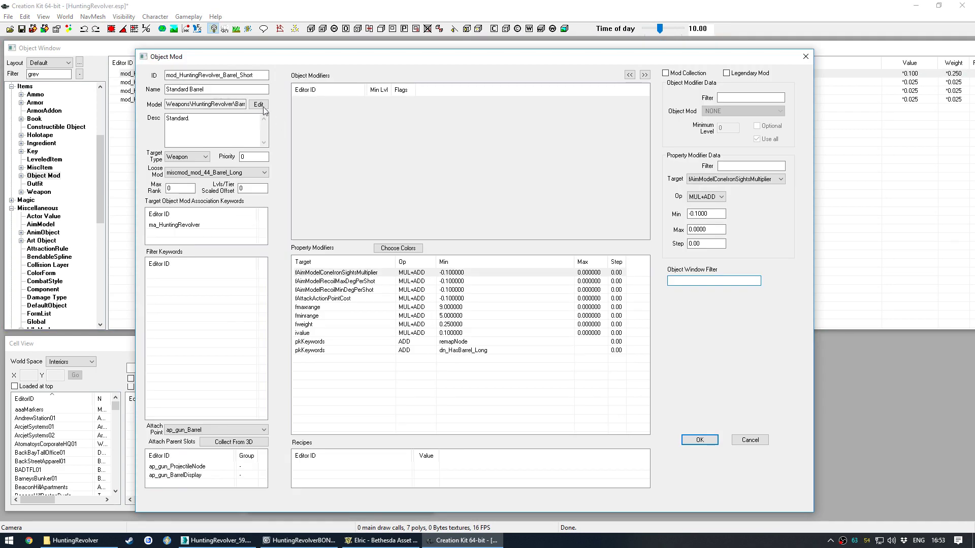
click(257, 104)
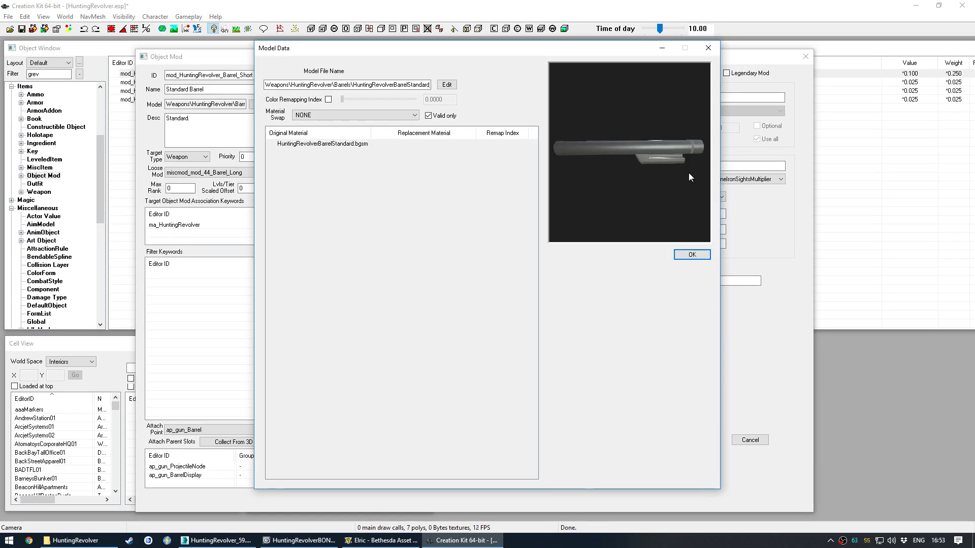
click(692, 254)
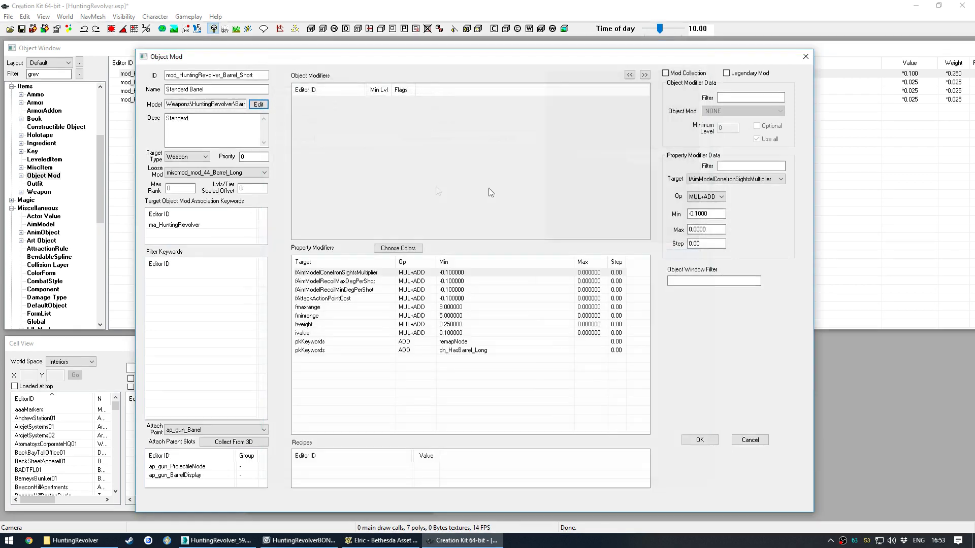
click(700, 441)
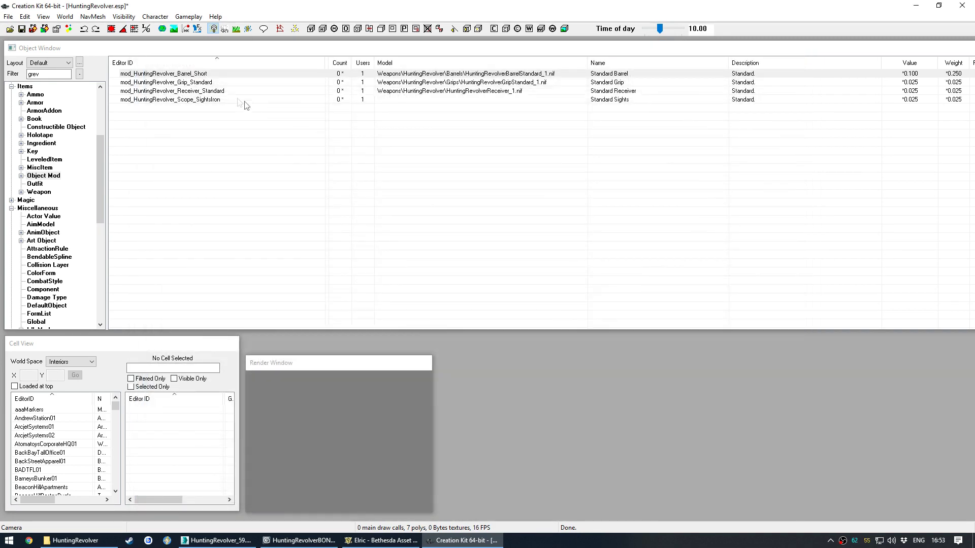
Step: Assign Scopes\HuntingRevolverScopeIrons_1.nif as the model of the mod_HuntingRevolver_Scope_SightsIron object mod, accept the record, and save the plugin
click(199, 100)
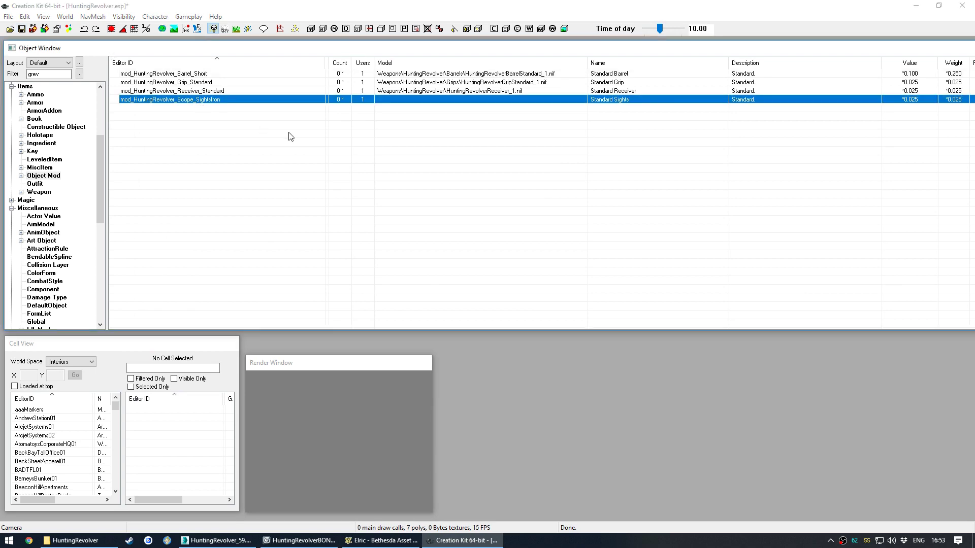
key(Return)
click(258, 104)
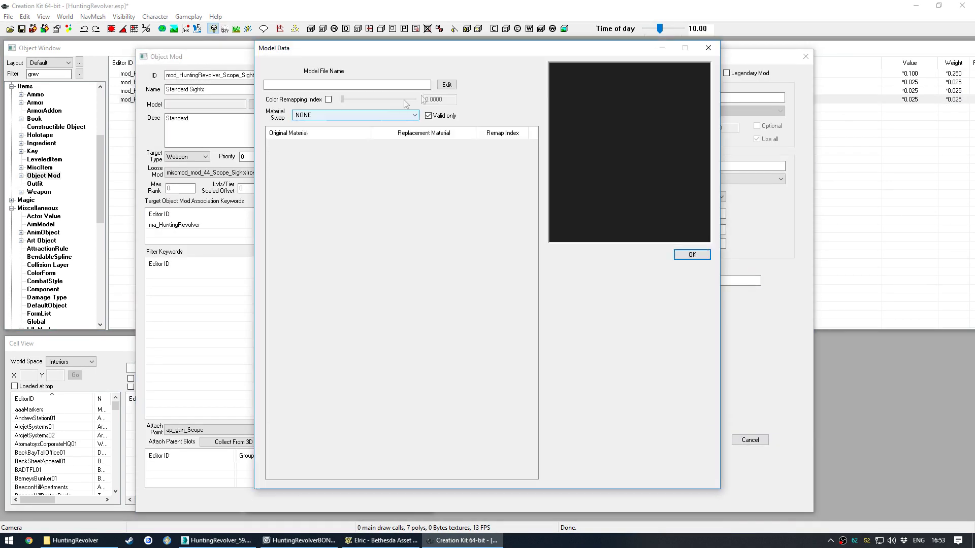
click(446, 83)
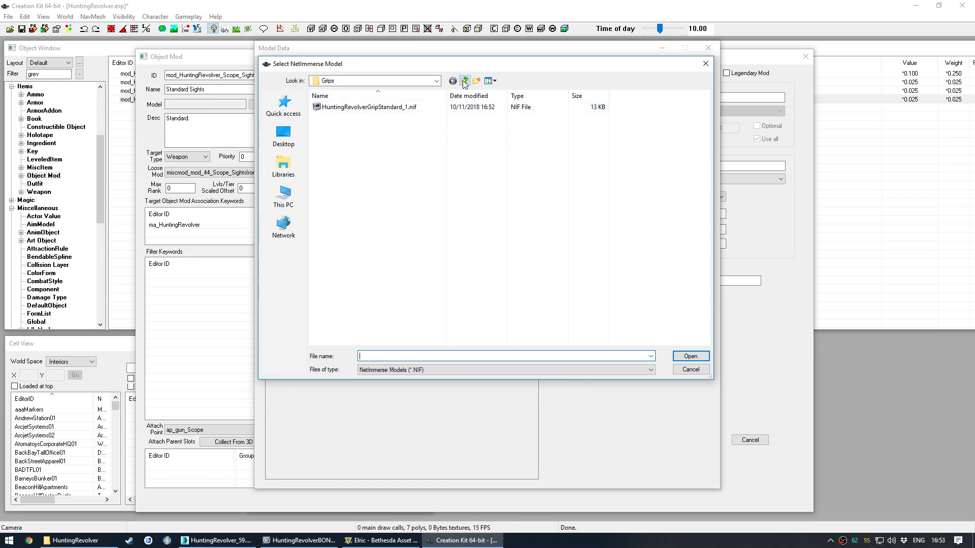
click(464, 80)
double_click(362, 133)
double_click(366, 107)
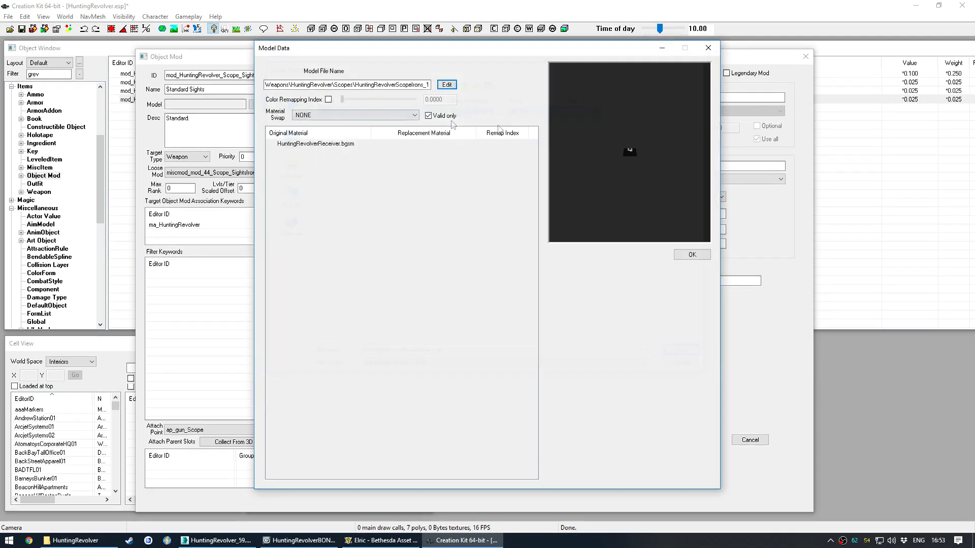
click(687, 262)
click(686, 441)
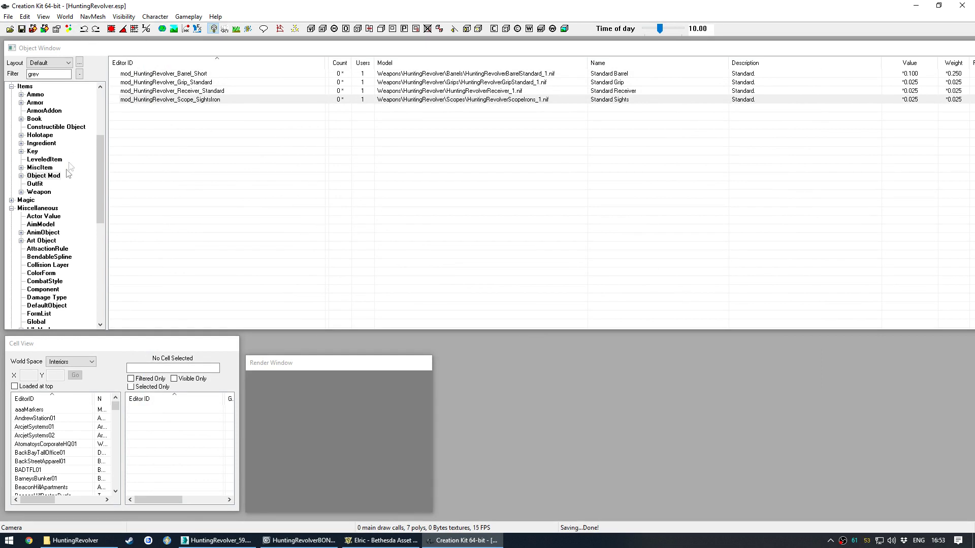
Step: Preview the HuntingRevolver weapon with its parts attached, examine how the barrel, sights and grip fit, and close the preview
click(46, 194)
double_click(163, 75)
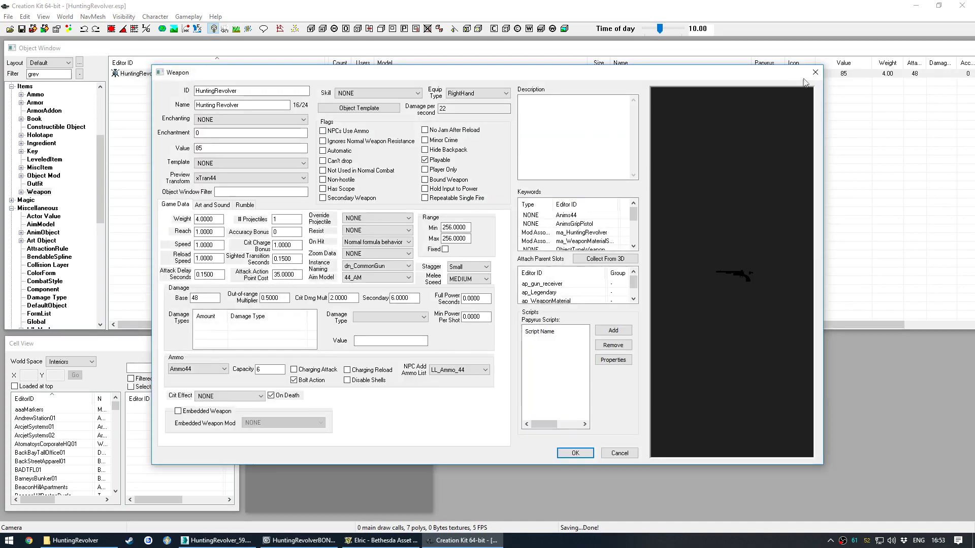
click(811, 74)
right_click(171, 75)
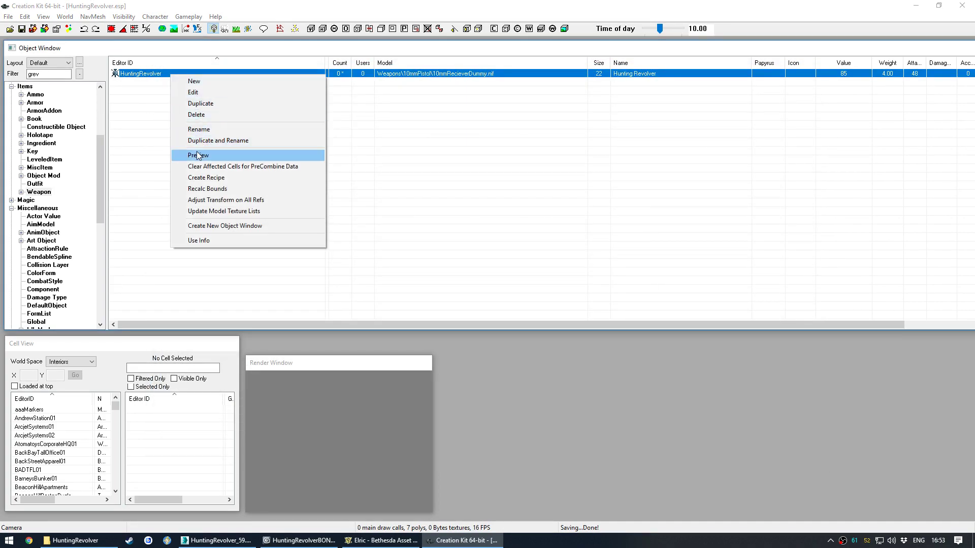
click(203, 155)
drag(501, 219, 597, 221)
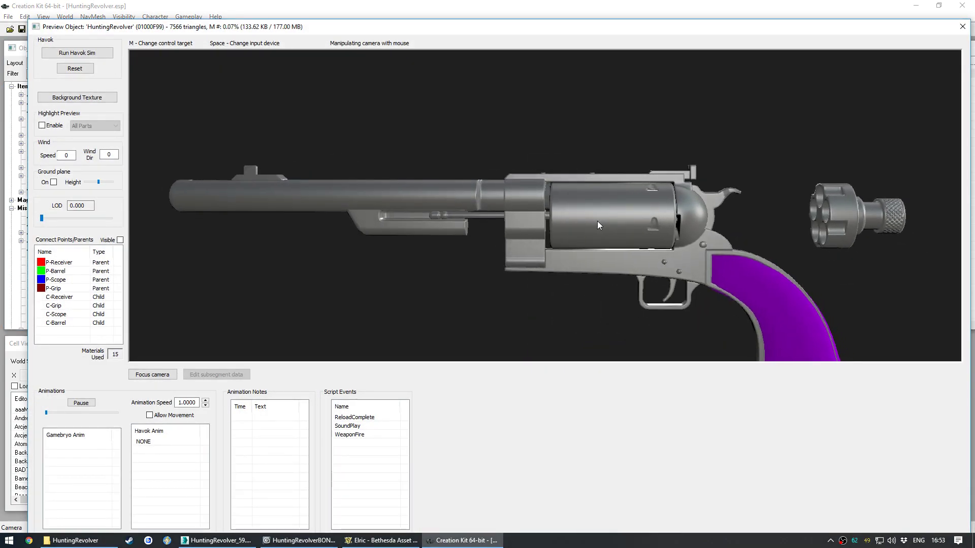
drag(486, 214, 640, 91)
scroll(441, 202, down, 3)
scroll(554, 235, up, 3)
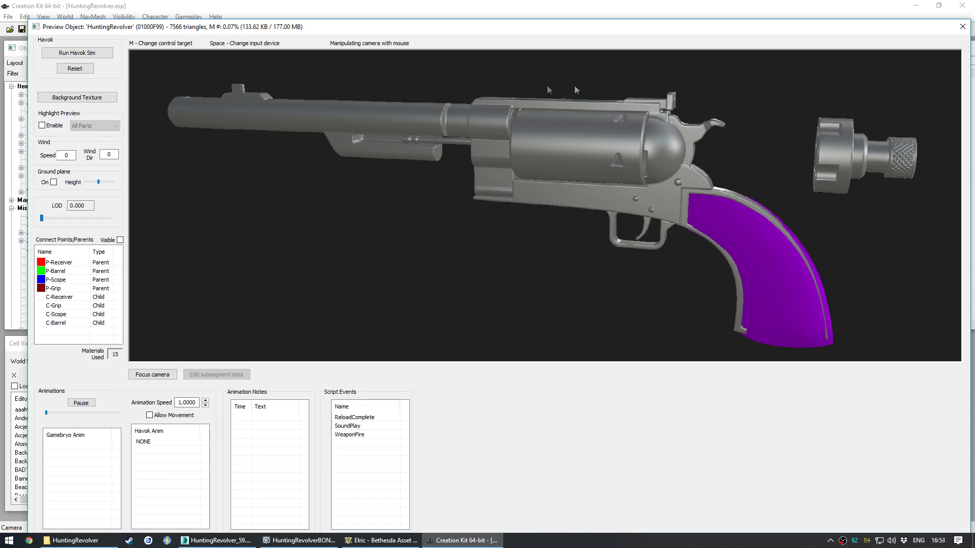
click(961, 26)
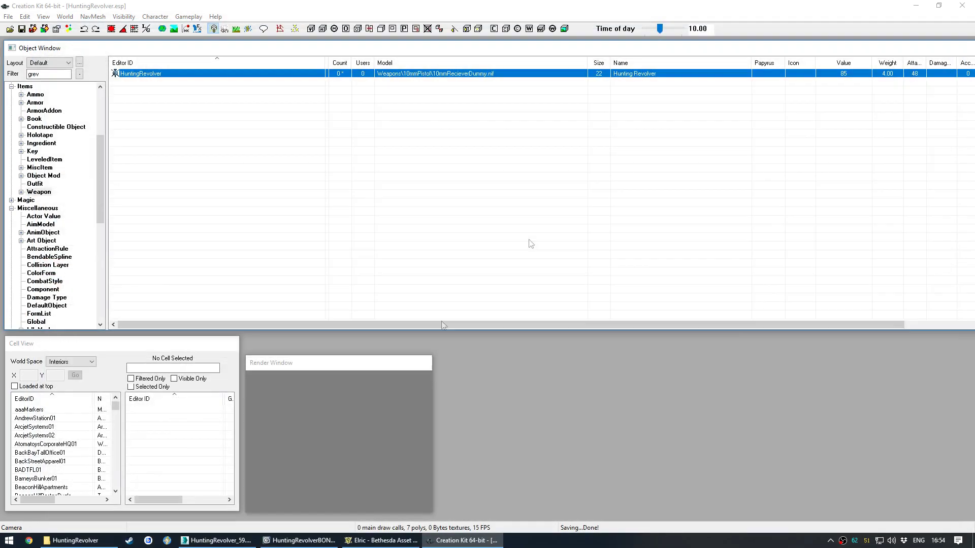
Step: Switch to 3ds Max, clear the selection, and close the layer manager
click(325, 539)
middle_drag(364, 298, 433, 355)
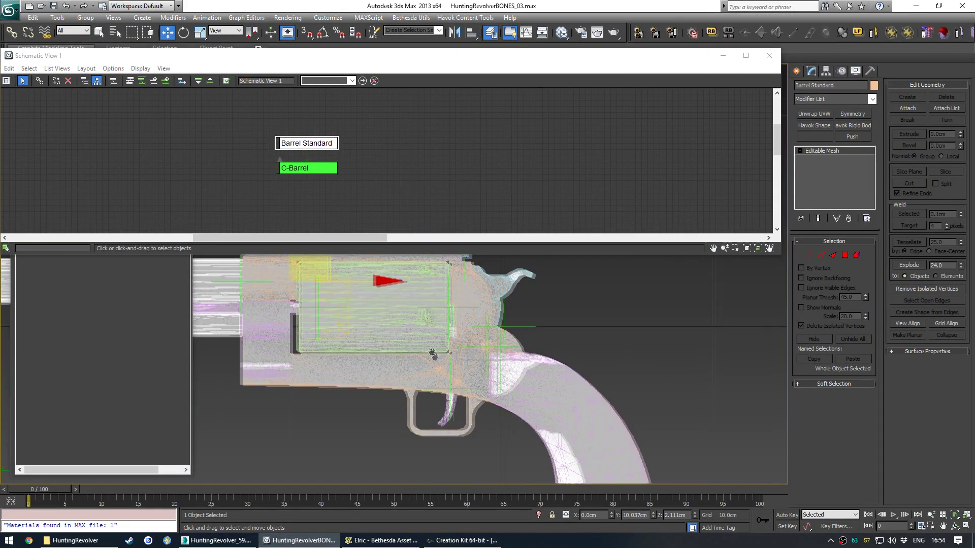
scroll(433, 355, down, 3)
middle_drag(294, 311, 532, 340)
click(504, 360)
scroll(543, 292, up, 5)
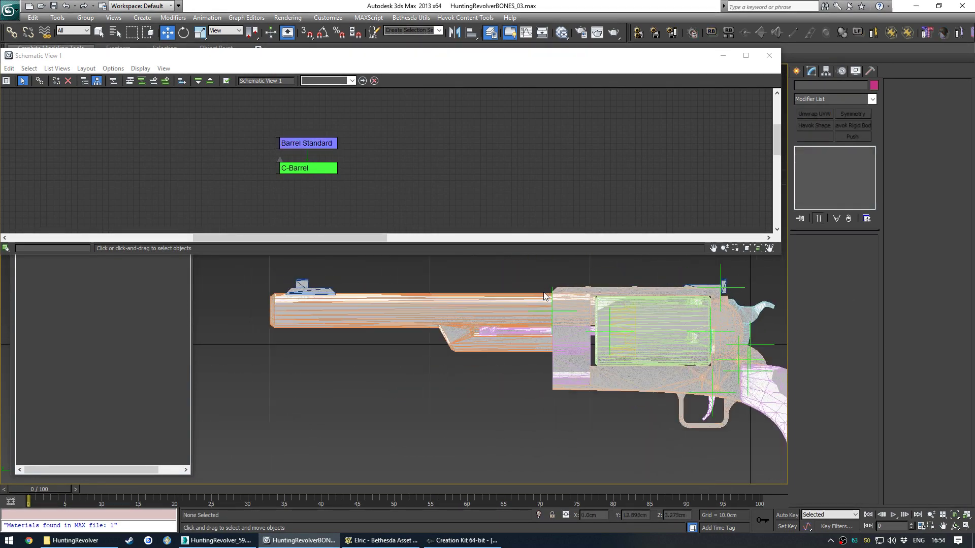
click(76, 302)
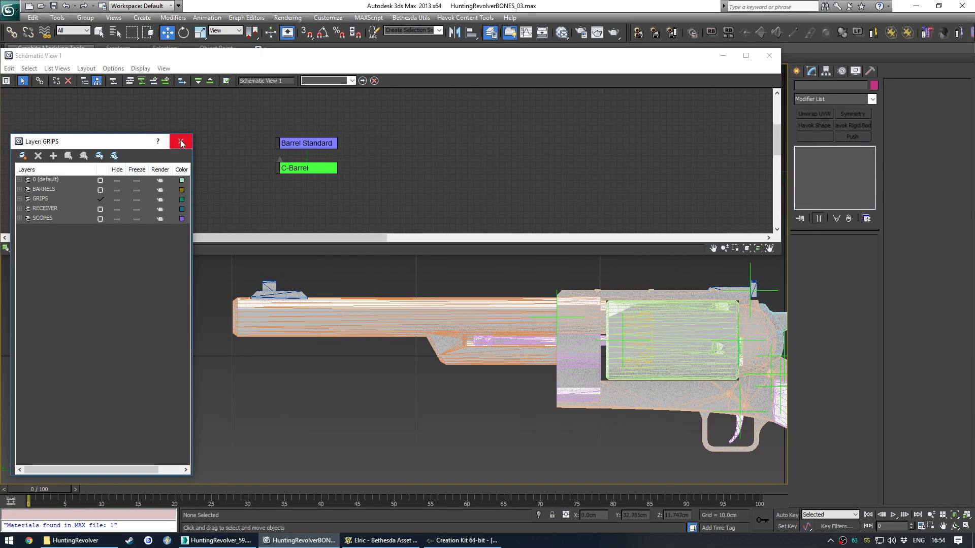
click(181, 142)
scroll(308, 159, up, 2)
Step: Isolate the Barrel Standard mesh and its C-Barrel helper in the viewport
click(305, 135)
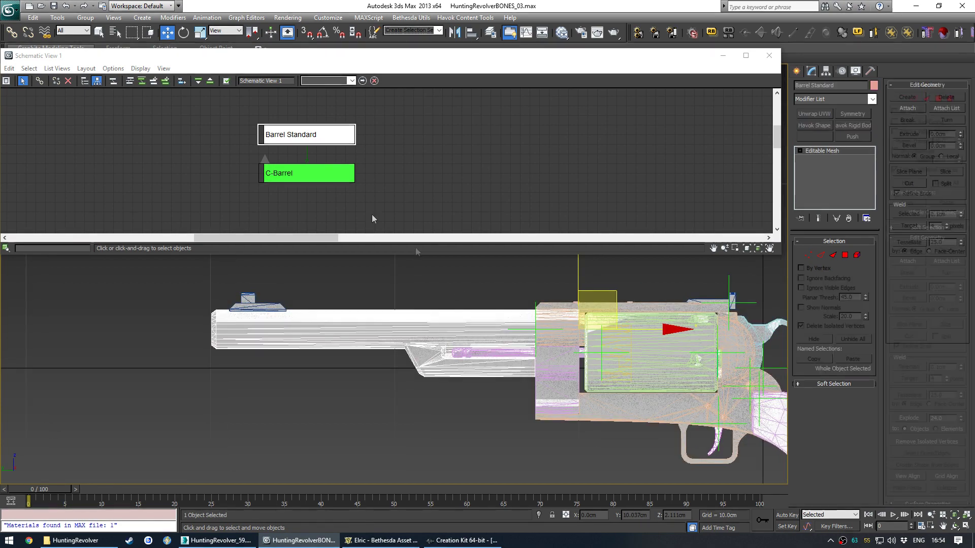
ctrl+click(328, 179)
key(alt+q)
click(442, 385)
middle_drag(441, 340, 444, 374)
scroll(452, 314, up, 2)
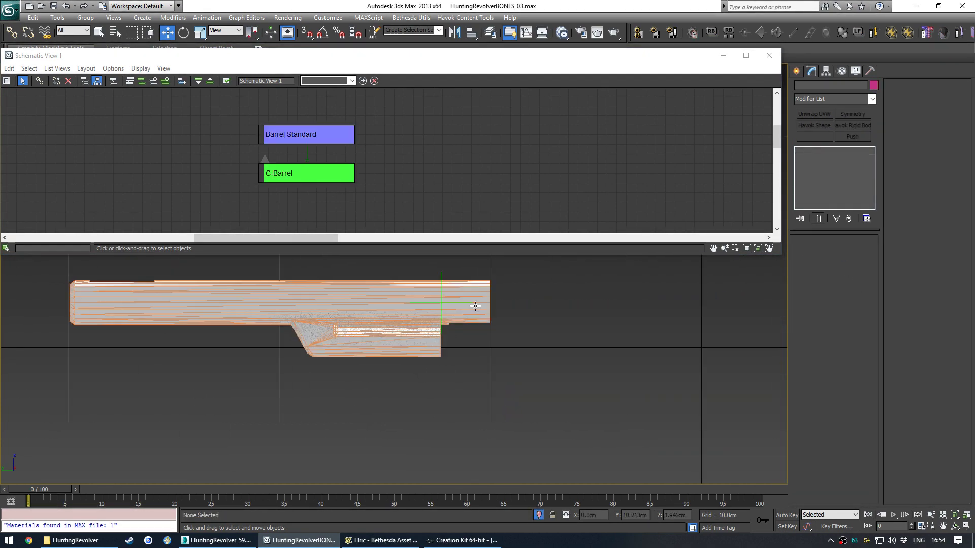
Step: Align only the pivot of Barrel Standard to the pivot point of C-Barrel in X, Y and Z position
click(476, 306)
middle_drag(486, 302, 509, 322)
click(826, 71)
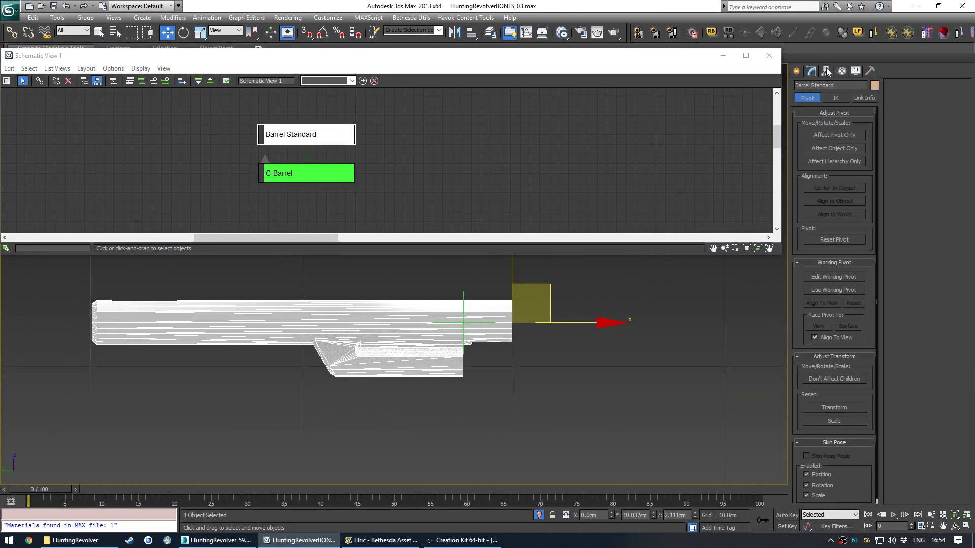
click(835, 136)
key(alt+a)
click(464, 296)
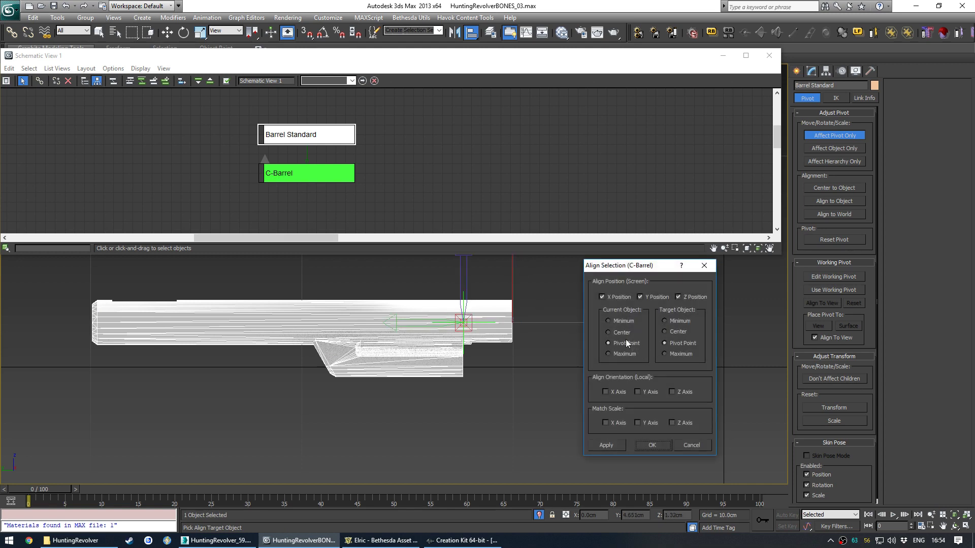
click(652, 445)
Step: Unlink C-Barrel from Barrel Standard and leave pivot-only editing of the barrel
middle_drag(478, 313, 562, 363)
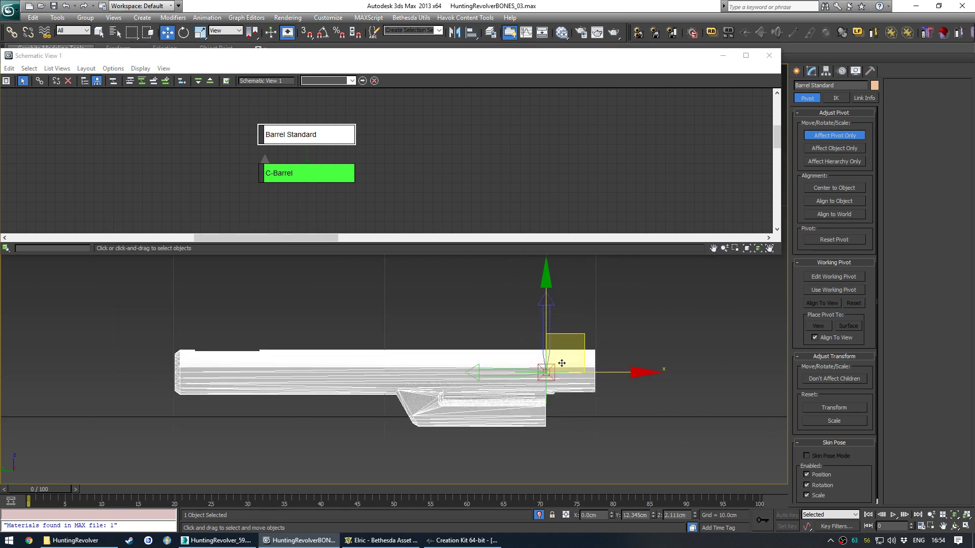
click(259, 173)
click(54, 84)
click(157, 141)
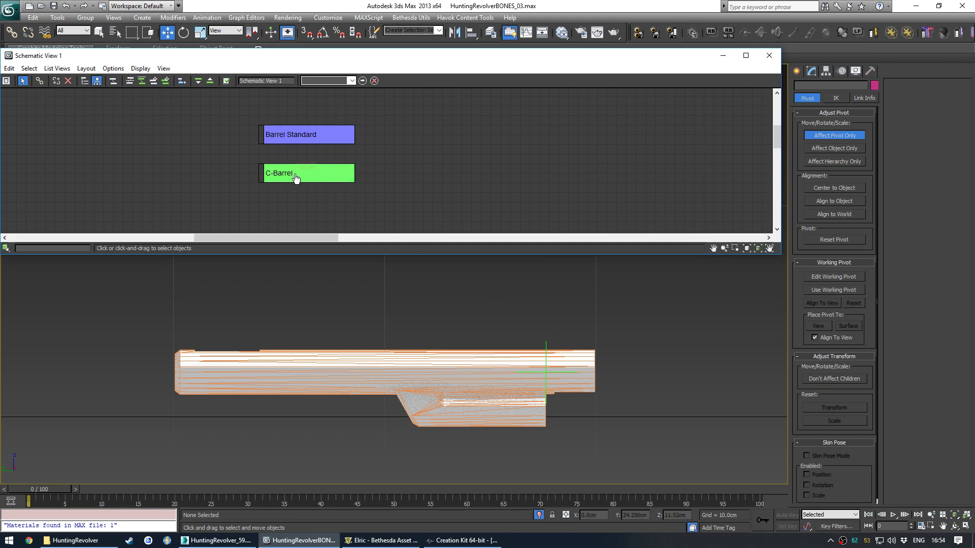
click(350, 174)
click(476, 356)
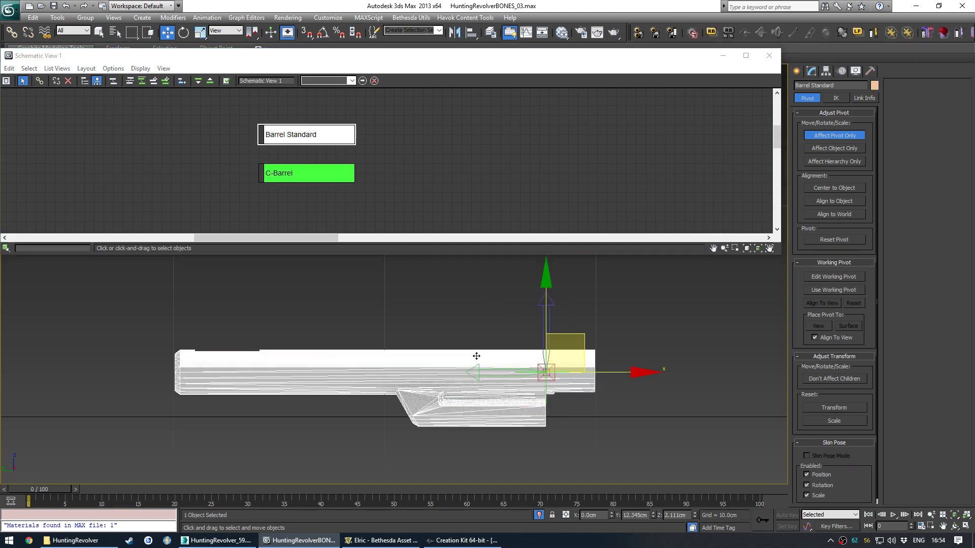
click(812, 71)
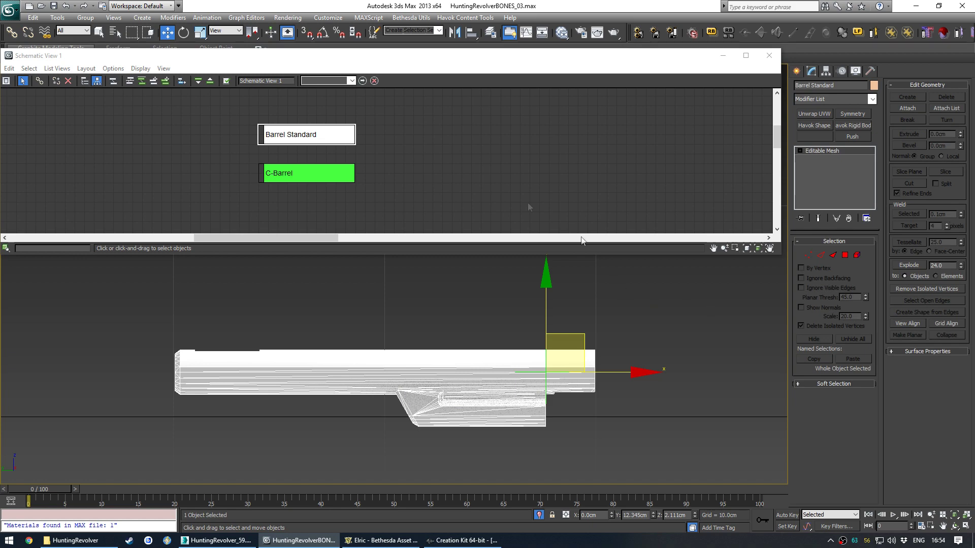
Step: Link C-Barrel to Barrel Standard as its child in the schematic
click(373, 153)
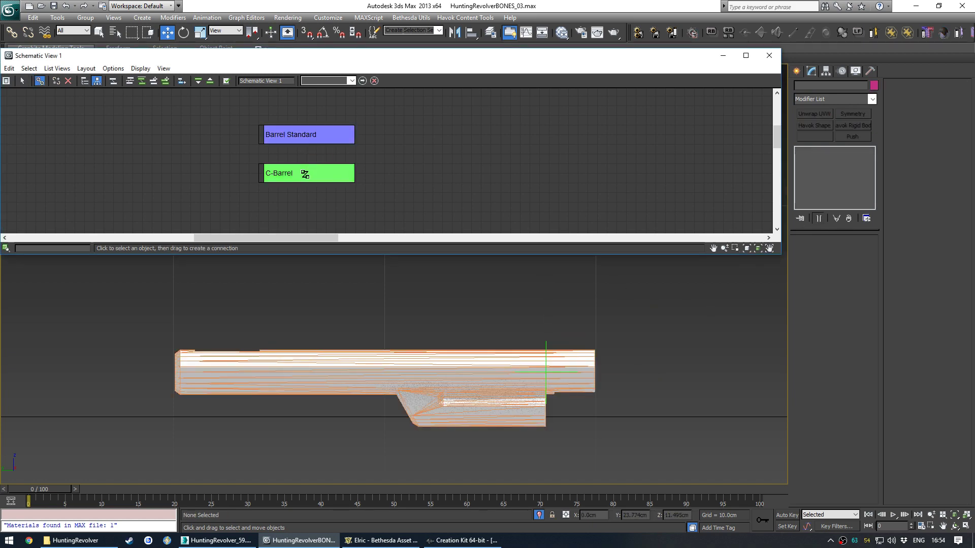
drag(308, 136, 309, 135)
click(337, 134)
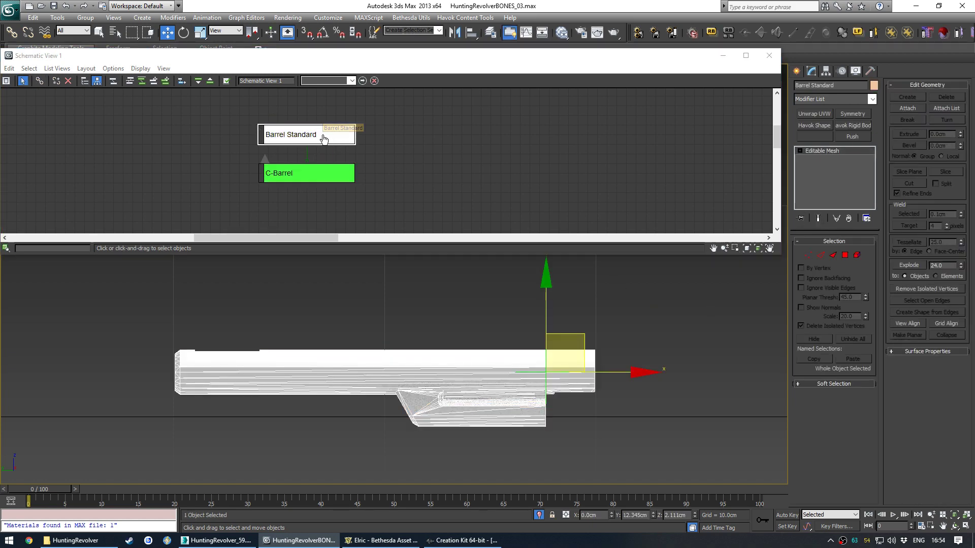
Step: Compare the pivot positions of Barrel Standard and C-Barrel by selecting each of them in turn
click(268, 183)
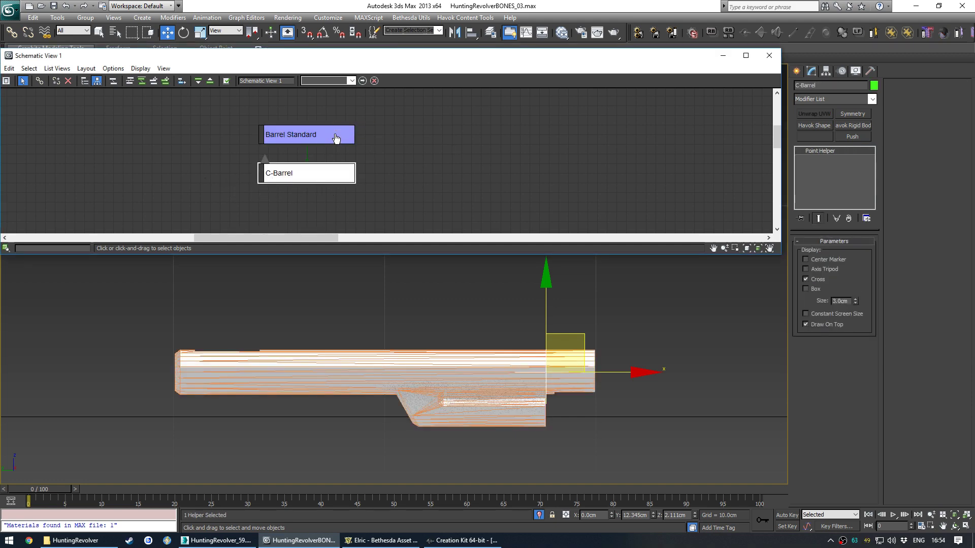
click(387, 181)
click(330, 180)
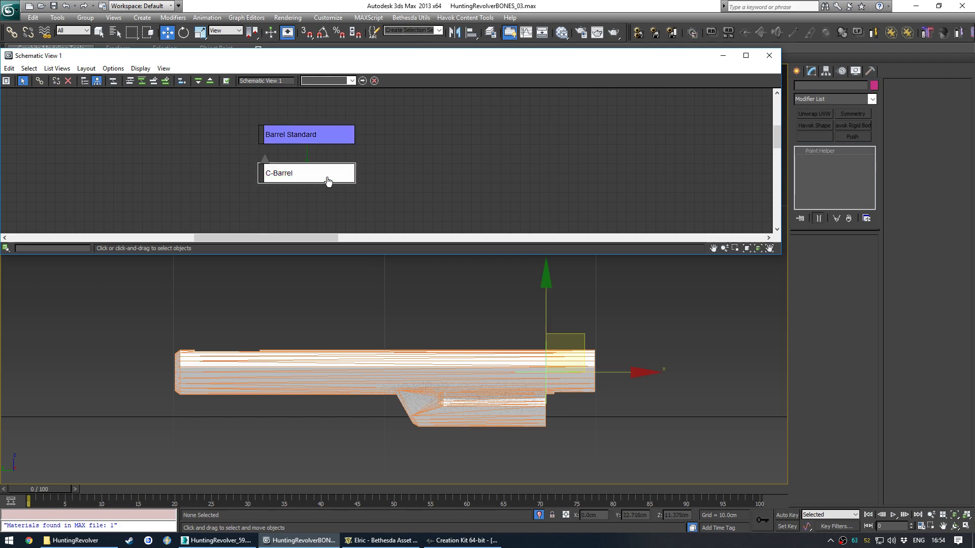
click(413, 181)
click(574, 364)
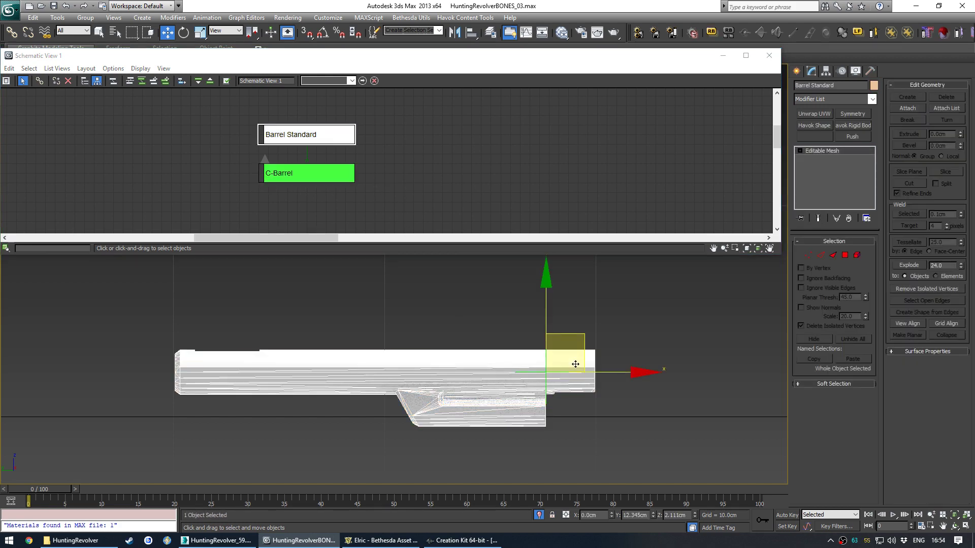
click(342, 179)
click(341, 142)
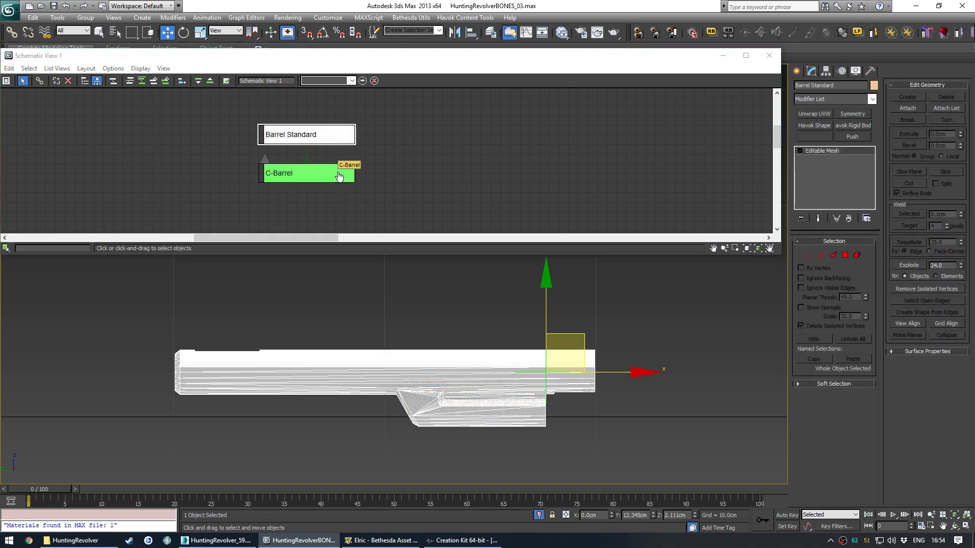
click(339, 176)
click(327, 139)
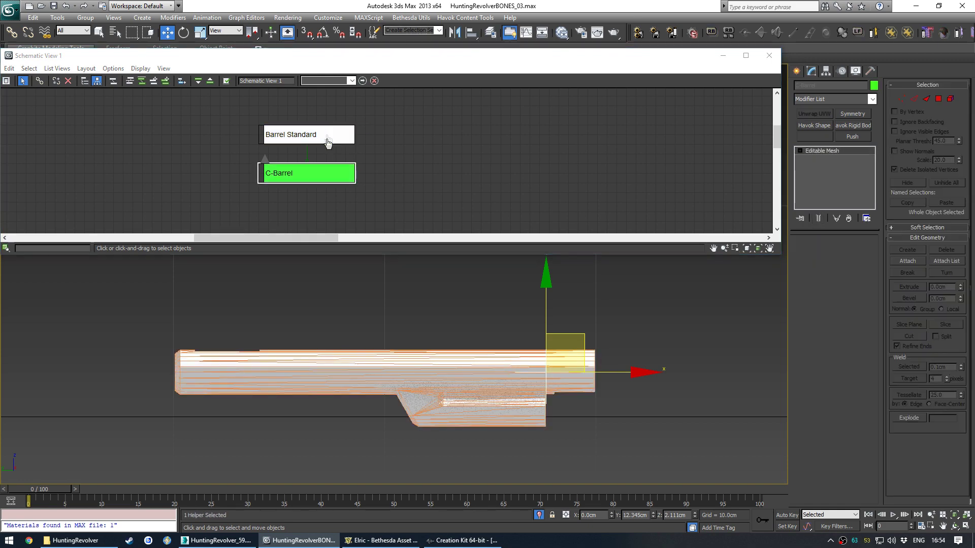
click(326, 171)
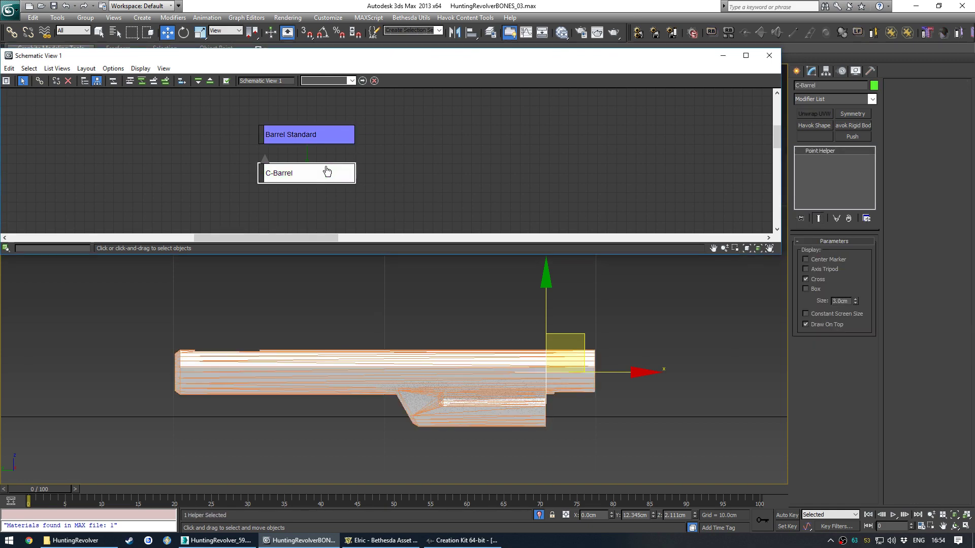
Step: Export Barrel Standard over the existing HuntingRevolverBarrelStandard_1.nif and clear the selection
click(322, 141)
key(ctrl+e)
click(260, 106)
double_click(261, 105)
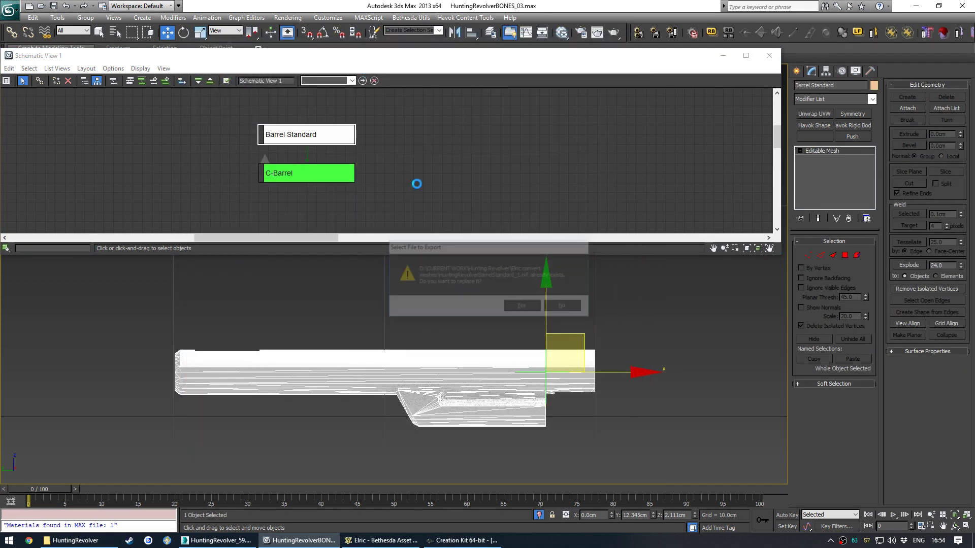
click(431, 170)
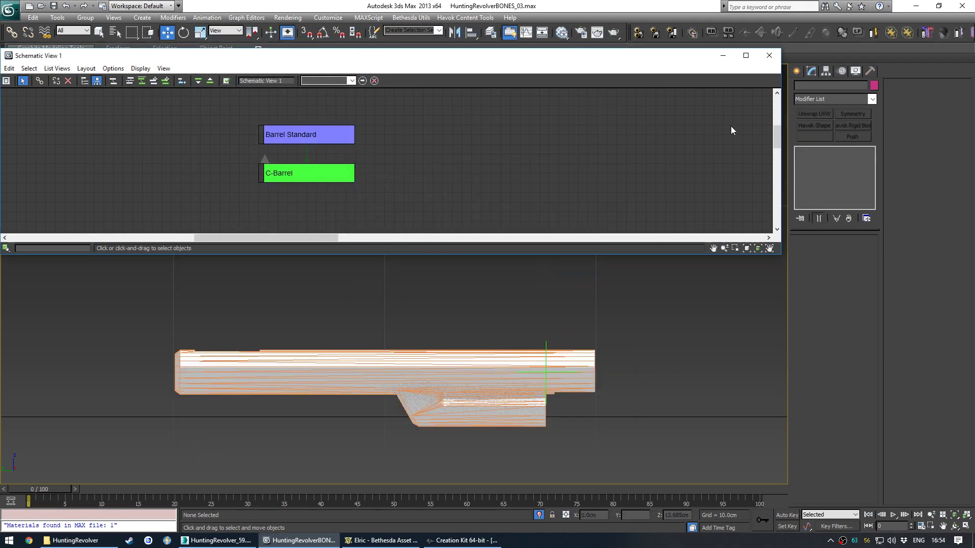
Step: Leave the barrel's isolation and isolate Grip Standard together with its C-Grip helper
scroll(400, 175, down, 3)
scroll(393, 321, down, 2)
key(alt+q)
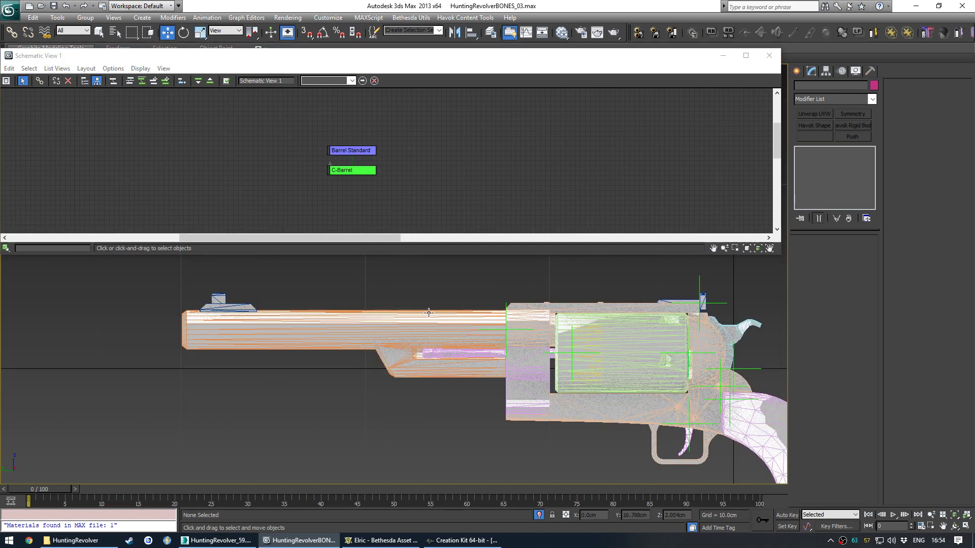
scroll(428, 315, down, 2)
middle_drag(523, 345, 315, 269)
scroll(325, 274, up, 2)
click(414, 290)
middle_drag(414, 290, 495, 360)
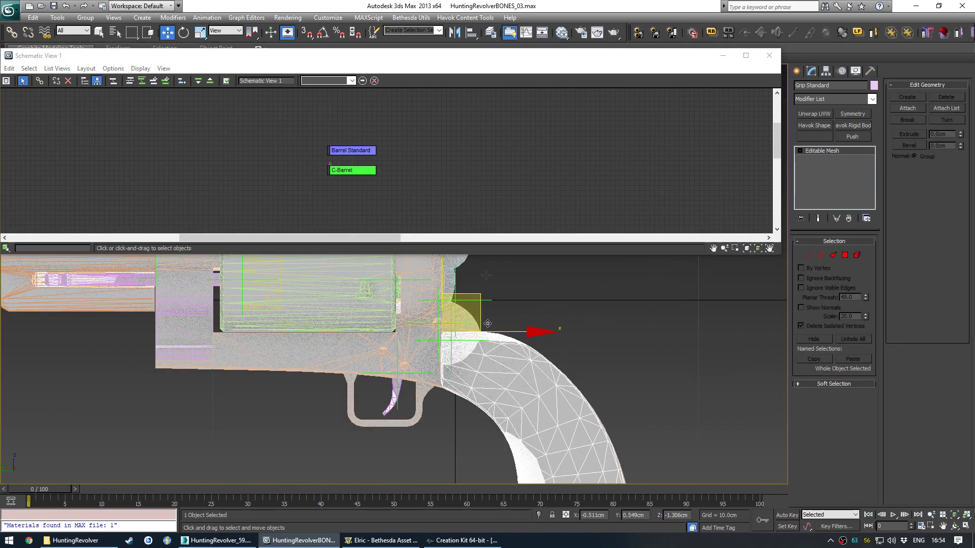
scroll(479, 174, down, 5)
middle_drag(479, 174, 321, 161)
scroll(379, 181, up, 5)
ctrl+click(350, 166)
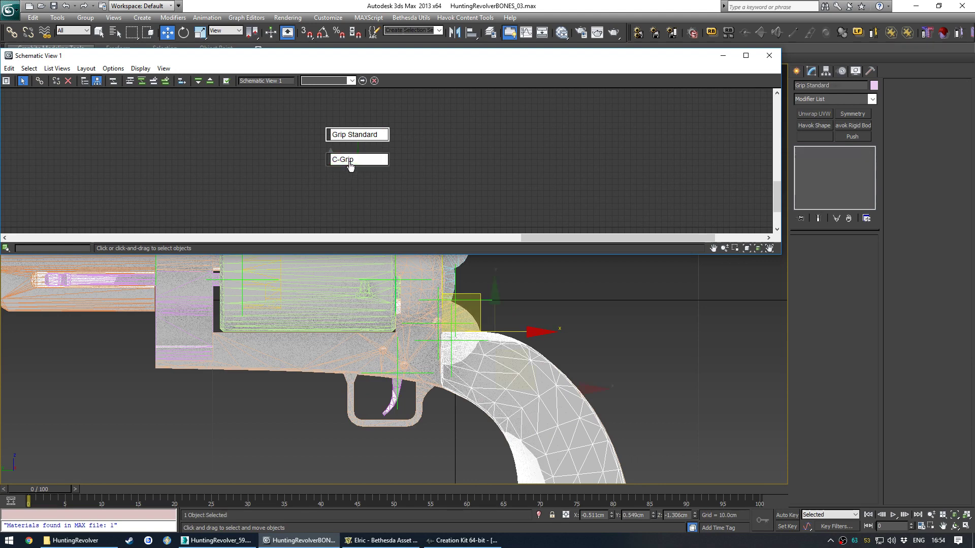
key(alt+q)
click(397, 392)
scroll(401, 304, up, 1)
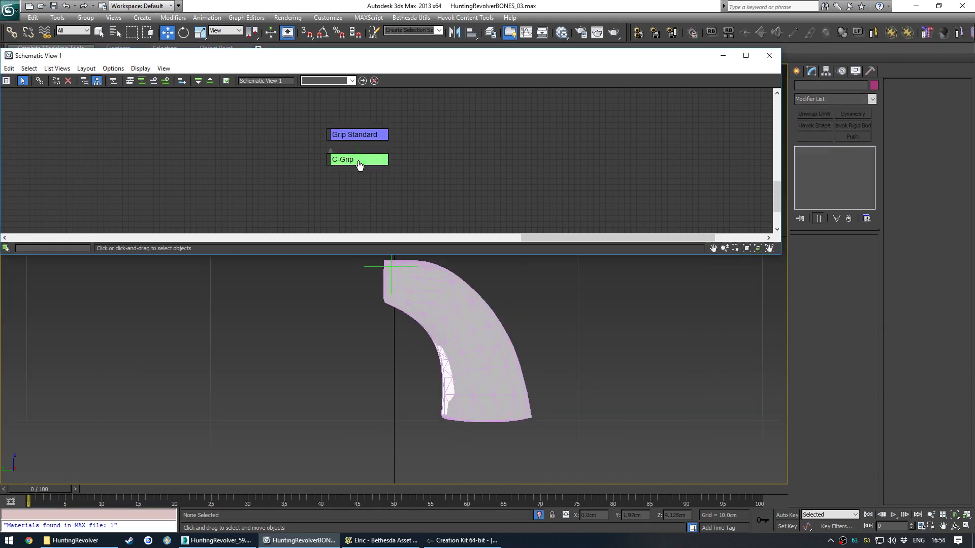
Step: Unlink C-Grip from Grip Standard and align only the grip's pivot to the C-Grip helper
click(356, 159)
click(287, 164)
click(355, 134)
key(z)
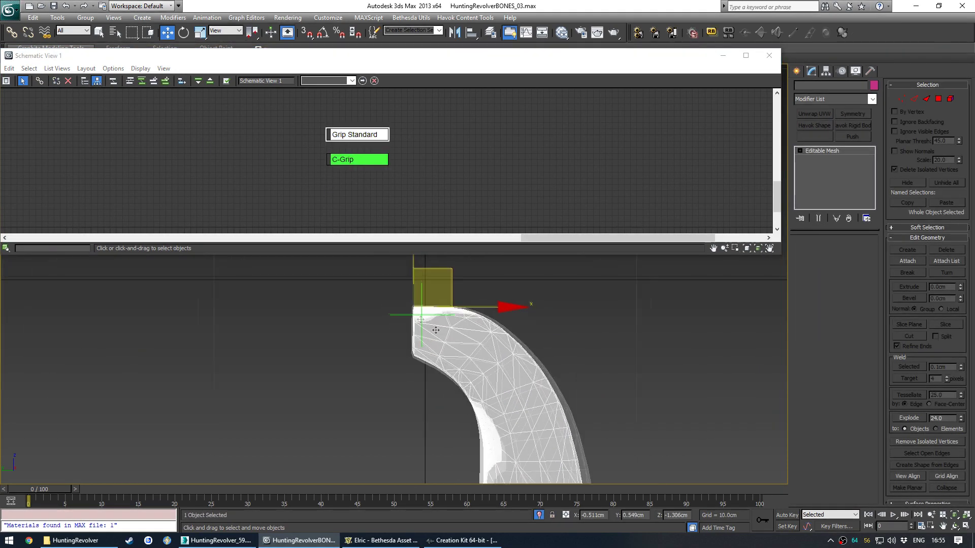
click(826, 72)
click(834, 135)
key(alt+a)
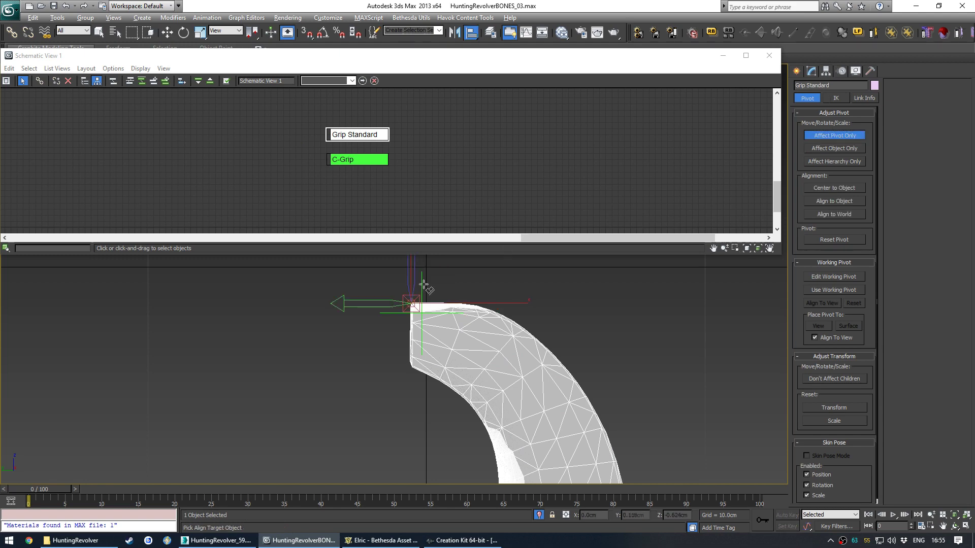
click(422, 287)
click(641, 446)
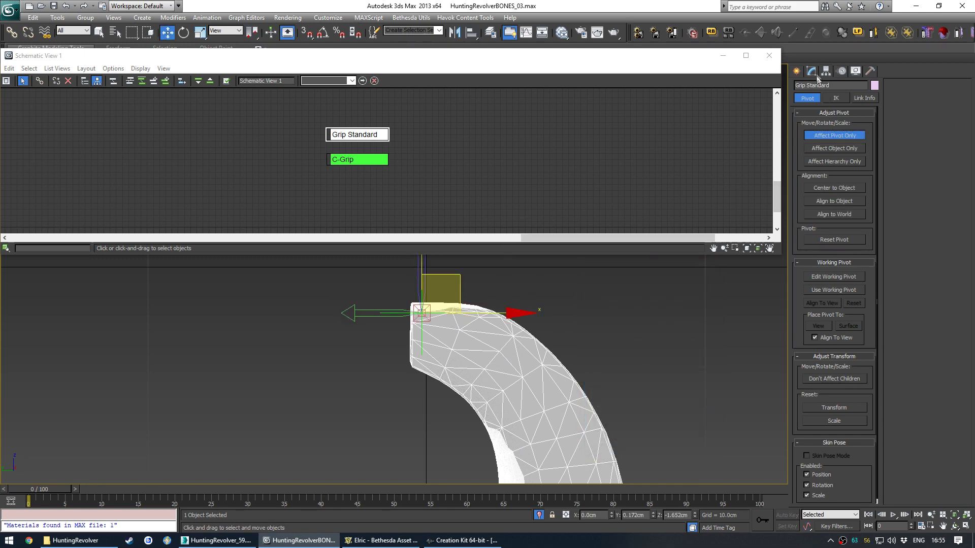
click(811, 71)
Step: Link C-Grip to Grip Standard as its child in the schematic, cancelling the export started too early
click(413, 166)
drag(364, 161, 361, 136)
click(359, 136)
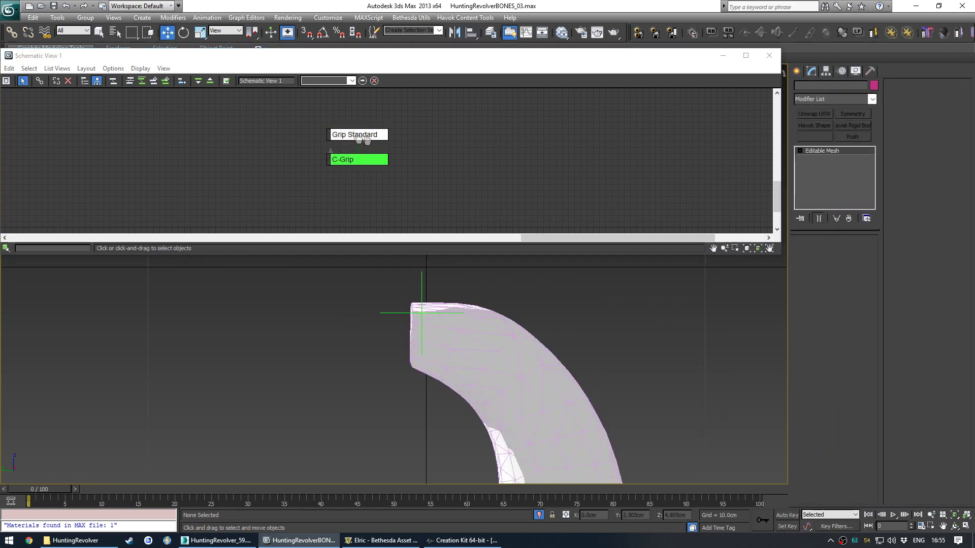
click(361, 138)
key(ctrl+e)
click(621, 468)
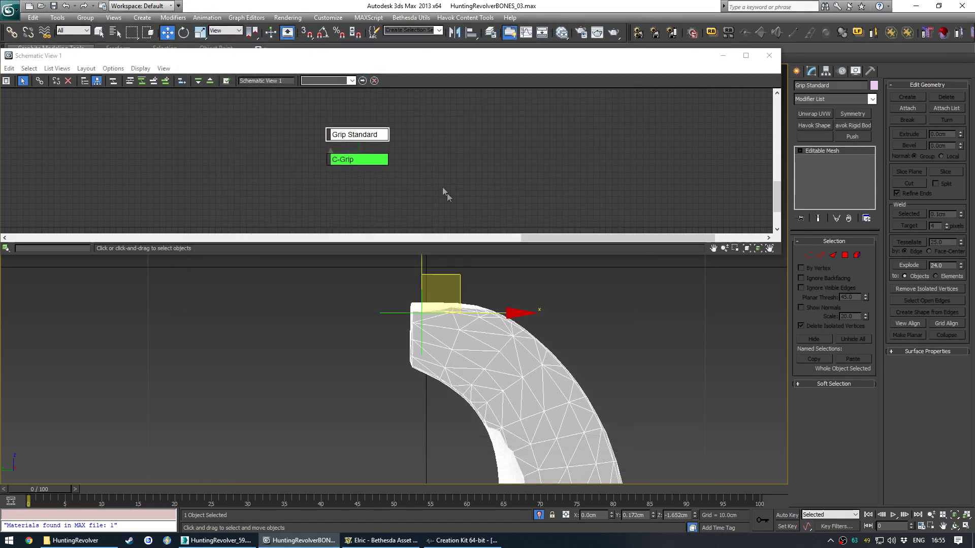
Step: Recheck C-Grip and Grip Standard by selecting each, and link C-Grip to Grip Standard again
click(349, 161)
click(203, 138)
click(350, 138)
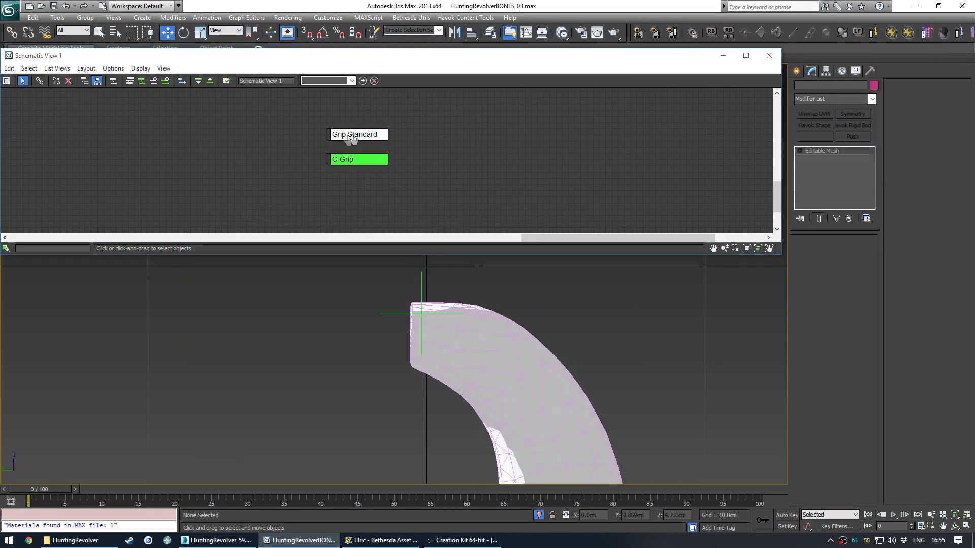
click(520, 158)
key(c)
drag(361, 162, 362, 130)
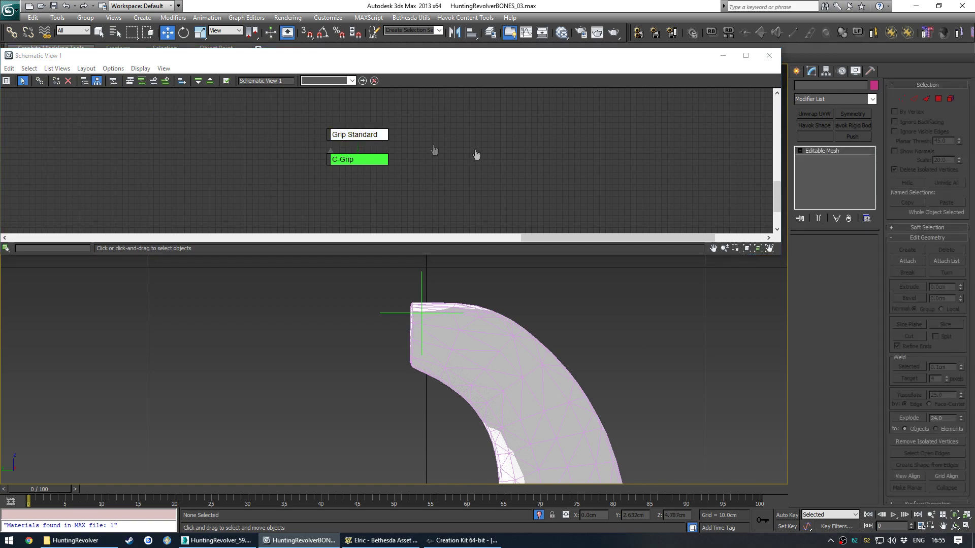
Step: Export Grip Standard over the existing HuntingRevolverGripStandard_1.nif
key(ctrl+e)
double_click(308, 120)
key(y)
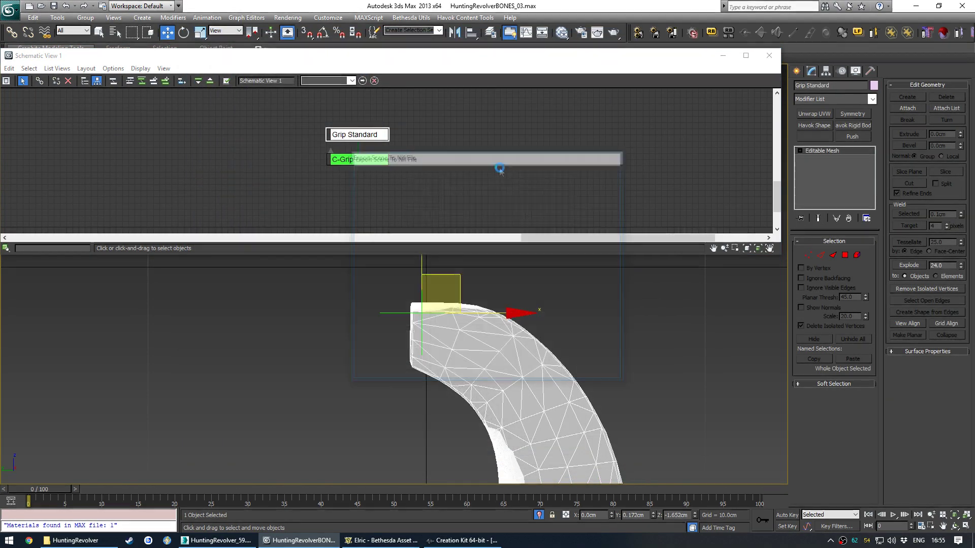
Step: Leave the grip's isolation and isolate IronSights together with its C-Scope helper
scroll(495, 169, down, 5)
middle_drag(335, 190, 462, 221)
scroll(570, 146, up, 6)
click(559, 125)
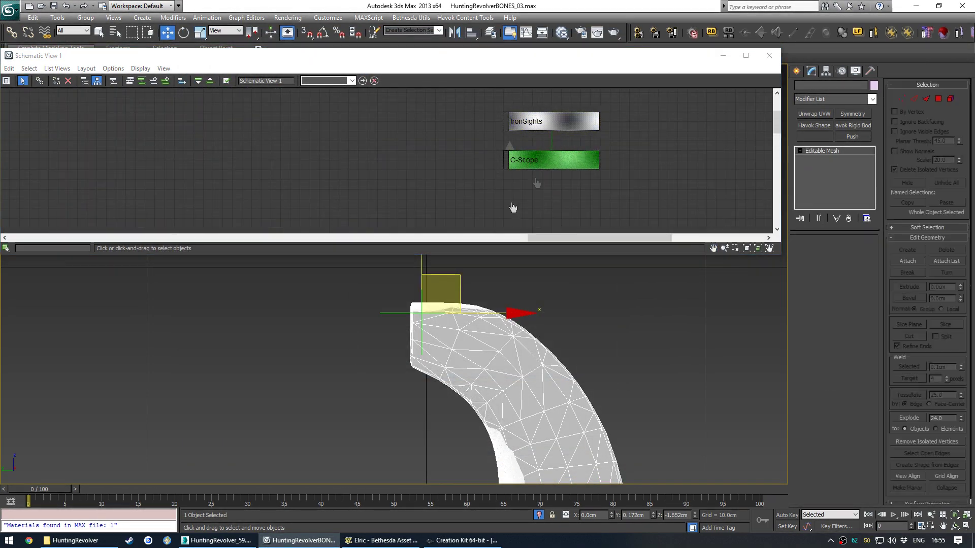
key(alt+q)
middle_drag(512, 203, 447, 206)
drag(446, 175, 487, 124)
middle_drag(372, 307, 457, 415)
middle_drag(423, 348, 503, 413)
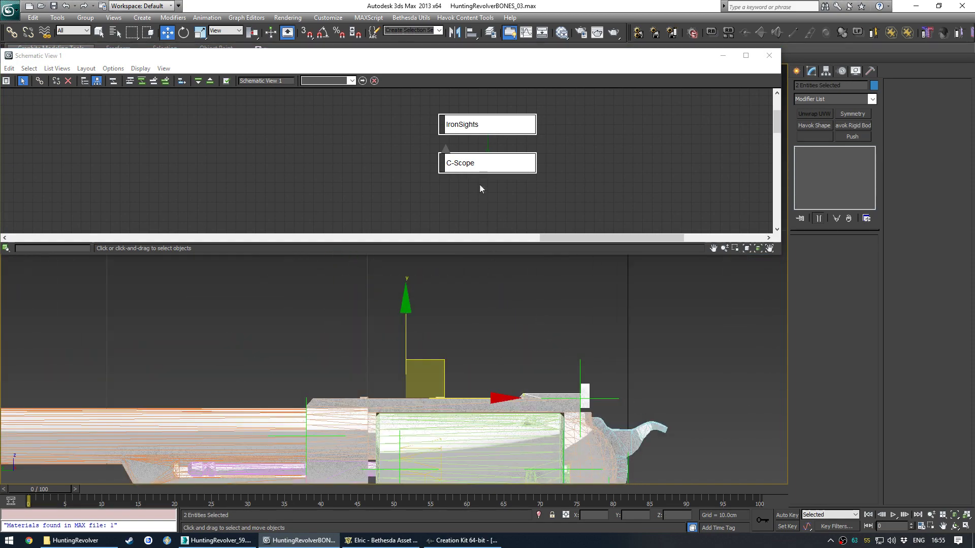
middle_drag(479, 184, 452, 183)
key(alt+q)
click(541, 267)
scroll(509, 272, up, 4)
middle_drag(487, 293, 447, 340)
scroll(447, 340, up, 3)
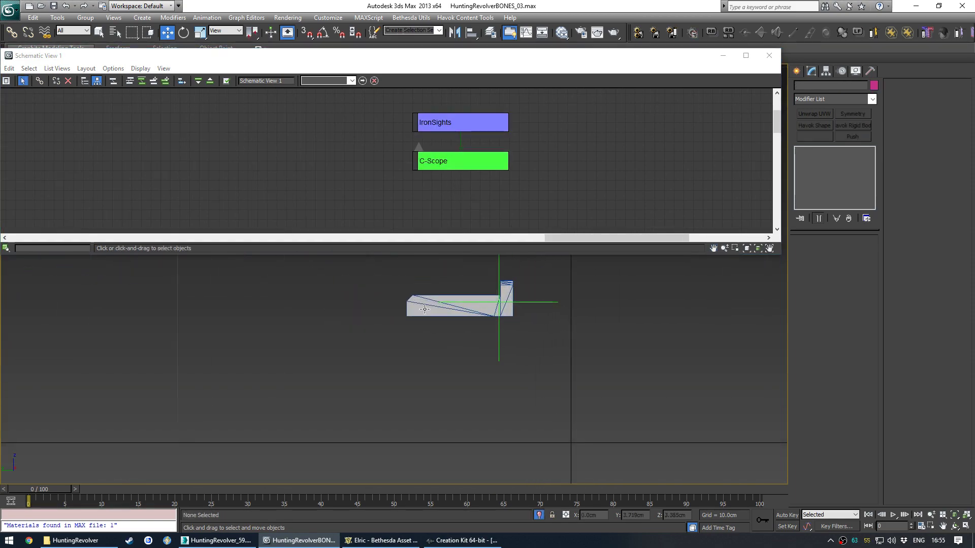
Step: Align only the pivot of IronSights to the C-Scope helper and leave pivot-only editing
click(459, 309)
click(826, 71)
click(832, 135)
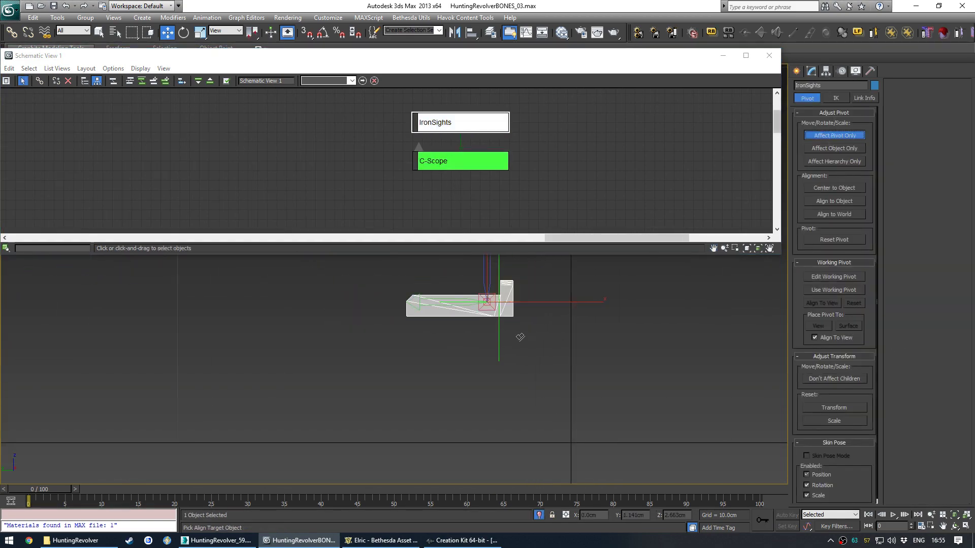
click(499, 331)
click(653, 445)
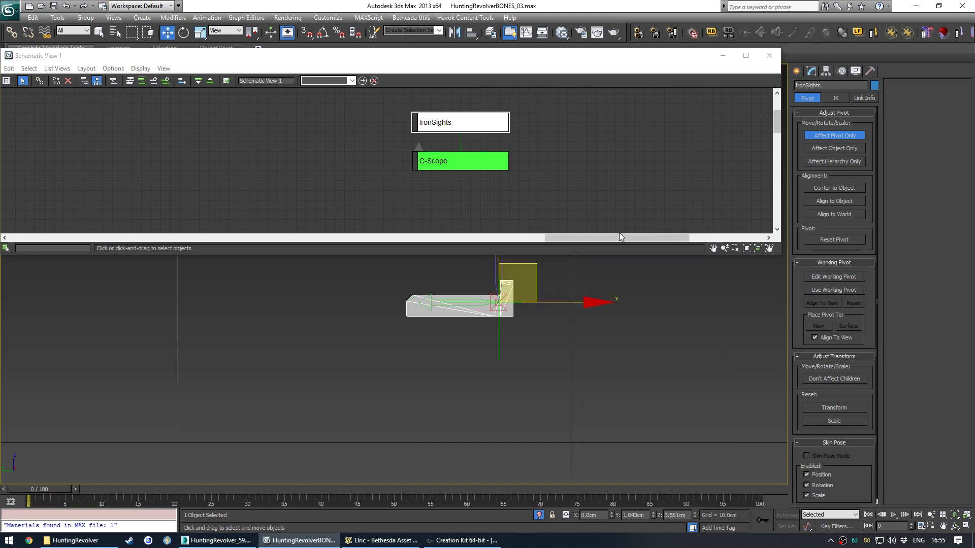
middle_drag(594, 258, 541, 308)
click(812, 74)
click(553, 154)
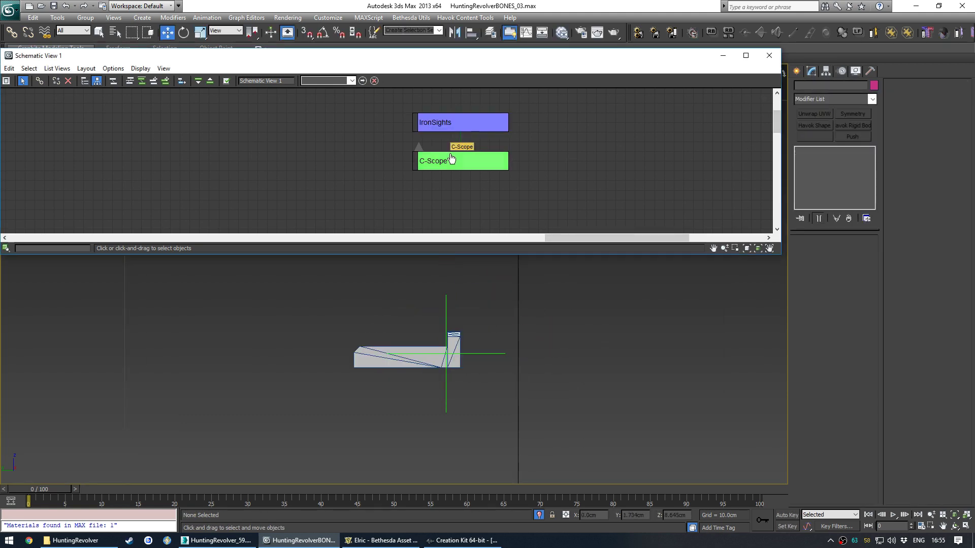
Step: Compare the pivot positions of IronSights and C-Scope by selecting each in turn, viewing both sights
click(449, 156)
click(485, 130)
scroll(471, 300, down, 2)
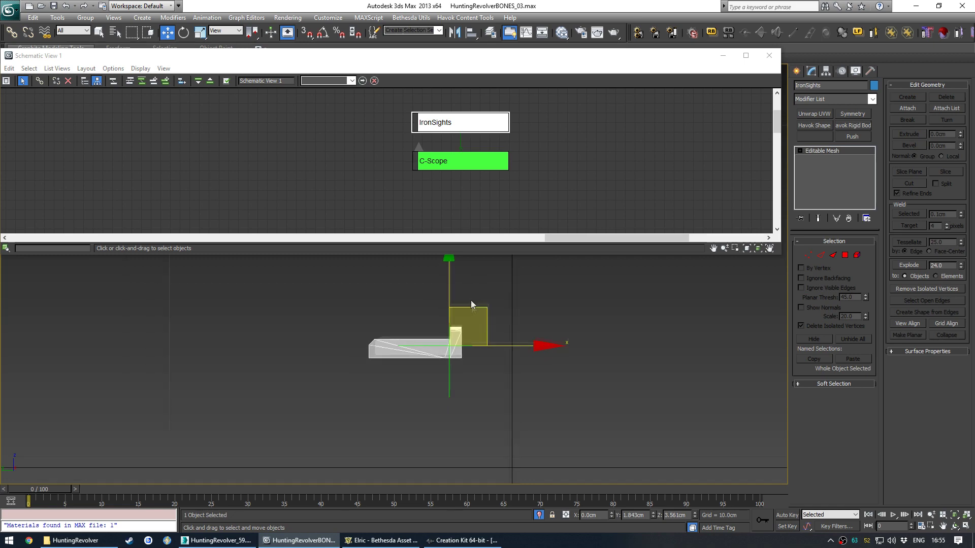
middle_drag(356, 322, 591, 347)
scroll(515, 335, down, 2)
scroll(515, 335, down, 2)
middle_drag(461, 345, 504, 332)
scroll(486, 329, up, 2)
click(461, 167)
click(461, 169)
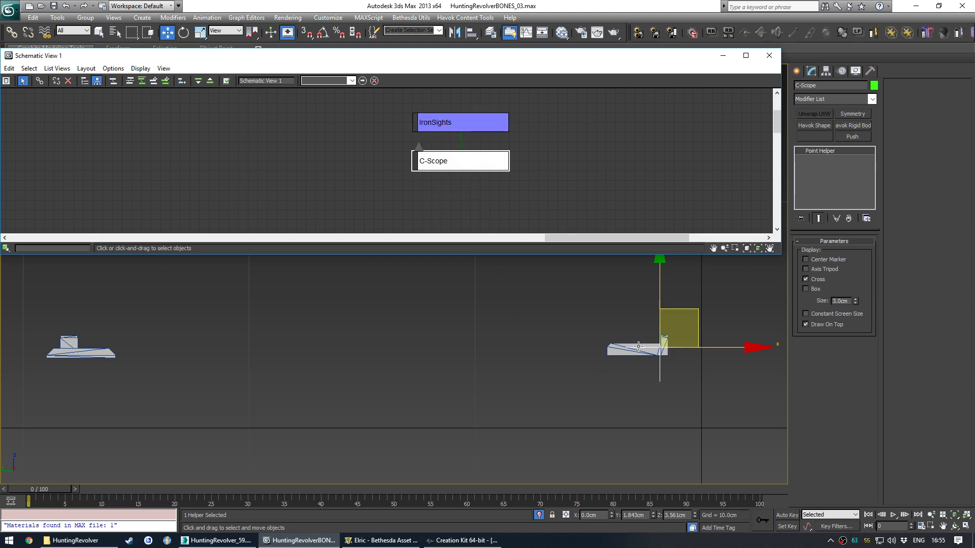
Step: Export IronSights over the existing HuntingRevolverScopeIrons_1.nif in the Elric convert meshes folder
click(464, 122)
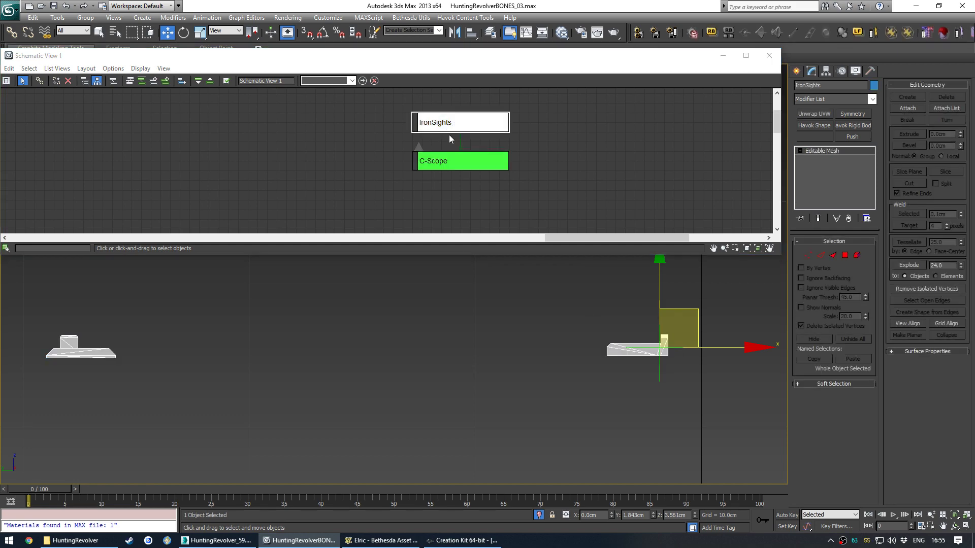
key(ctrl+e)
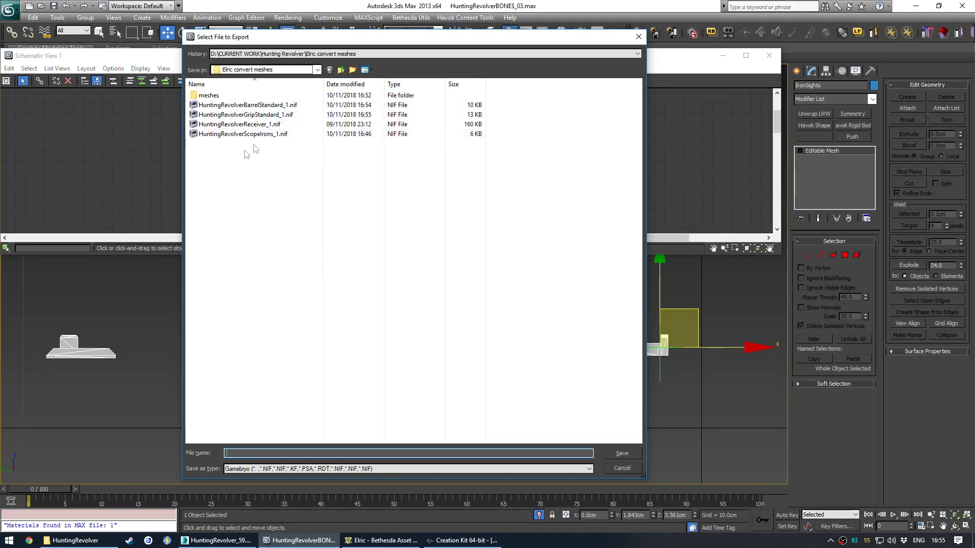
double_click(280, 135)
key(y)
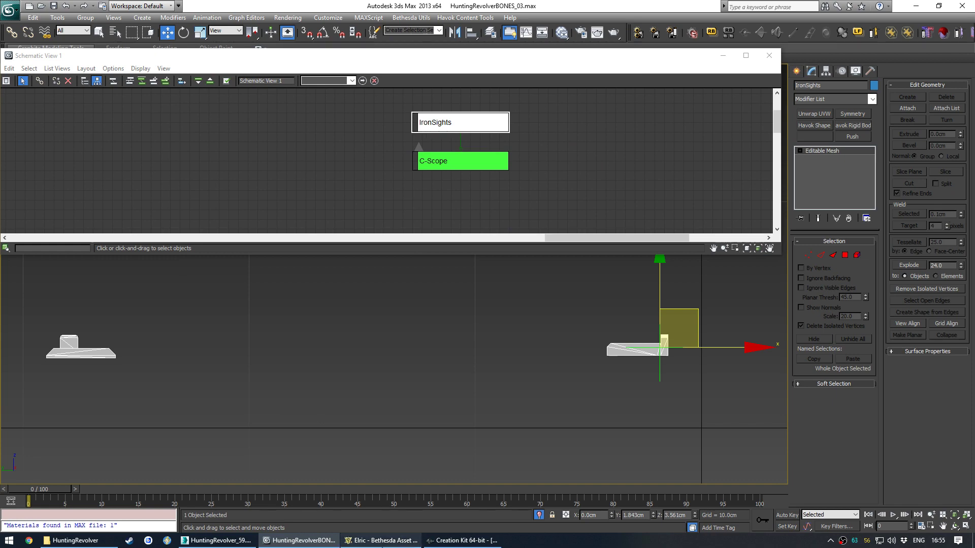
Step: Switch to Elric and convert the HuntingRevolverScopeIrons_1, HuntingRevolverGripStandard_1 and HuntingRevolverBarrelStandard_1 NIF files
key(alt+Tab)
click(57, 429)
click(292, 168)
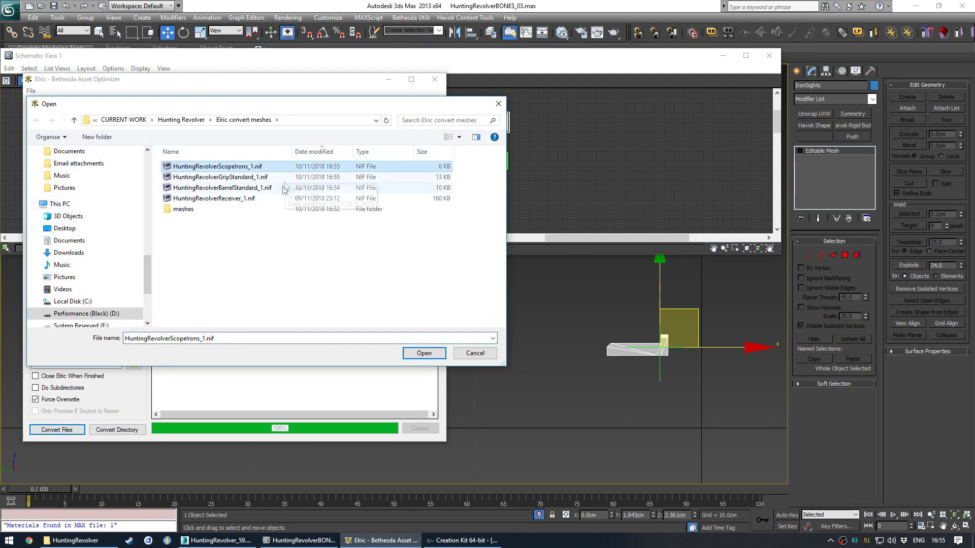
shift+click(282, 187)
click(424, 353)
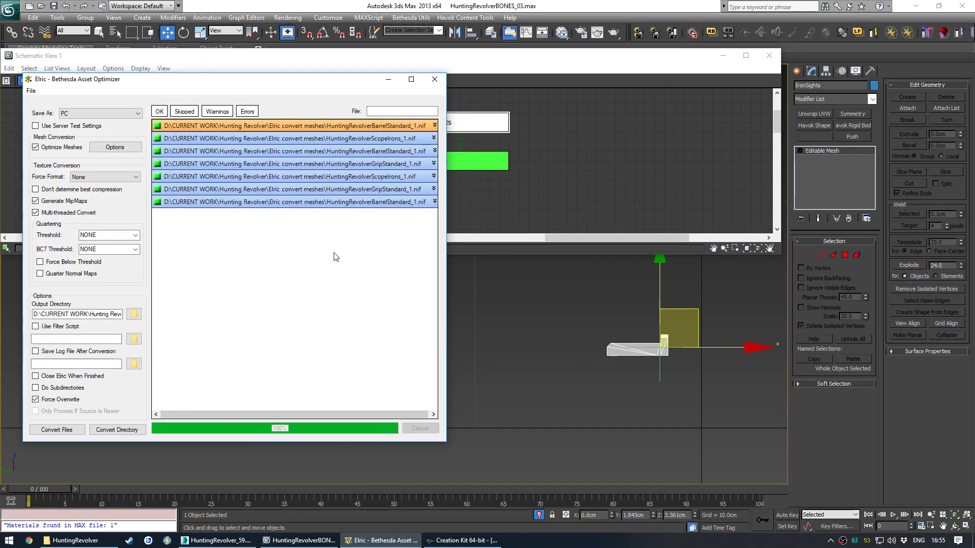
Step: Switch to File Explorer and overwrite HuntingRevolverBarrelStandard_1.nif in the HuntingRevolver Barrels folder with the converted file
click(88, 540)
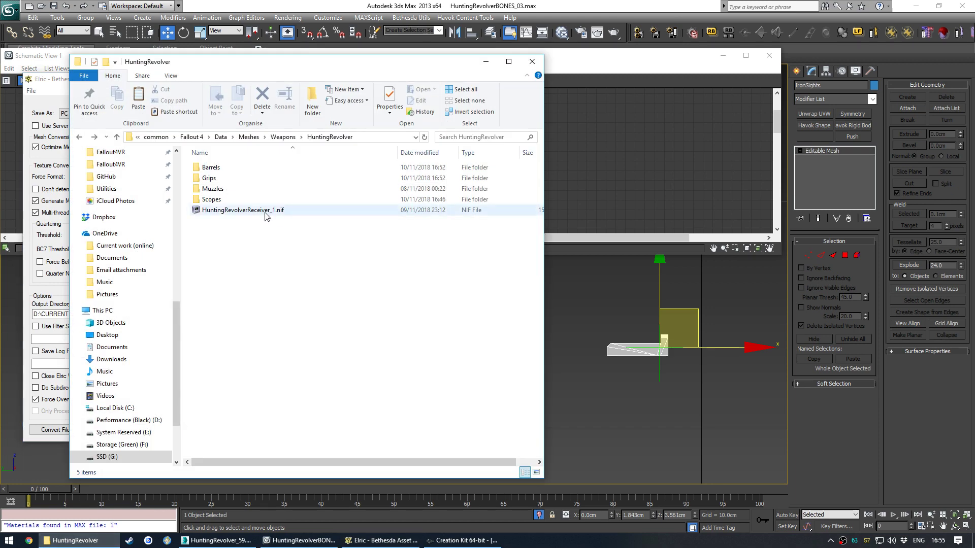
key(alt+Left)
key(alt+Right)
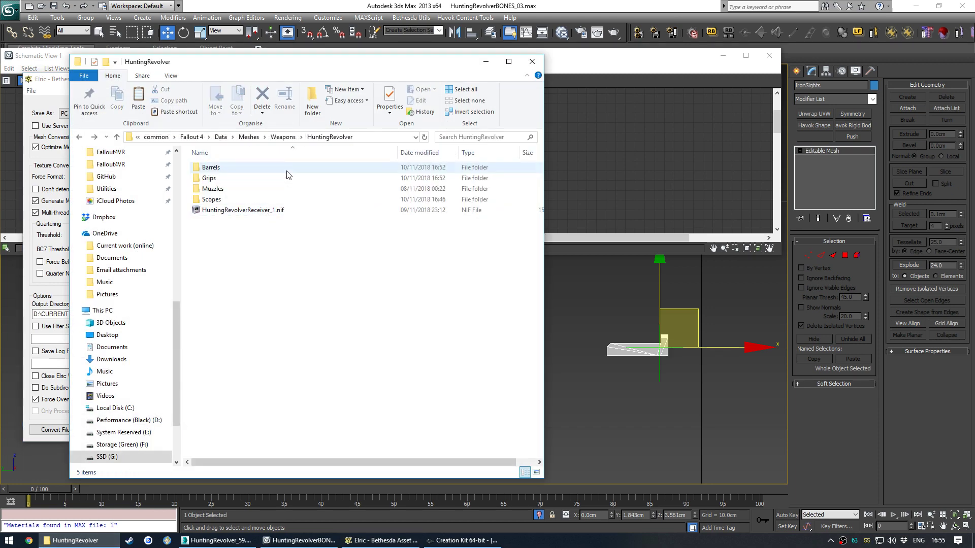
click(280, 170)
double_click(279, 170)
key(ctrl+v)
key(Return)
Step: Copy the converted HuntingRevolverGripStandard_1.nif into the HuntingRevolver Grips folder, replacing the existing file
key(alt+Left)
key(alt+Left)
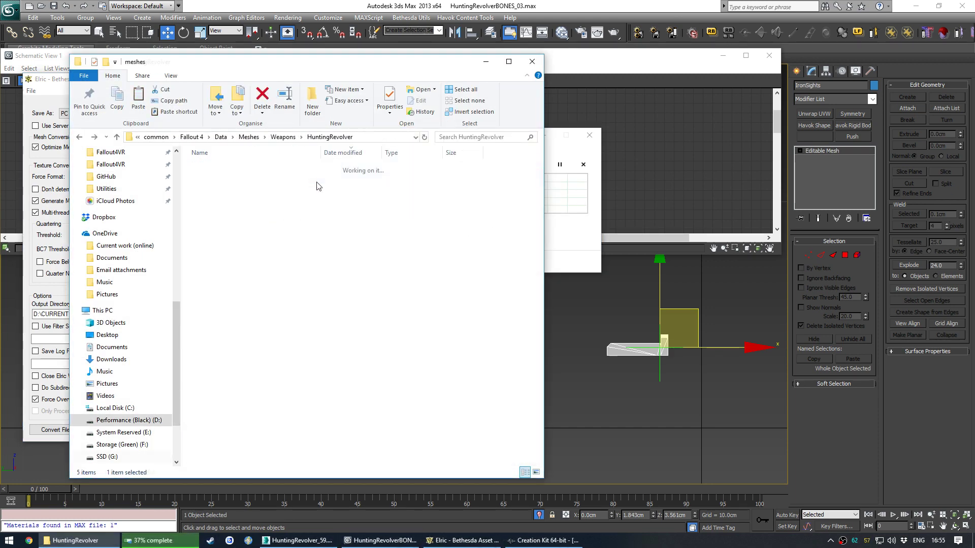
key(alt+Right)
key(alt+Right)
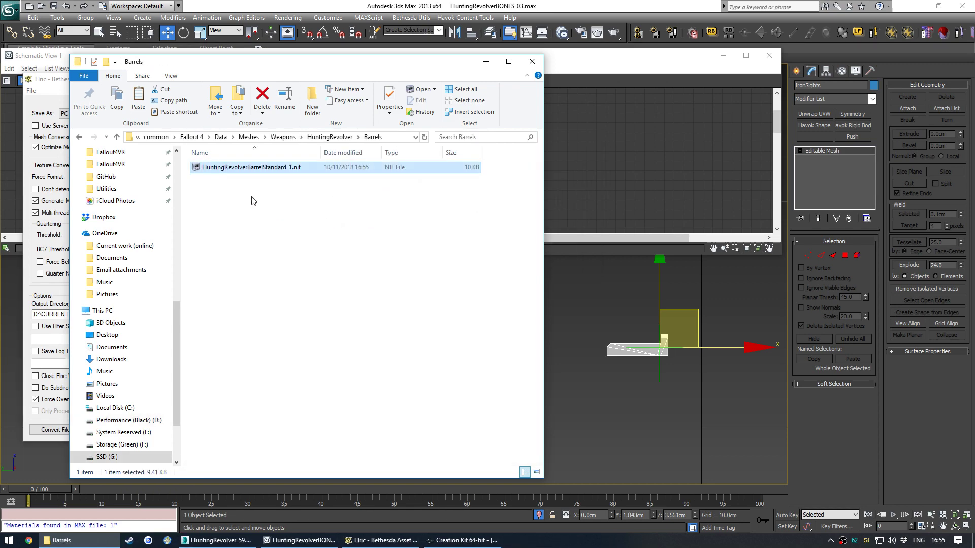
key(alt+Left)
double_click(253, 181)
key(ctrl+v)
click(412, 200)
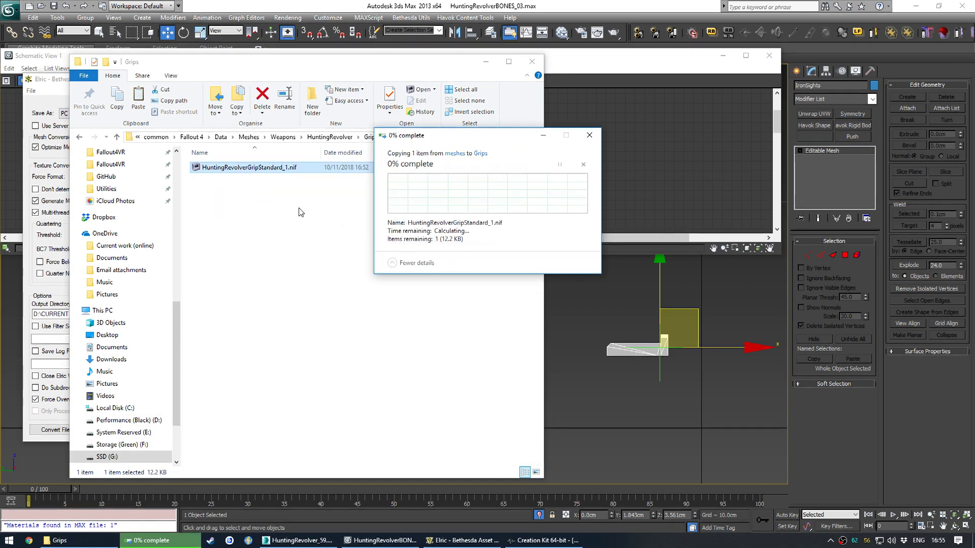
Step: Copy the converted HuntingRevolverScopeIrons_1.nif into the HuntingRevolver Scopes folder, replacing the existing file
key(alt+Up)
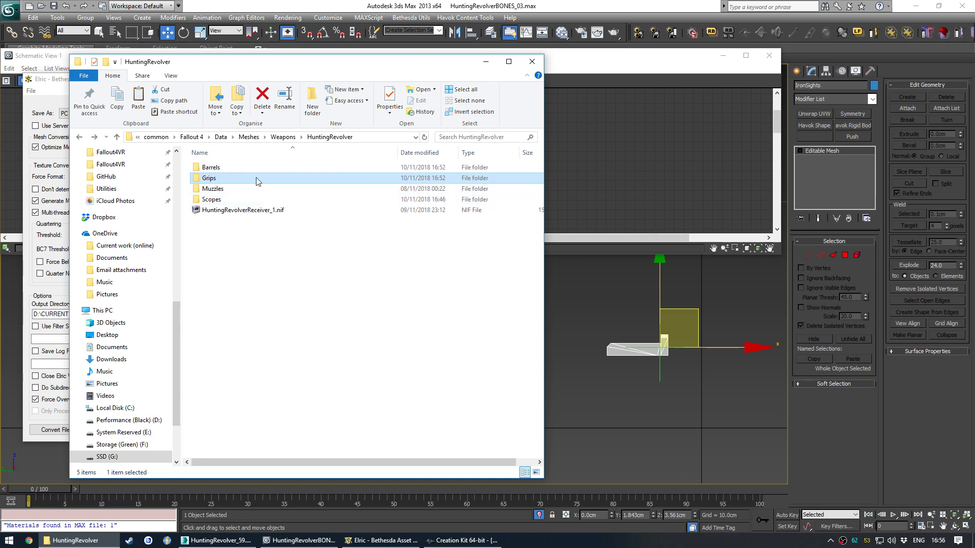
key(Down)
key(Down)
key(Return)
key(ctrl+v)
key(Return)
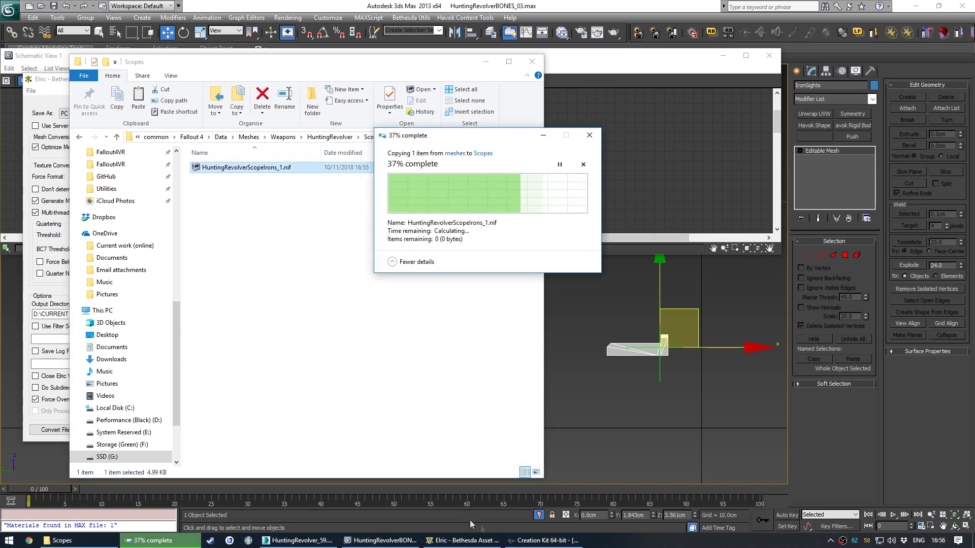
Step: Switch to Creation Kit and open the HuntingRevolver weapon record
click(523, 539)
double_click(164, 71)
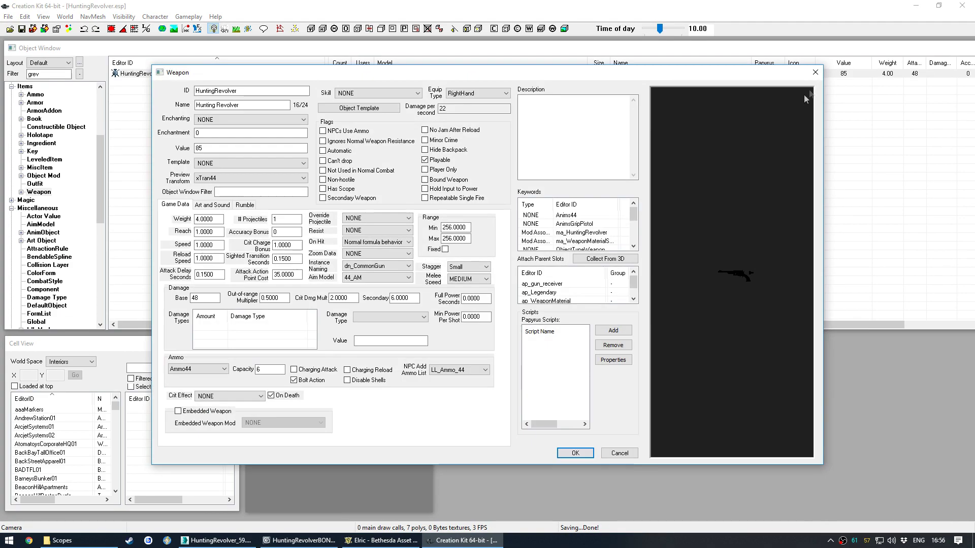
Step: Close the weapon record, open the HuntingRevolver preview and examine how the barrel, cylinder, sights and grip fit together
click(815, 71)
right_click(263, 75)
click(288, 155)
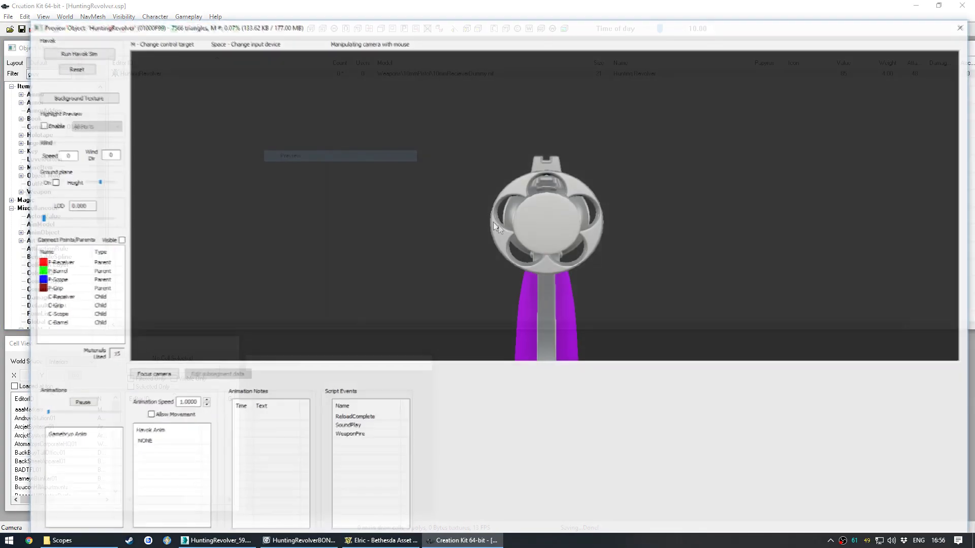
drag(492, 221, 545, 216)
middle_drag(547, 215, 542, 177)
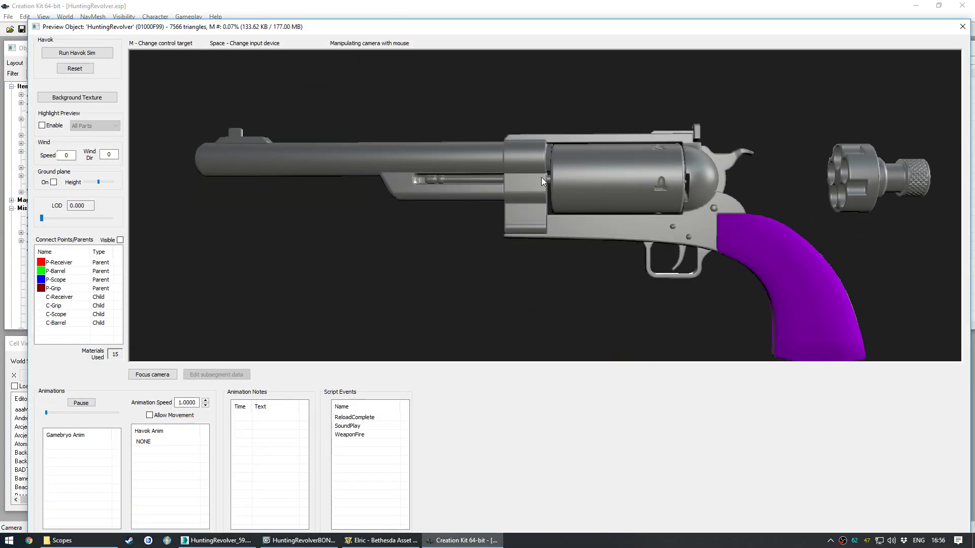
mouse_move(541, 176)
mouse_down()
mouse_move(576, 204)
mouse_move(538, 199)
mouse_move(577, 211)
mouse_move(517, 226)
mouse_move(574, 235)
mouse_move(479, 190)
mouse_move(486, 221)
mouse_move(541, 236)
mouse_move(632, 232)
mouse_move(515, 212)
mouse_move(528, 216)
mouse_move(513, 211)
mouse_move(526, 209)
mouse_move(526, 188)
mouse_up()
scroll(526, 165, up, 5)
mouse_move(486, 164)
mouse_down()
mouse_move(543, 206)
mouse_move(528, 206)
mouse_move(572, 206)
mouse_move(516, 173)
mouse_up()
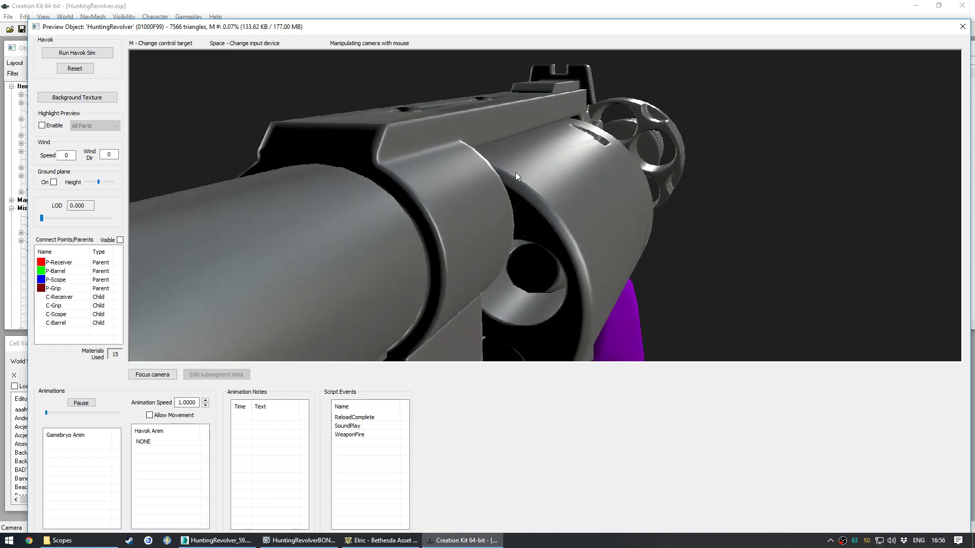
scroll(515, 173, down, 10)
drag(548, 228, 555, 278)
scroll(519, 190, up, 5)
Step: Switch to 3ds Max and end the isolation of the iron sights to show the whole revolver with nothing selected
click(300, 540)
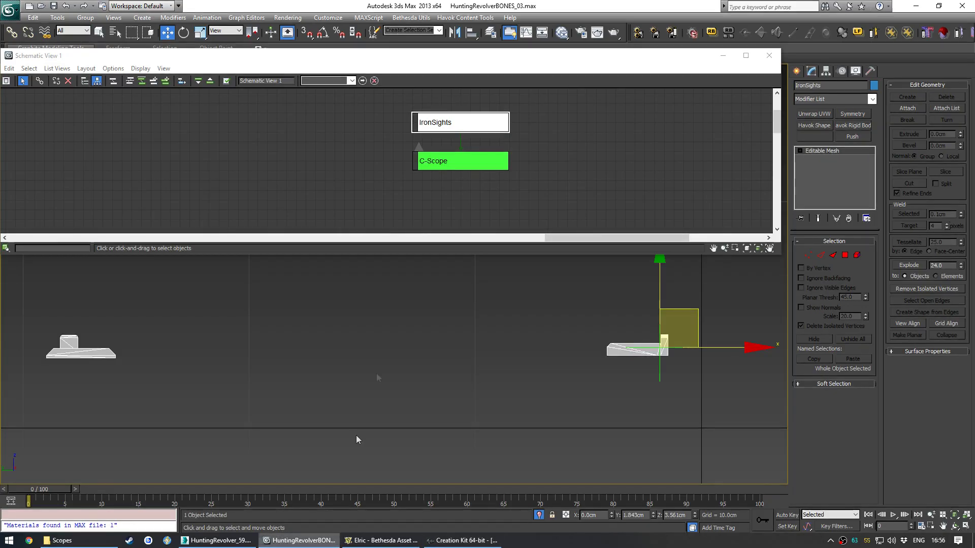
mouse_move(433, 320)
middle_down()
mouse_move(431, 336)
mouse_move(419, 330)
middle_up()
click(432, 336)
scroll(432, 336, down, 2)
key(alt+q)
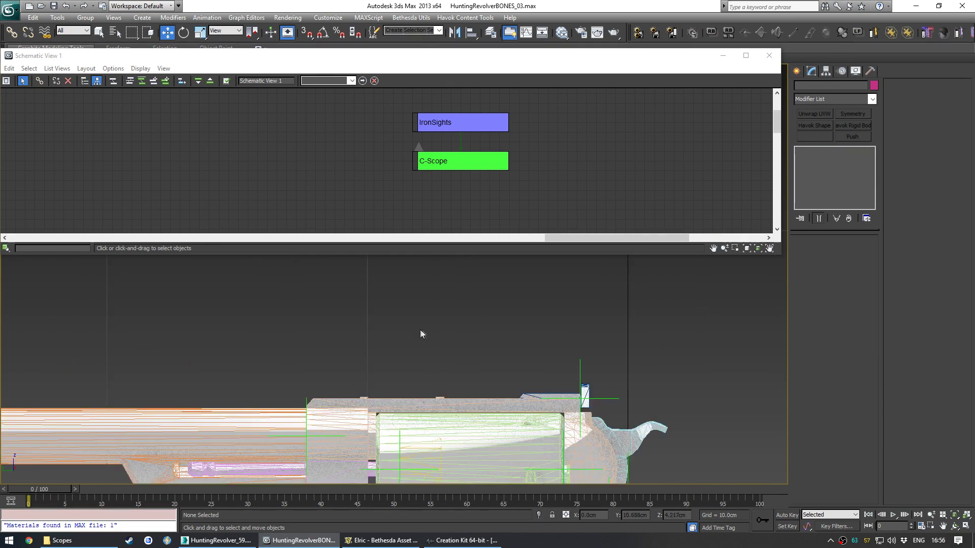
middle_drag(493, 390, 512, 314)
scroll(511, 314, down, 4)
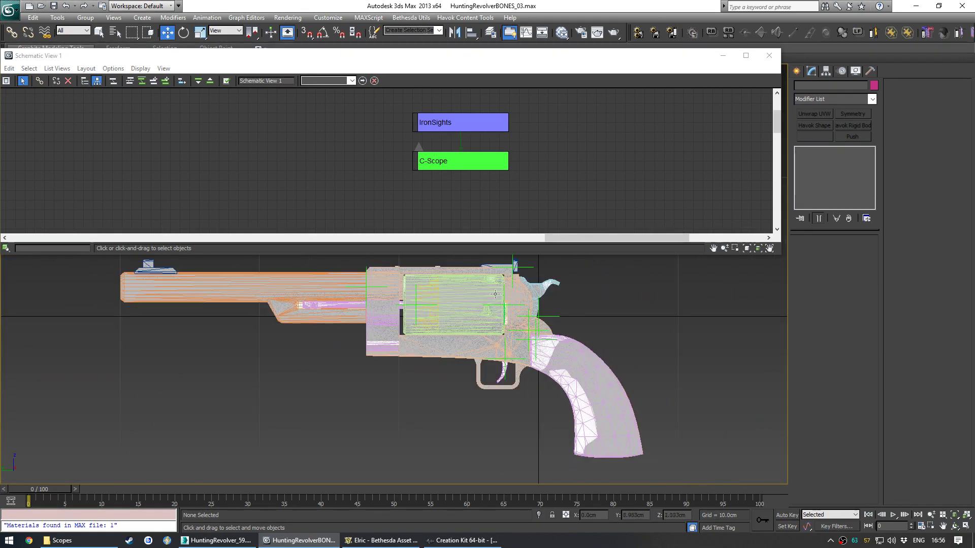
middle_drag(460, 289, 471, 296)
click(549, 299)
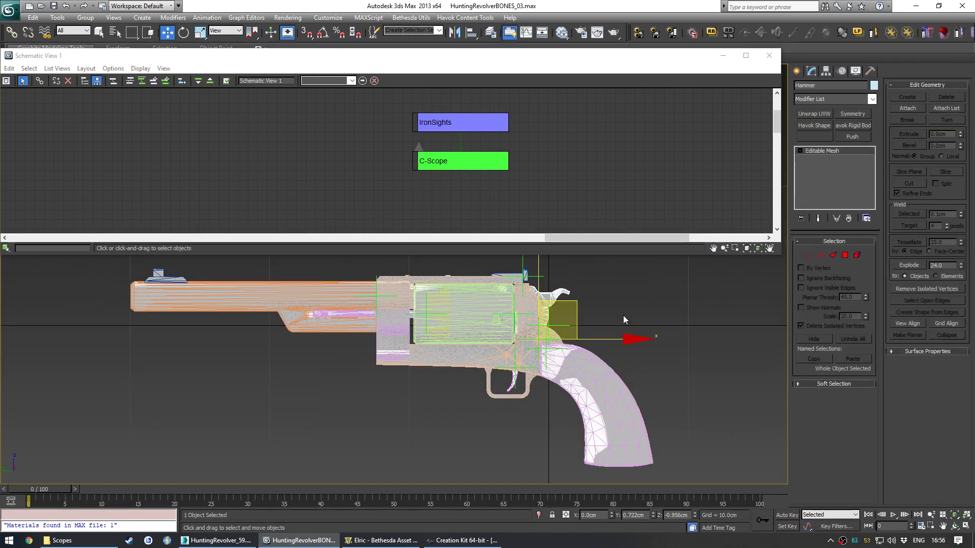
click(85, 313)
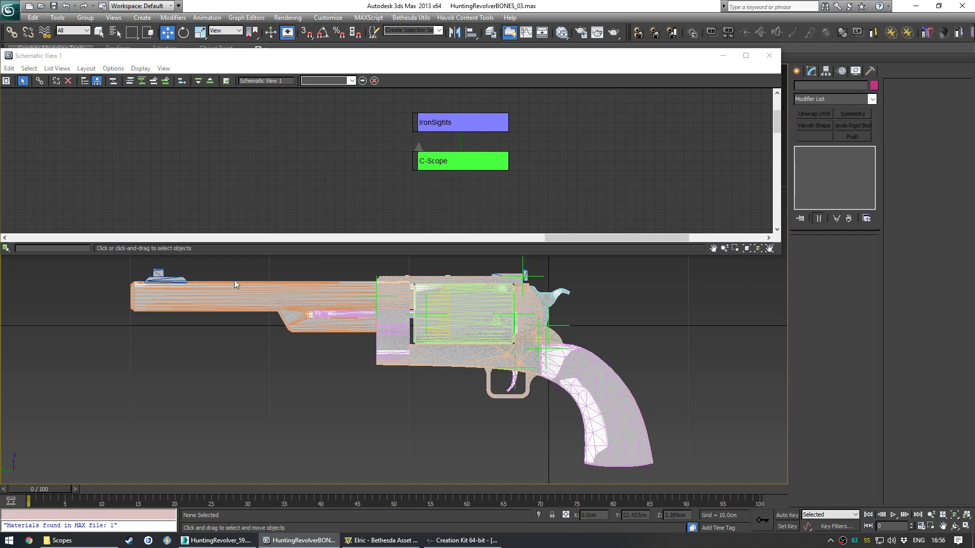
Step: Check the file dates in the Elric convert meshes\meshes folder in File Explorer, and return to 3ds Max
click(381, 541)
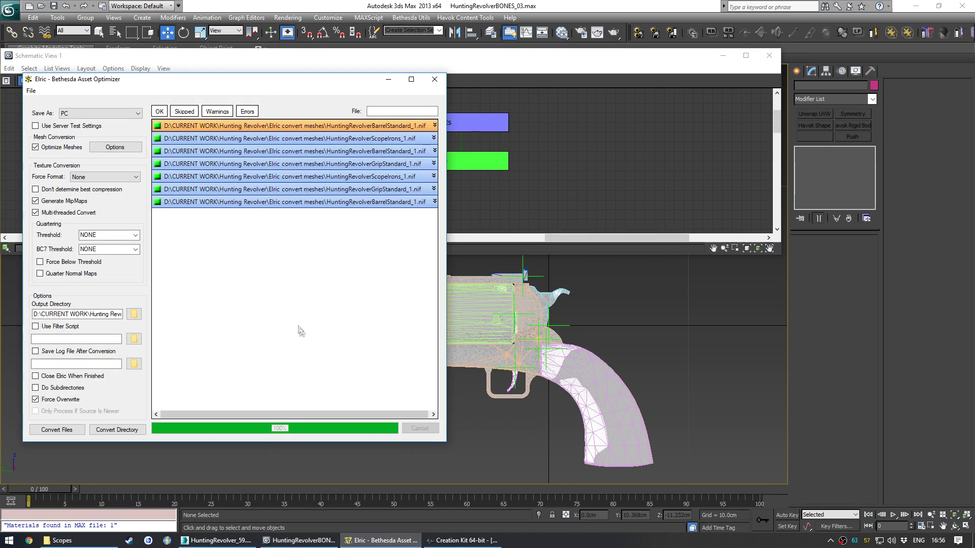
key(alt+Tab)
key(alt+Tab)
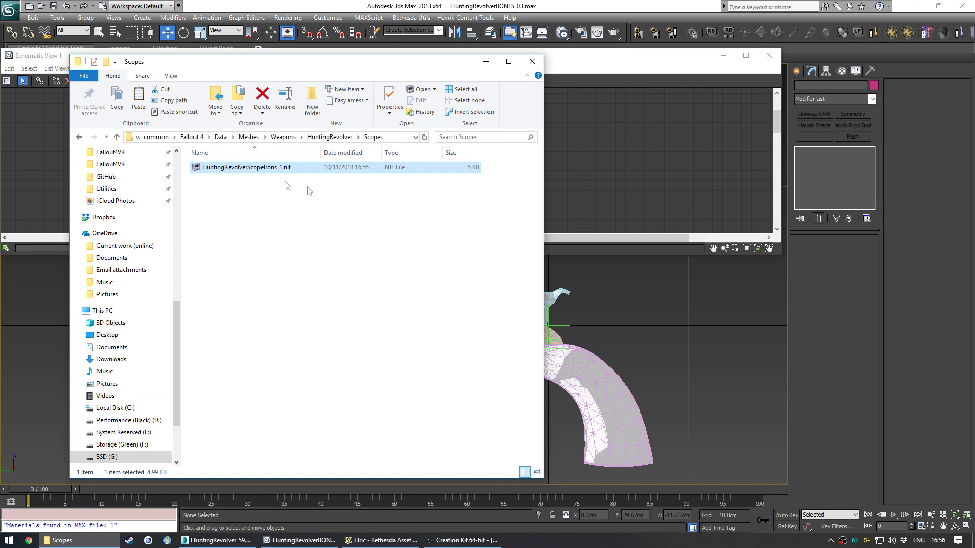
key(alt+Left)
key(alt+Left)
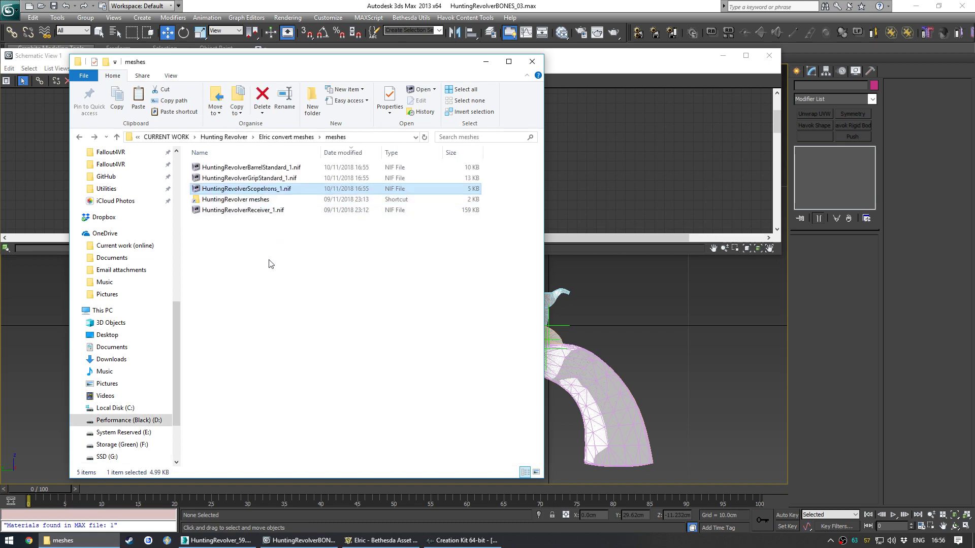
key(alt+Tab)
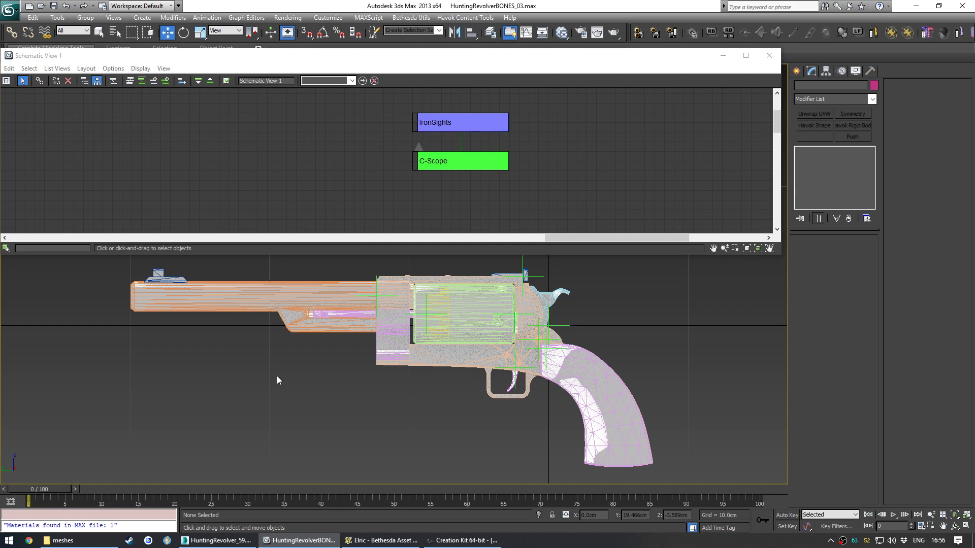
Step: Examine the revolver's cylinder area in the side view, switching the viewport to wireframe to see the parts inside
middle_drag(392, 313, 442, 309)
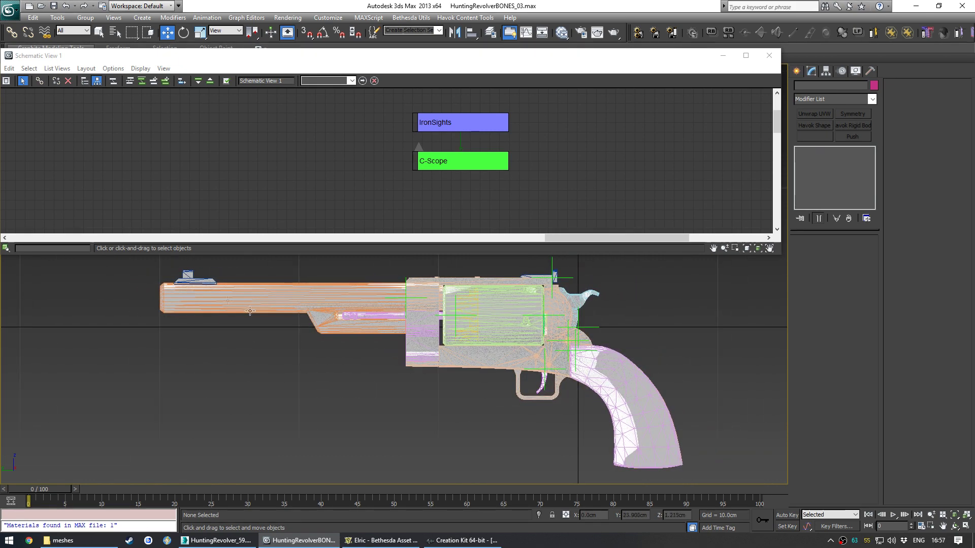
middle_drag(513, 345, 478, 347)
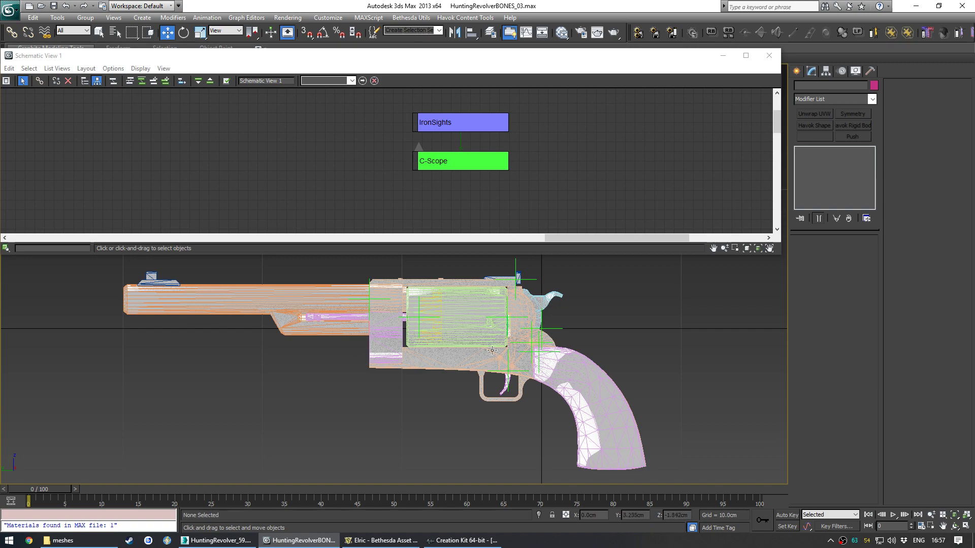
scroll(438, 320, up, 2)
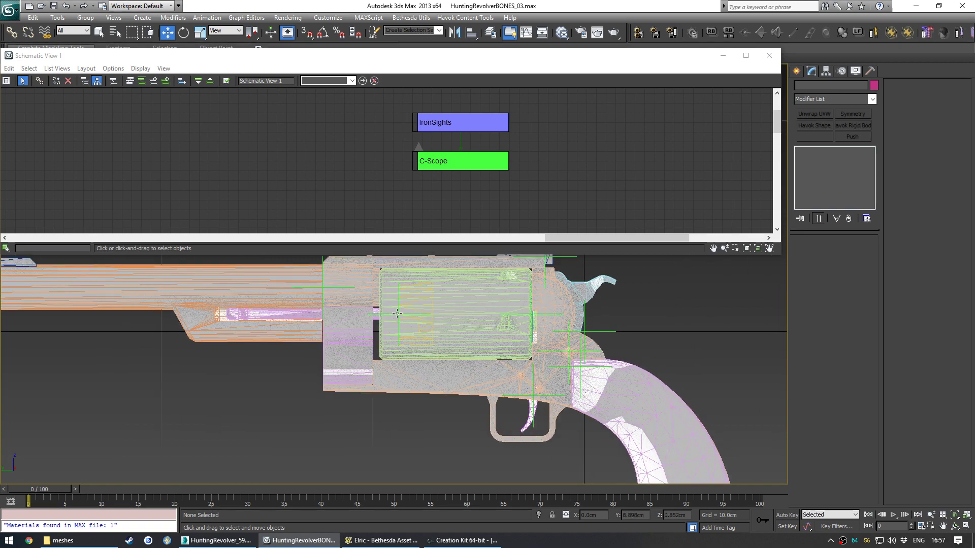
scroll(422, 307, up, 1)
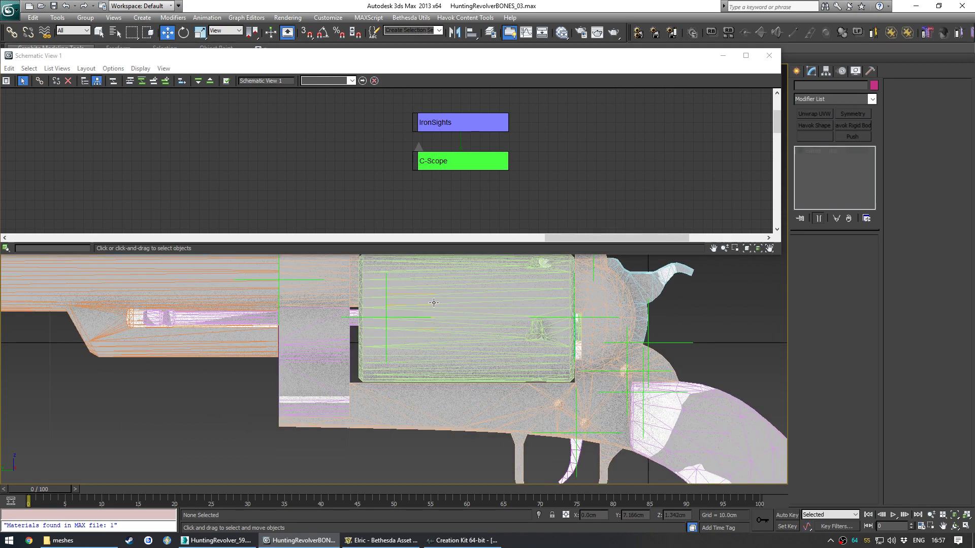
click(433, 303)
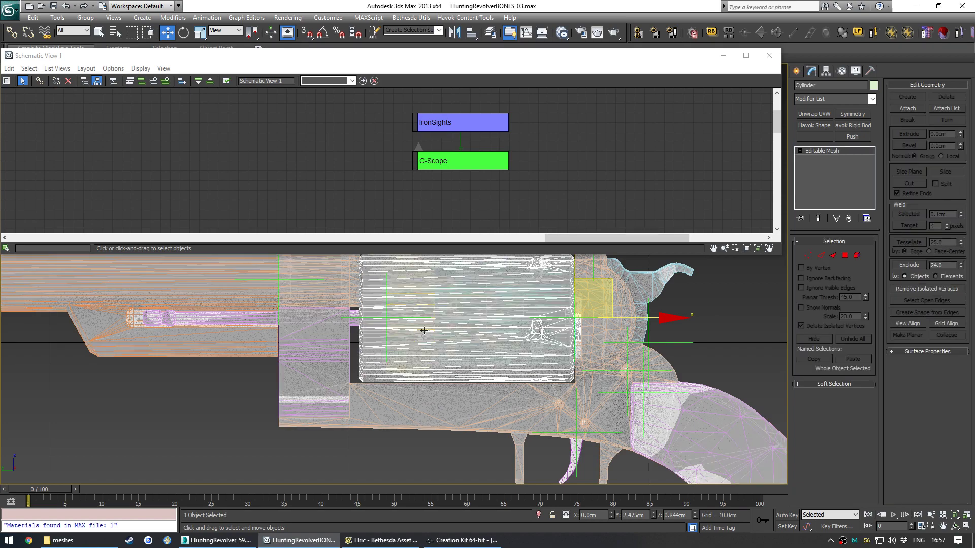
key(F3)
click(402, 469)
scroll(421, 322, up, 1)
middle_drag(418, 321, 373, 363)
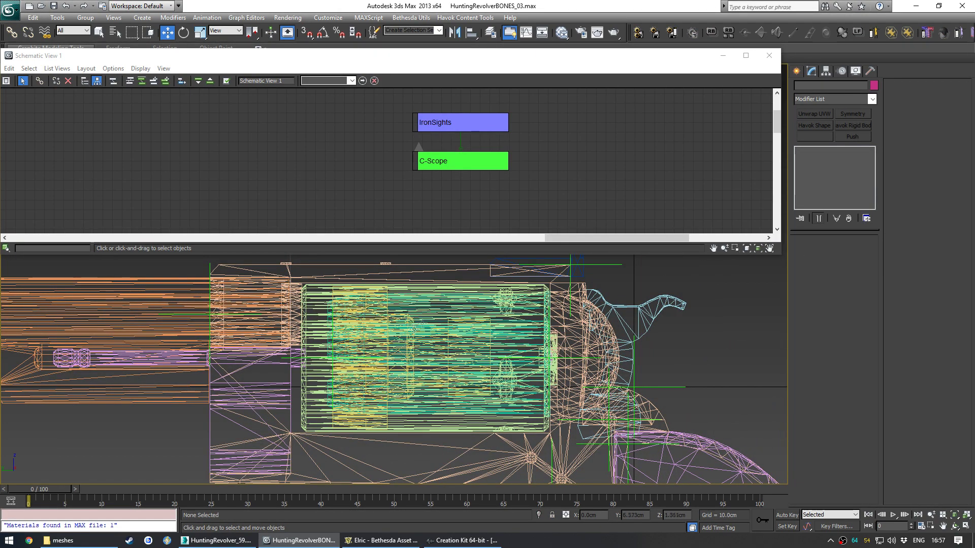
scroll(422, 322, down, 4)
middle_drag(422, 323, 455, 289)
Step: Switch to Creation Kit and compare the previewed revolver and its separate speedloader from the side
click(463, 541)
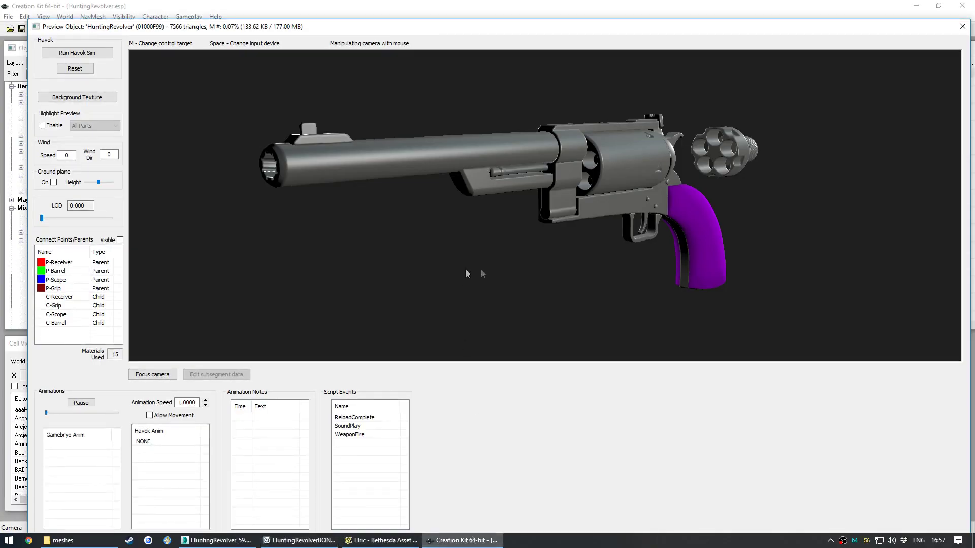
drag(467, 274, 469, 185)
scroll(469, 184, up, 5)
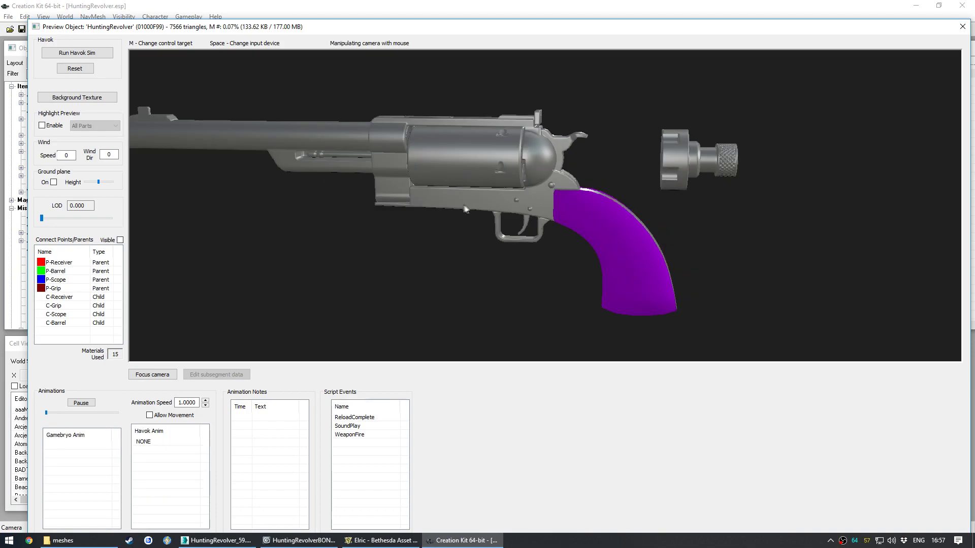
Step: Switch to 3ds Max, select the WEAPON helper and export it over HuntingRevolverReceiver_1.nif in the Elric convert meshes folder
click(304, 540)
scroll(449, 178, down, 6)
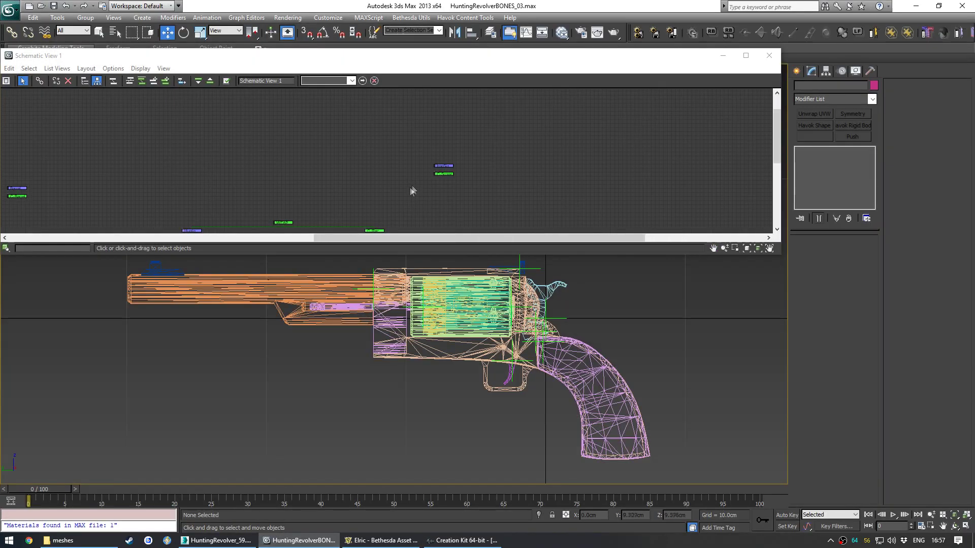
middle_drag(411, 190, 629, 106)
scroll(508, 131, up, 4)
click(497, 128)
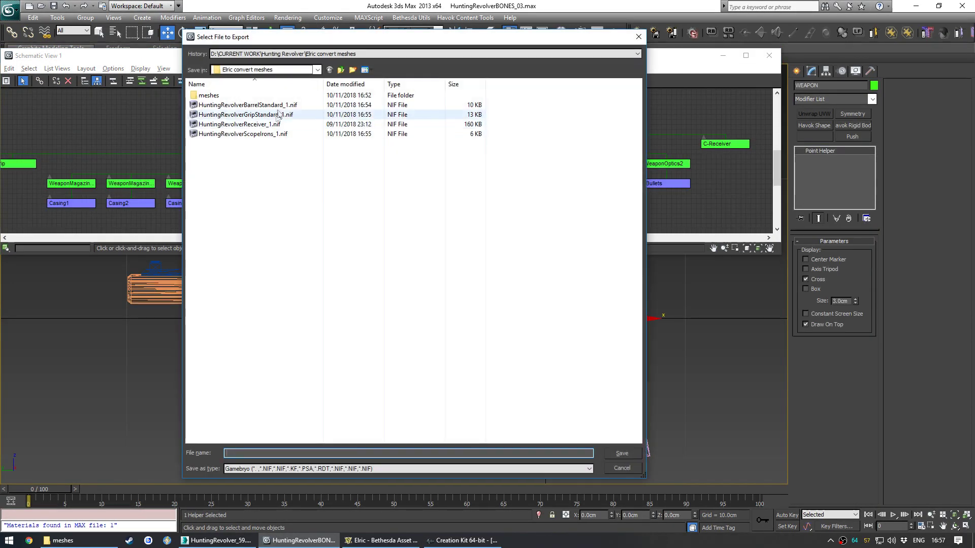
double_click(277, 127)
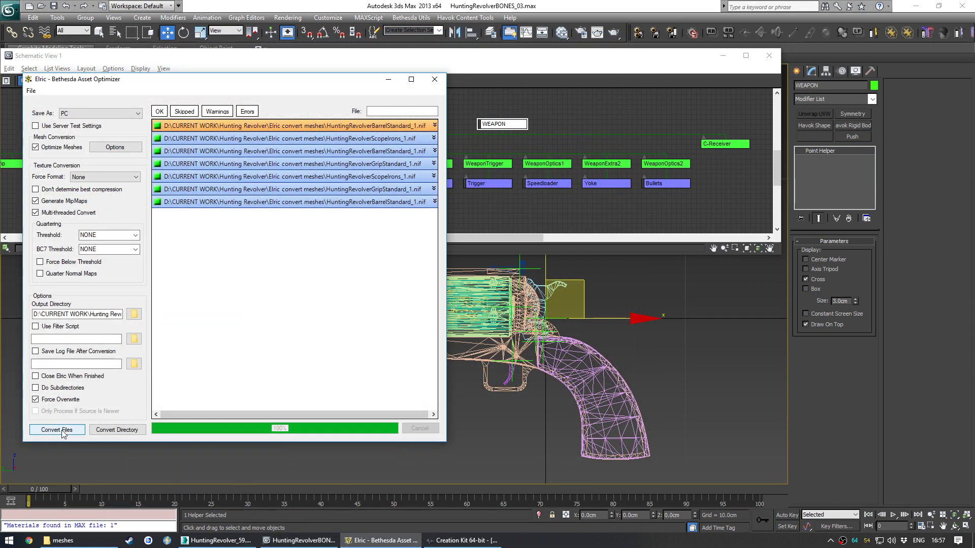
Step: Convert HuntingRevolverReceiver_1.nif with Elric and copy the result into the HuntingRevolver game meshes folder, replacing the existing file
click(62, 430)
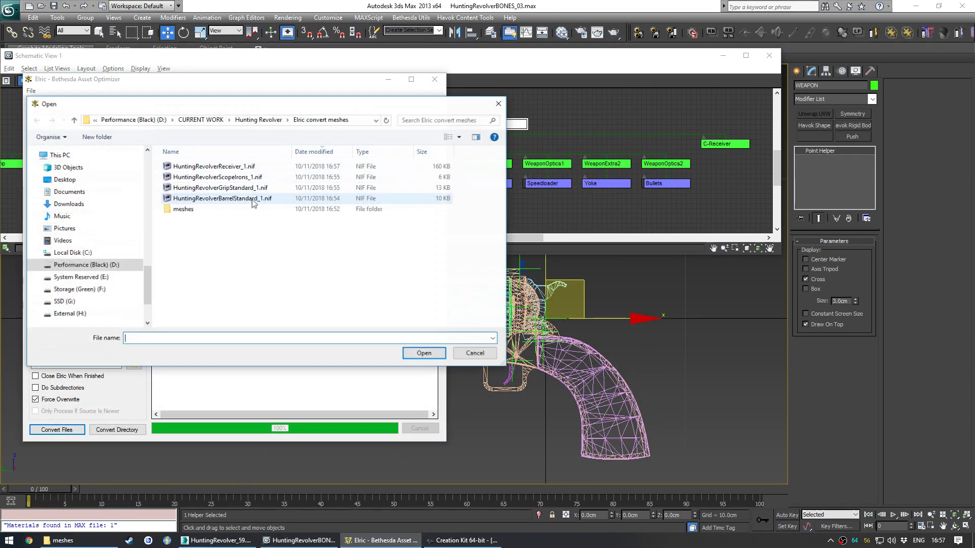
double_click(254, 165)
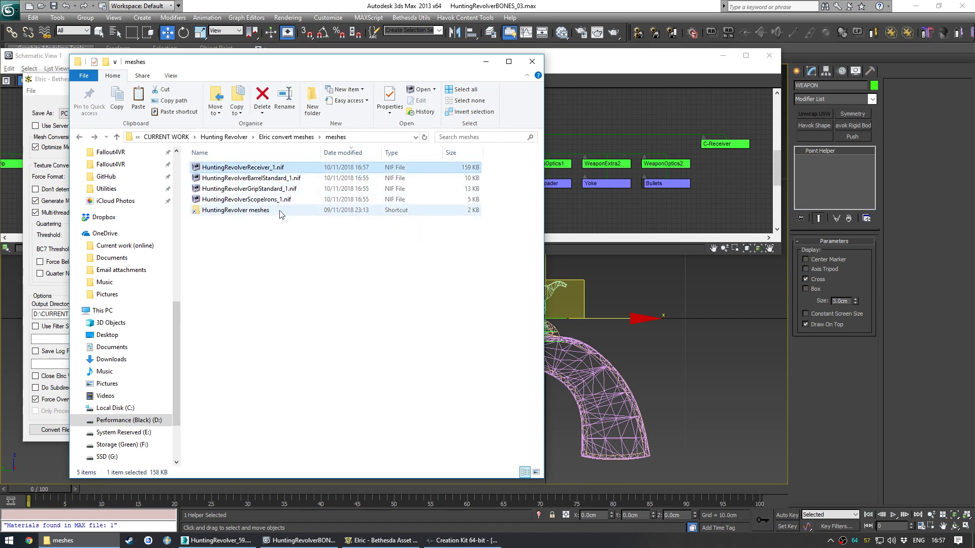
double_click(280, 211)
key(ctrl+v)
click(650, 196)
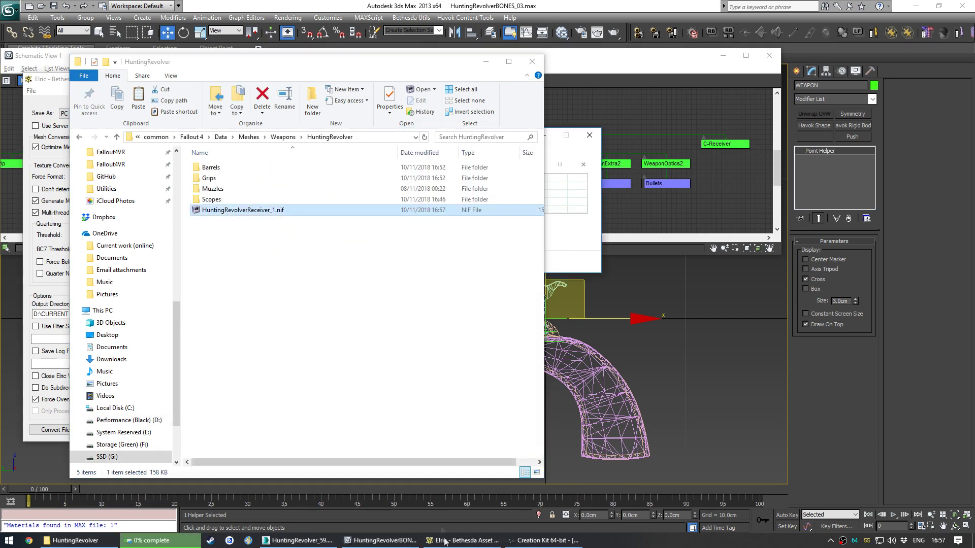
Step: Switch to Creation Kit, close the old preview and reopen the HuntingRevolver weapon preview to load the updated receiver
click(541, 543)
click(961, 27)
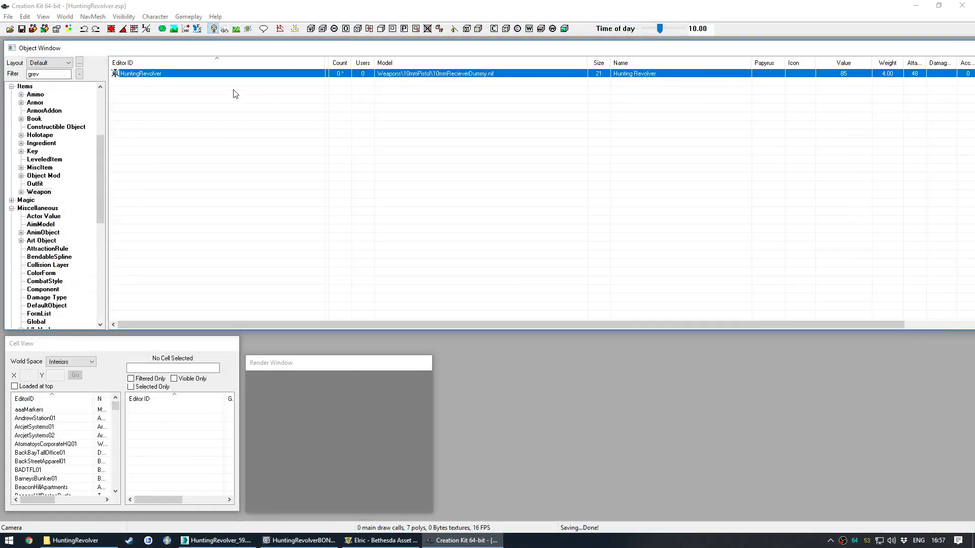
double_click(166, 76)
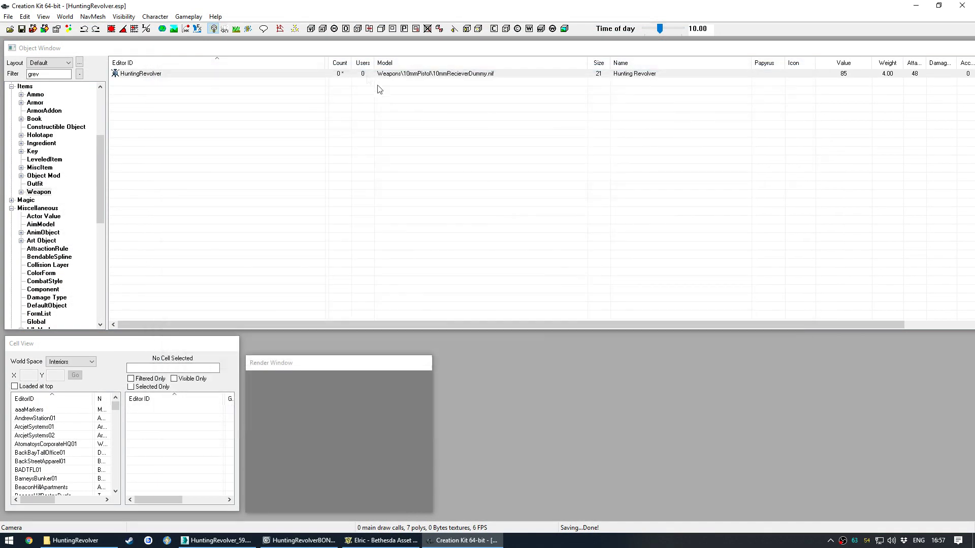
right_click(327, 75)
click(360, 151)
drag(484, 221, 611, 192)
scroll(588, 236, down, 3)
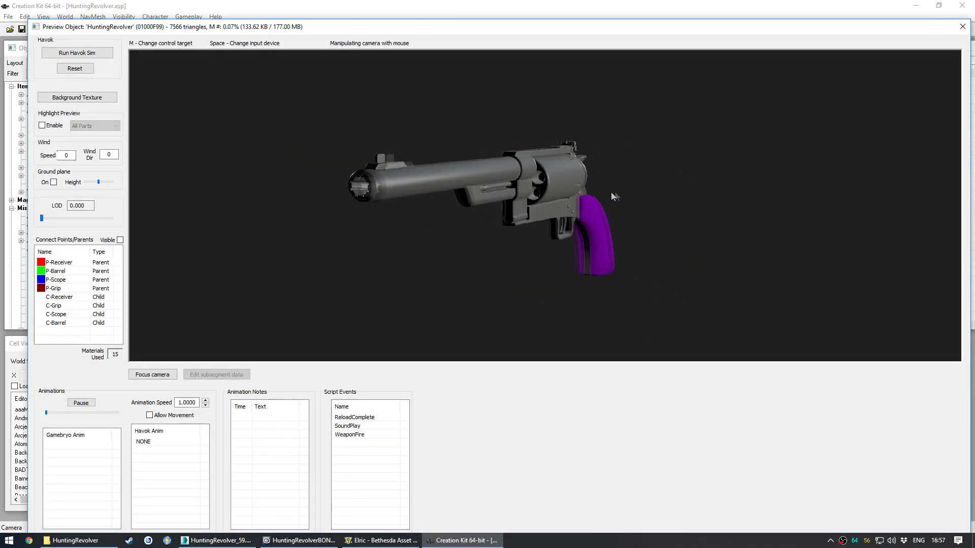
Step: Examine the previewed revolver's barrel bore, cylinder chambers and receiver up close and from several angles
scroll(547, 178, up, 8)
drag(545, 137, 398, 222)
scroll(522, 185, down, 8)
scroll(526, 205, up, 7)
drag(523, 205, 470, 197)
scroll(505, 199, up, 4)
right_click(471, 197)
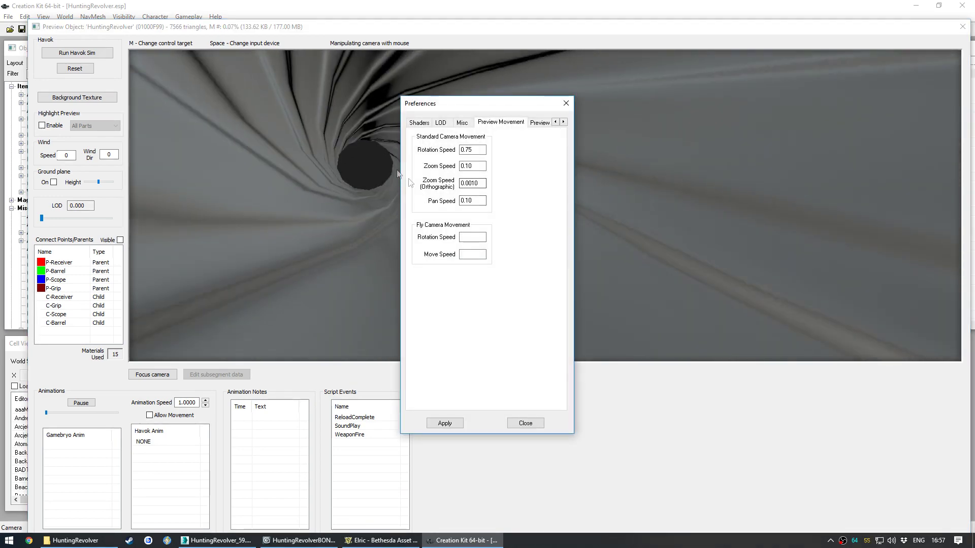
scroll(427, 179, down, 8)
drag(507, 212, 632, 219)
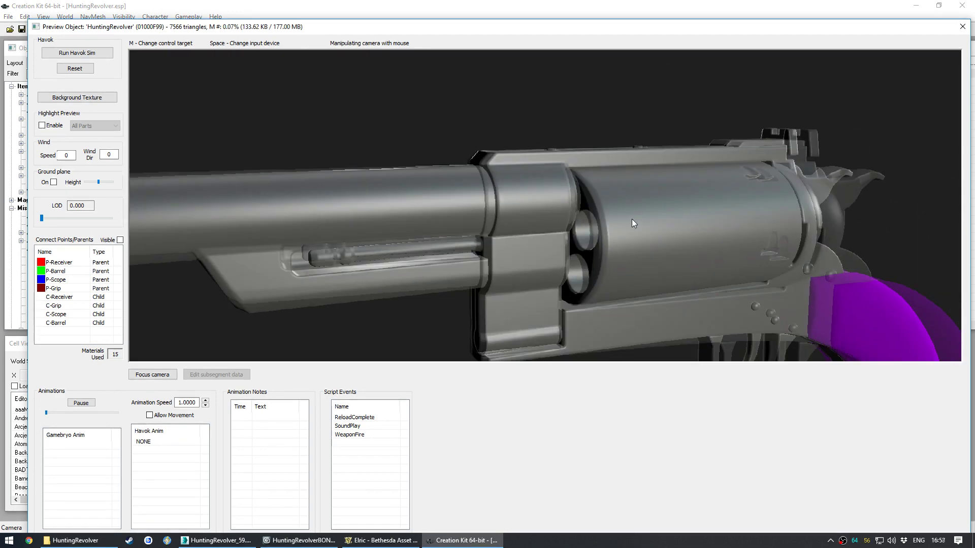
scroll(631, 218, down, 5)
drag(602, 247, 448, 204)
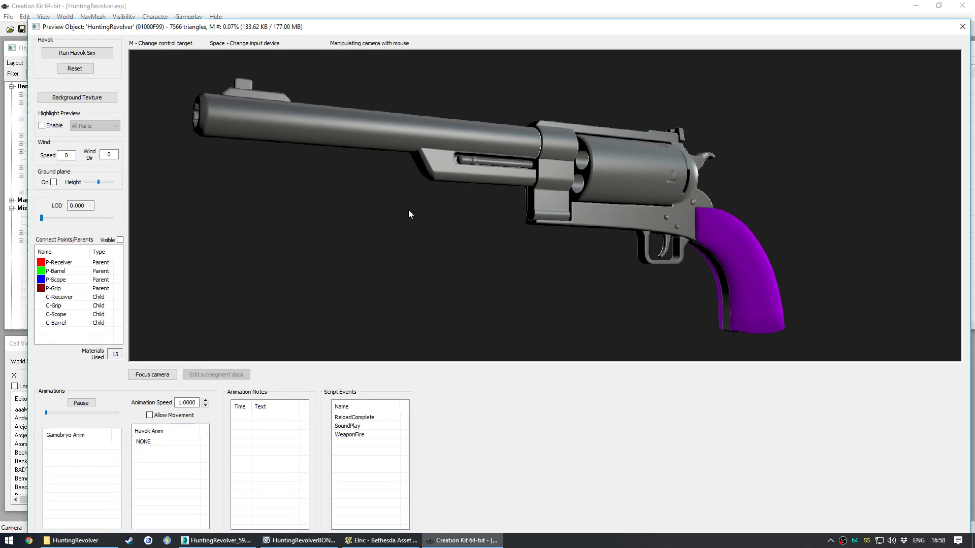
Step: Apply a standard camera zoom speed of 0.10 in the preview movement preferences and test it on the revolver
key(p)
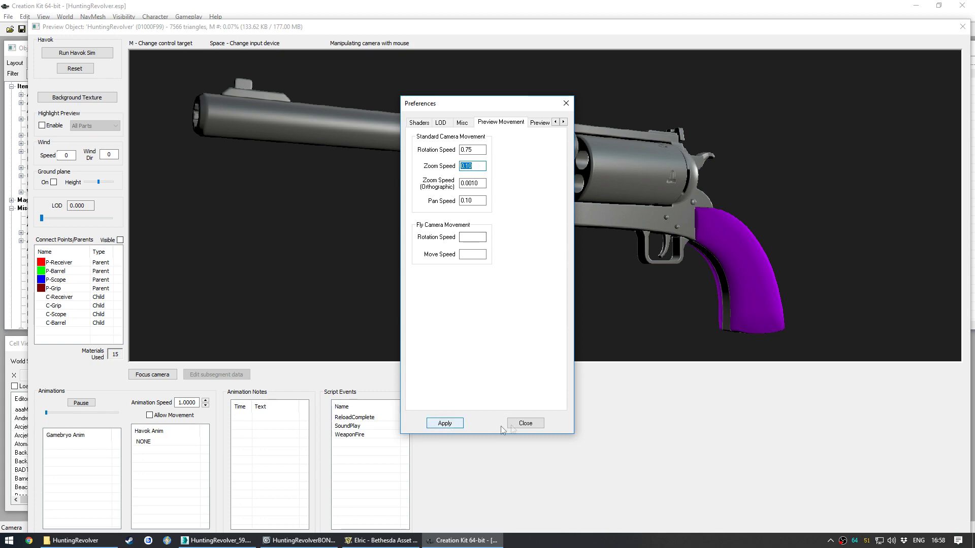
key(Return)
scroll(464, 233, down, 5)
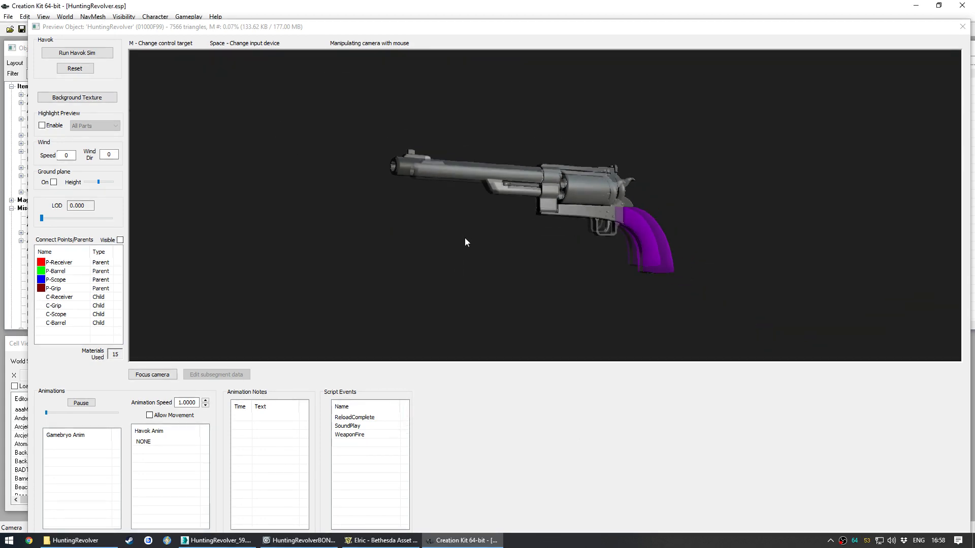
scroll(465, 243, up, 6)
click(463, 245)
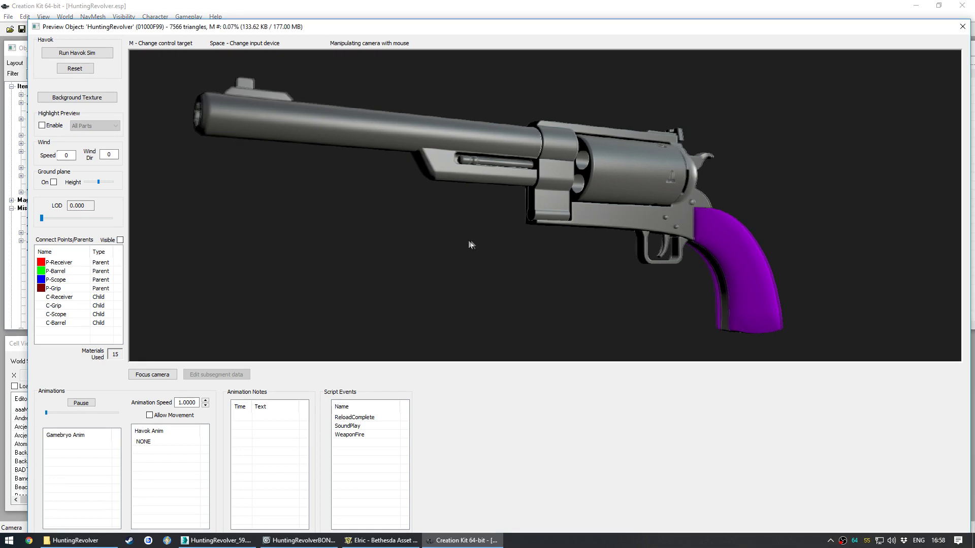
drag(462, 246, 482, 256)
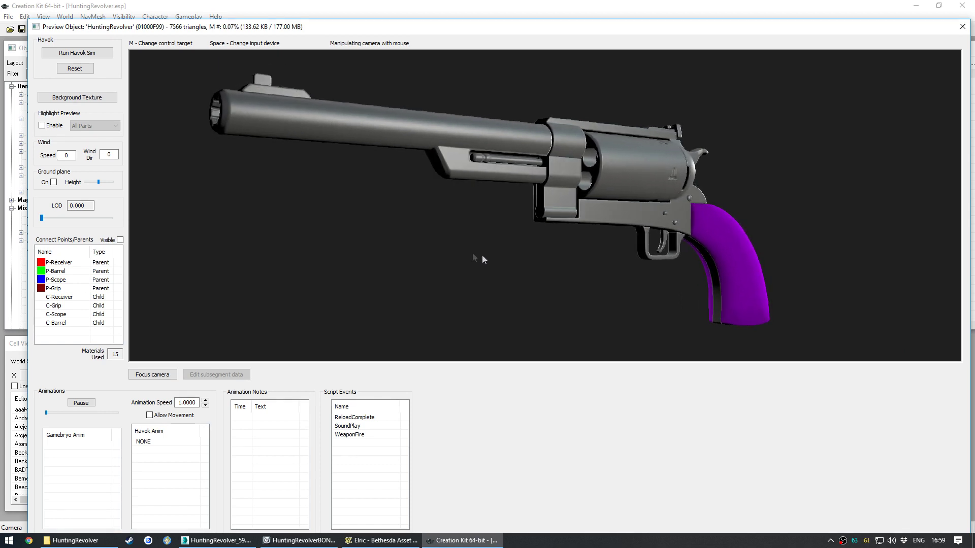